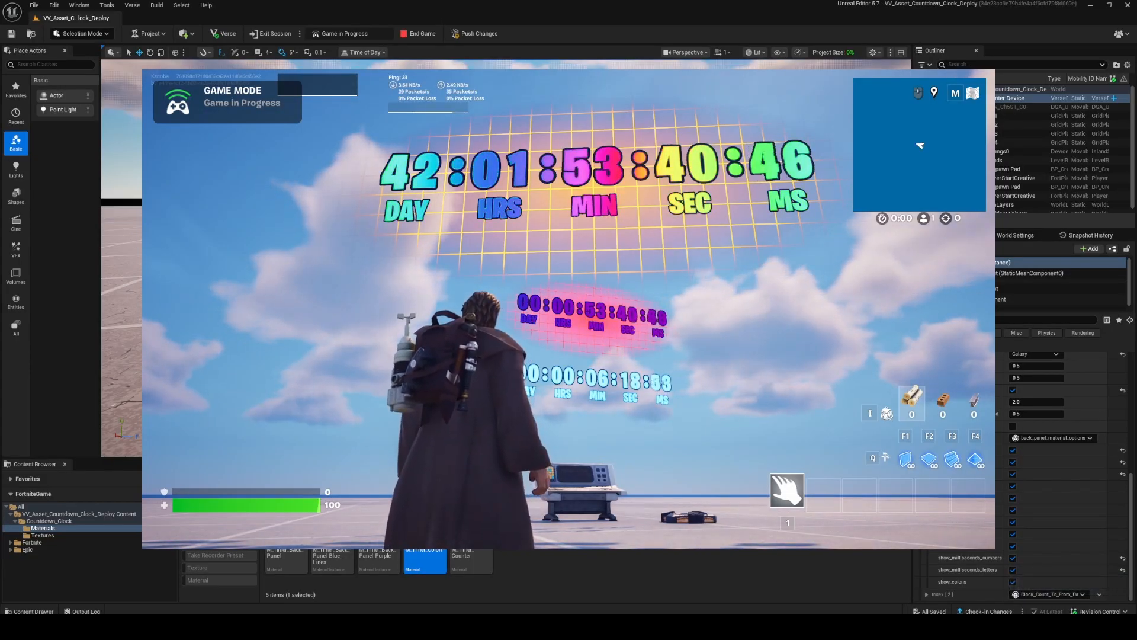
# Open the project's Content folder in File Explorer and paste the Countdown_Clock_Device-UEFN archive into it
pyautogui.hotkey('alt', 'Tab')
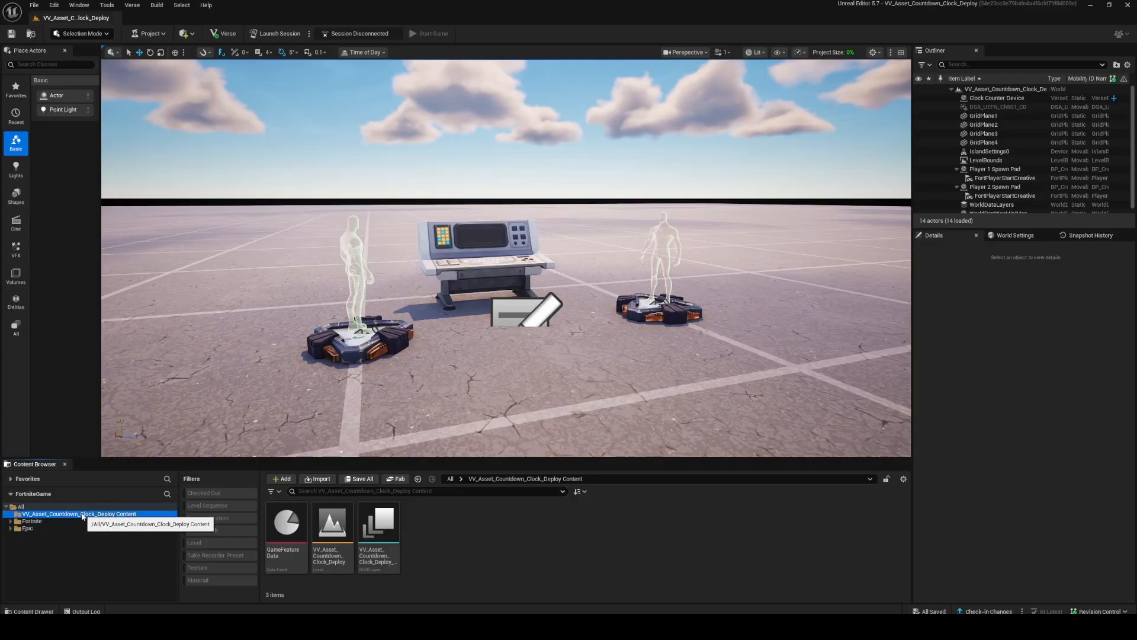
pyautogui.rightClick(83, 516)
pyautogui.click(136, 371)
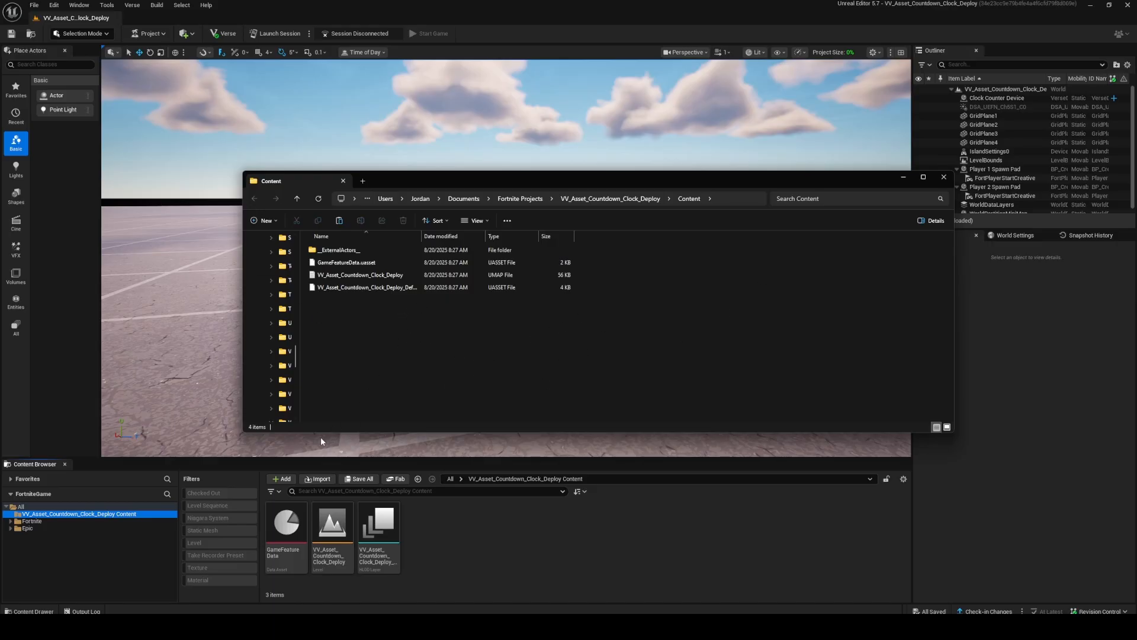
pyautogui.click(383, 331)
pyautogui.hotkey('ctrl', 'v')
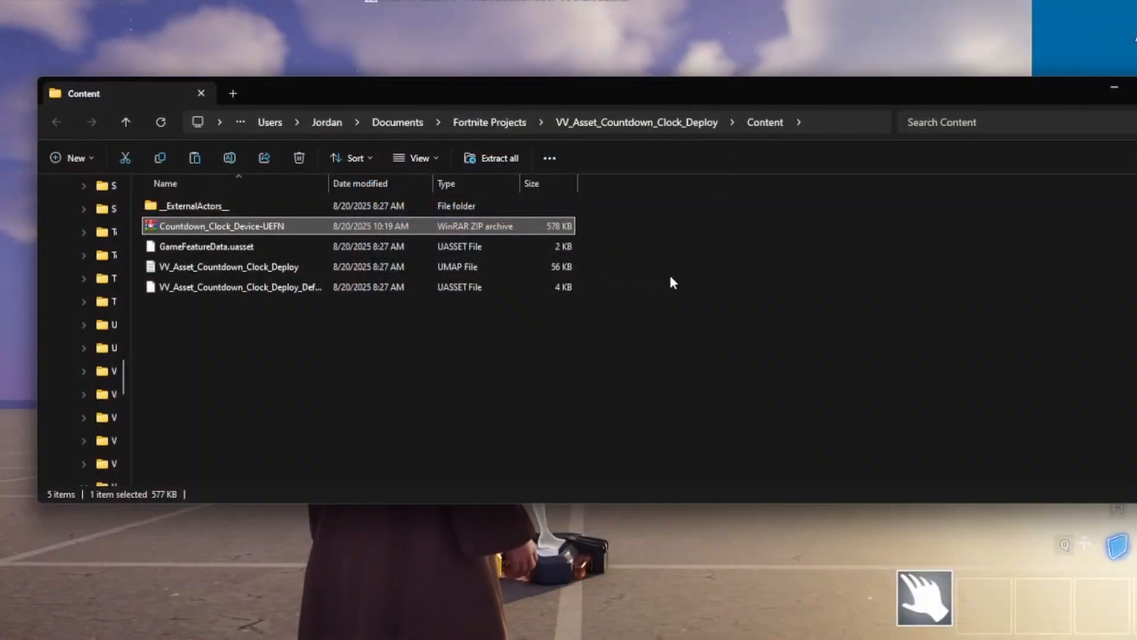
# Extract the Countdown_Clock_Device-UEFN archive into its own folder inside Content
pyautogui.rightClick(186, 229)
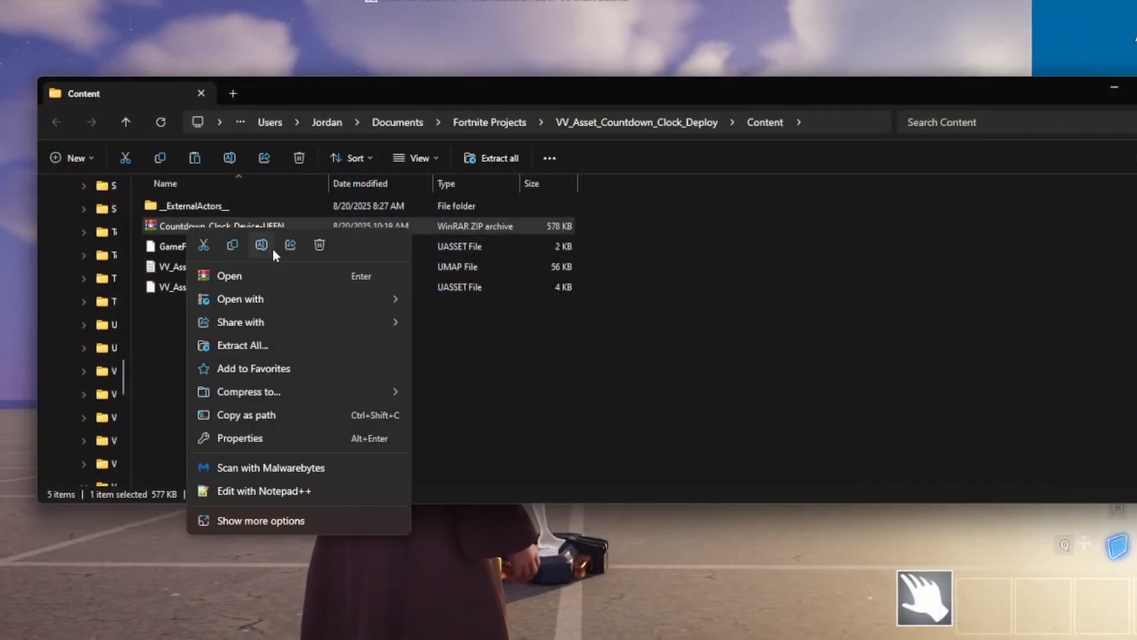
pyautogui.click(286, 347)
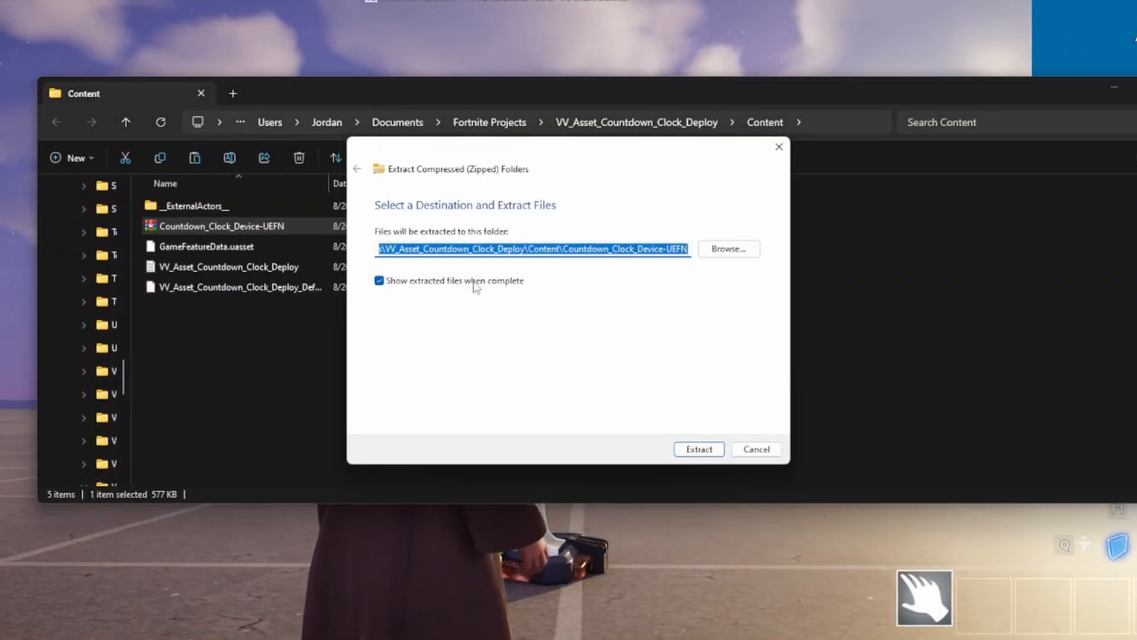
pyautogui.click(699, 449)
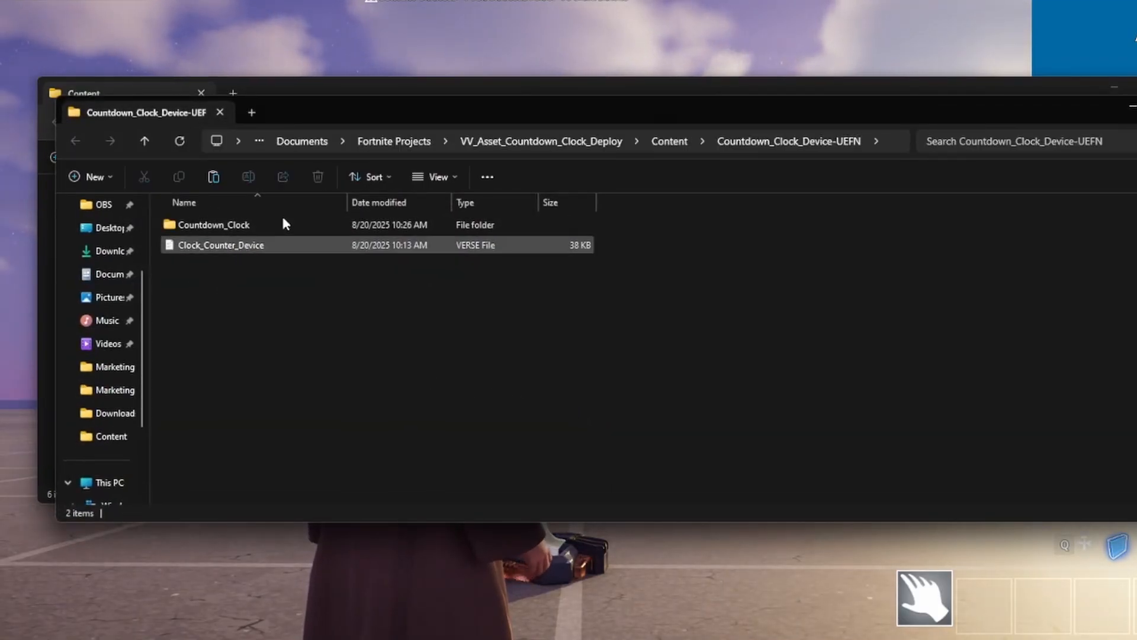
# Move the extracted Countdown_Clock folder and Clock_Counter_Device Verse file directly into the Content folder
pyautogui.moveTo(398, 115); pyautogui.dragTo(573, 375)
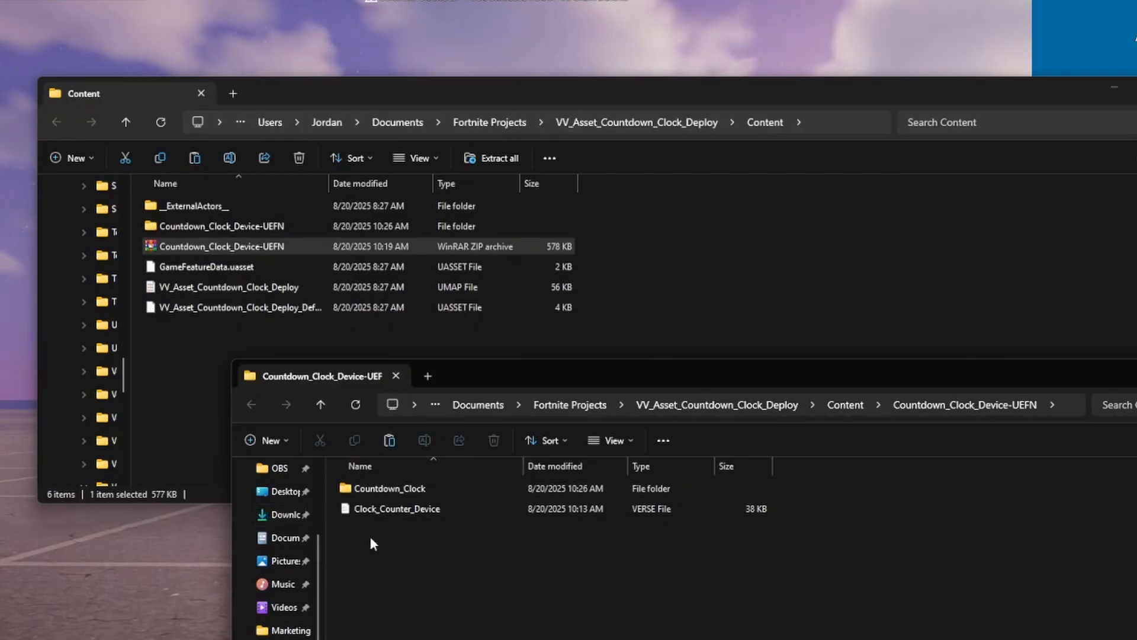
pyautogui.moveTo(503, 570); pyautogui.dragTo(381, 488)
pyautogui.moveTo(186, 394); pyautogui.dragTo(181, 350)
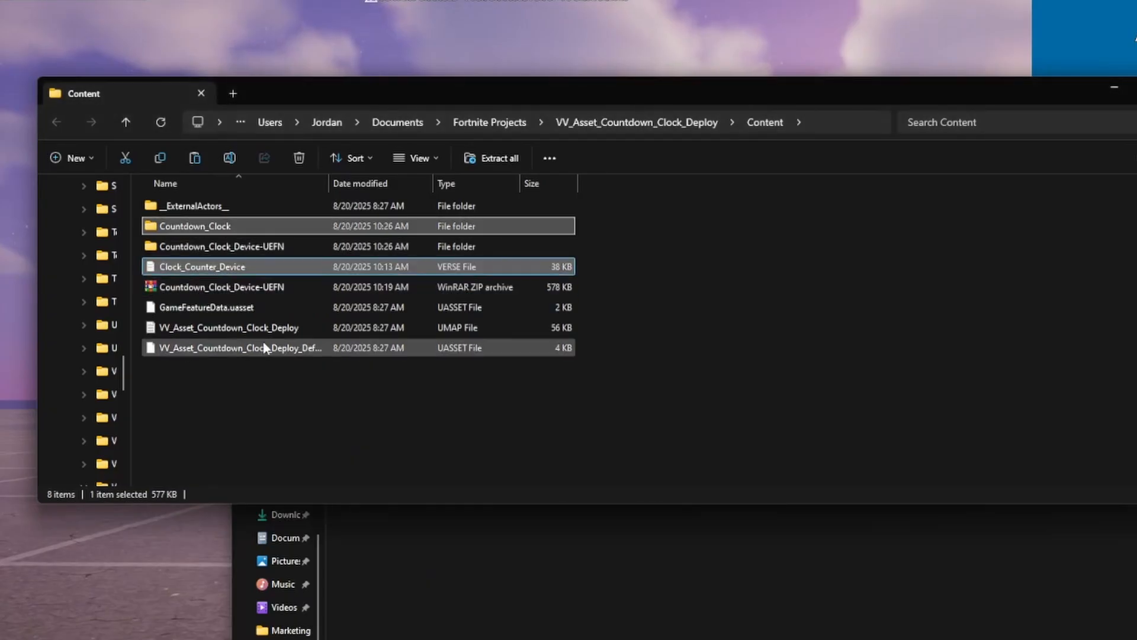
# Permanently delete the Countdown_Clock_Device-UEFN folder and its ZIP archive from the Content folder
pyautogui.click(270, 245)
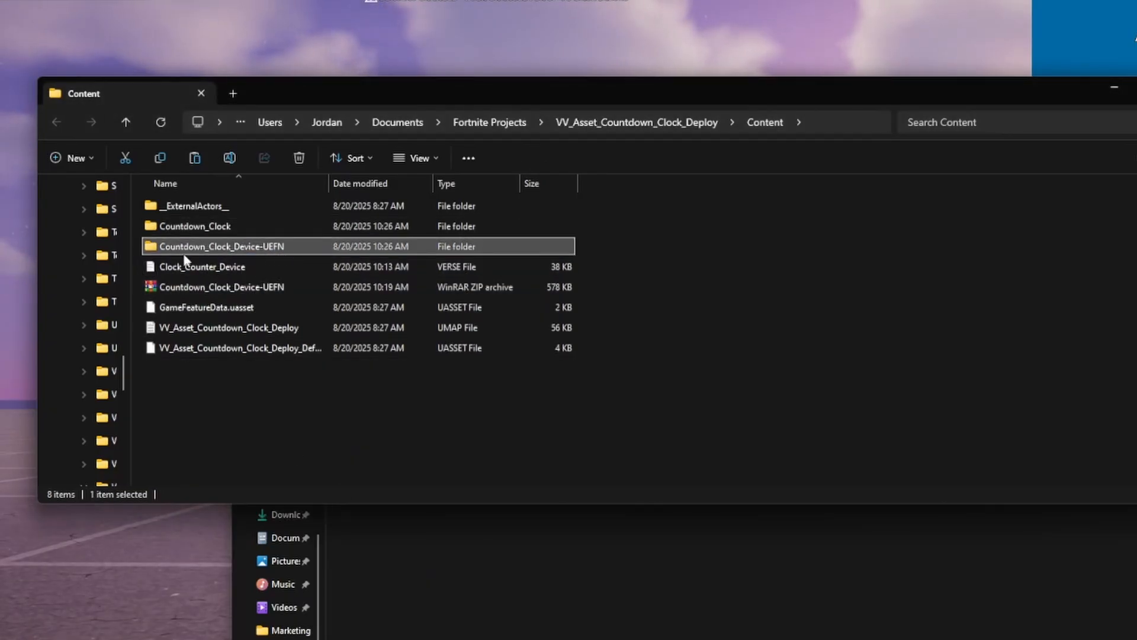
pyautogui.keyDown('ctrl'); pyautogui.click(244, 291); pyautogui.keyUp('ctrl')
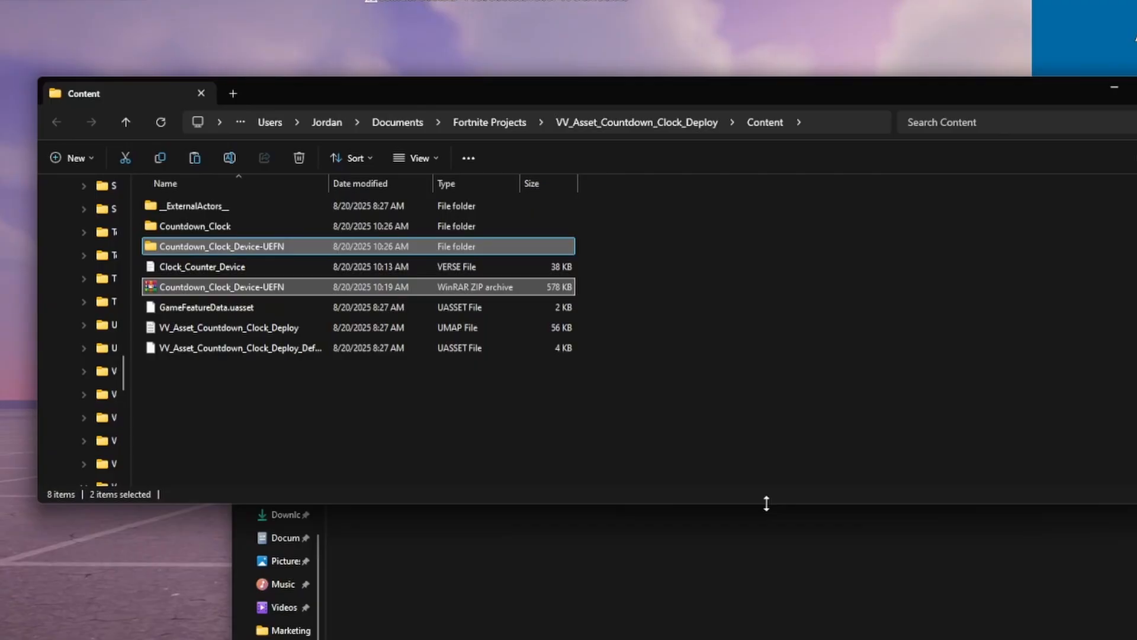
pyautogui.hotkey('shift', 'Delete')
pyautogui.press('Return')
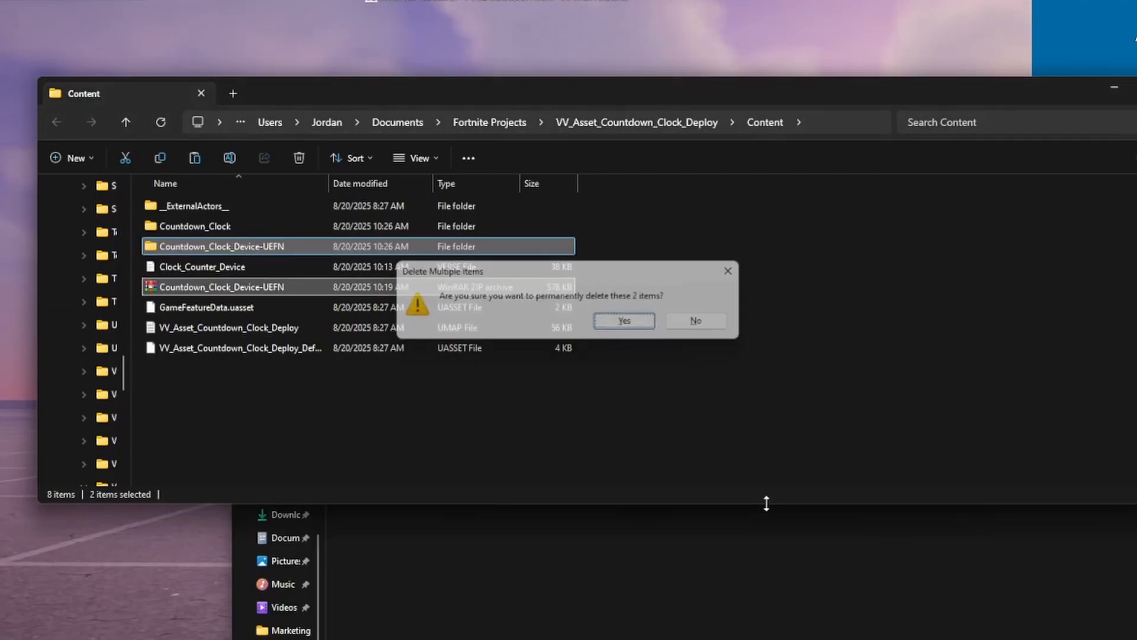
pyautogui.click(229, 224)
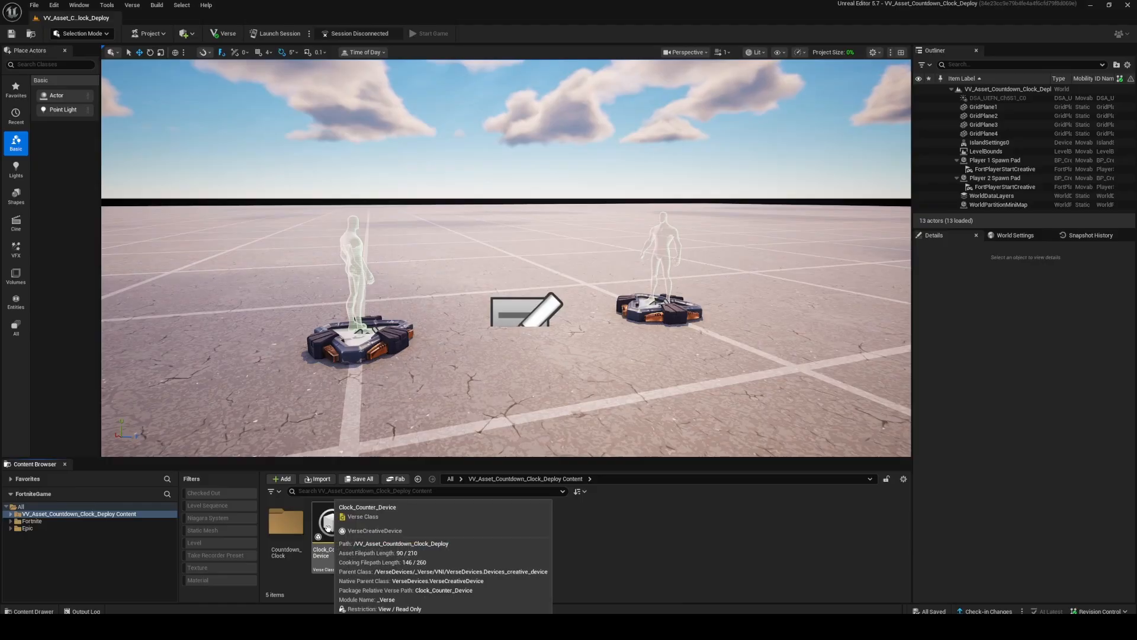
# Place the Clock_Counter_Device Verse class in the level between the two player spawn pads
pyautogui.moveTo(331, 527); pyautogui.dragTo(525, 309)
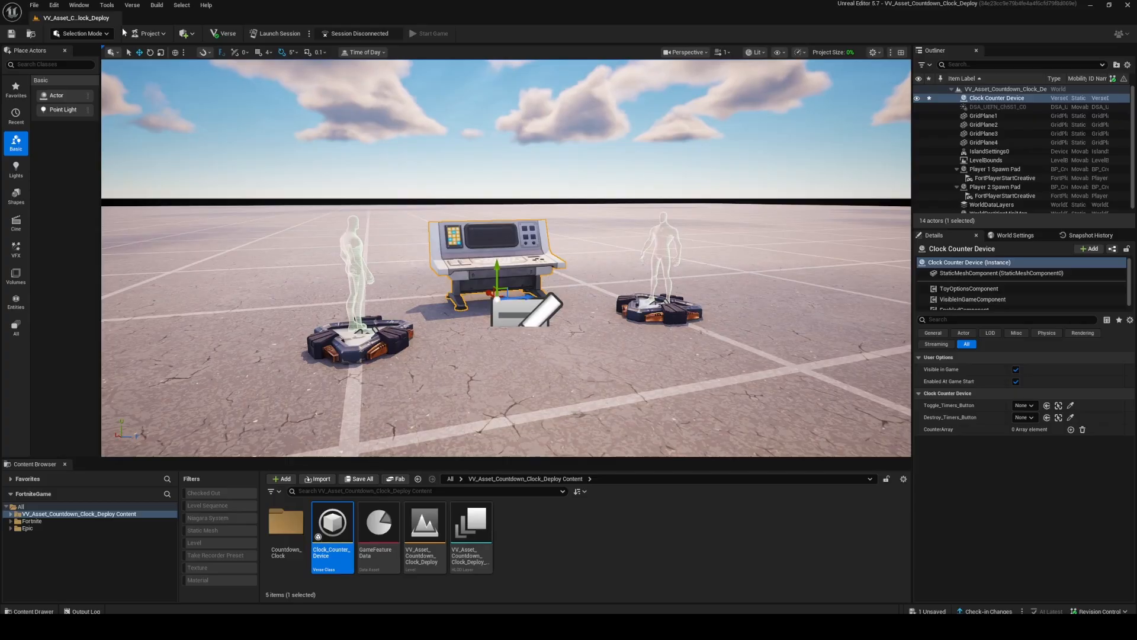
pyautogui.click(132, 5)
pyautogui.click(368, 6)
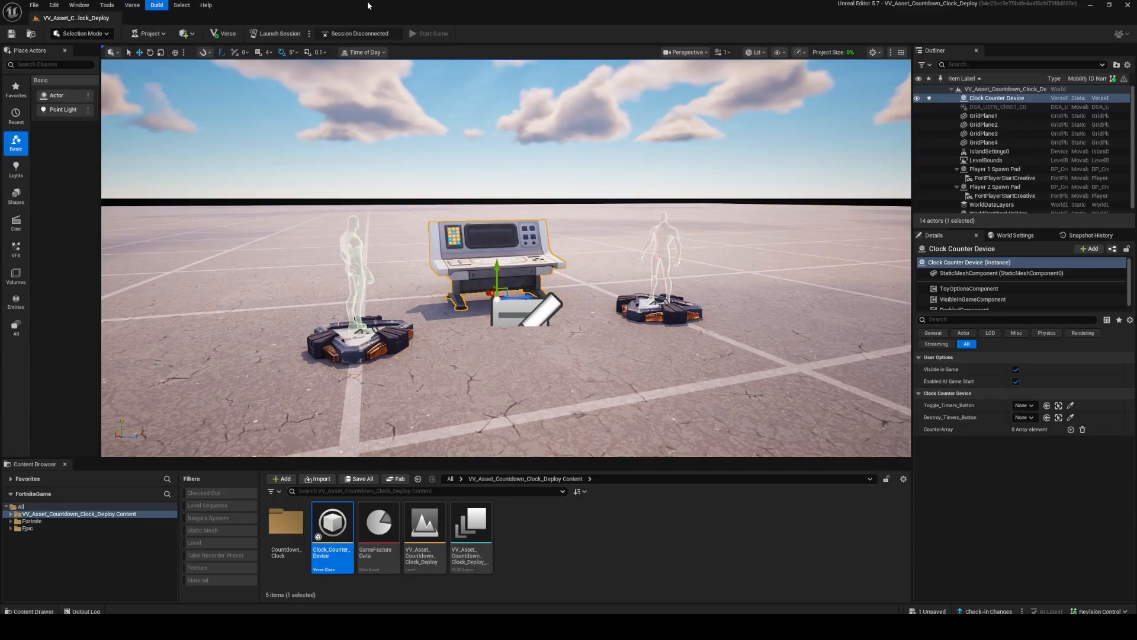
# Open the project's Verse code in Visual Studio Code and examine the M_Timer_Colon and M_Timer_Counter material references in Clock_Counter_Device.verse
pyautogui.click(225, 33)
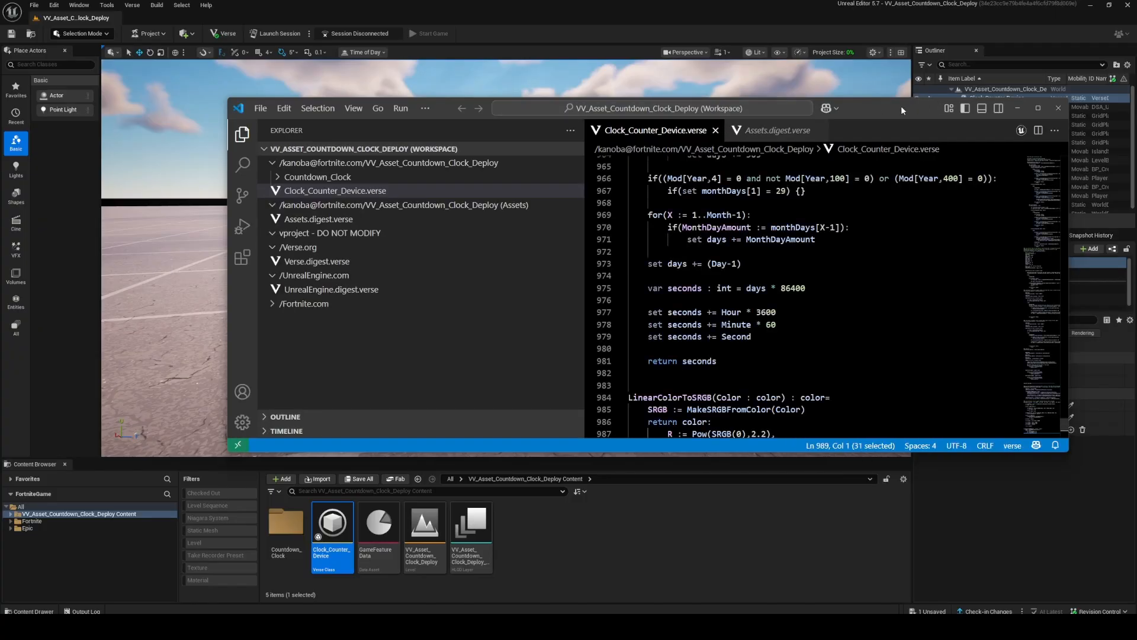
pyautogui.moveTo(901, 106); pyautogui.dragTo(639, 1)
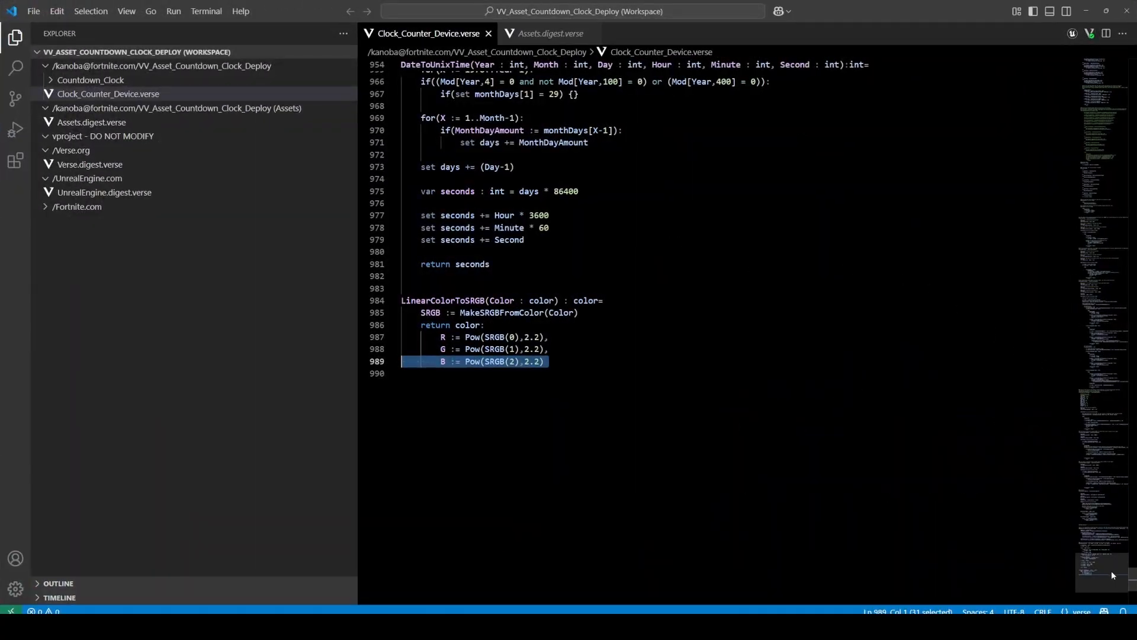
pyautogui.moveTo(1111, 571); pyautogui.dragTo(1092, 124)
pyautogui.scroll(5, 1089, 122)
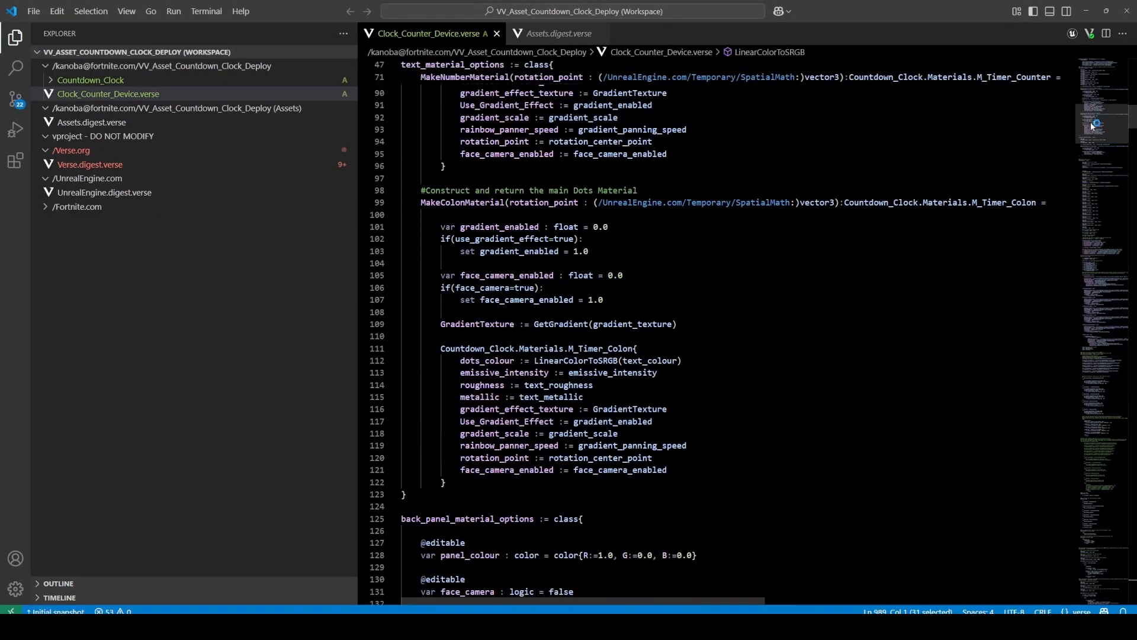
pyautogui.doubleClick(990, 435)
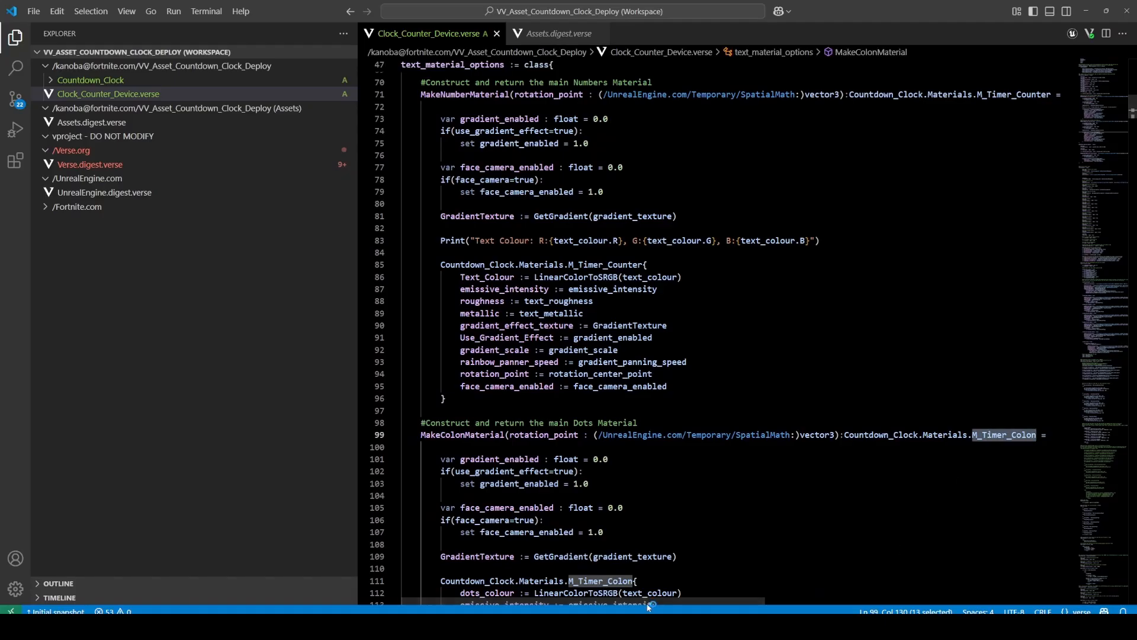
pyautogui.moveTo(650, 602); pyautogui.dragTo(859, 580)
pyautogui.click(762, 446)
pyautogui.scroll(5, 853, 379)
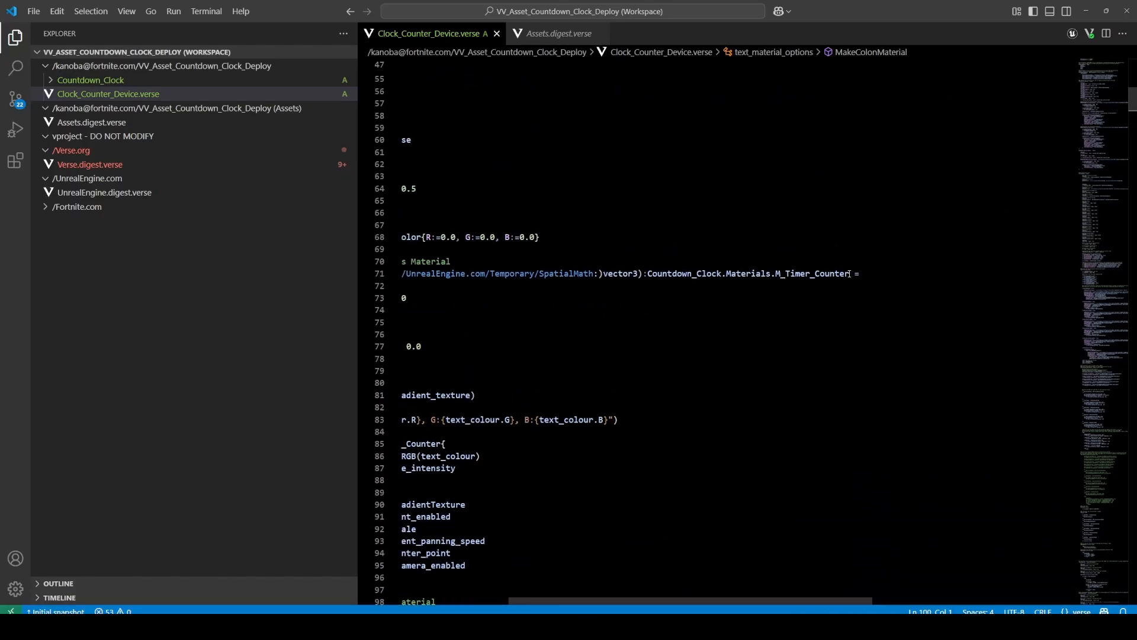
# Try appending an underscore to M_Timer_Counter in the MakeNumberMaterial declaration, and close the code editor with the name restored
pyautogui.click(850, 274)
pyautogui.write('_')
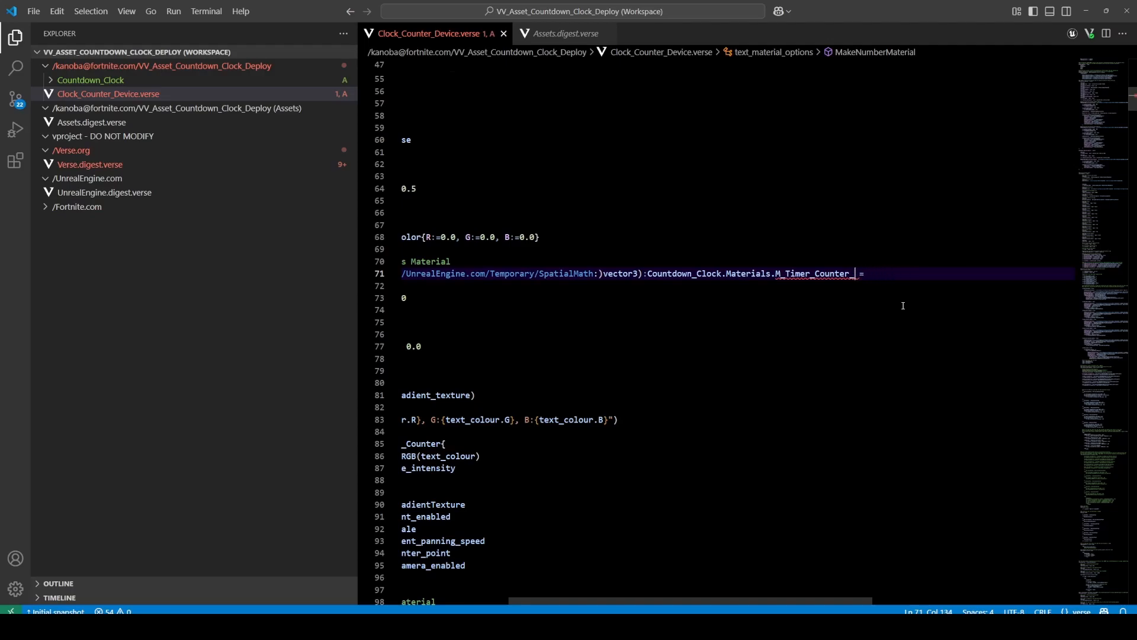
pyautogui.press('BackSpace')
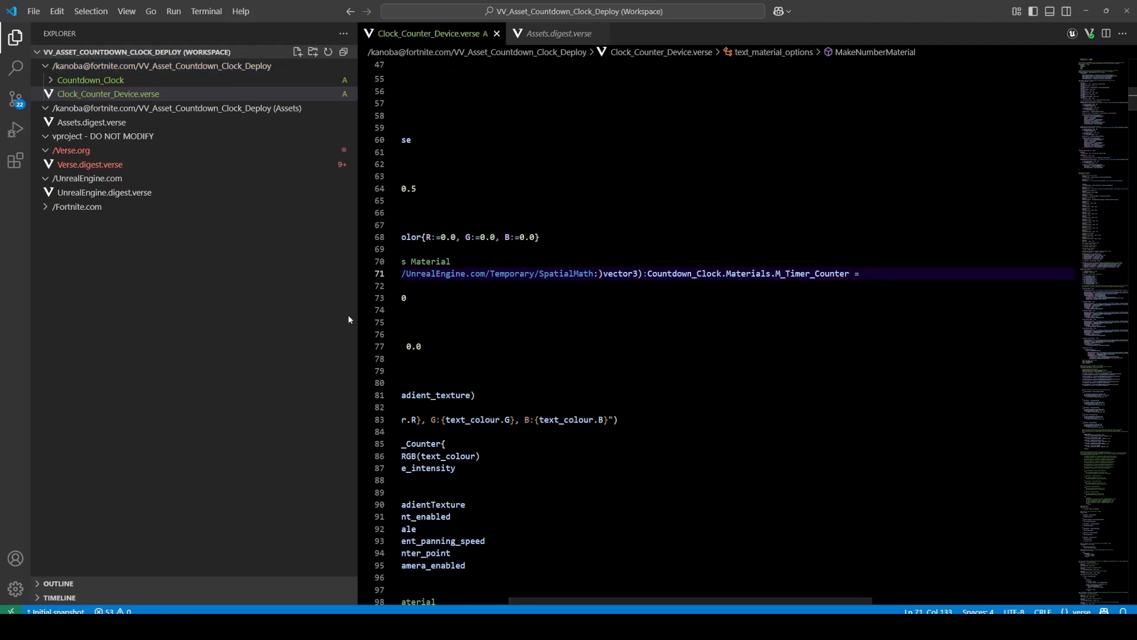
pyautogui.doubleClick(300, 5)
pyautogui.click(826, 92)
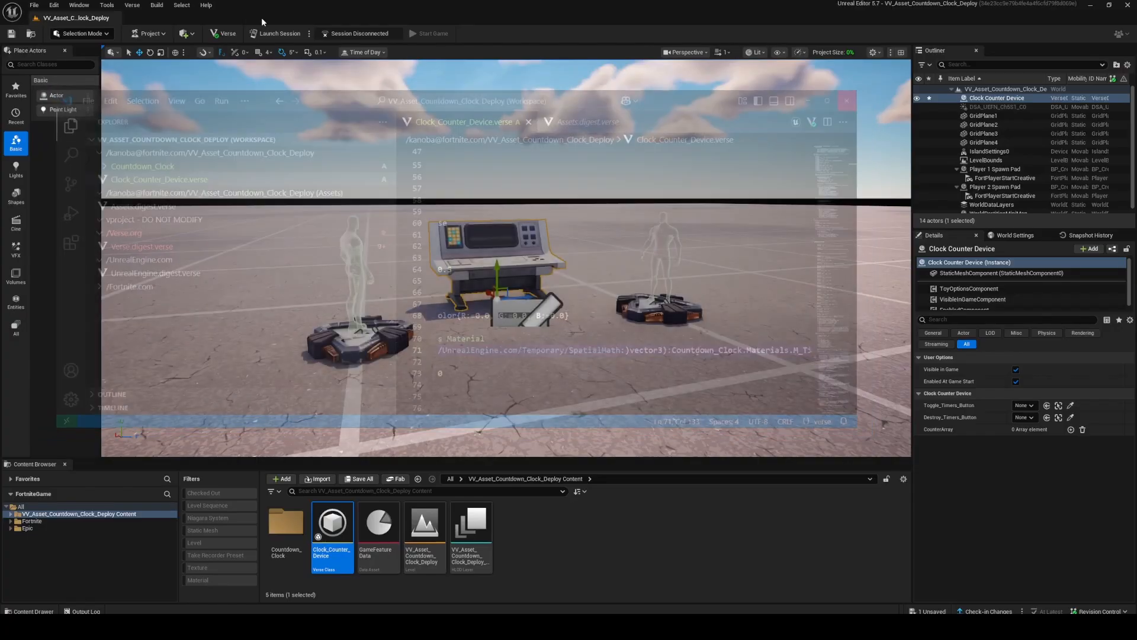
# Build the Verse code and save the Clock Counter Device along with all project content
pyautogui.click(132, 5)
pyautogui.click(161, 29)
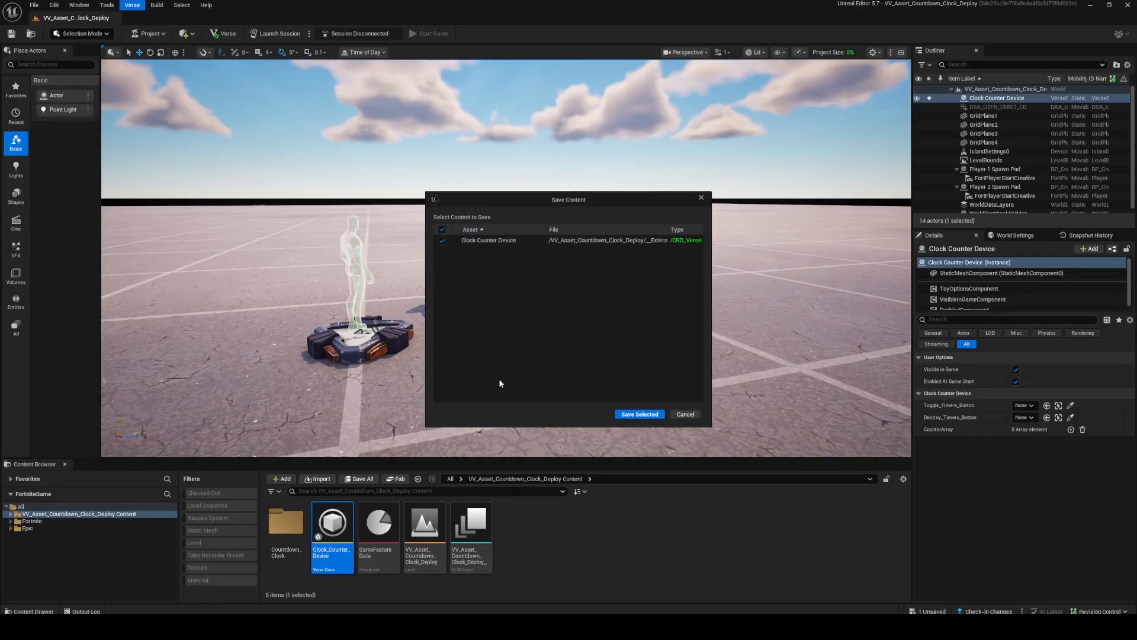
pyautogui.click(630, 416)
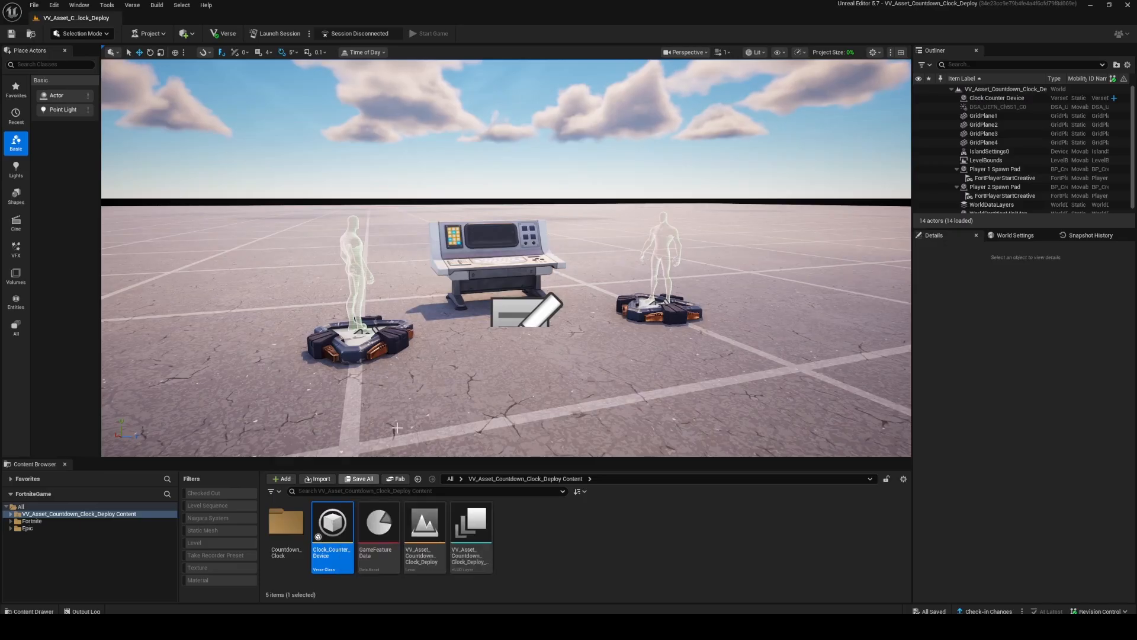
pyautogui.click(359, 479)
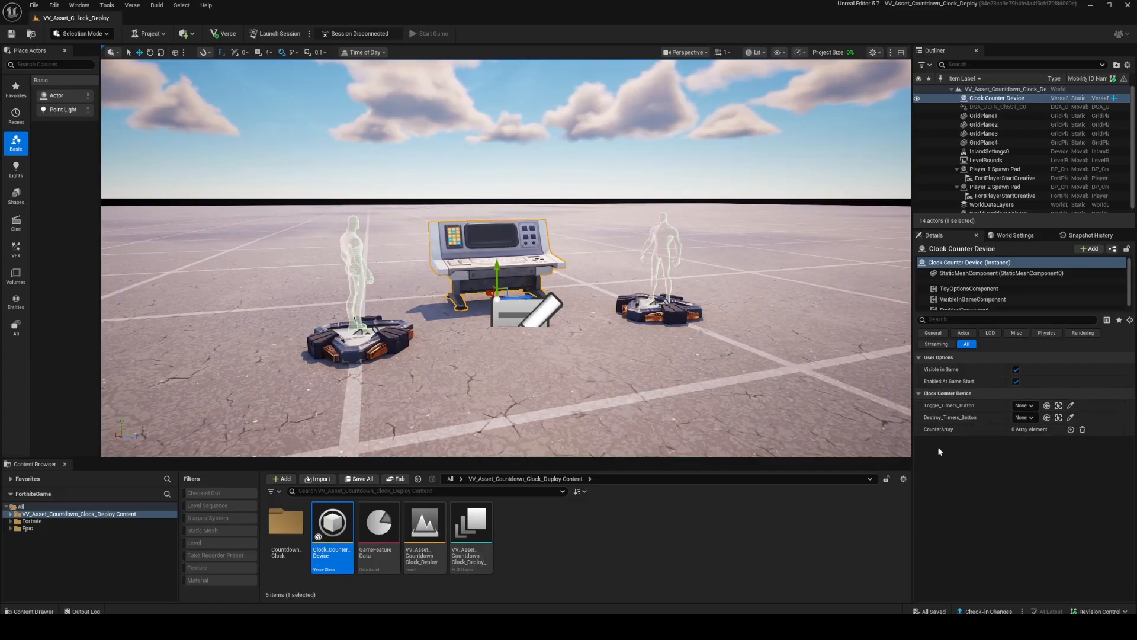
pyautogui.click(1070, 431)
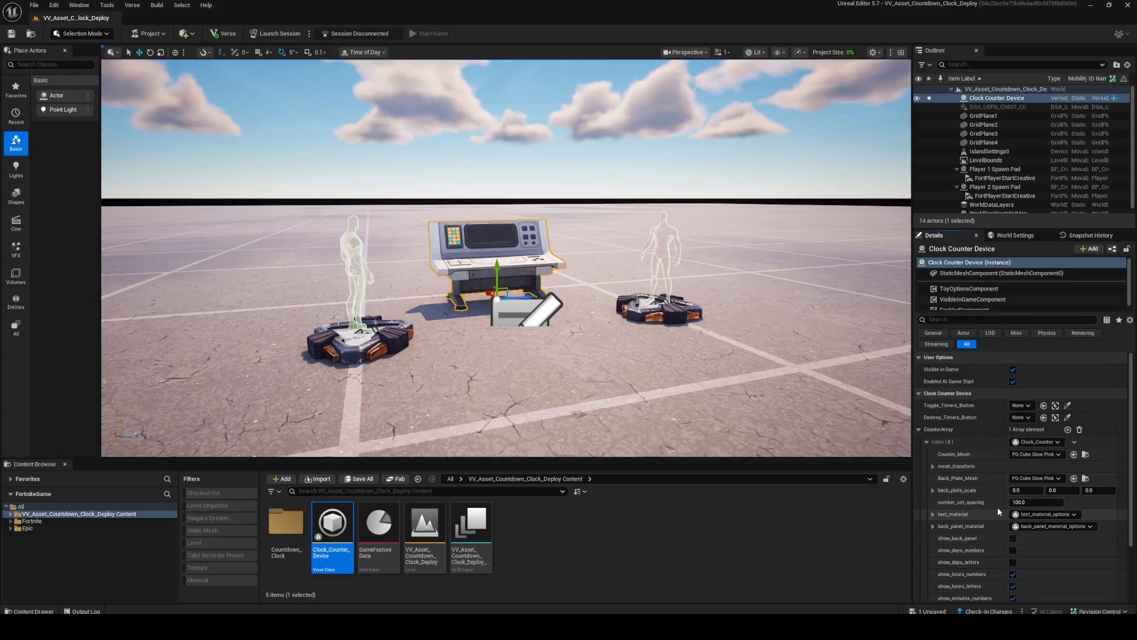
pyautogui.scroll(-3, 1051, 433)
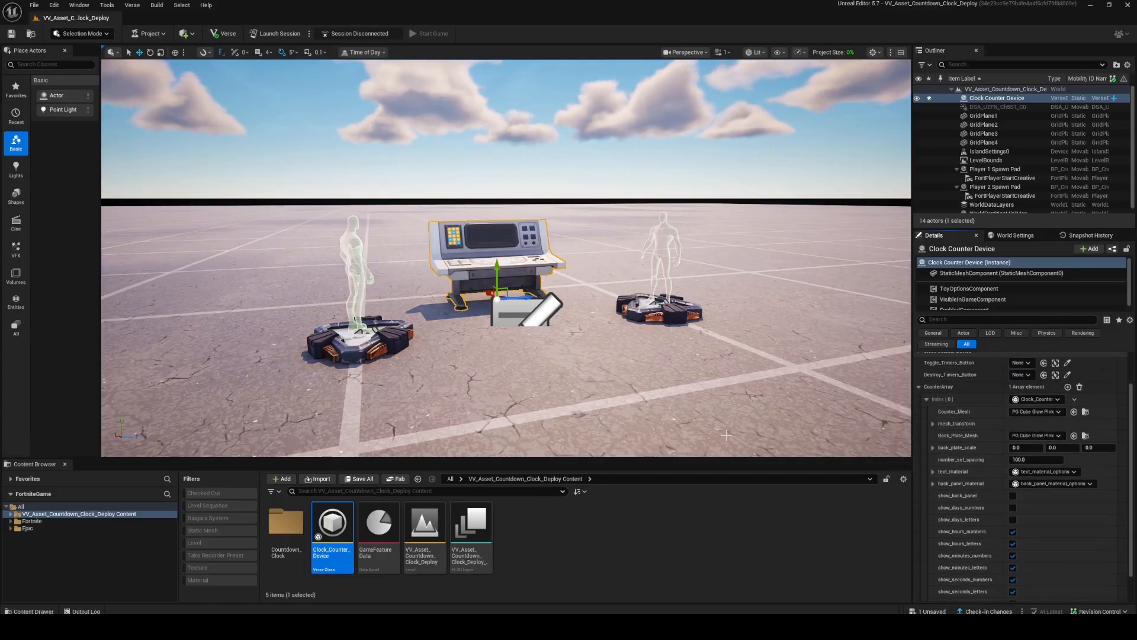
pyautogui.scroll(-2, 1075, 509)
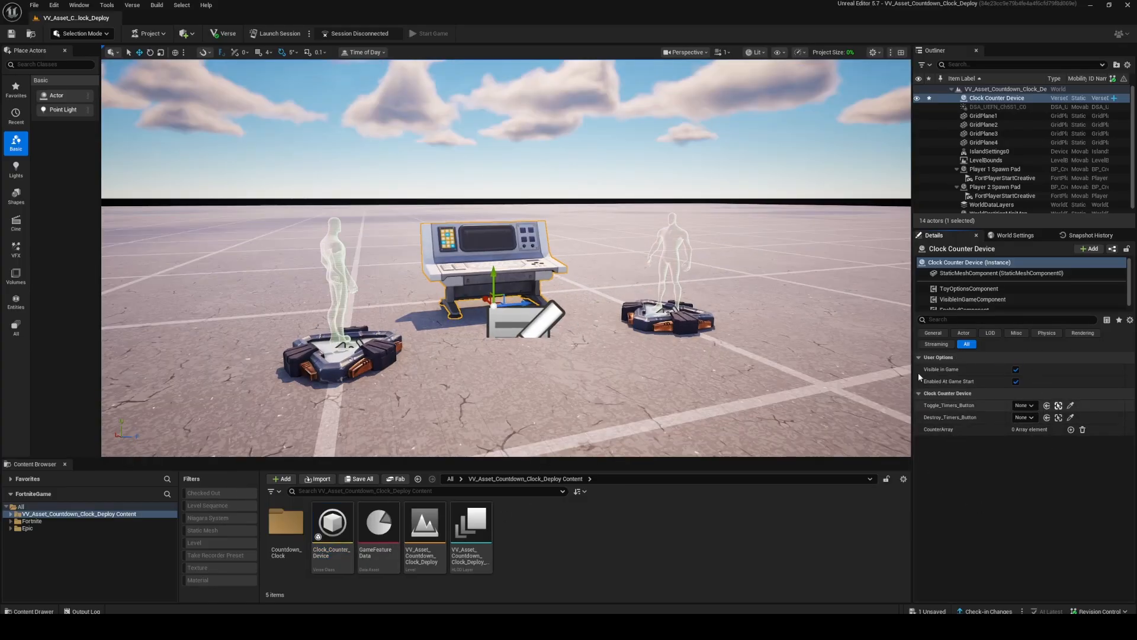
# Add one Clock_Counter element to the Clock Counter Device's CounterArray
pyautogui.click(1071, 430)
pyautogui.scroll(-2, 958, 443)
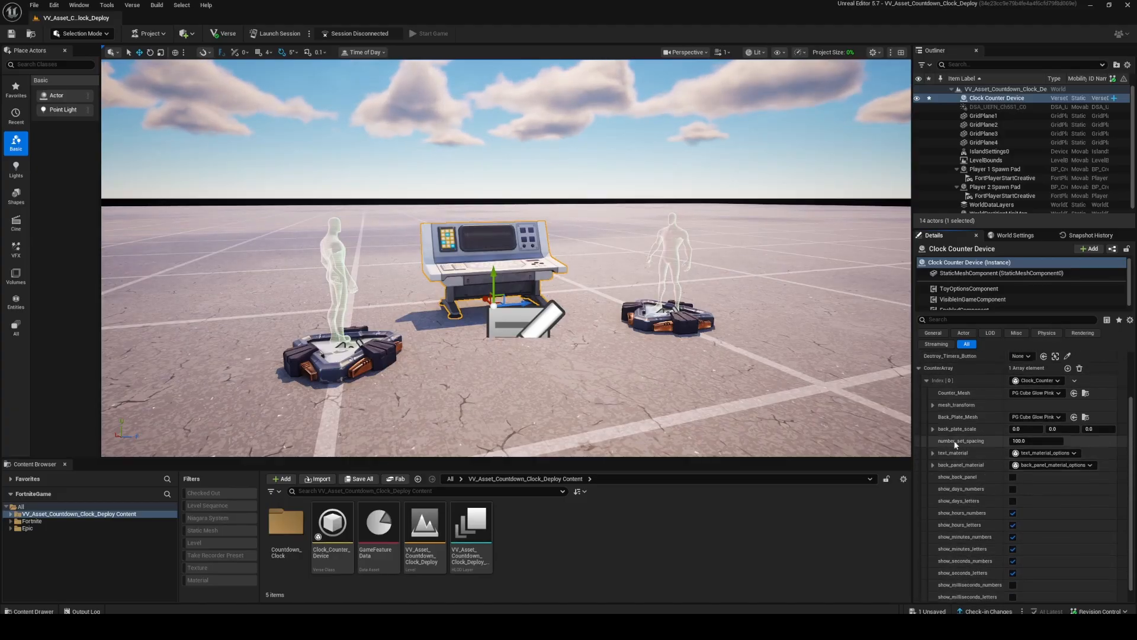
pyautogui.scroll(1, 968, 415)
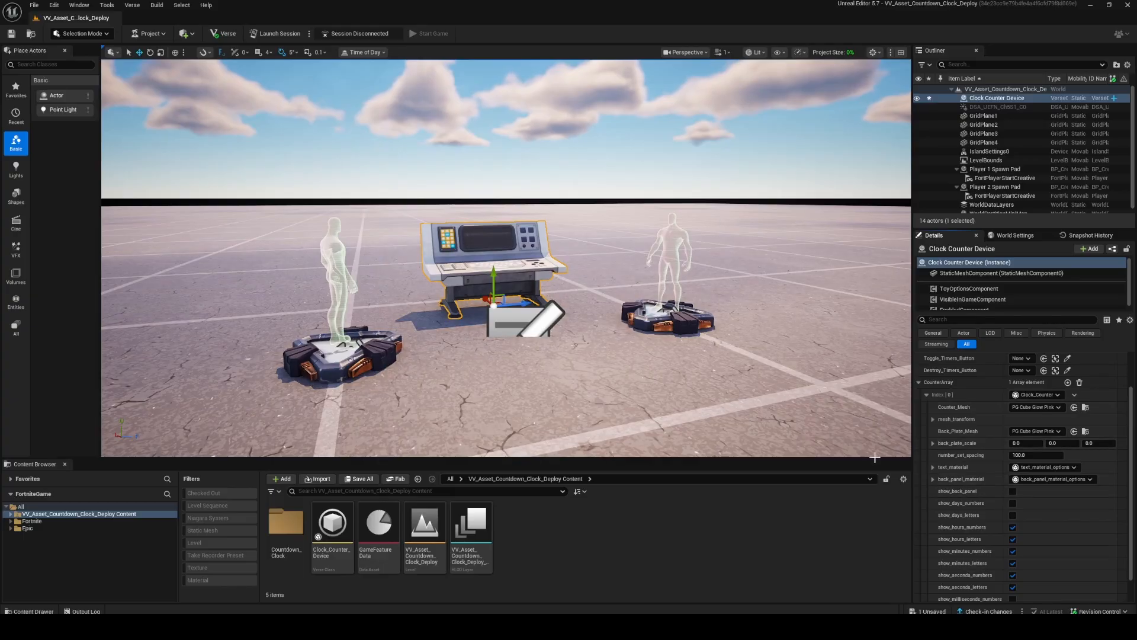
# Assign BP_Default_Counter_Plane as the element's Counter_Mesh and BP_Counter_Back_Plate as its Back_Plate_Mesh from the Countdown_Clock folder
pyautogui.doubleClick(286, 524)
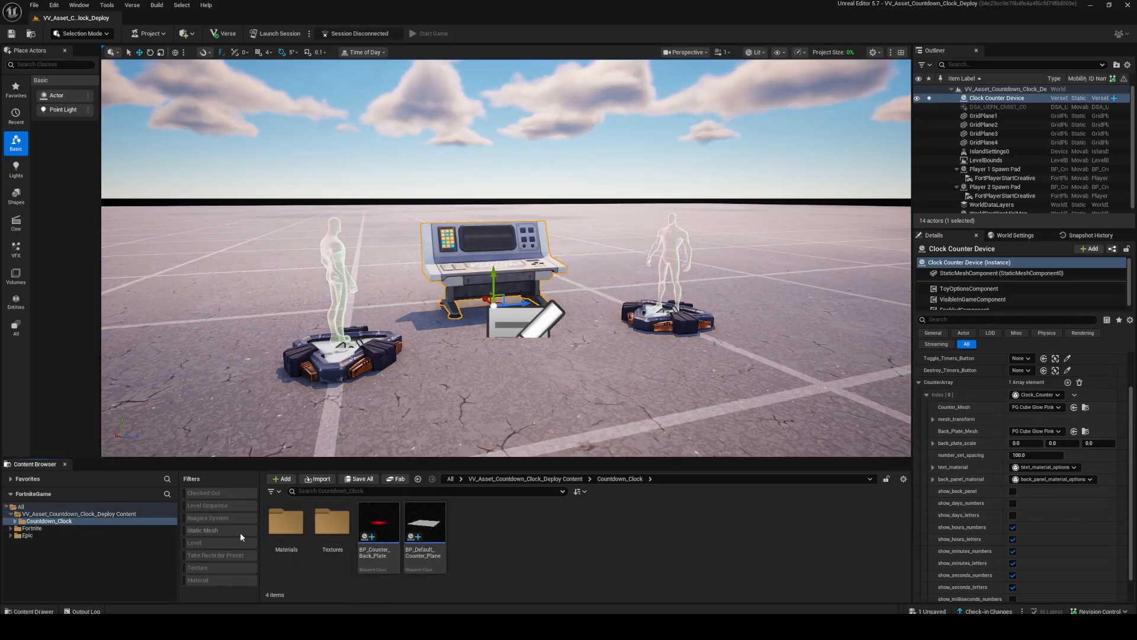
pyautogui.click(425, 524)
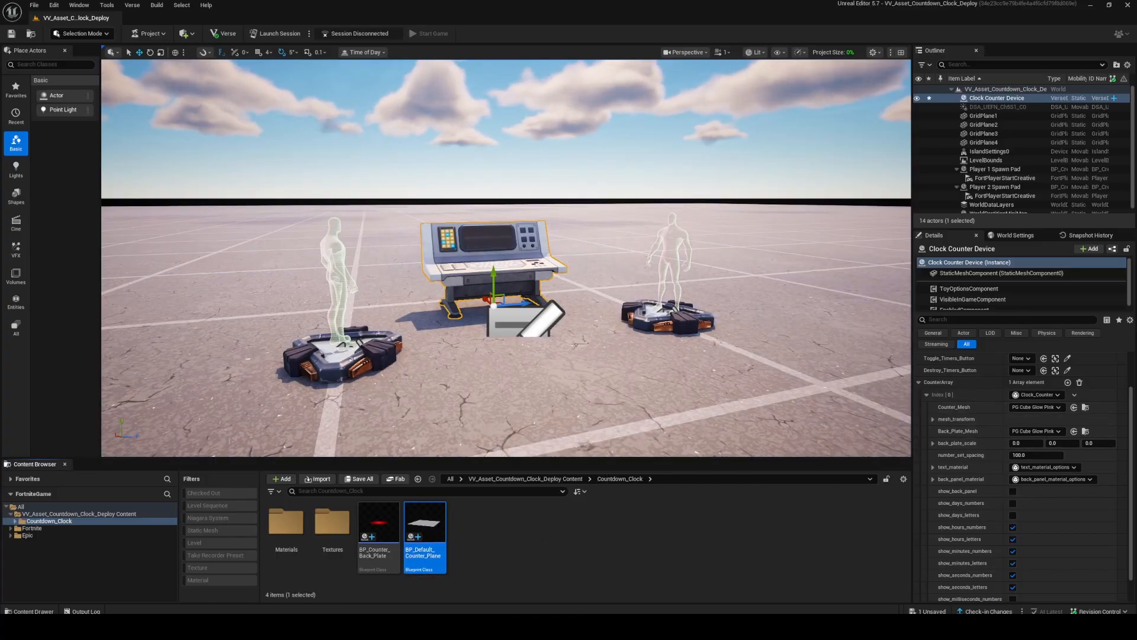
pyautogui.click(1072, 408)
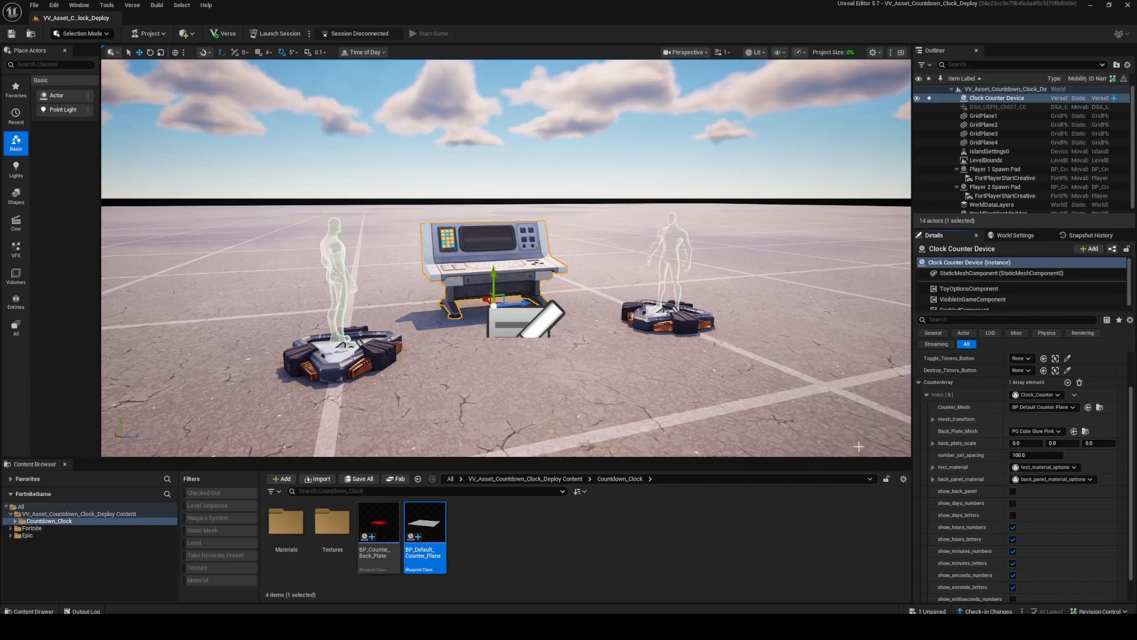
pyautogui.click(378, 525)
pyautogui.click(1074, 431)
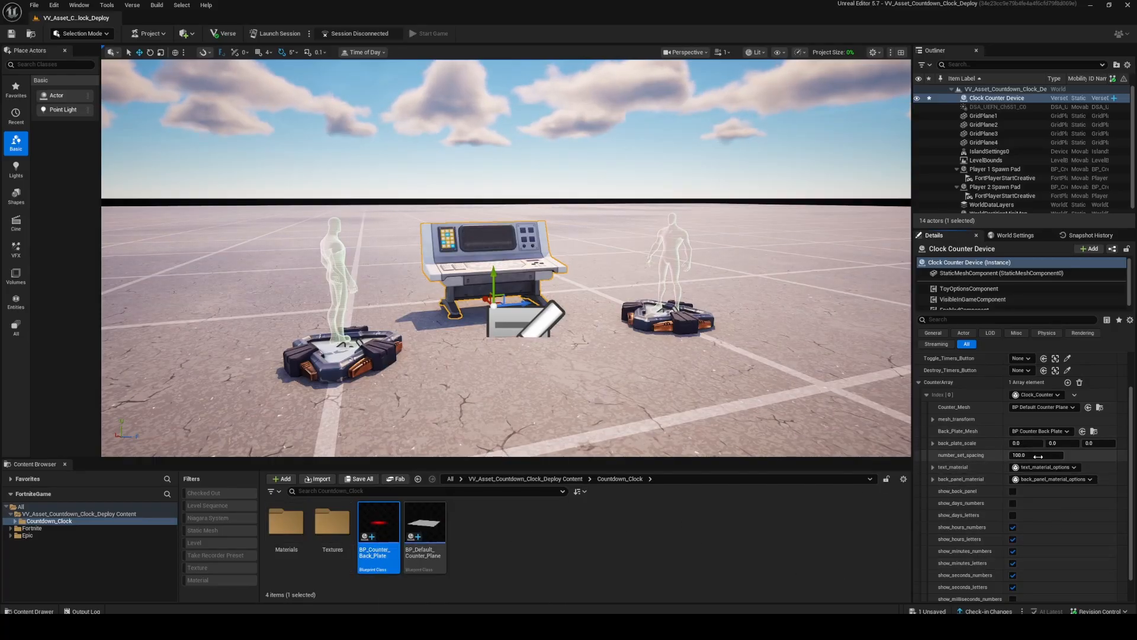
# Set the counter element's mesh_transform to a second-axis translation of 350 and a third-axis rotation of 90
pyautogui.click(933, 419)
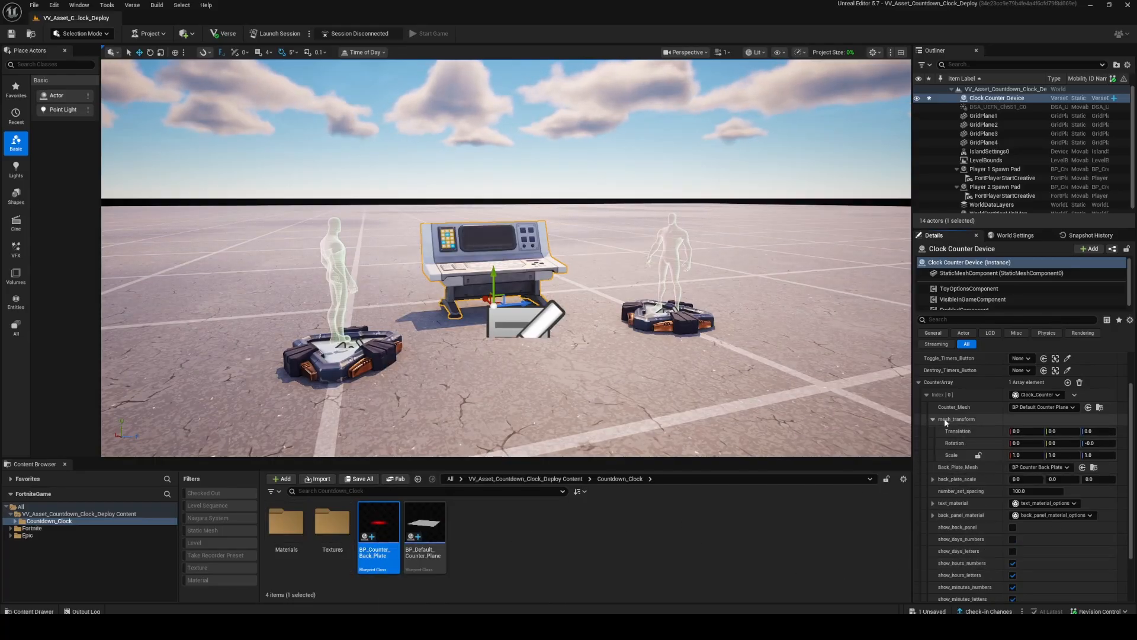
pyautogui.click(1062, 431)
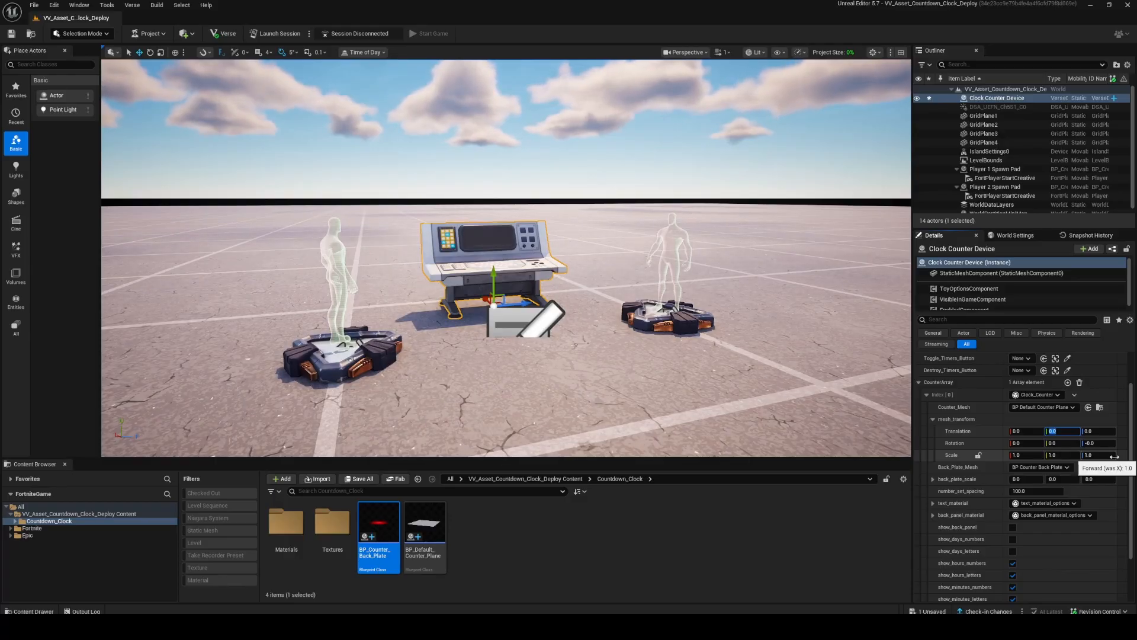
pyautogui.write('350')
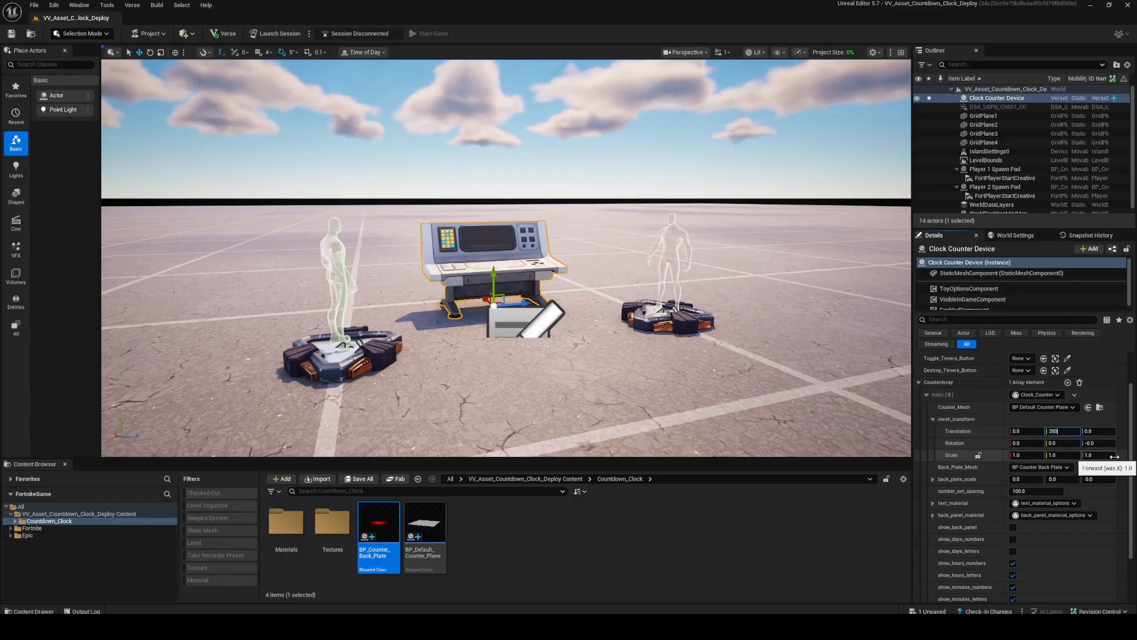
pyautogui.click(1102, 444)
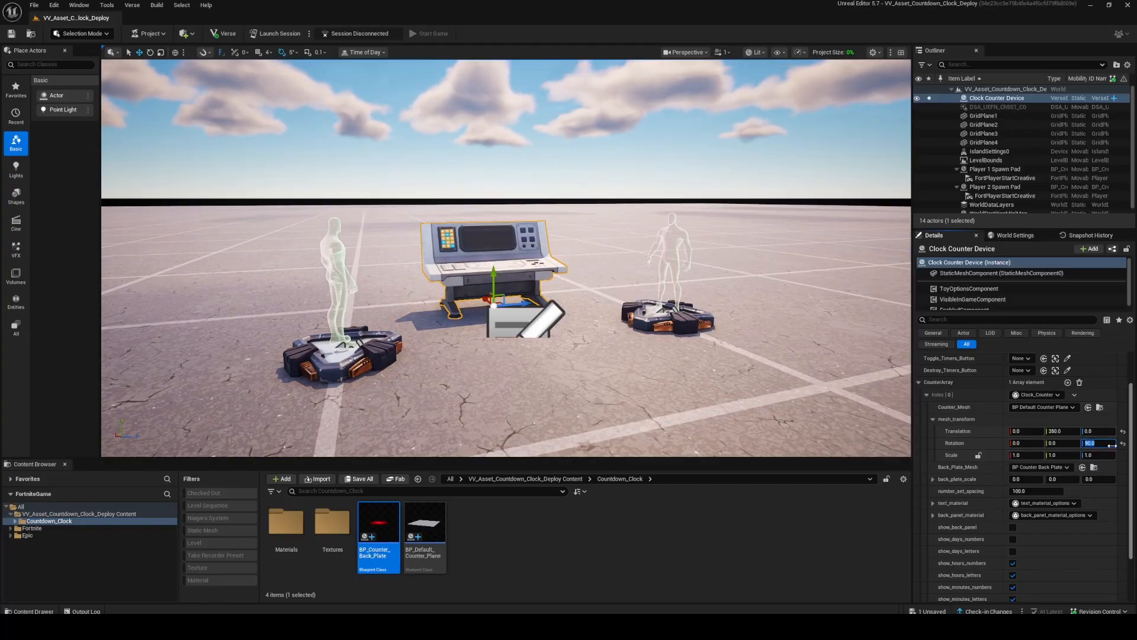
# Set the counter element's back_plate_scale to 7, 3 and 1
pyautogui.scroll(-2, 1071, 462)
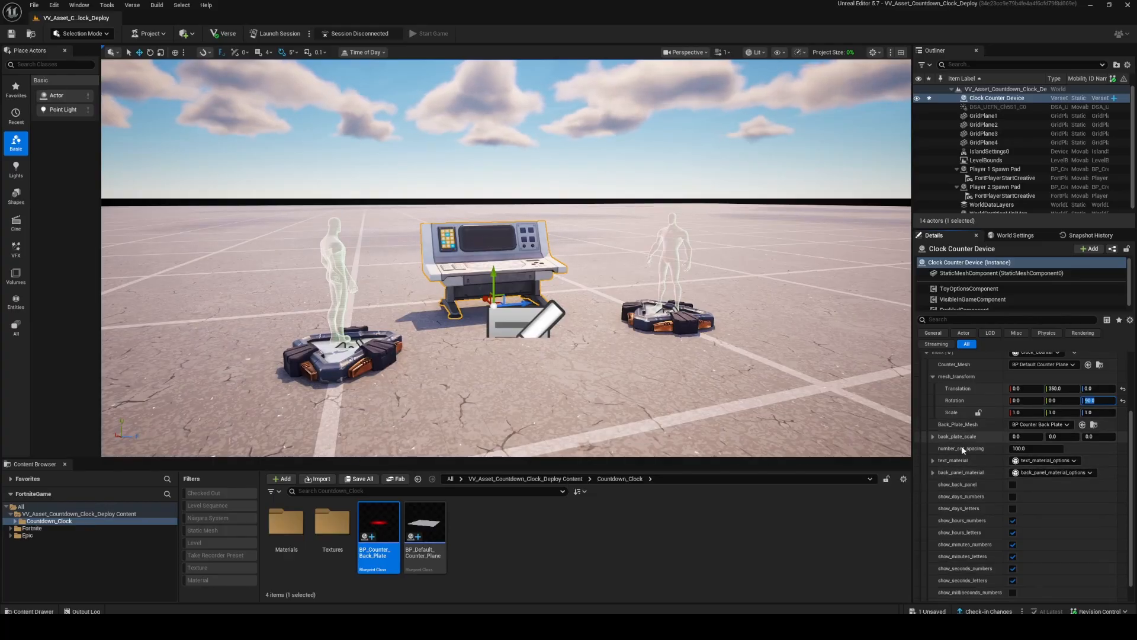
pyautogui.click(1029, 436)
pyautogui.write('7')
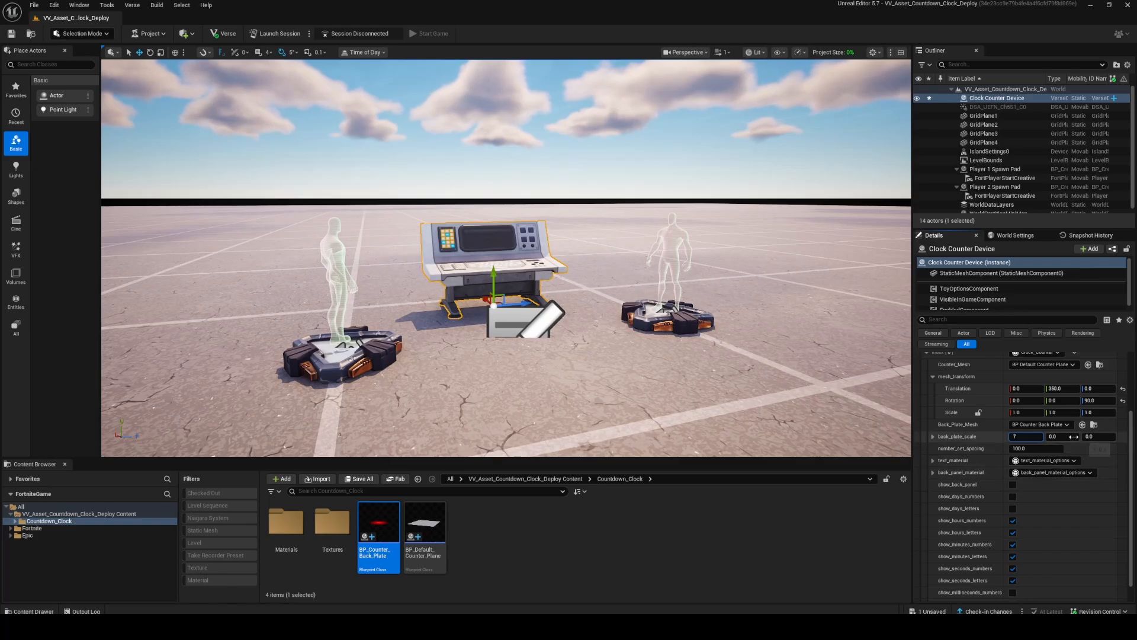
pyautogui.press('Tab')
pyautogui.write('3')
pyautogui.press('Tab')
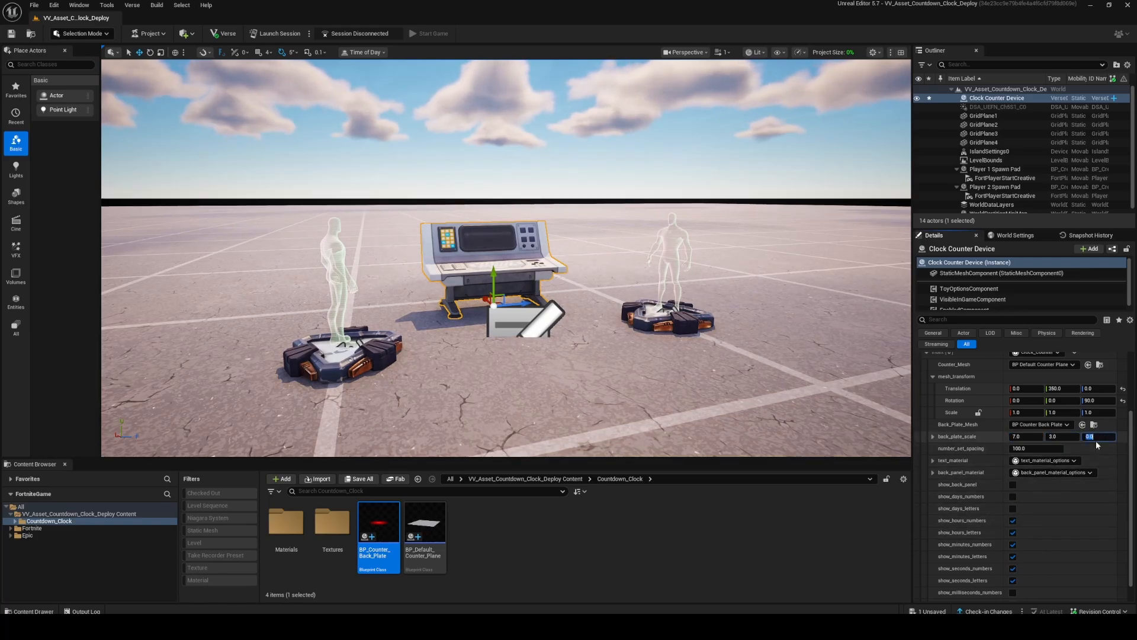
pyautogui.write('1')
pyautogui.press('Return')
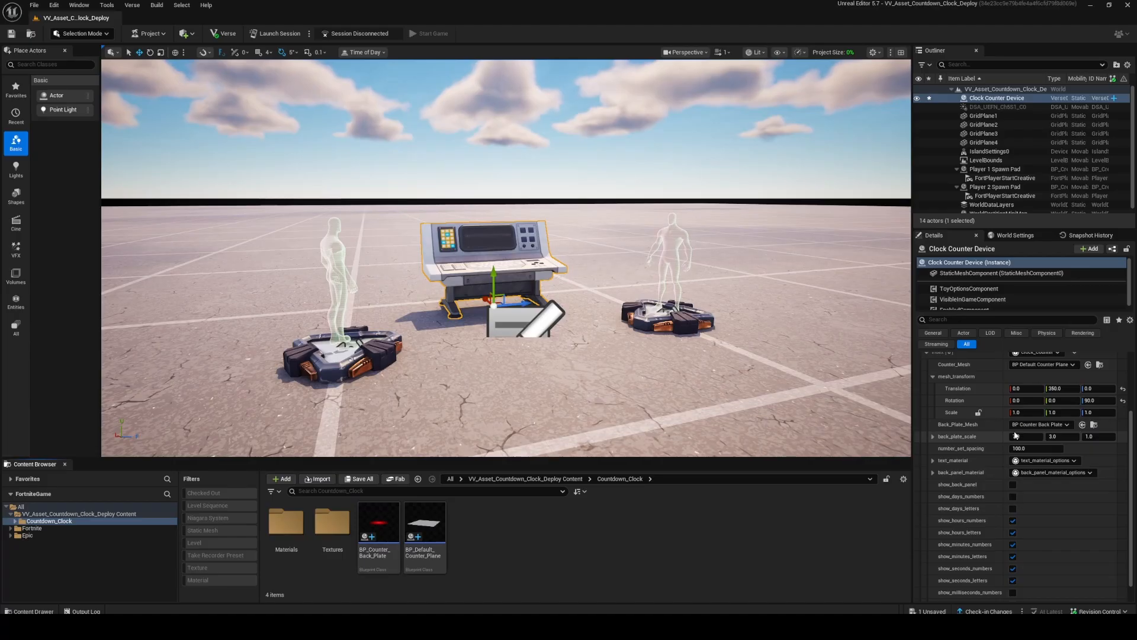
# Try a mesh_transform scale of 3 on all axes with number_set_spacing at 300
pyautogui.scroll(-1, 984, 498)
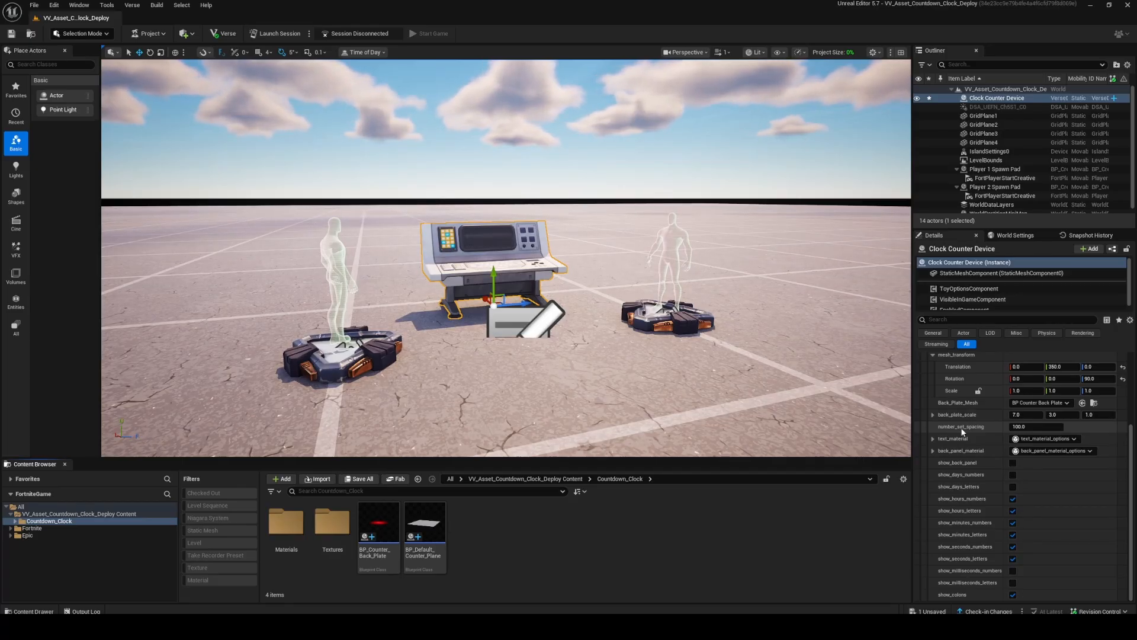
pyautogui.click(1026, 390)
pyautogui.write('3')
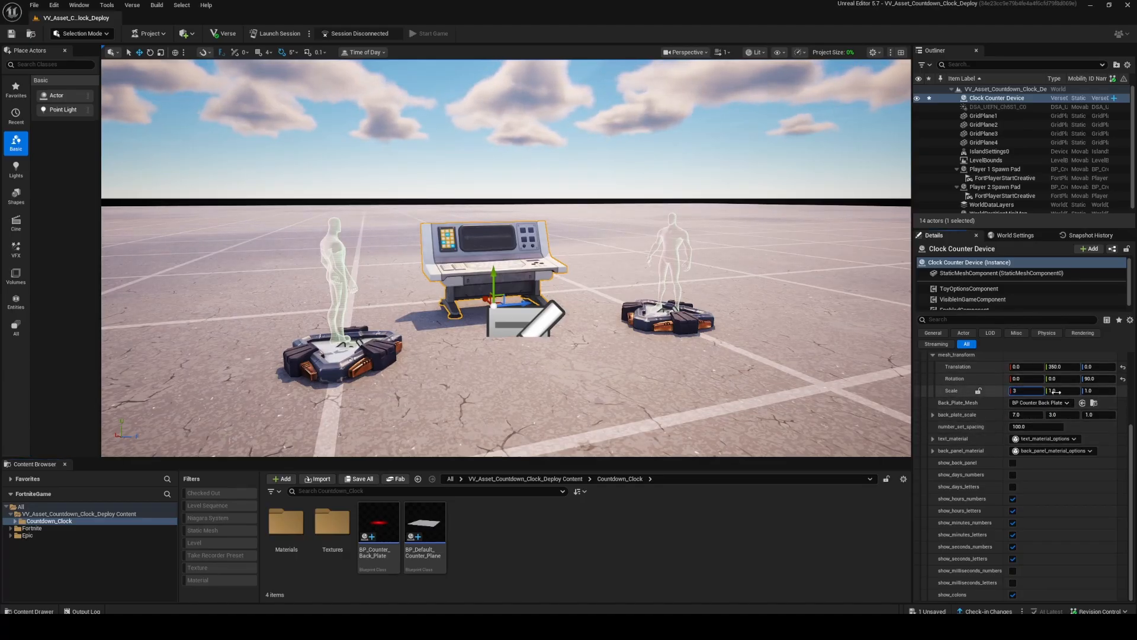
pyautogui.press('Return')
pyautogui.click(1048, 426)
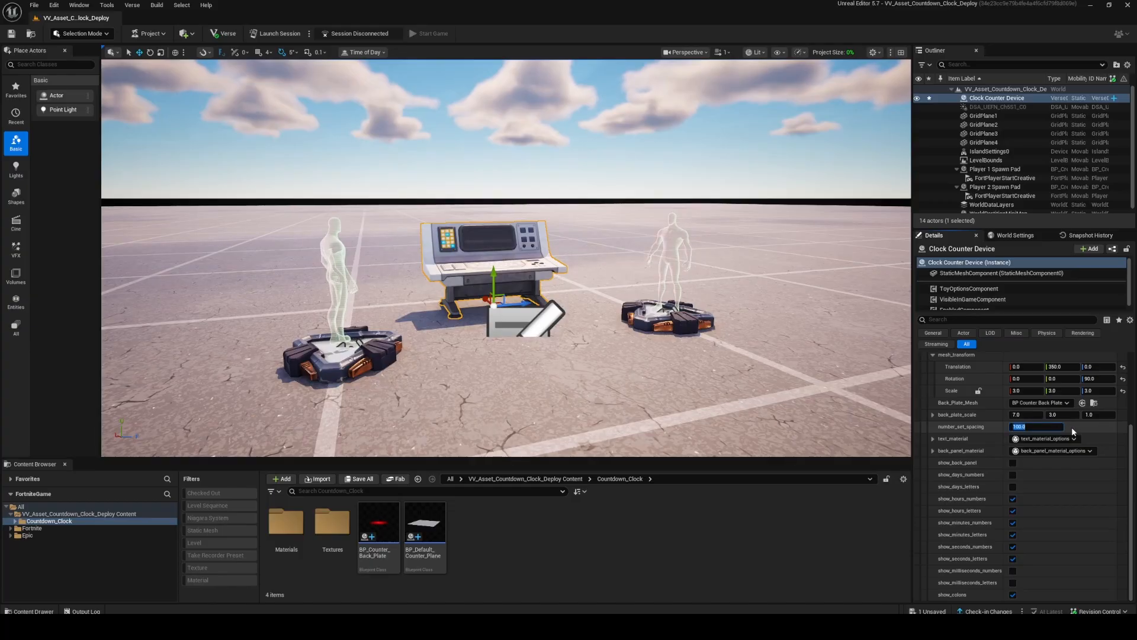
pyautogui.write('300')
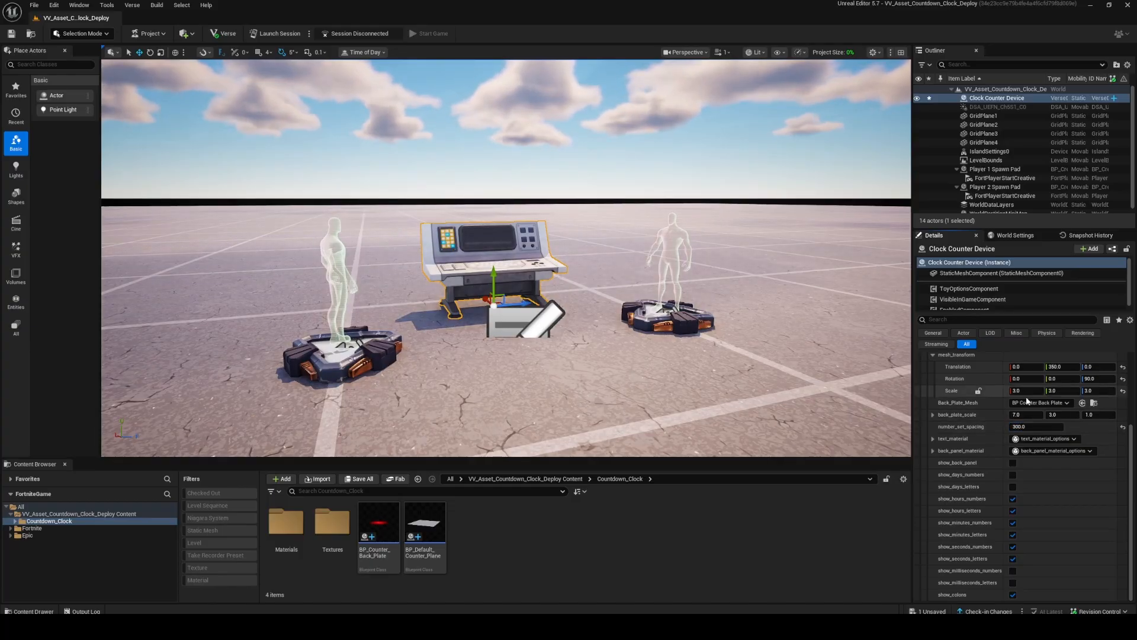
pyautogui.press('Return')
# Restore number_set_spacing to 100 and the mesh_transform scale to 1 on all axes
pyautogui.hotkey('ctrl', 'z')
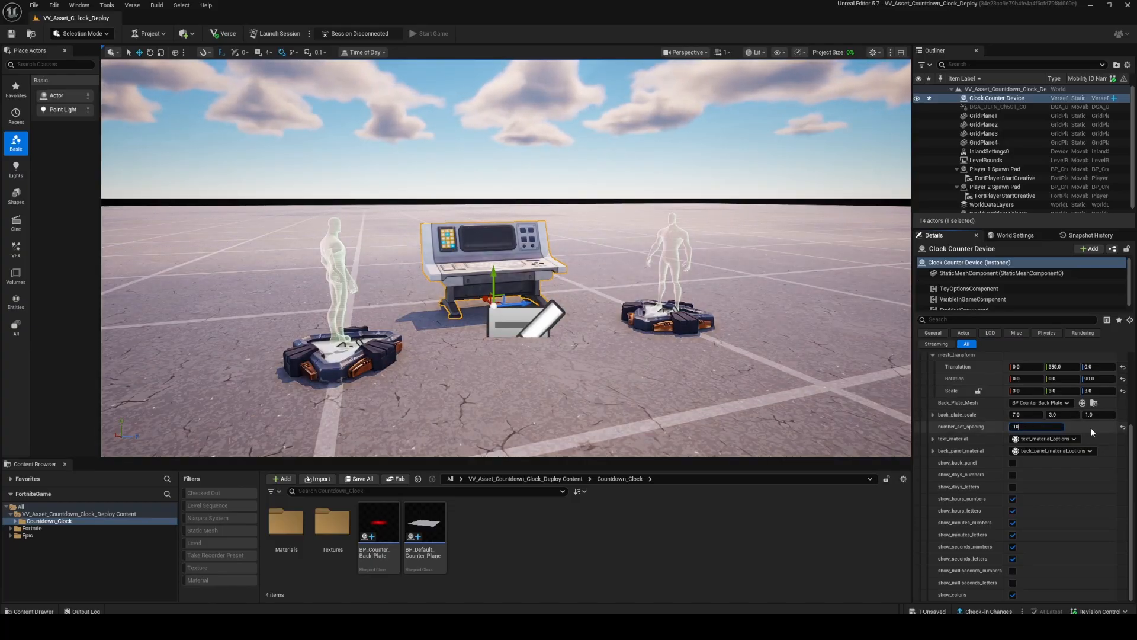
pyautogui.click(1026, 390)
pyautogui.write('11')
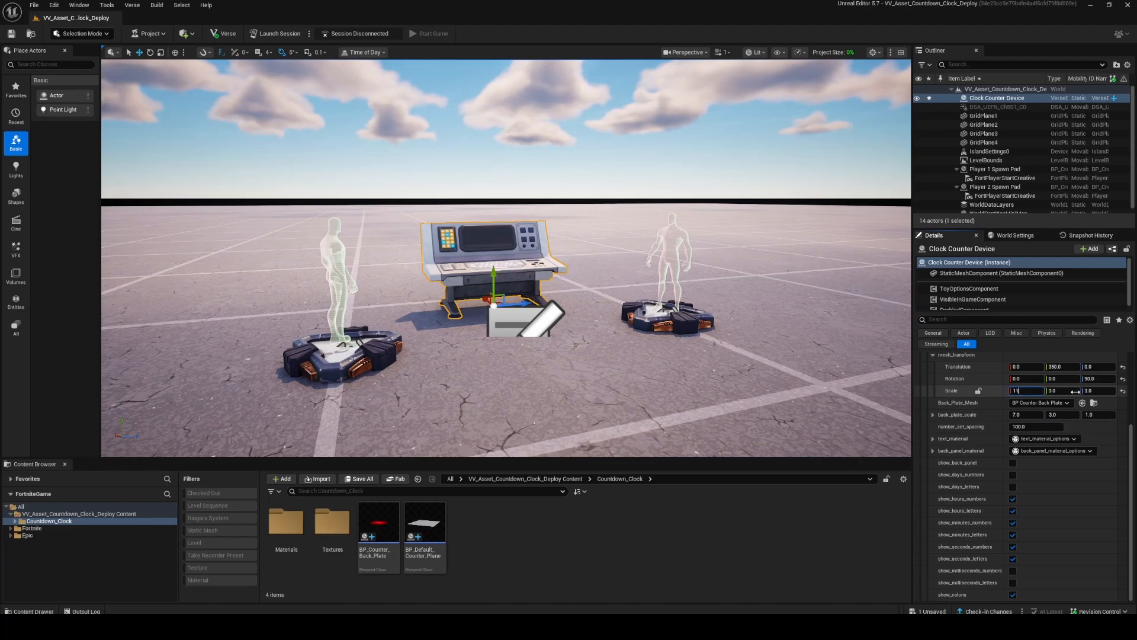
pyautogui.press('Tab')
pyautogui.write('1')
pyautogui.press('Tab')
pyautogui.click(1027, 391)
pyautogui.write('1')
pyautogui.press('Return')
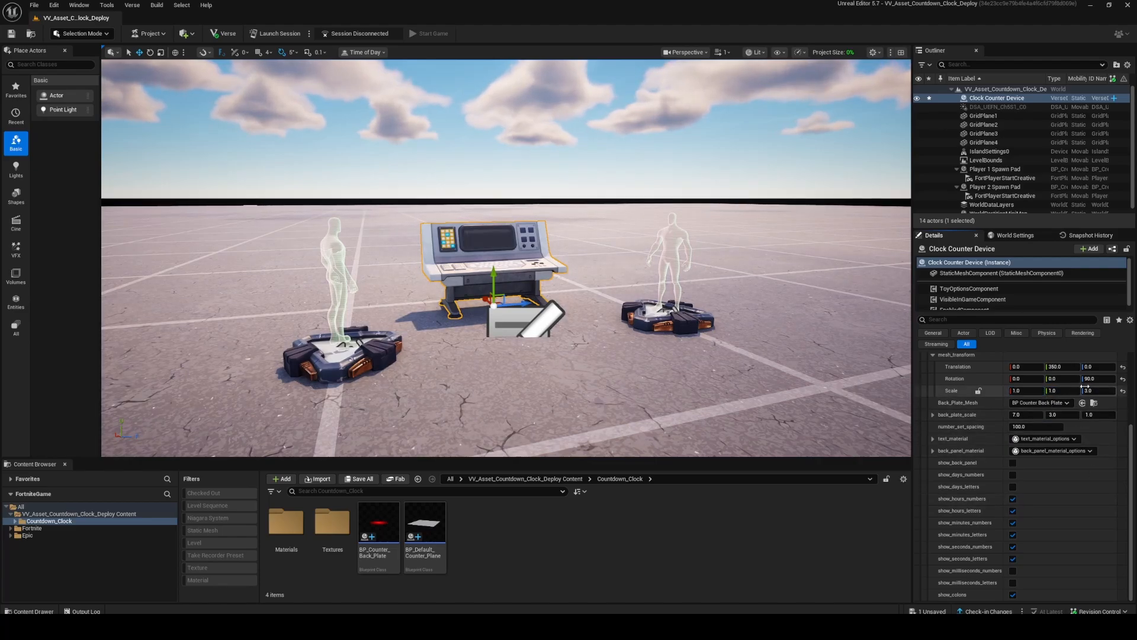
pyautogui.write('1')
pyautogui.press('Return')
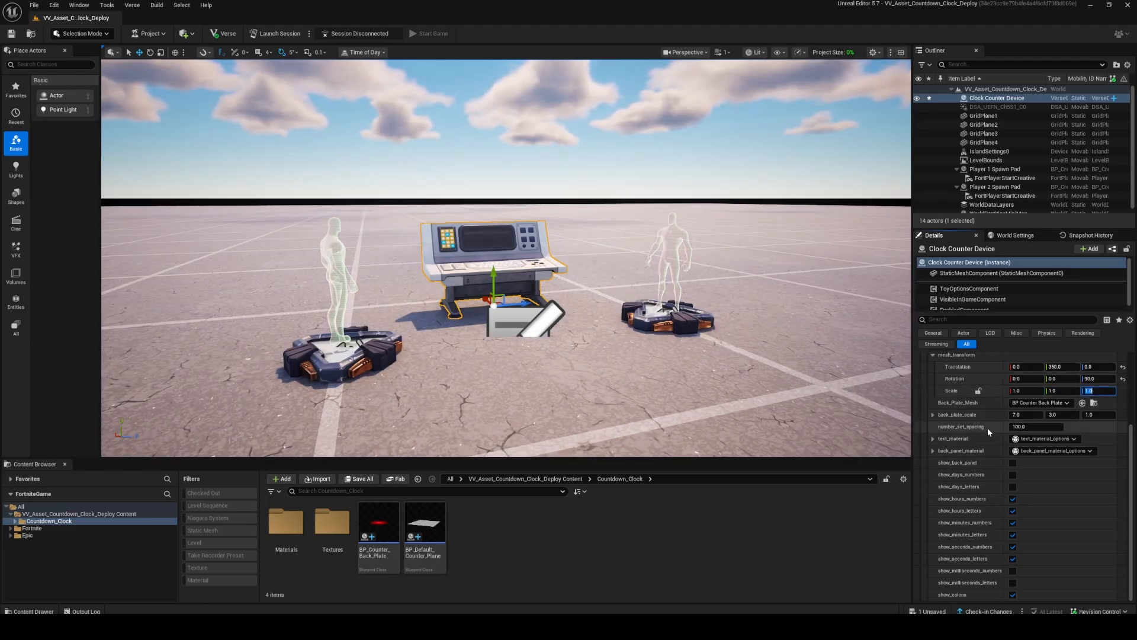
# Change the text_colour in the counter's text_material options to bright blue
pyautogui.click(934, 451)
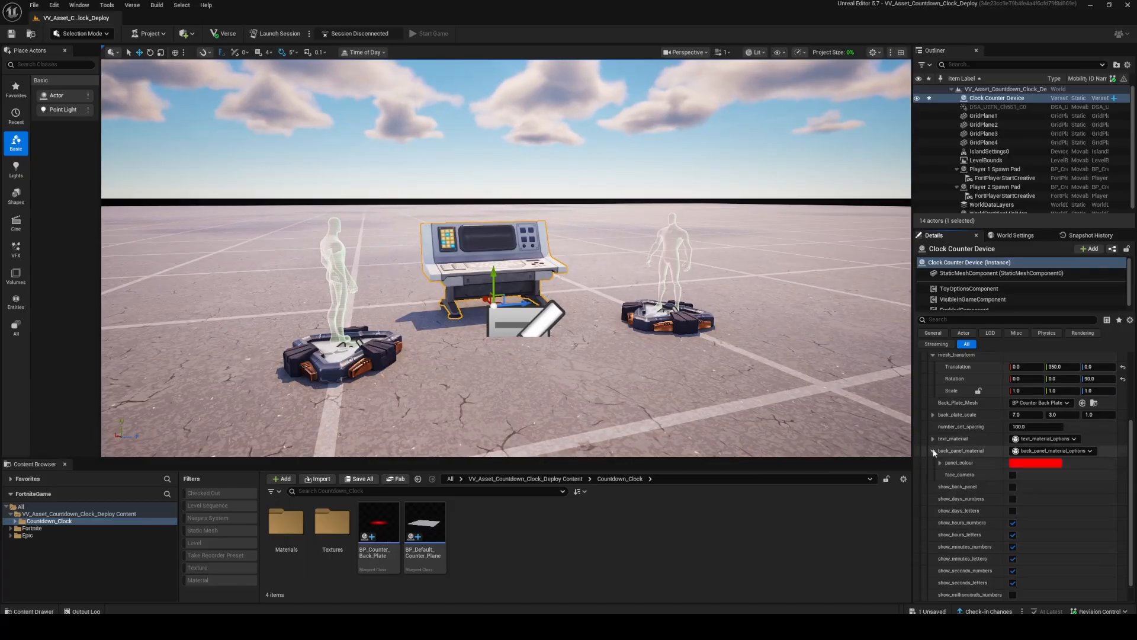
pyautogui.click(934, 452)
pyautogui.click(934, 439)
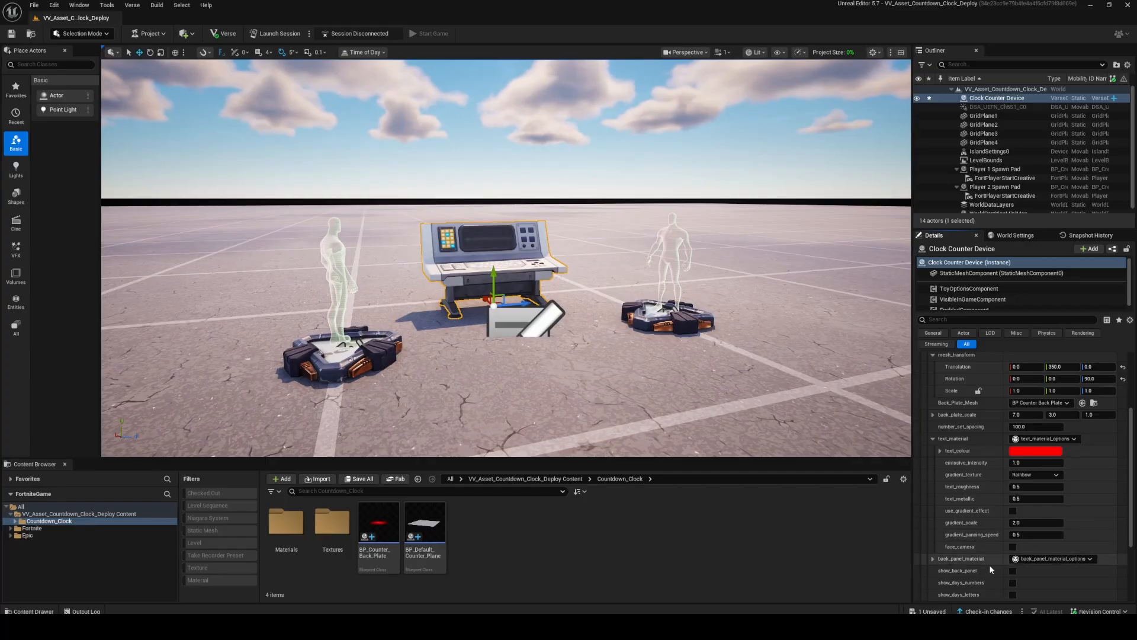
pyautogui.click(1030, 450)
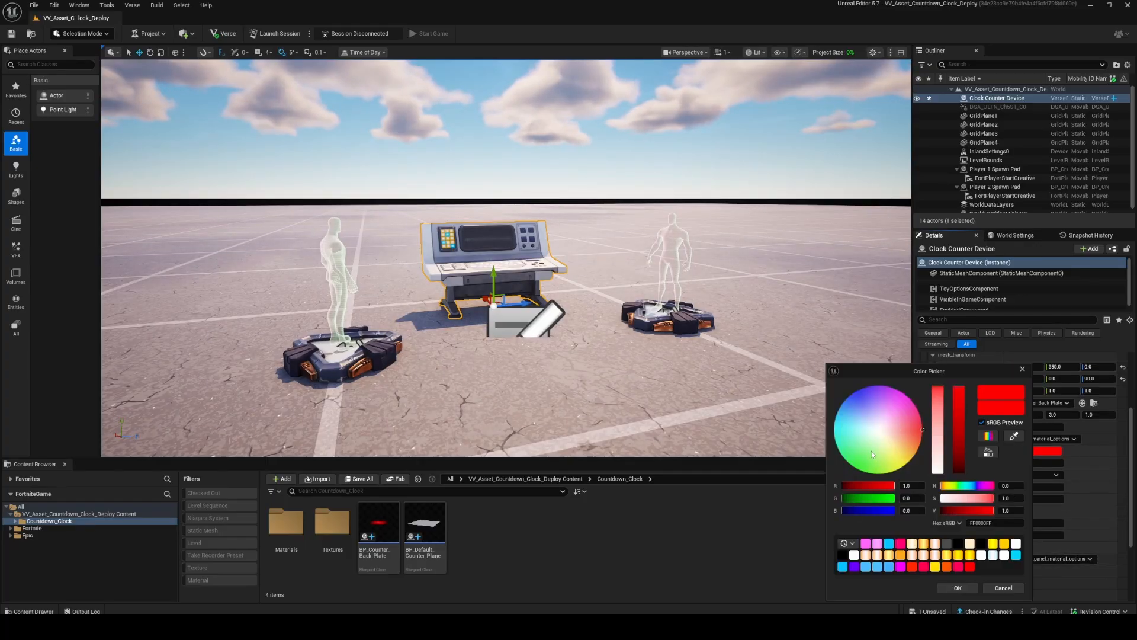
pyautogui.click(857, 465)
pyautogui.moveTo(857, 465); pyautogui.dragTo(844, 401)
pyautogui.click(957, 588)
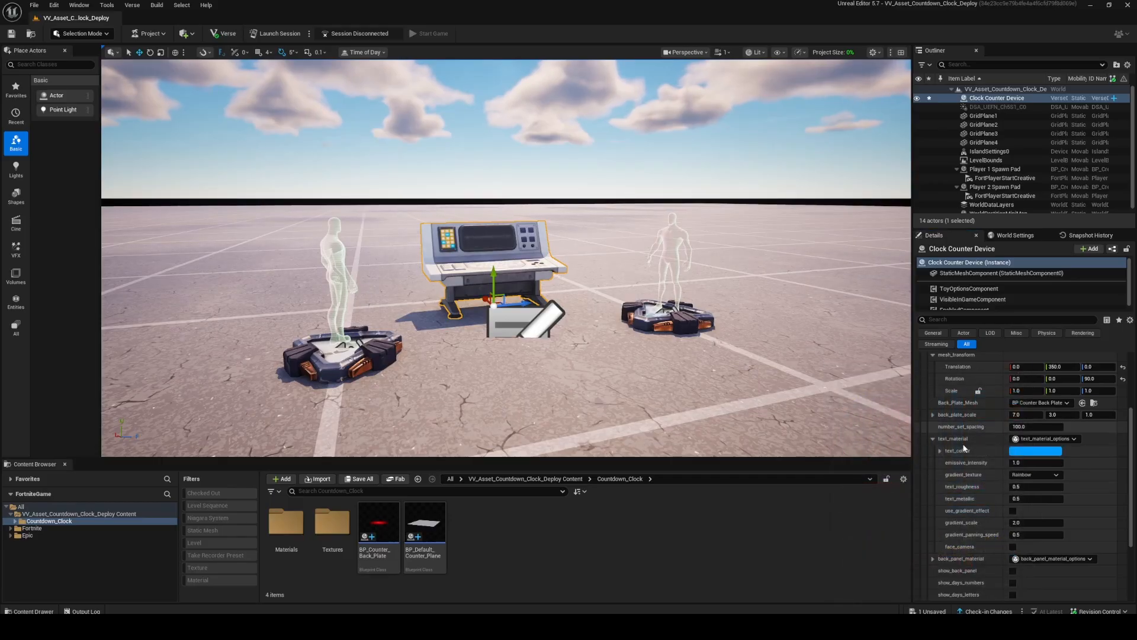
# Review the text_material's gradient texture, scale and panning speed settings and the back_panel_material options
pyautogui.scroll(-3, 970, 492)
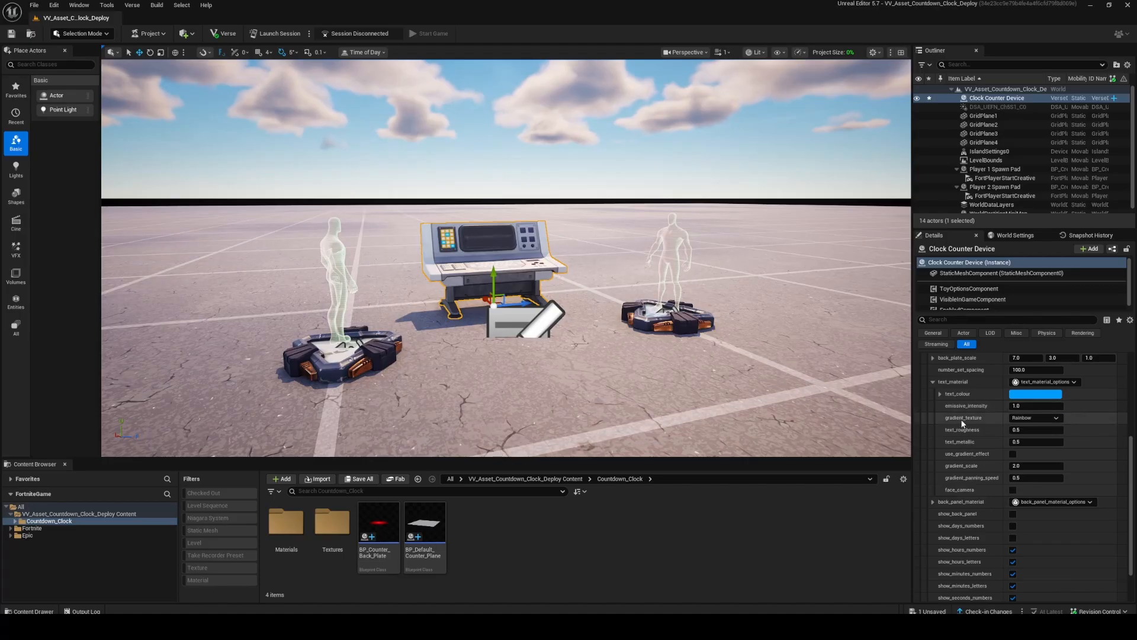
pyautogui.click(1031, 417)
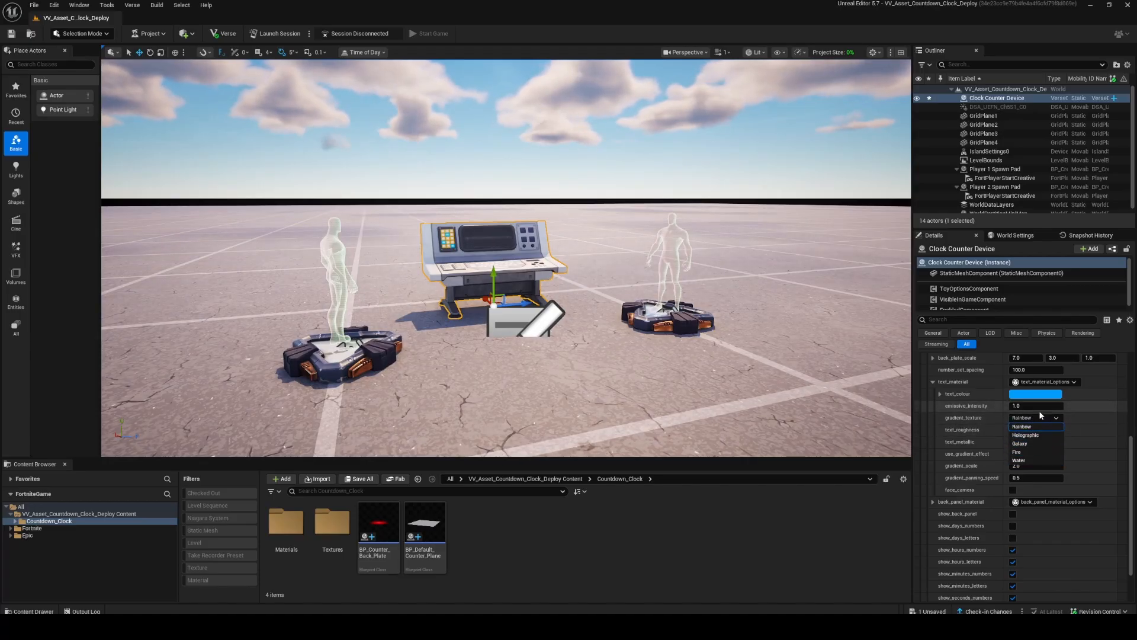
pyautogui.click(975, 413)
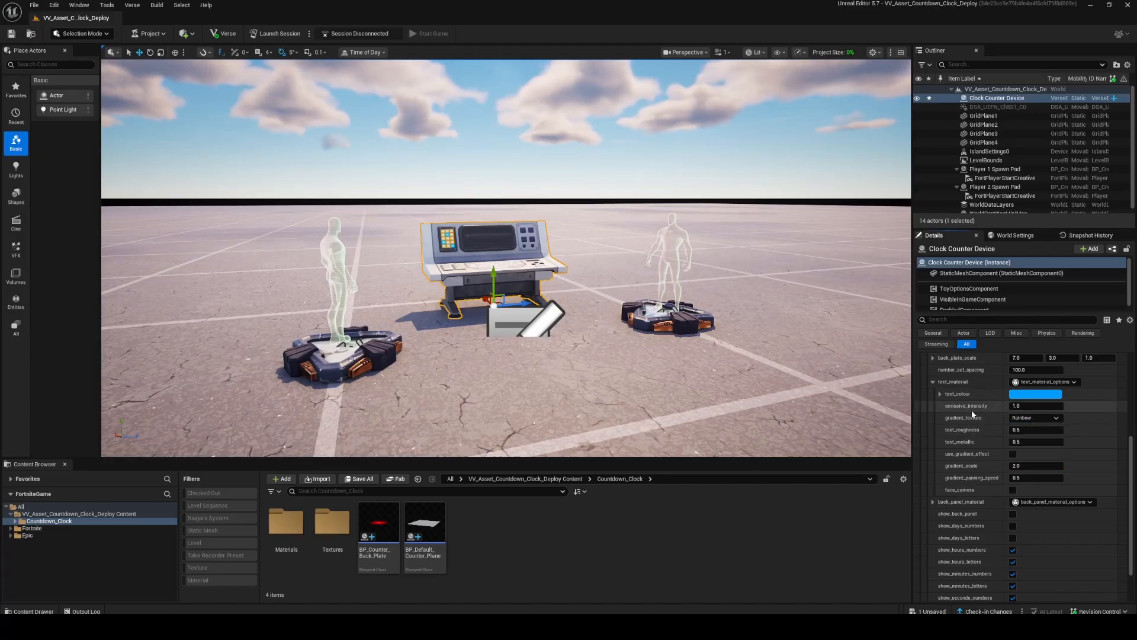
pyautogui.click(1030, 466)
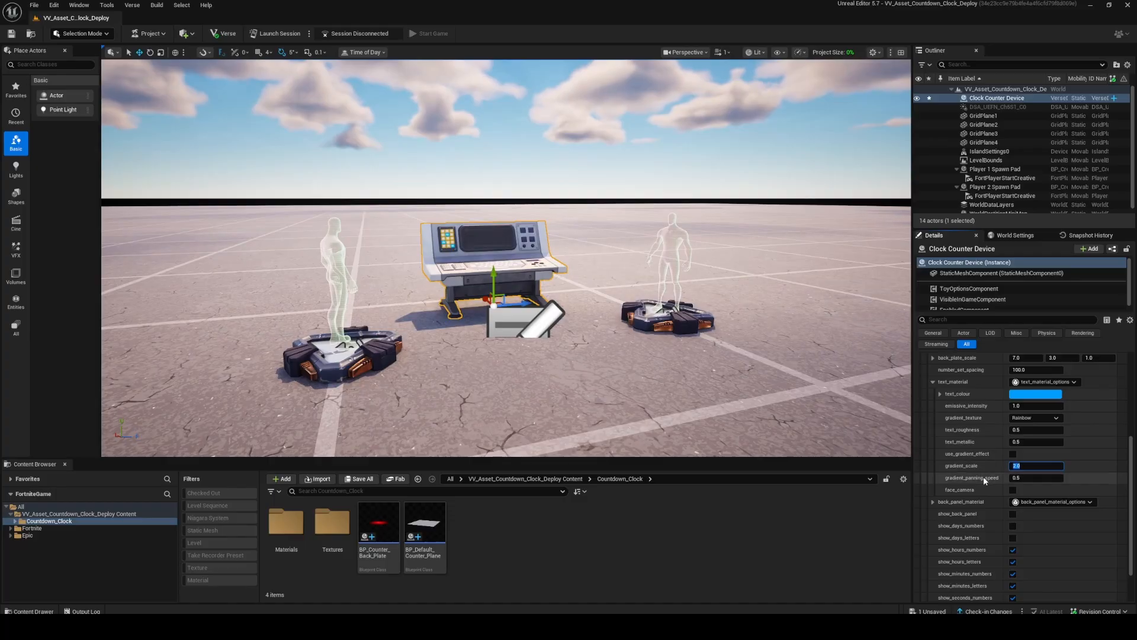
pyautogui.click(1033, 478)
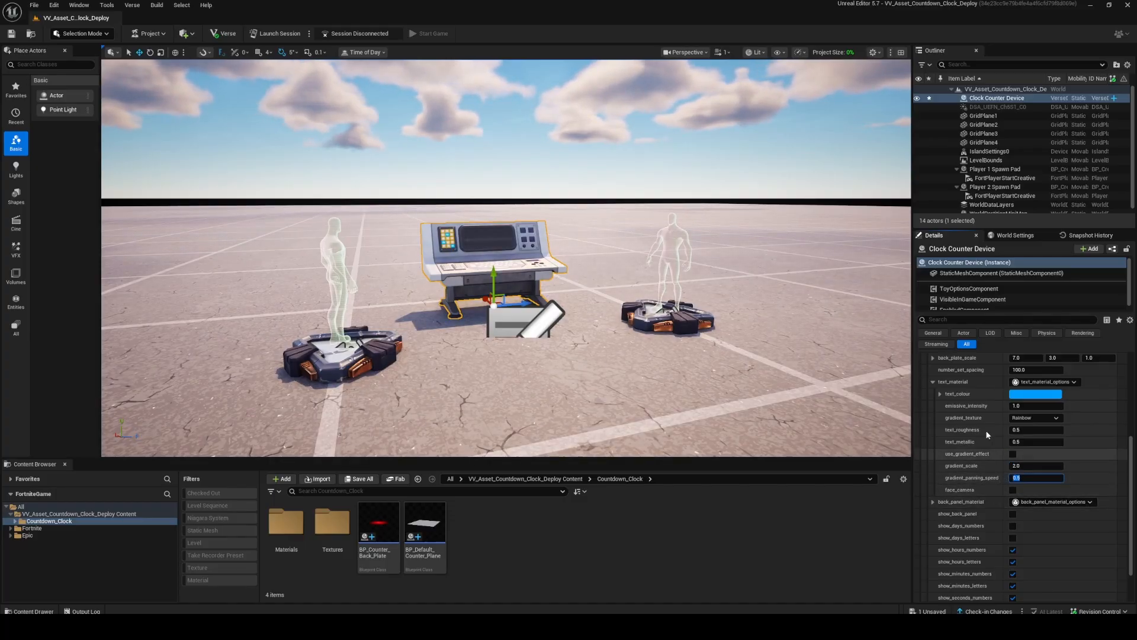
pyautogui.click(991, 488)
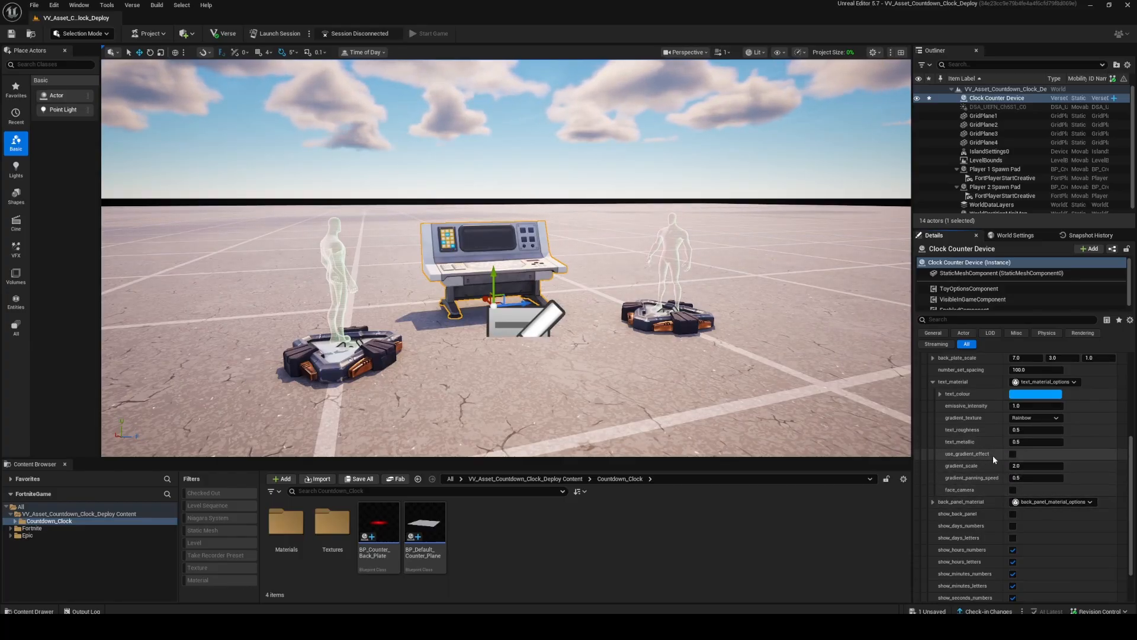
pyautogui.scroll(-2, 992, 457)
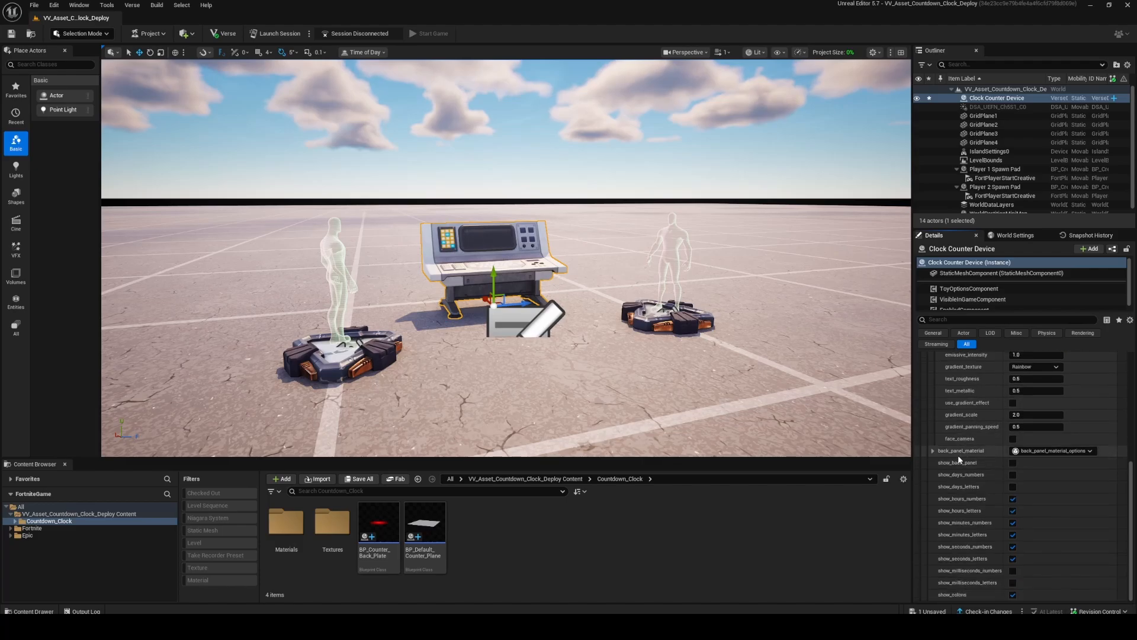
pyautogui.click(932, 451)
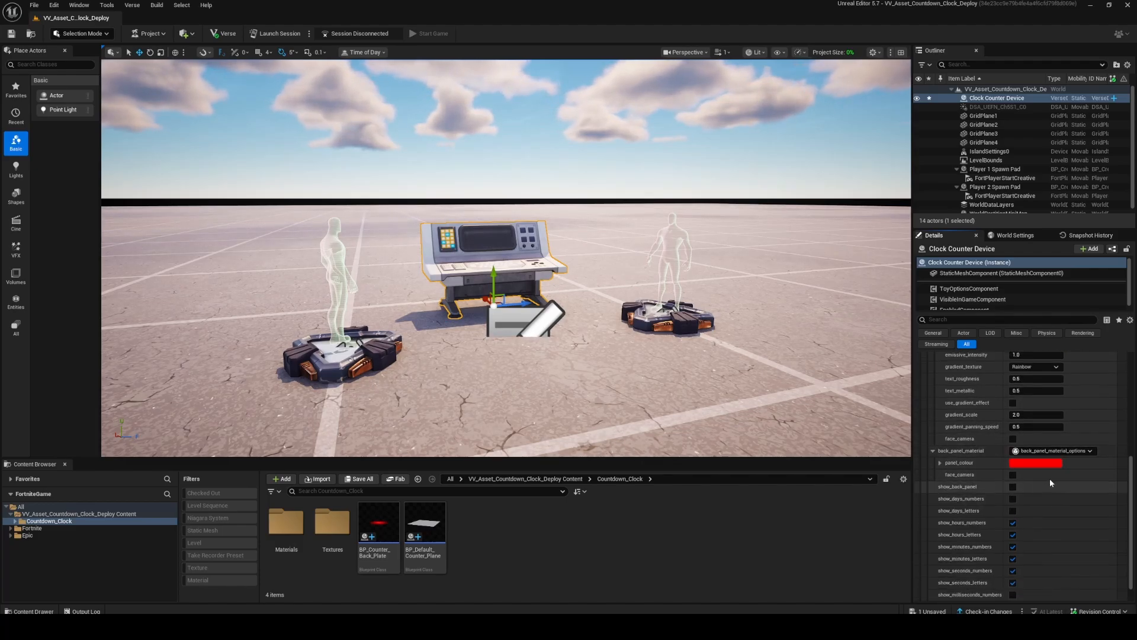
pyautogui.click(932, 451)
pyautogui.scroll(3, 935, 441)
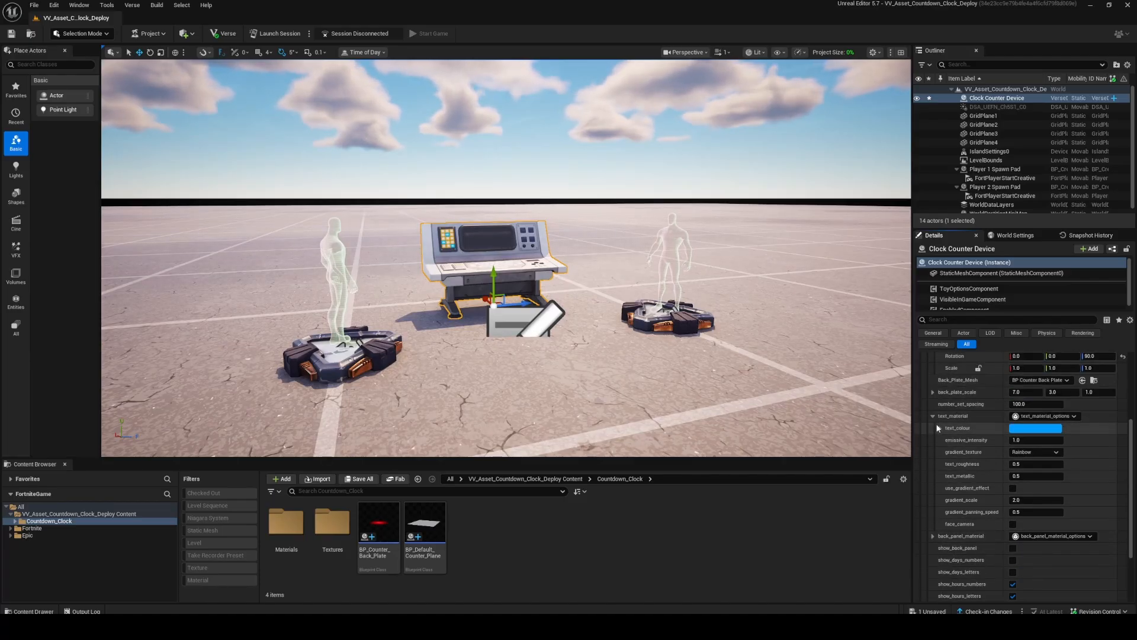
pyautogui.click(933, 417)
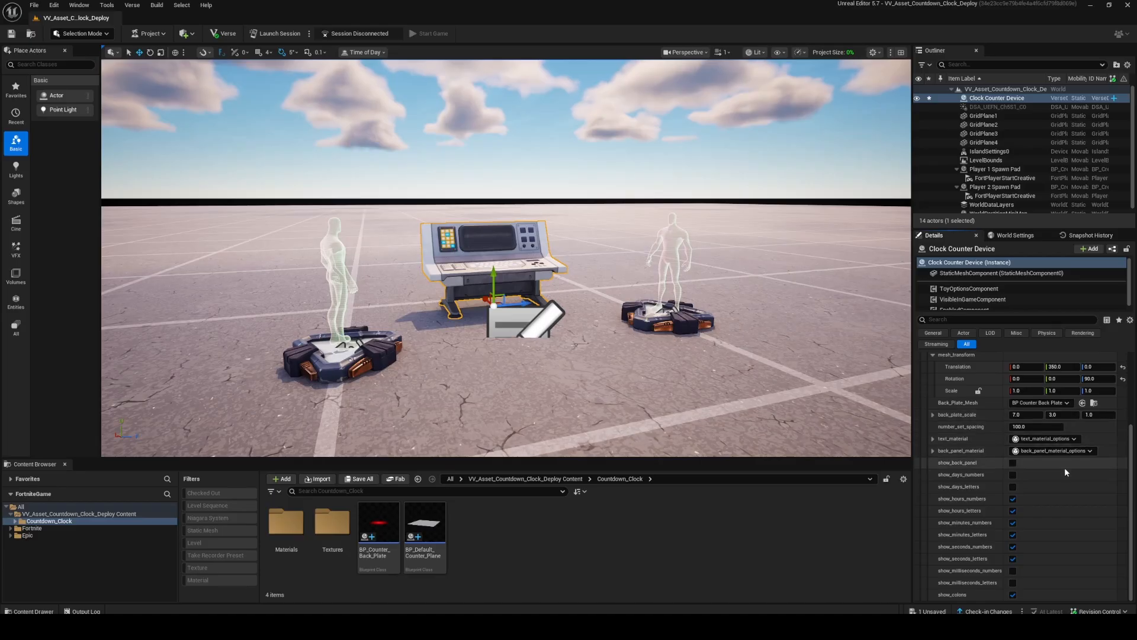
# Enable show_back_panel, show_days_numbers, show_milliseconds_numbers and show_milliseconds_letters for the counter, and disable show_hours_letters
pyautogui.click(1013, 475)
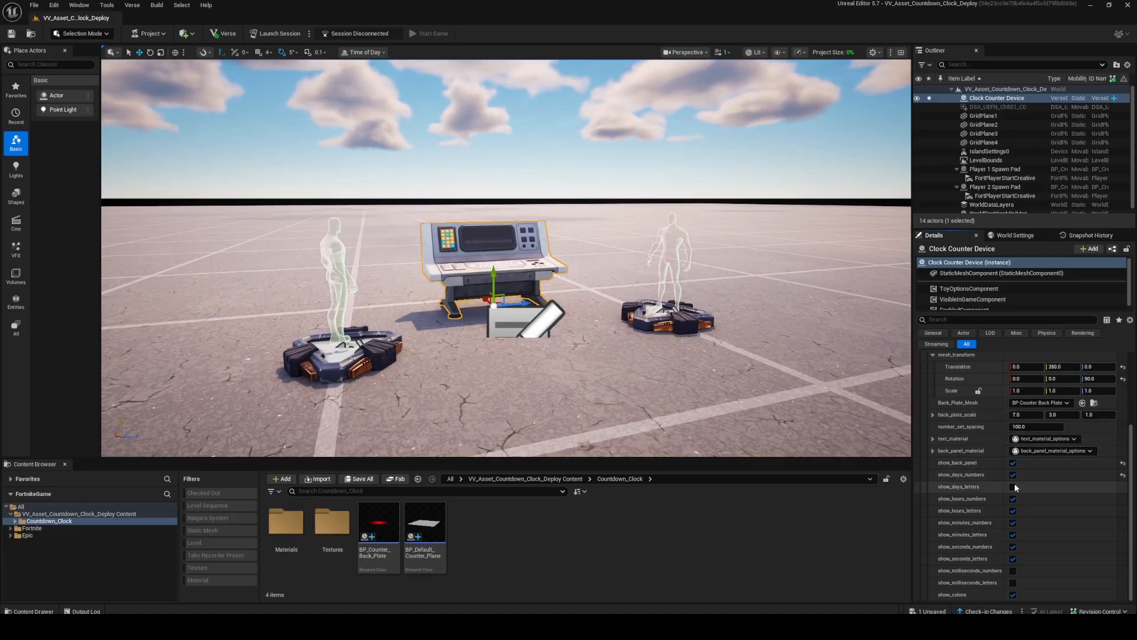
pyautogui.click(1014, 571)
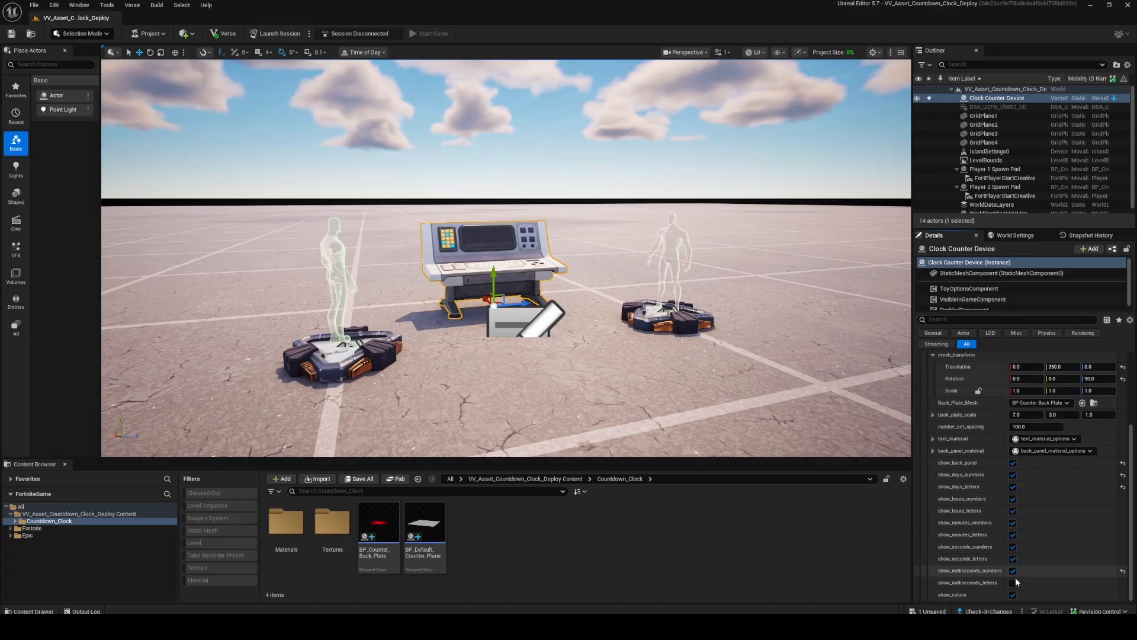
pyautogui.click(1013, 582)
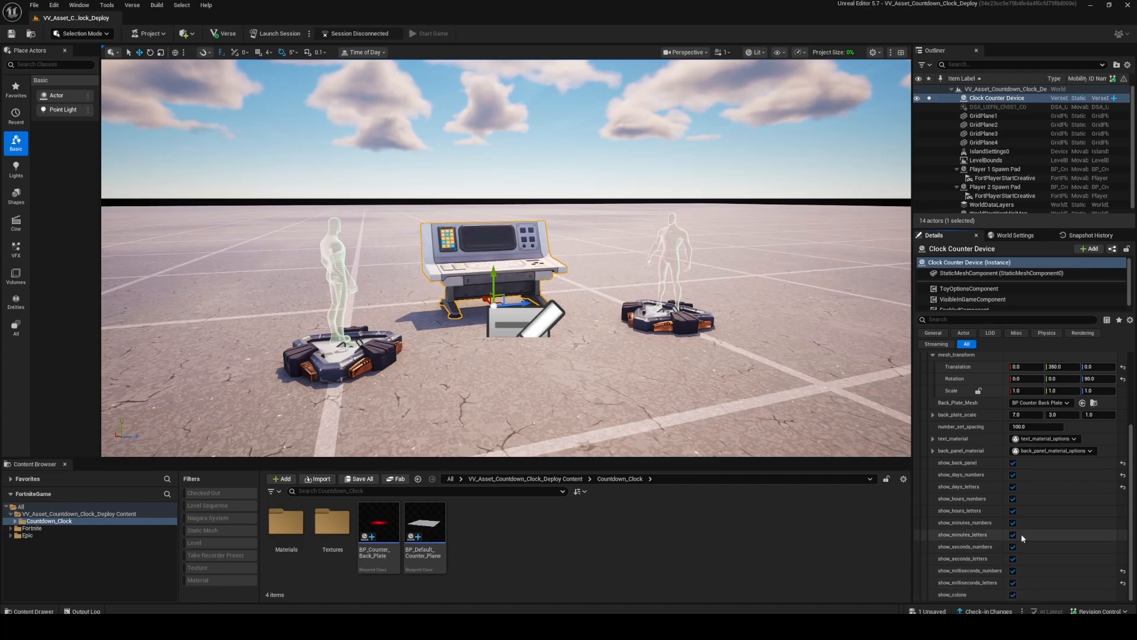
pyautogui.click(1014, 487)
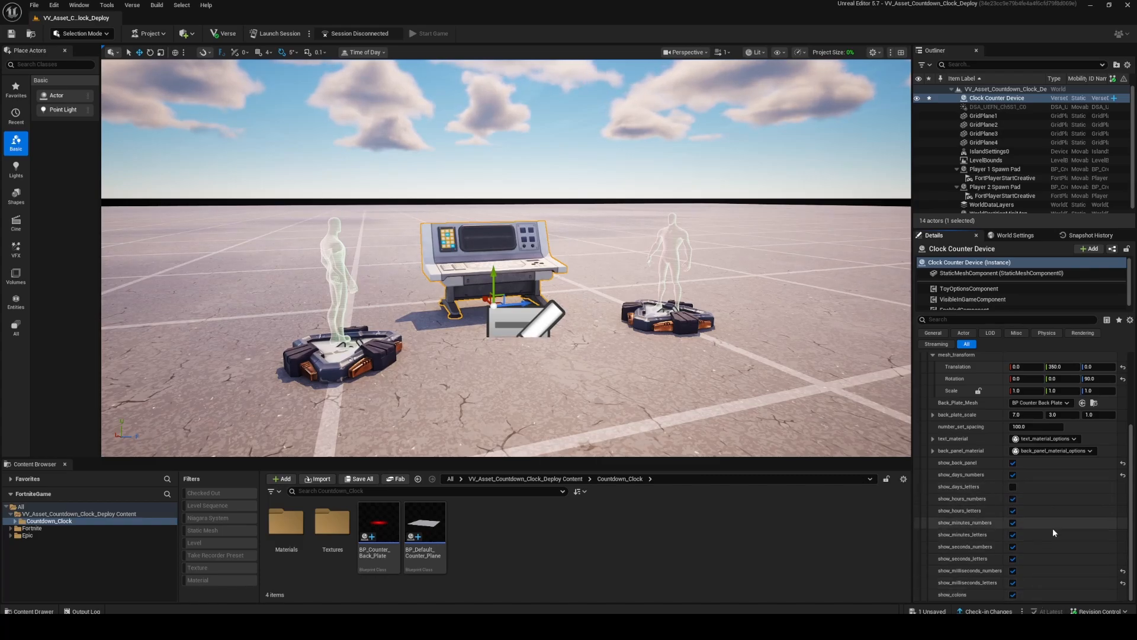
pyautogui.click(1013, 511)
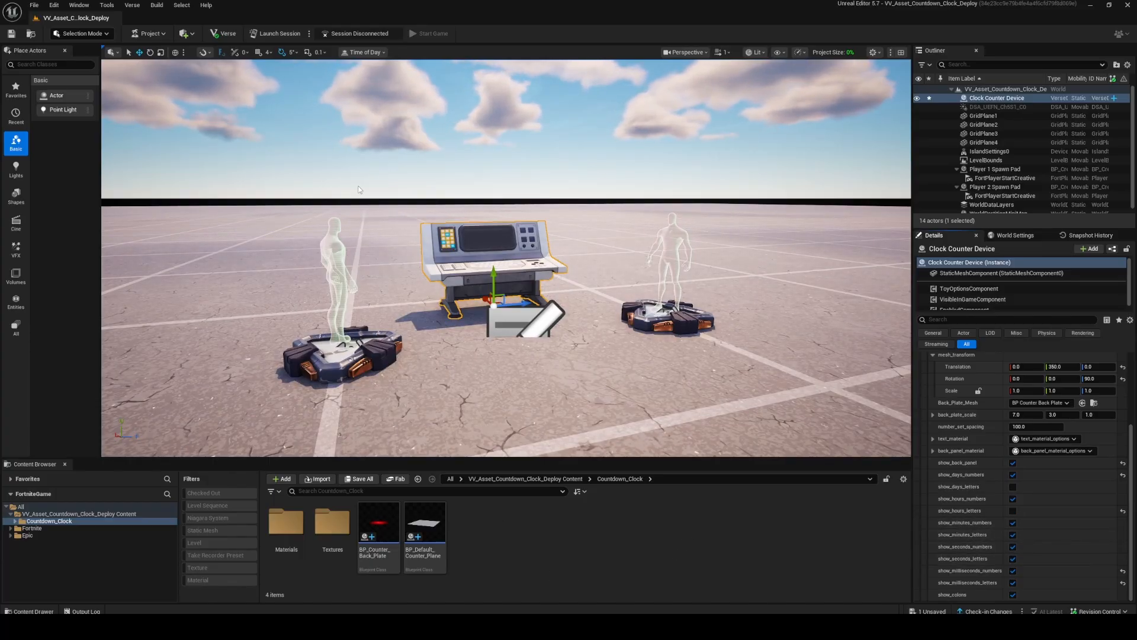
# Run the validation fix-up on the project's reported issues and launch the play session
pyautogui.scroll(4, 1001, 491)
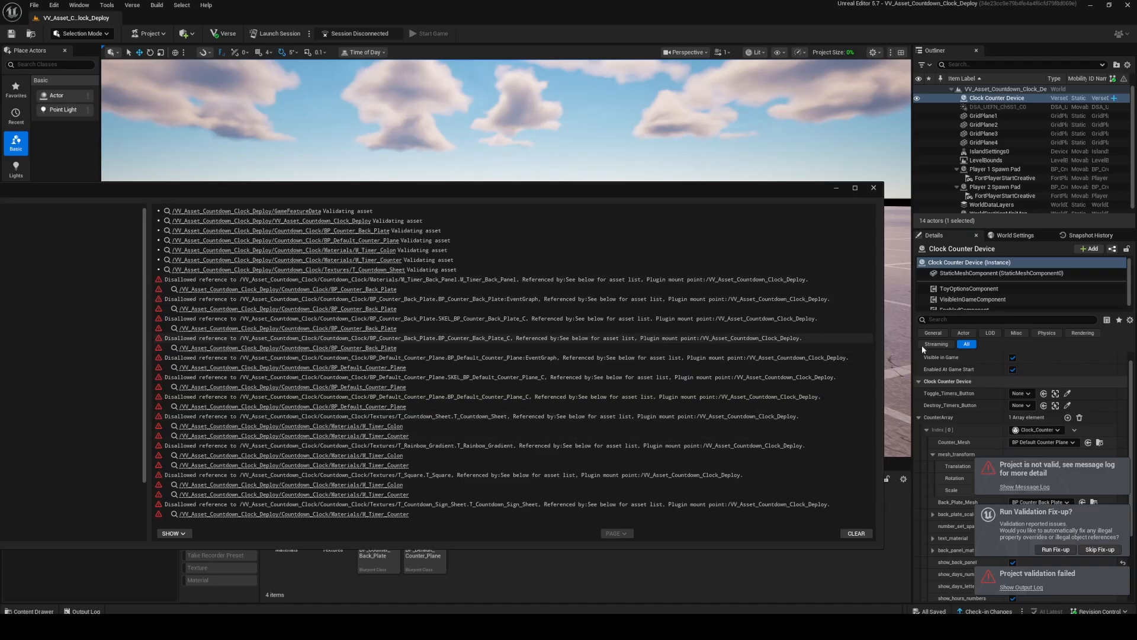
pyautogui.click(1052, 550)
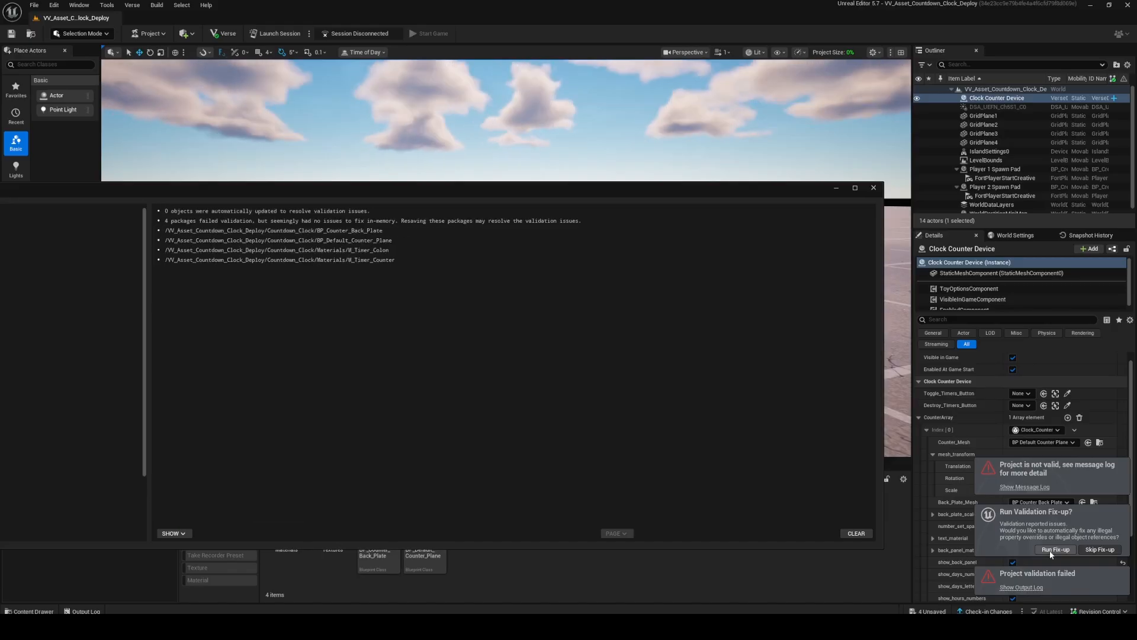
pyautogui.click(1051, 551)
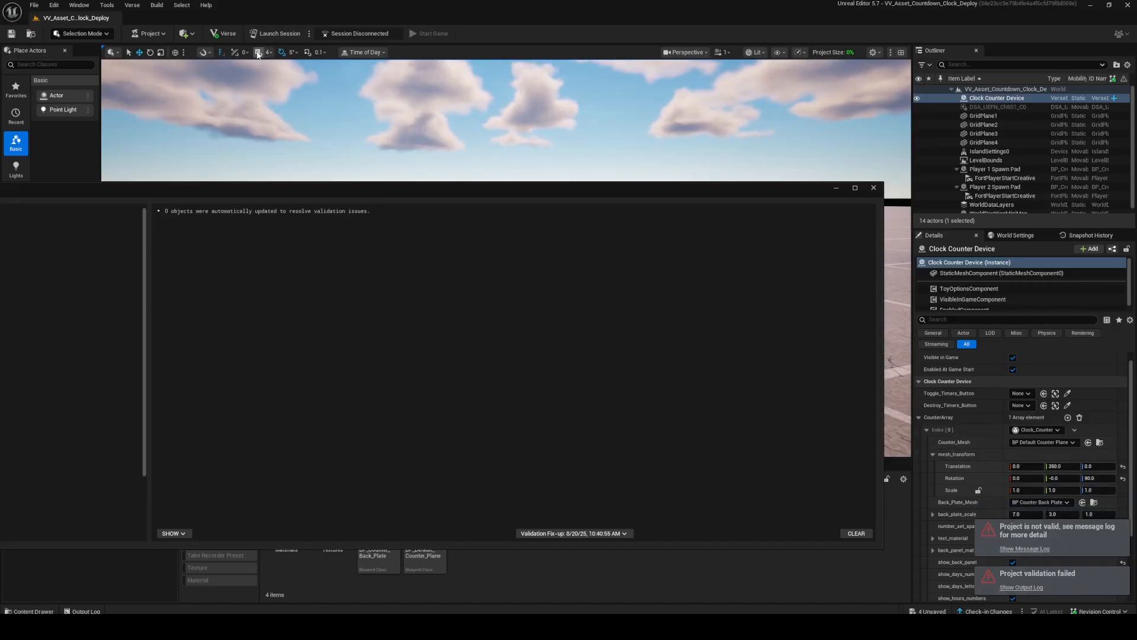
pyautogui.click(276, 34)
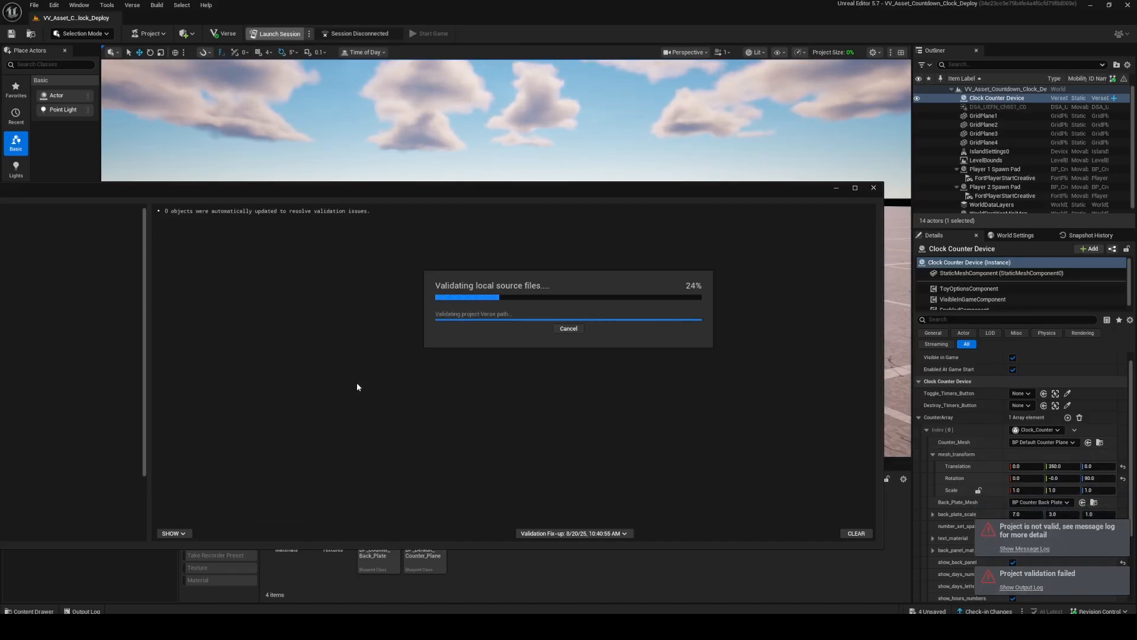
pyautogui.click(618, 415)
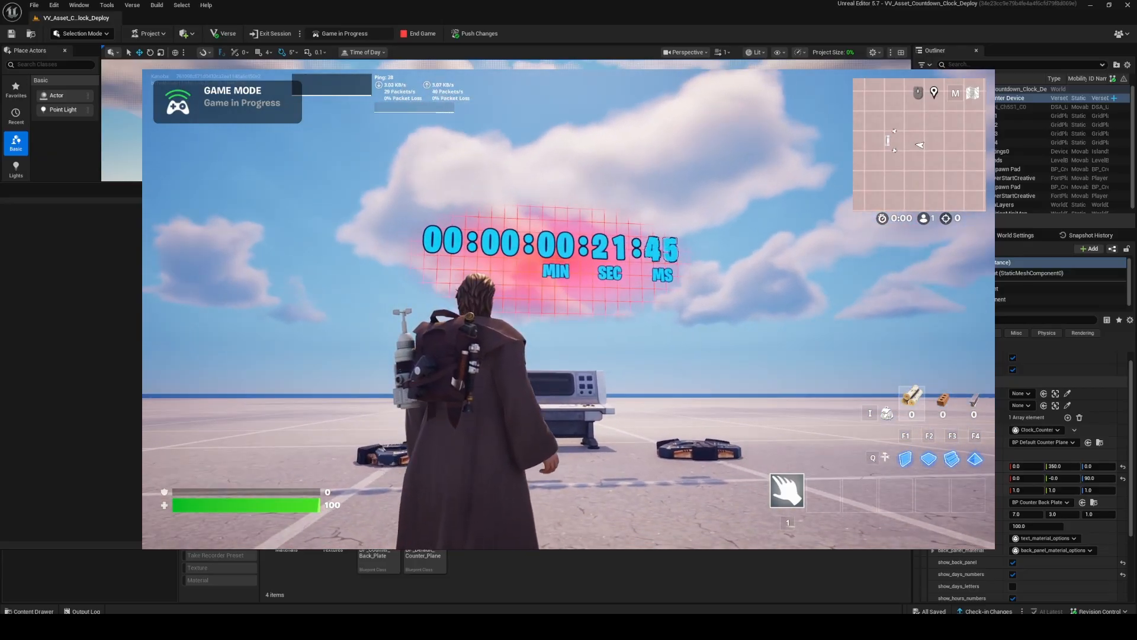
# Walk the character towards the floating counter in the running game to inspect its numbers, letters and back panel
pyautogui.press('w')
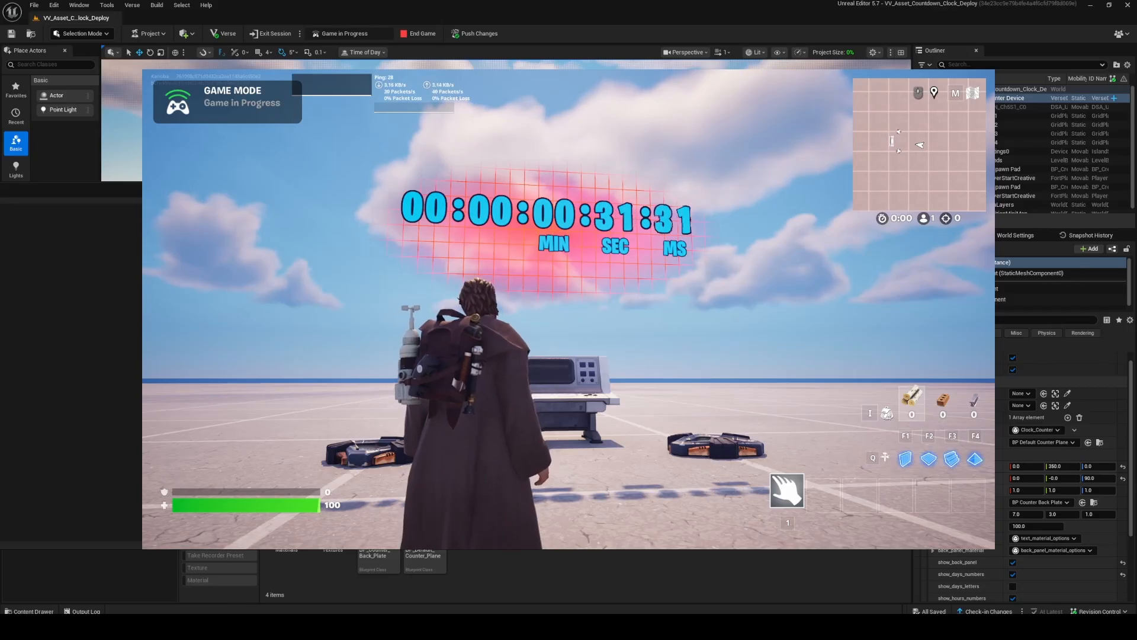
pyautogui.press('d')
pyautogui.press('w')
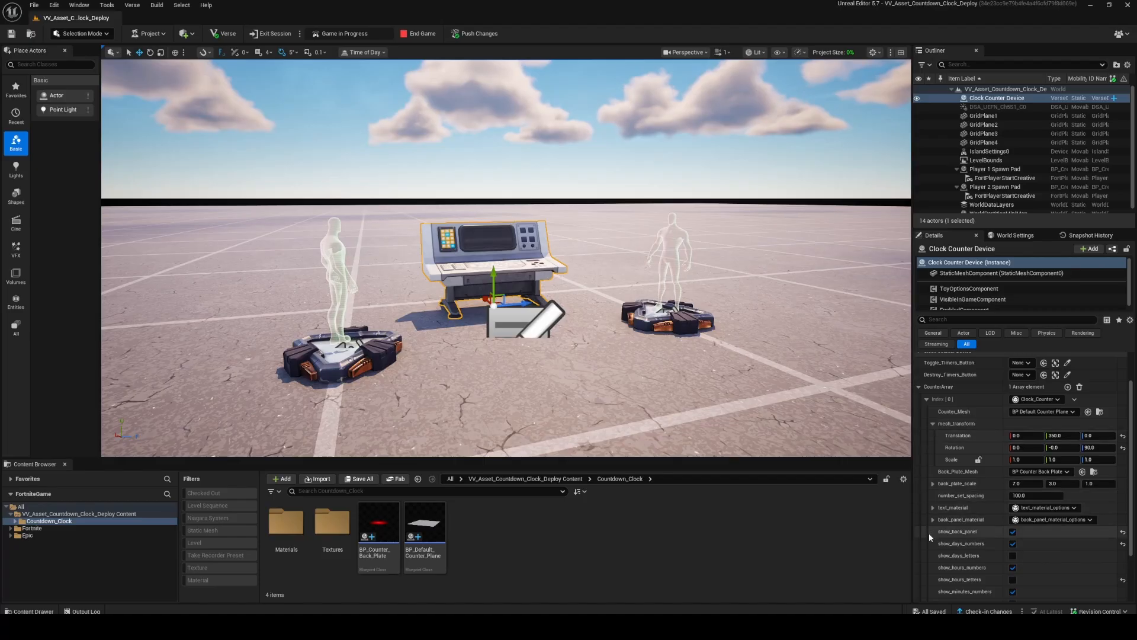
# Change the CounterArray element's type to Clock_Count_Down and set its start_time_offset to 60
pyautogui.click(1045, 400)
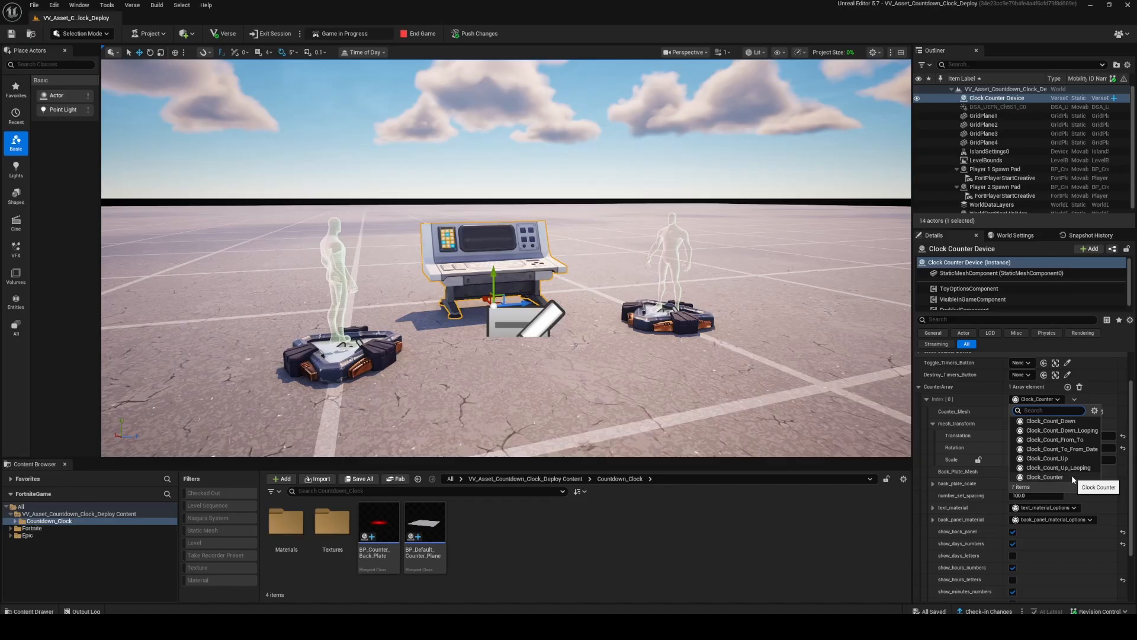
pyautogui.click(1080, 421)
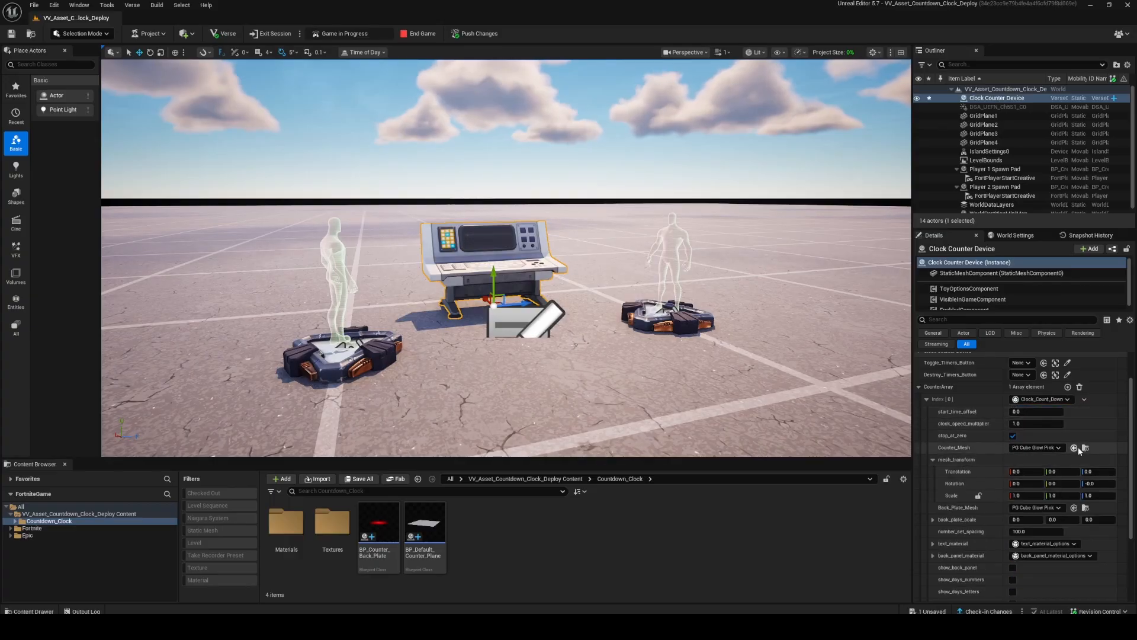
pyautogui.click(1031, 411)
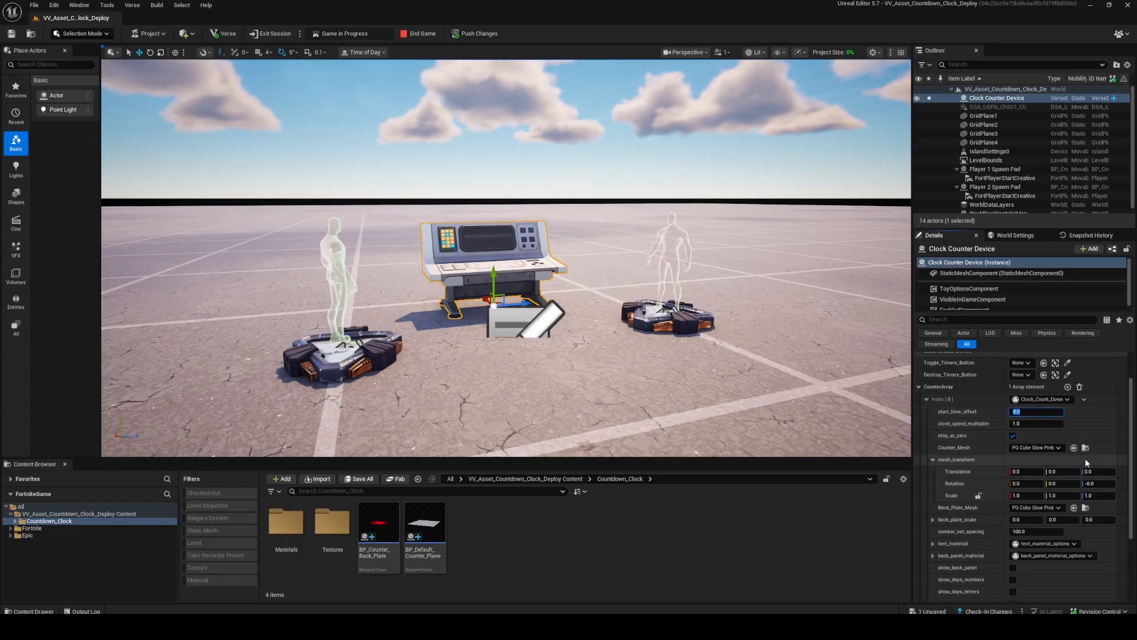
pyautogui.write('60')
pyautogui.press('Return')
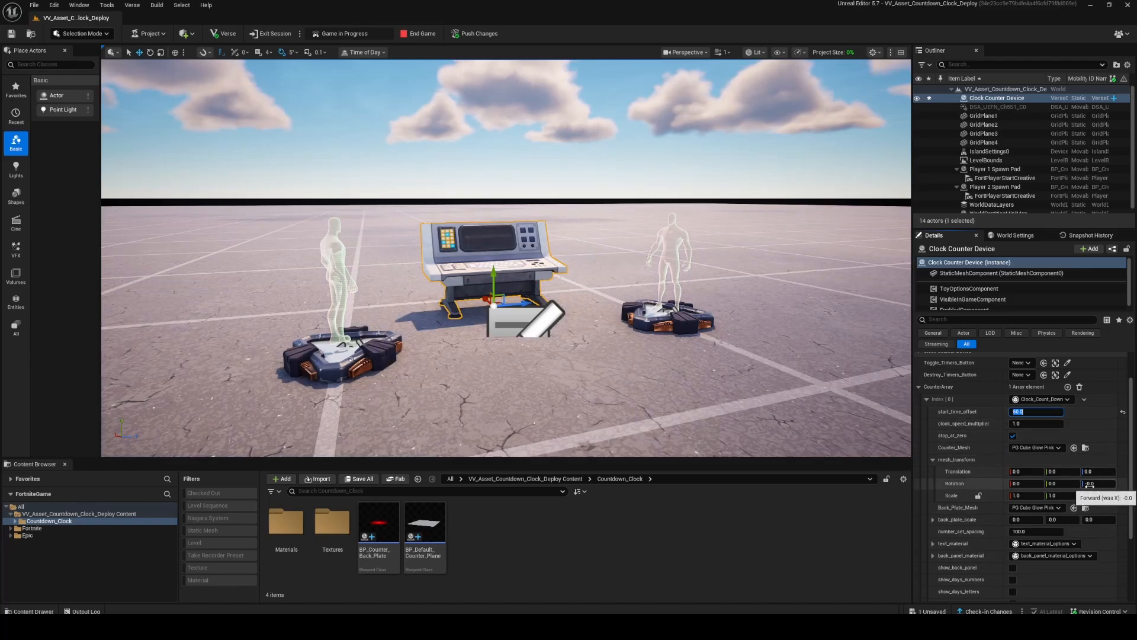
# Assign BP_Default_Counter_Plane as the countdown's Counter_Mesh and BP_Counter_Back_Plate as its Back_Plate_Mesh
pyautogui.click(379, 524)
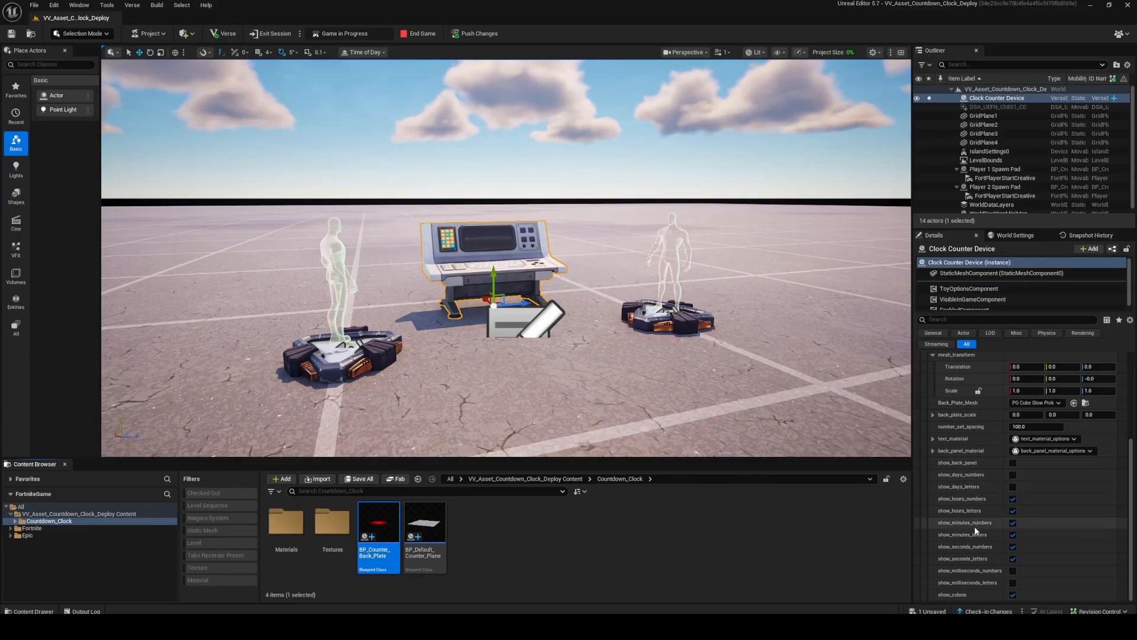
pyautogui.scroll(-1, 976, 527)
pyautogui.scroll(1, 1060, 424)
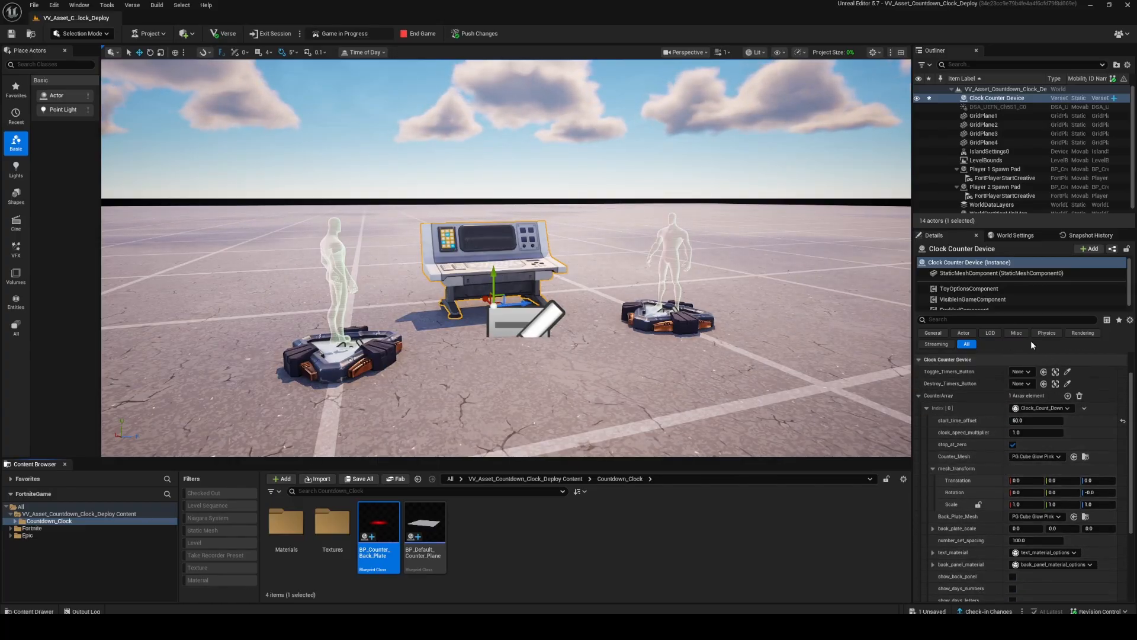
pyautogui.scroll(-4, 1035, 496)
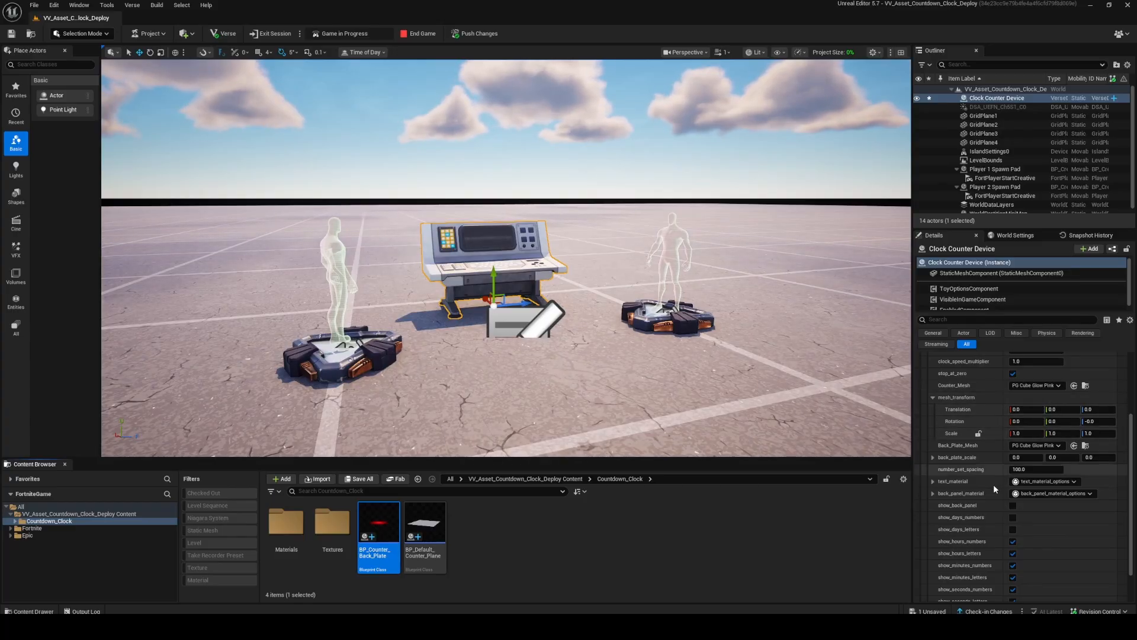
pyautogui.scroll(-1, 995, 503)
pyautogui.scroll(6, 997, 528)
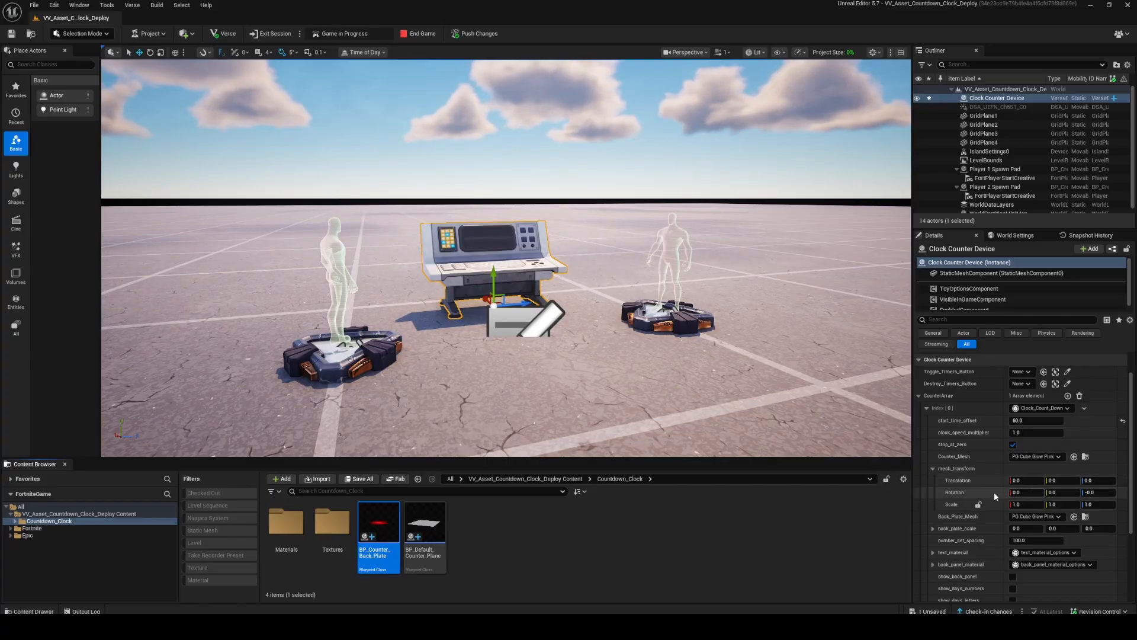
pyautogui.scroll(-2, 1007, 510)
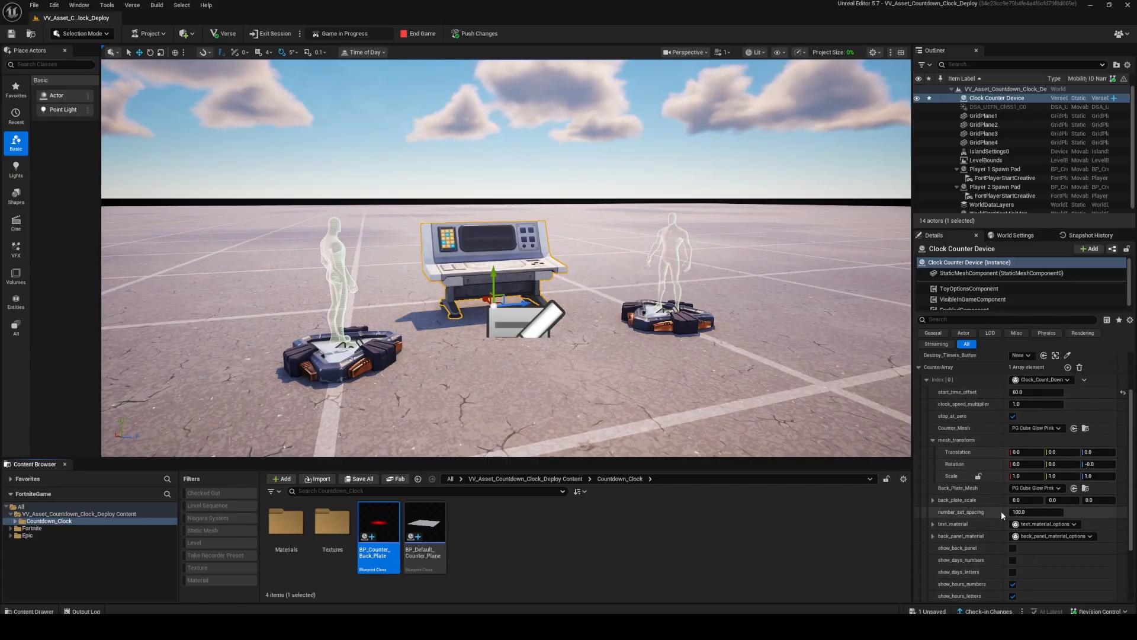
pyautogui.click(434, 522)
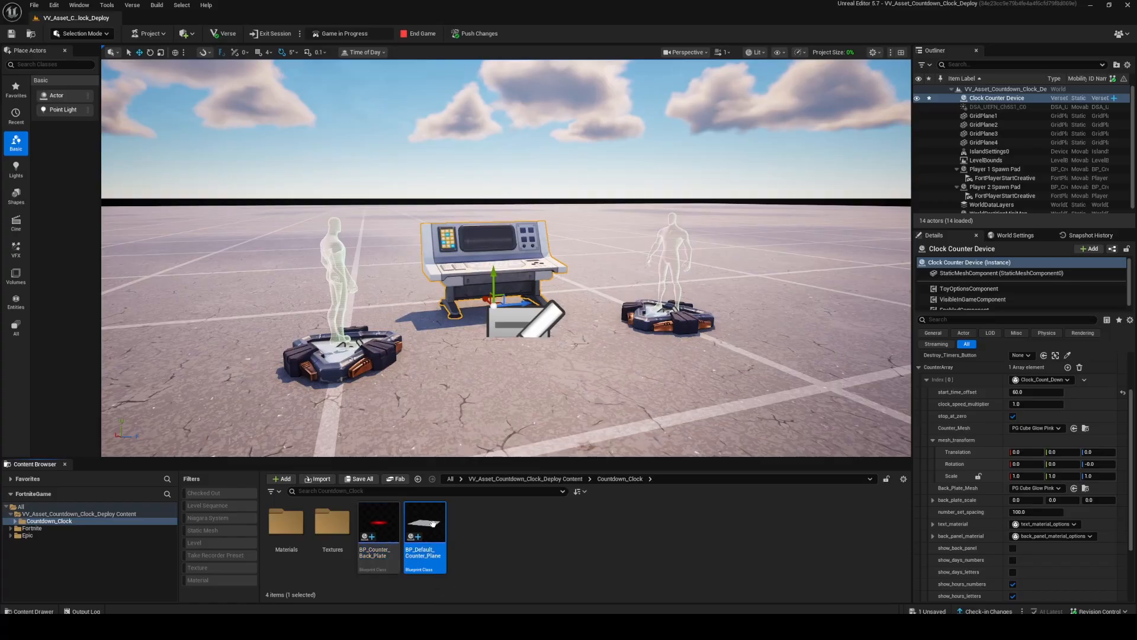
pyautogui.moveTo(434, 522); pyautogui.dragTo(1038, 428)
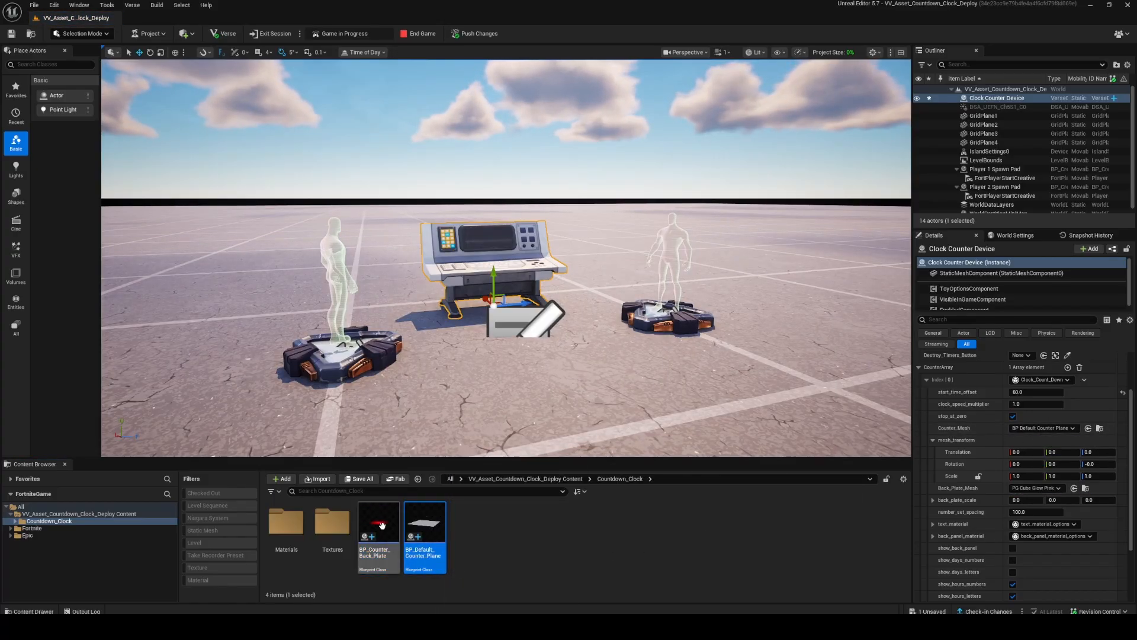
pyautogui.moveTo(383, 524); pyautogui.dragTo(1047, 490)
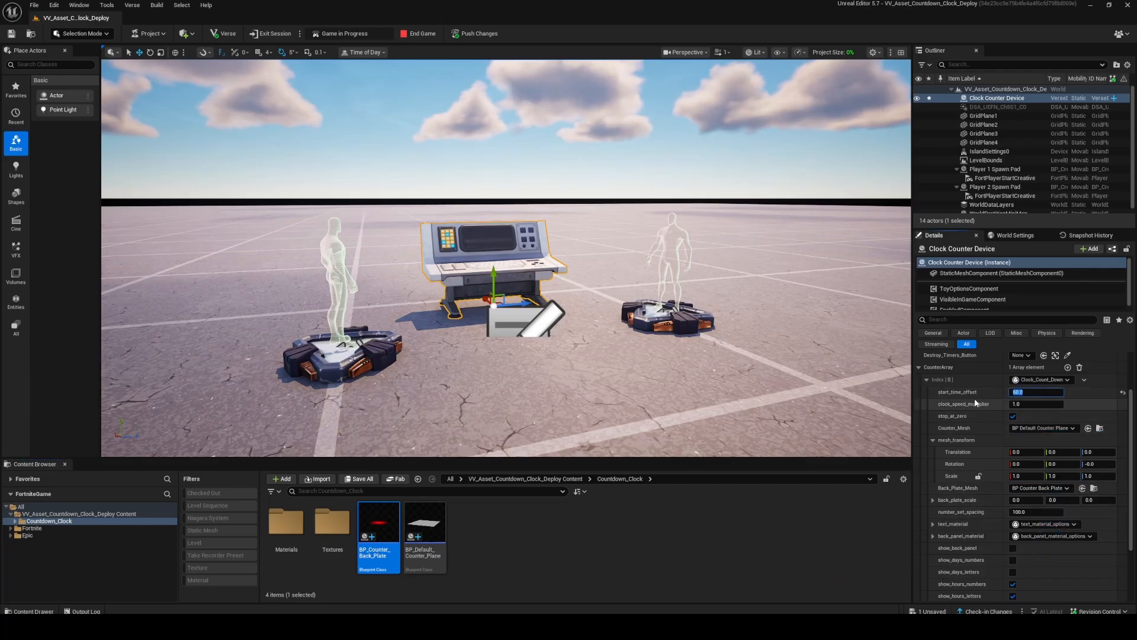
# Set the countdown's start_time_offset to 40
pyautogui.click(1033, 392)
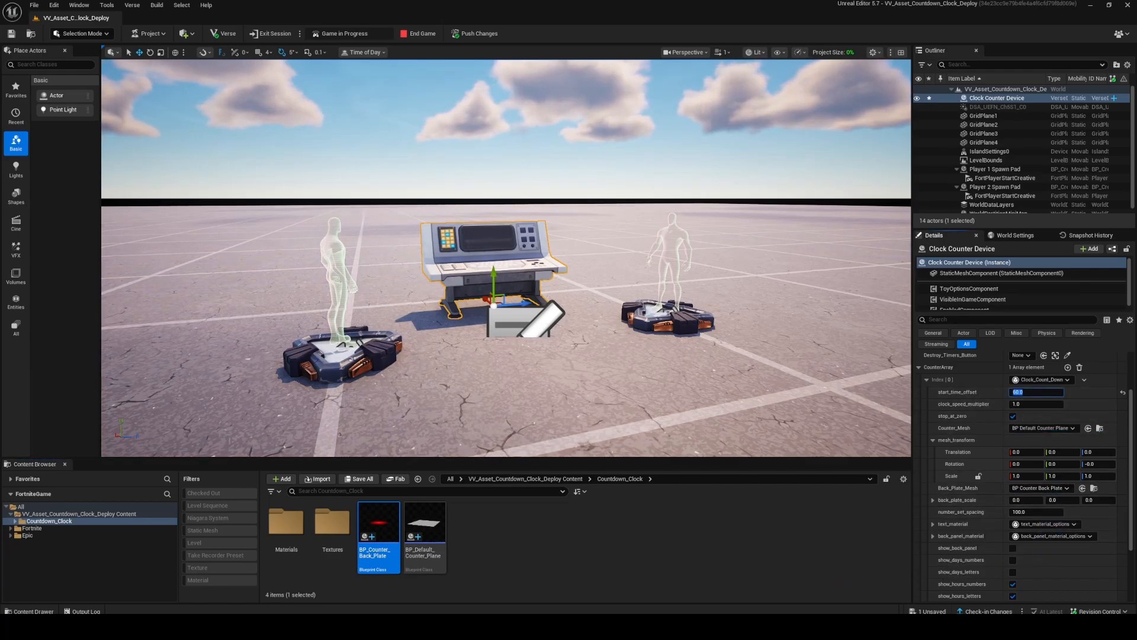
pyautogui.write('1')
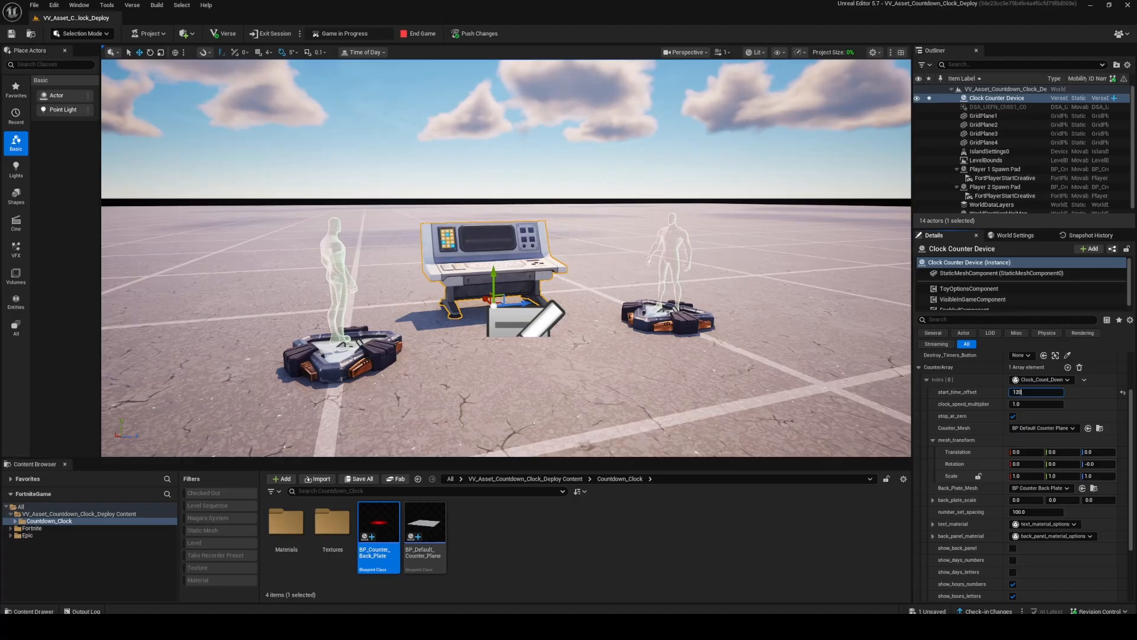
pyautogui.press('BackSpace')
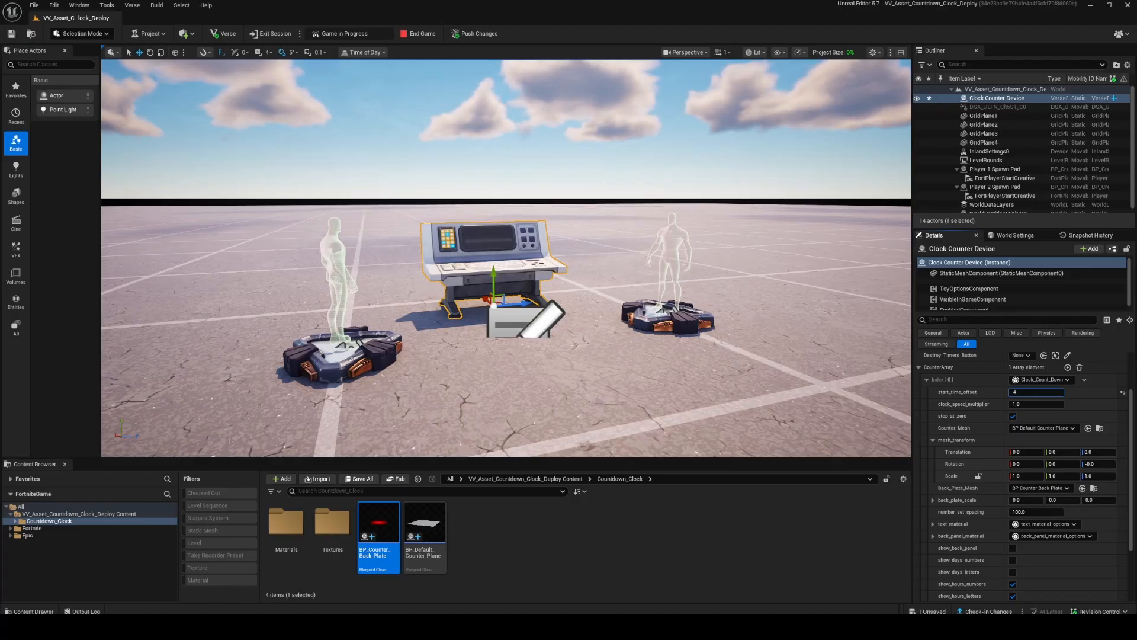
pyautogui.write('40')
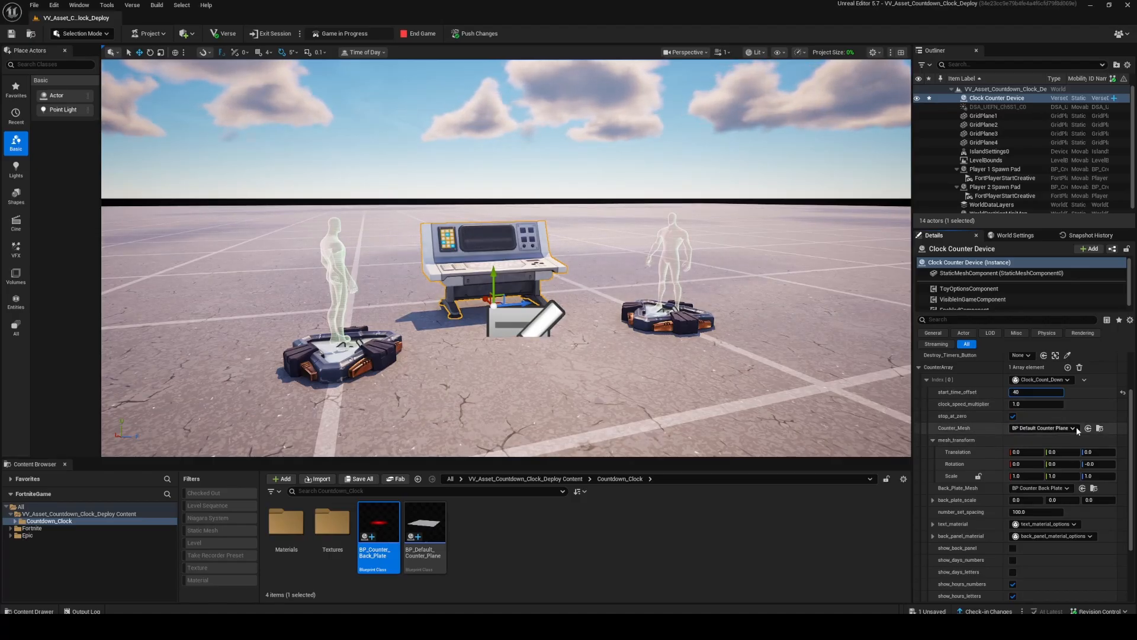
pyautogui.press('Return')
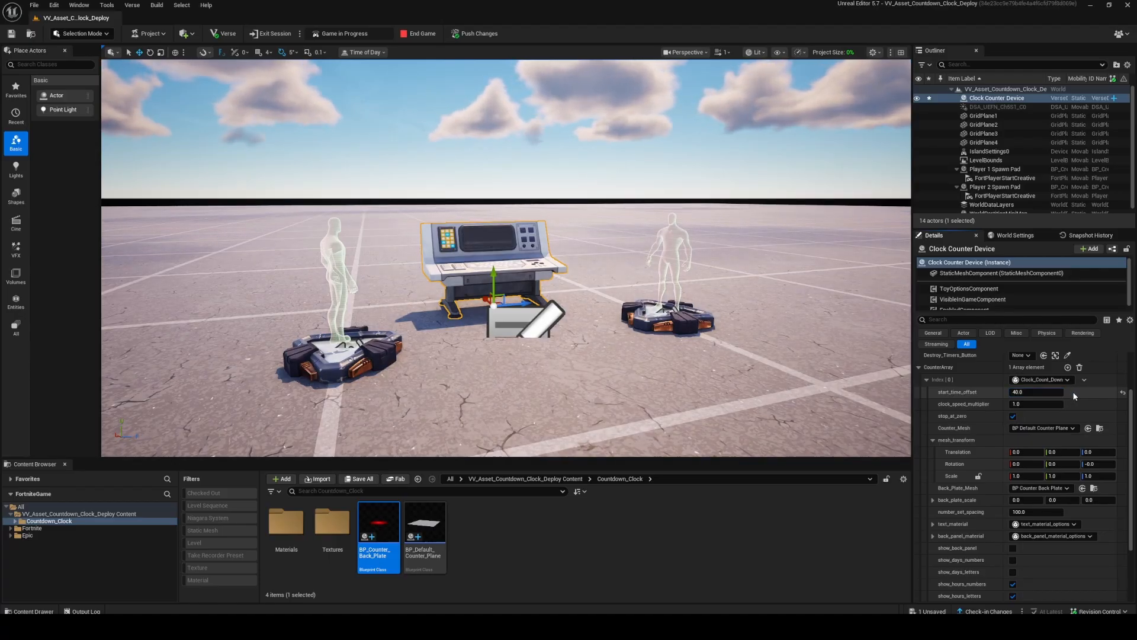
pyautogui.click(1037, 403)
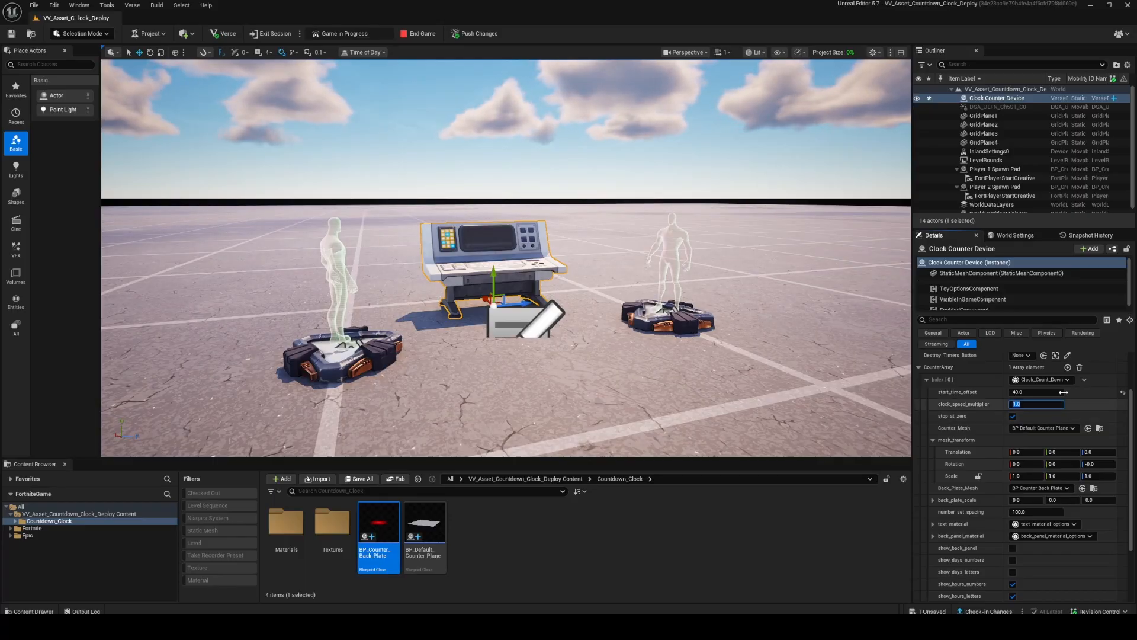
# Set the mesh_transform's up translation to 350 and its forward-axis rotation to 90
pyautogui.scroll(-2, 989, 404)
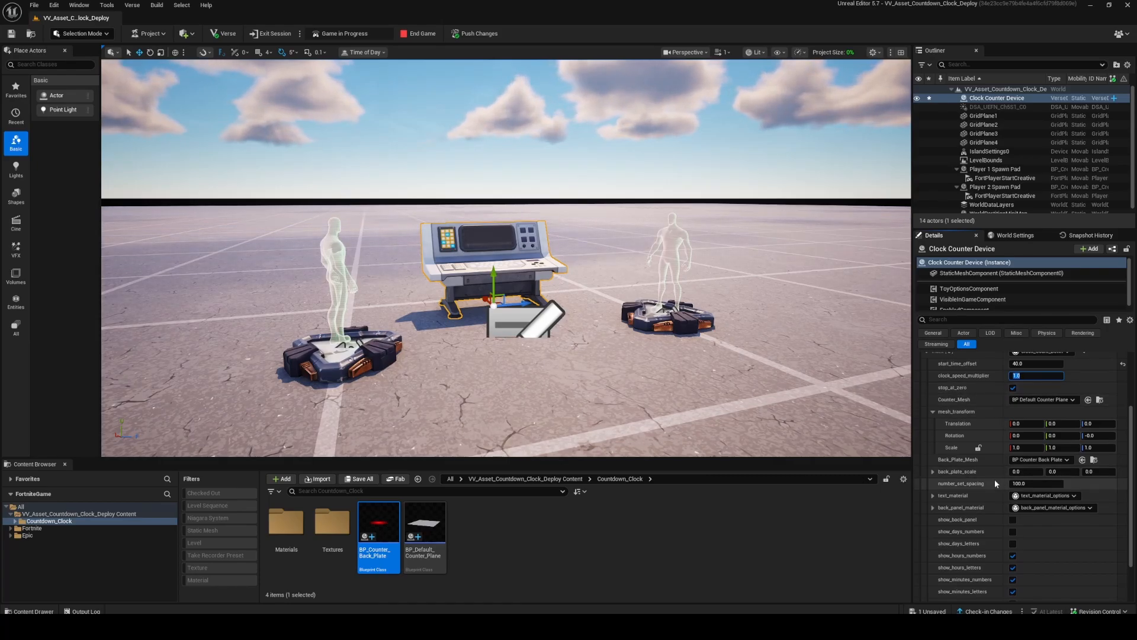
pyautogui.click(1067, 423)
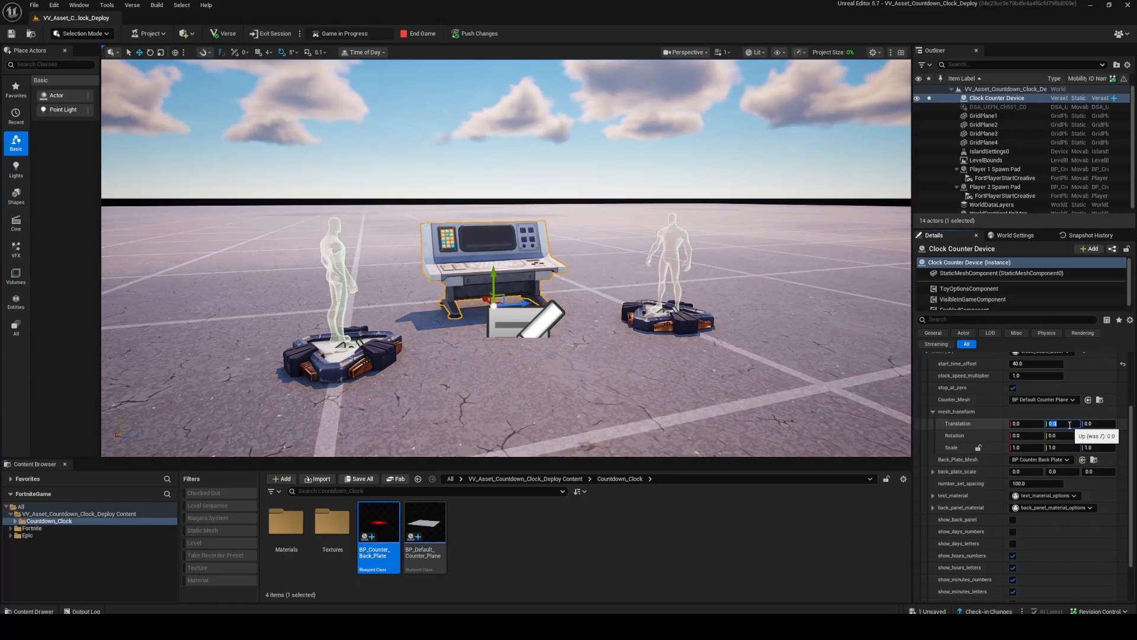
pyautogui.write('350')
pyautogui.click(1106, 436)
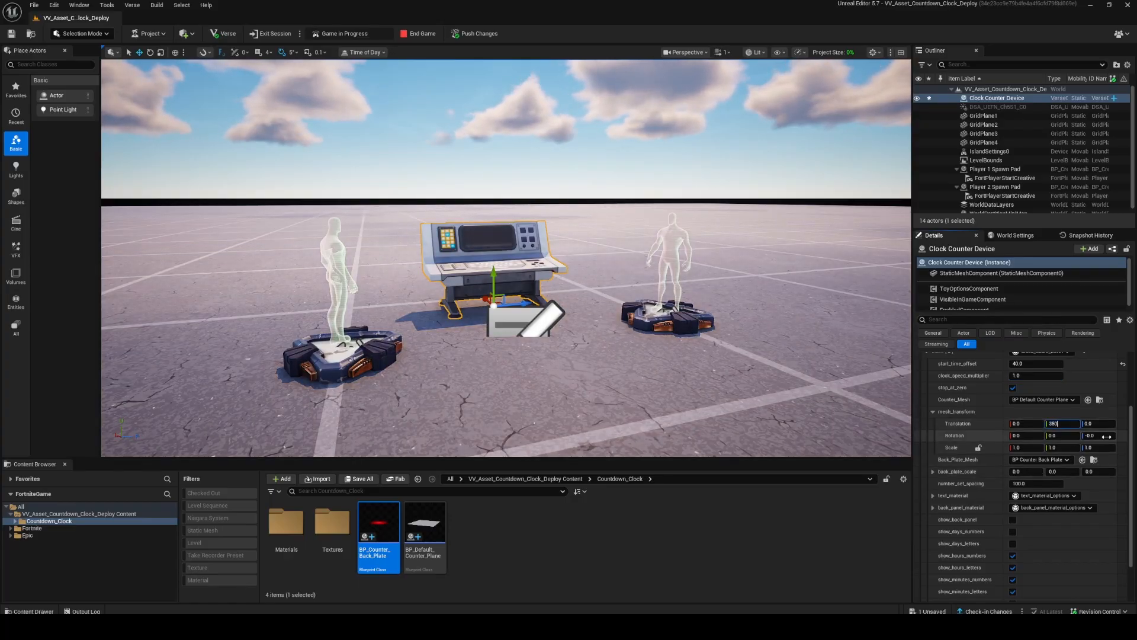
pyautogui.write('90')
pyautogui.press('Return')
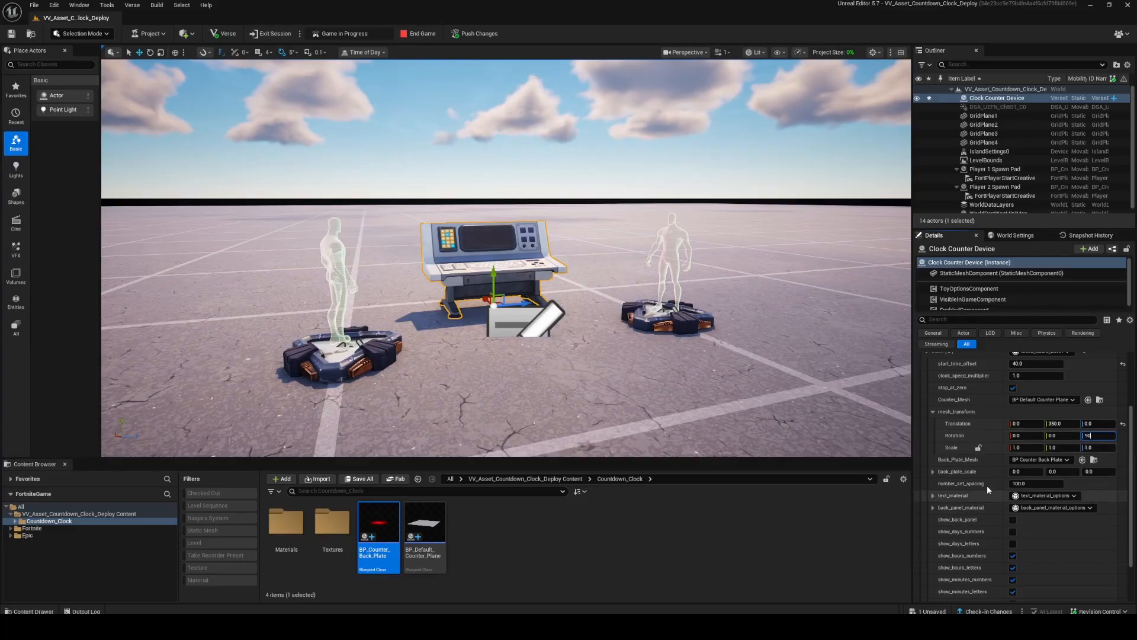
# Set the countdown's back_plate_scale to 7, 3 and 1
pyautogui.click(1017, 472)
pyautogui.write('7')
pyautogui.press('Tab')
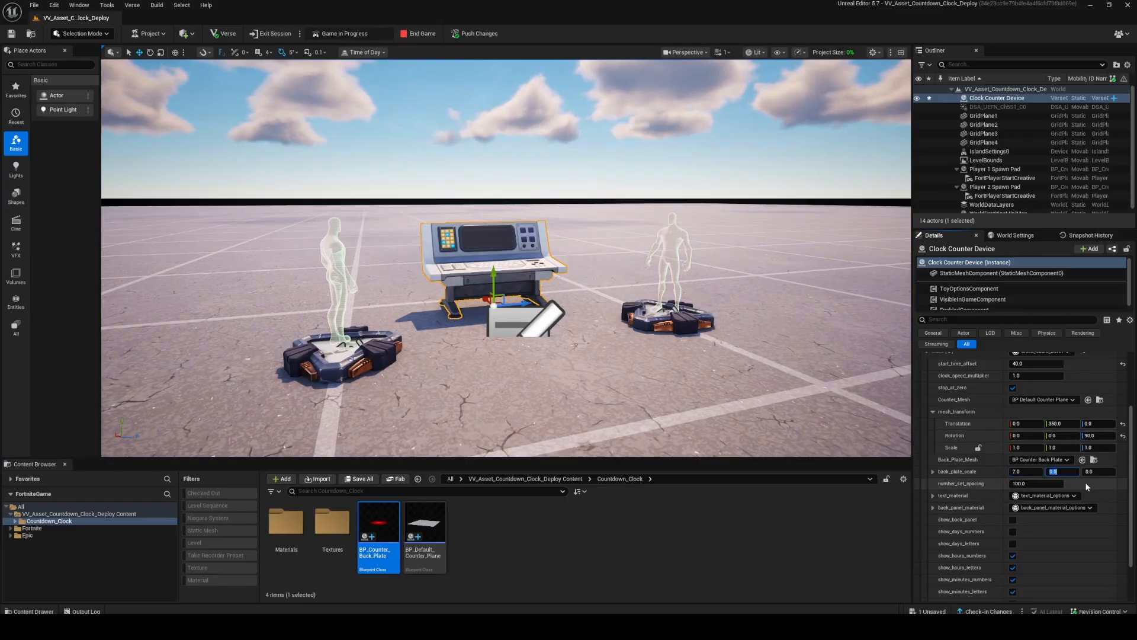
pyautogui.write('3')
pyautogui.press('Tab')
pyautogui.write('1')
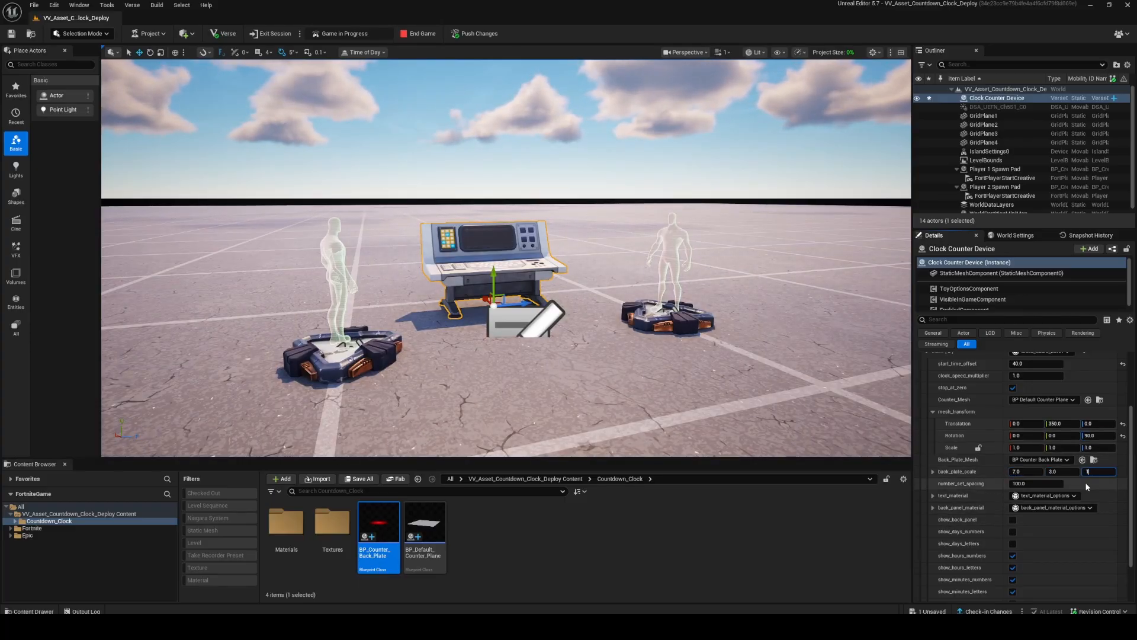
pyautogui.press('Return')
# Change the text_colour in the countdown's text_material options to bright green
pyautogui.scroll(-2, 1034, 474)
pyautogui.click(926, 438)
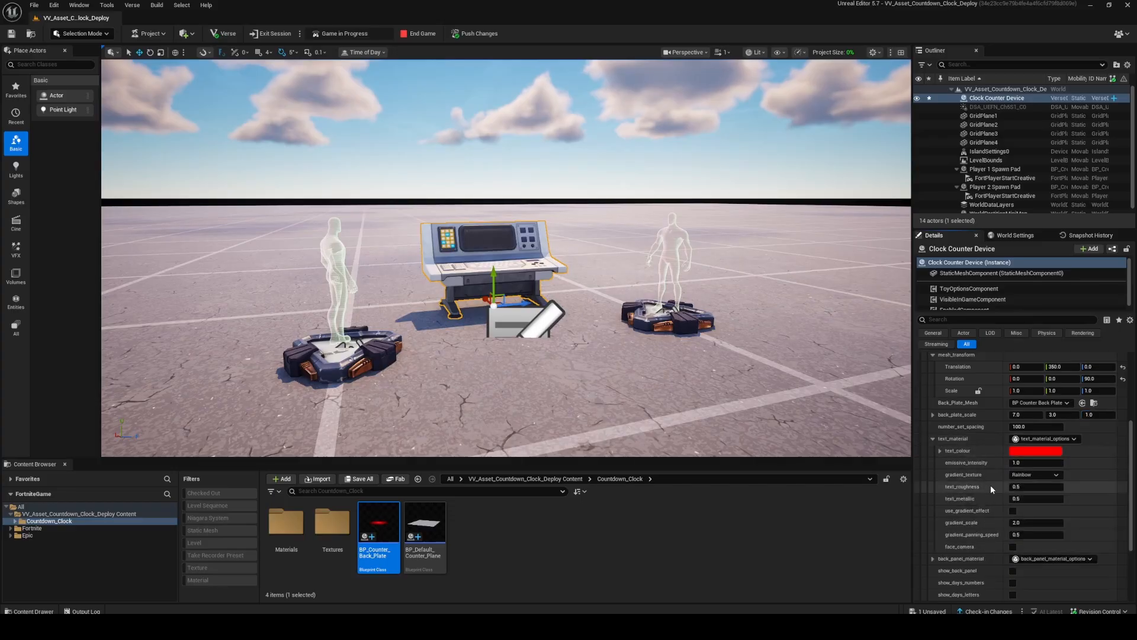
pyautogui.click(1025, 455)
pyautogui.moveTo(909, 411); pyautogui.dragTo(862, 454)
pyautogui.click(960, 588)
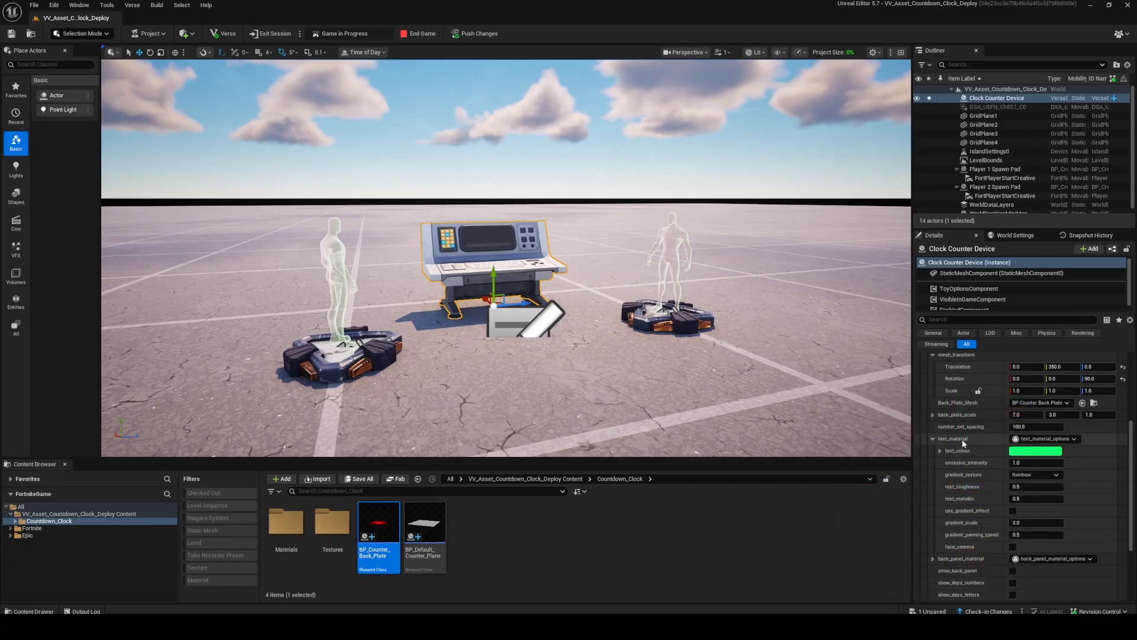
pyautogui.click(933, 438)
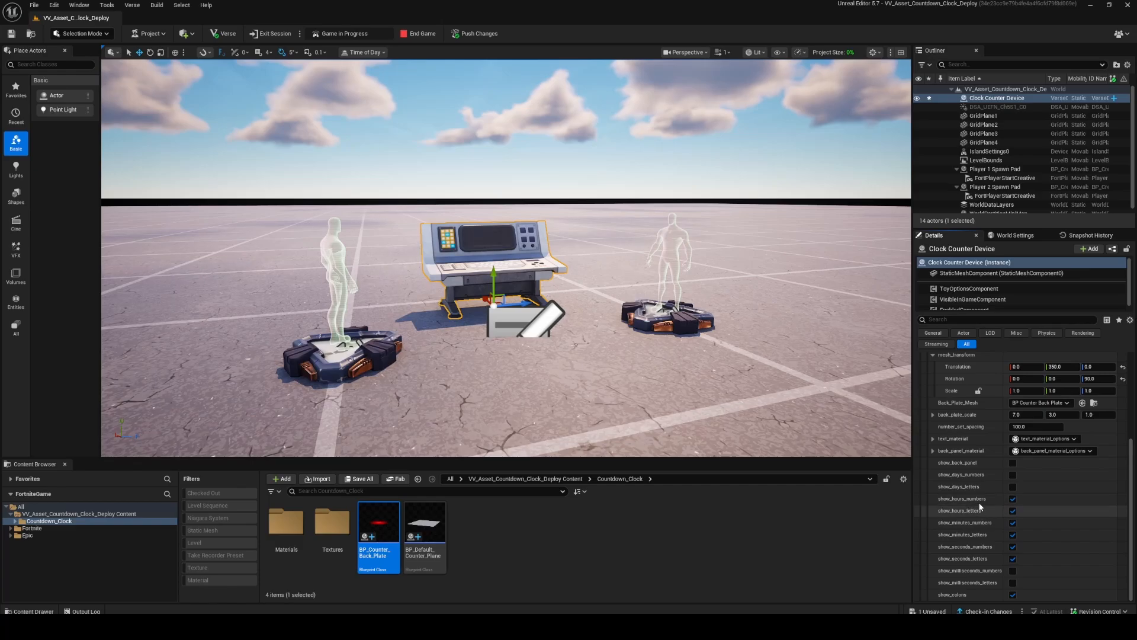
# Disable show_hours_letters and show_hours_numbers for the countdown
pyautogui.click(1013, 511)
pyautogui.click(1013, 498)
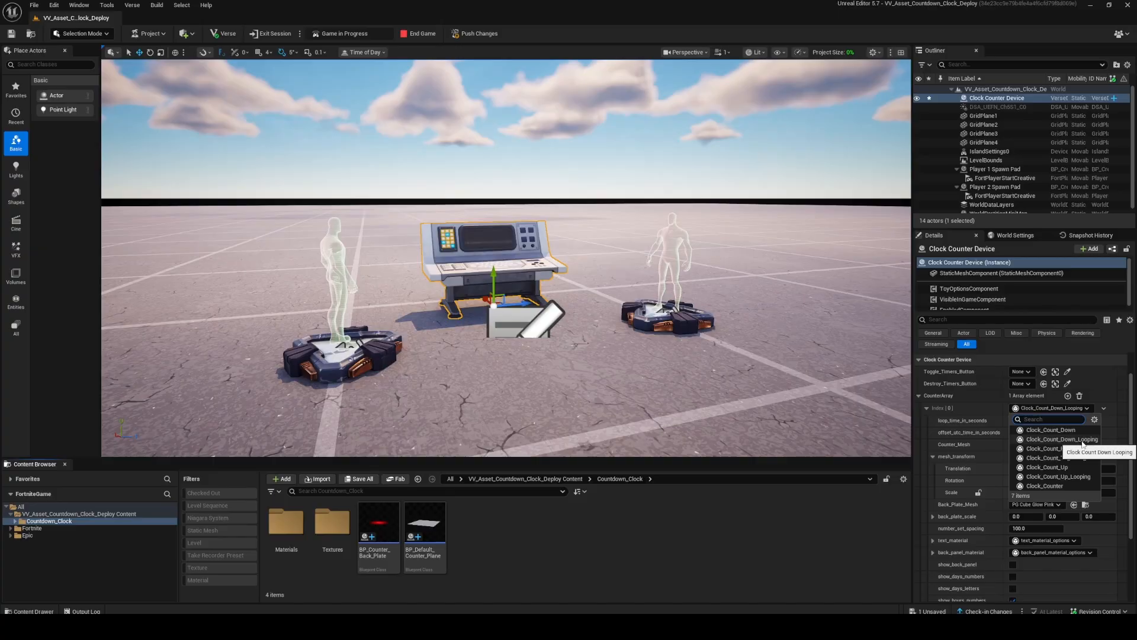
# Change the counter array element to Clock_Count_Down_Looping and set its loop_time_in_seconds to 300
pyautogui.click(1082, 440)
pyautogui.click(1041, 421)
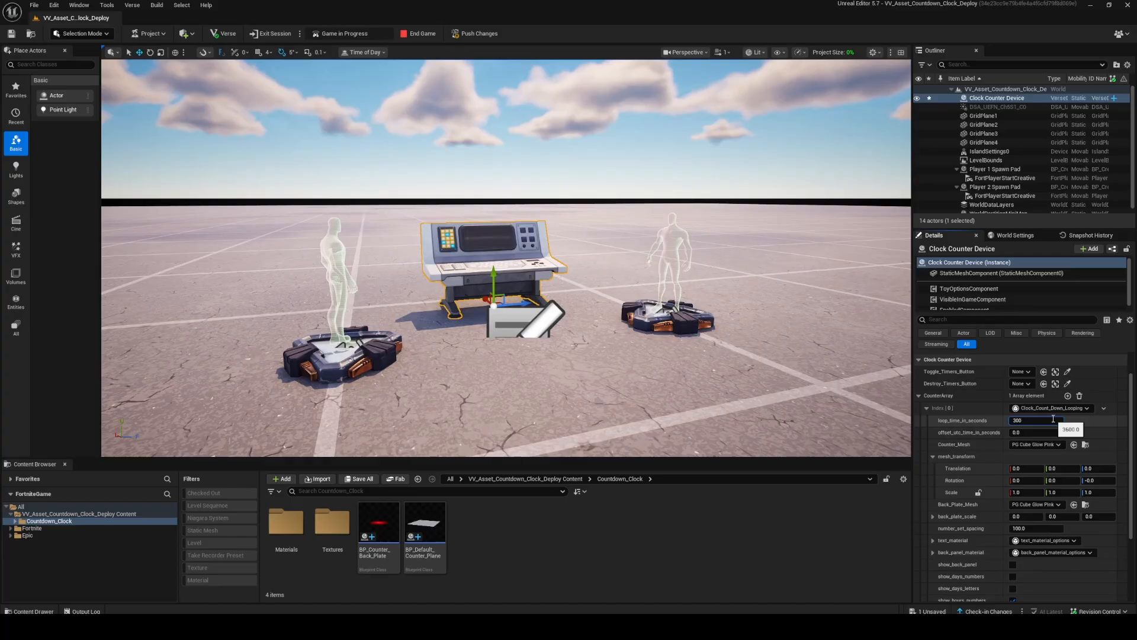
pyautogui.click(974, 443)
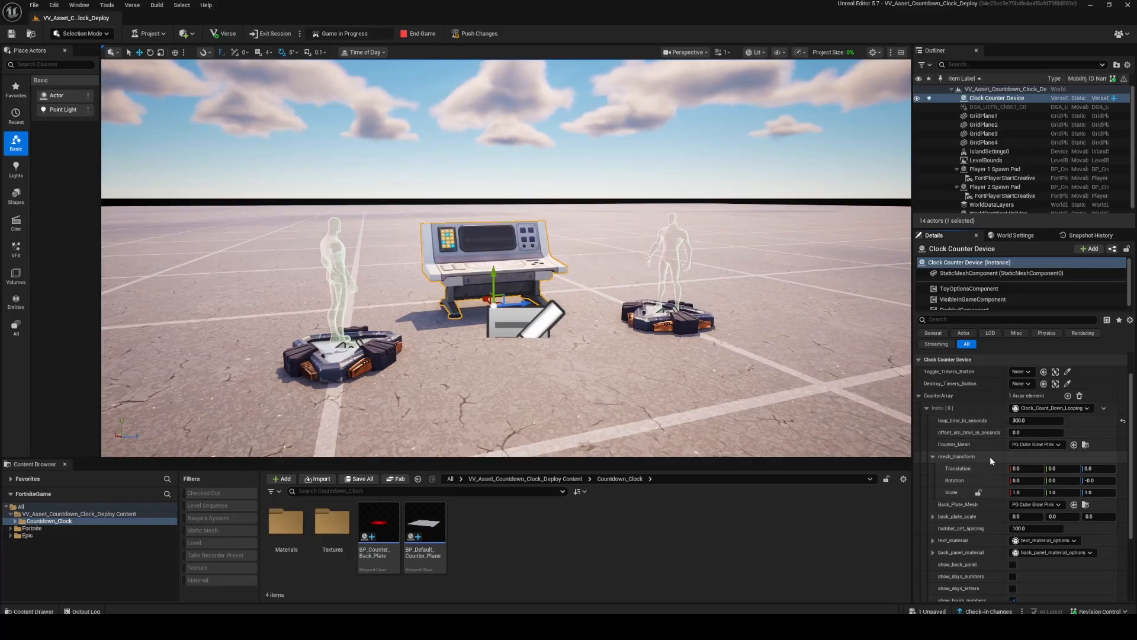
# Assign BP_Default_Counter_Plane as the Counter_Mesh, and set the mesh_transform's up translation to 350 and forward rotation to 90
pyautogui.click(430, 529)
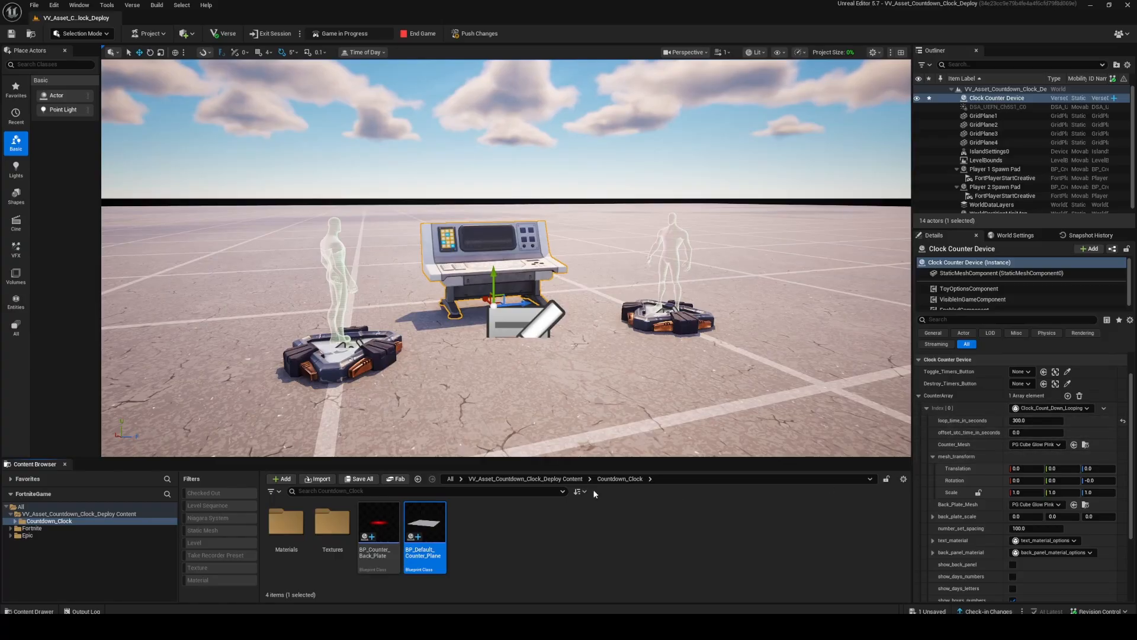
pyautogui.click(1073, 444)
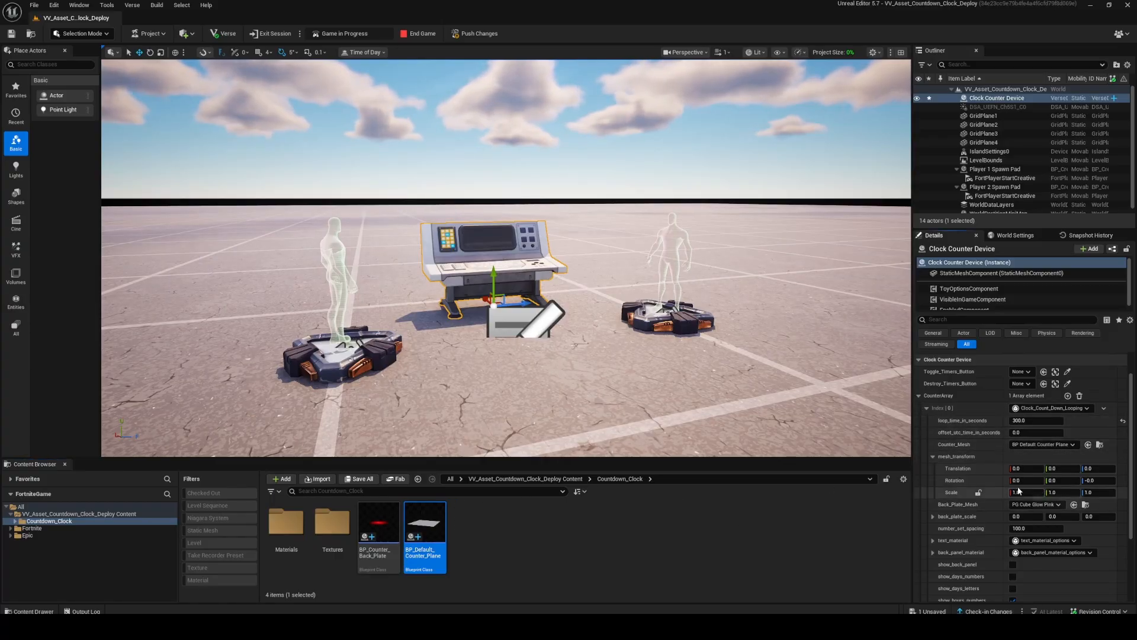
pyautogui.click(1076, 468)
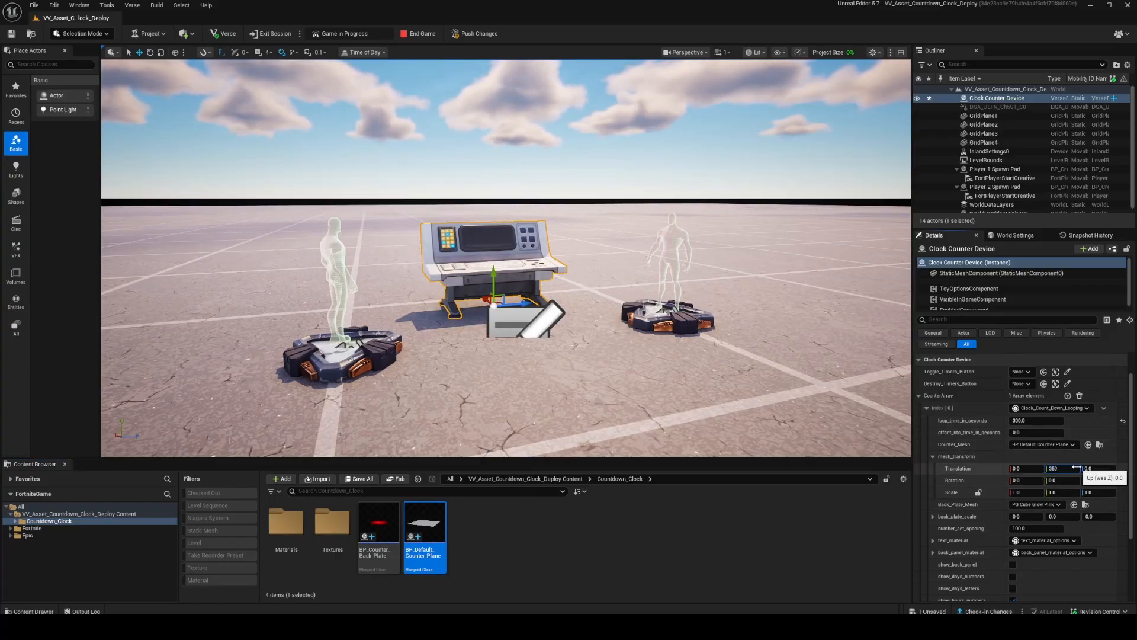
pyautogui.write('350')
pyautogui.click(1096, 481)
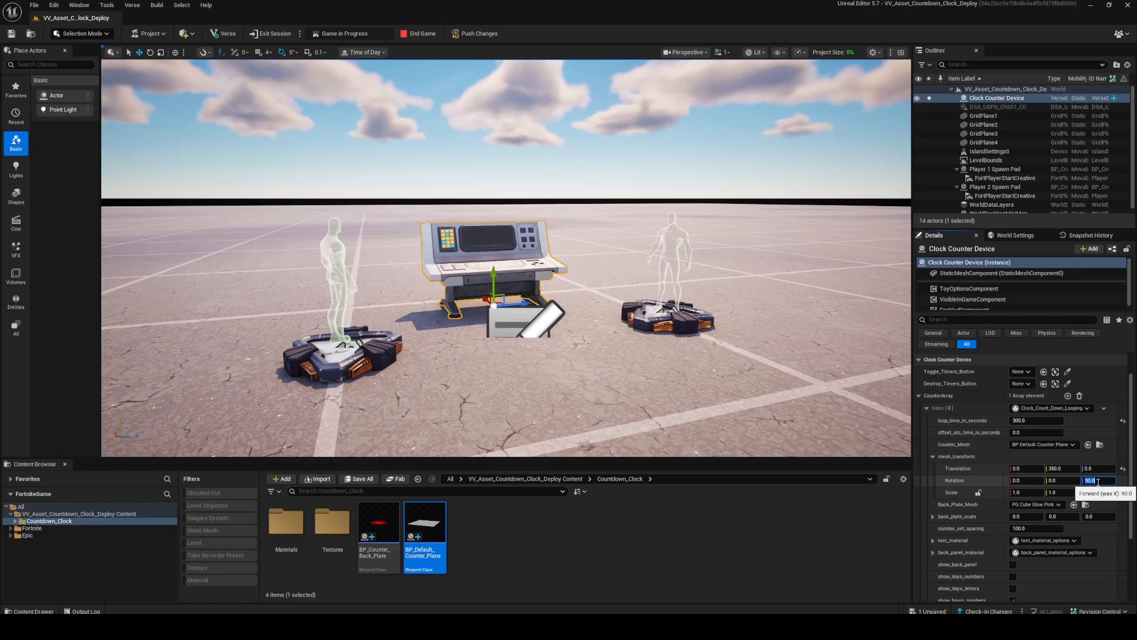
# Set the looping countdown's back_plate_scale to 7, 3 and 1
pyautogui.click(1027, 519)
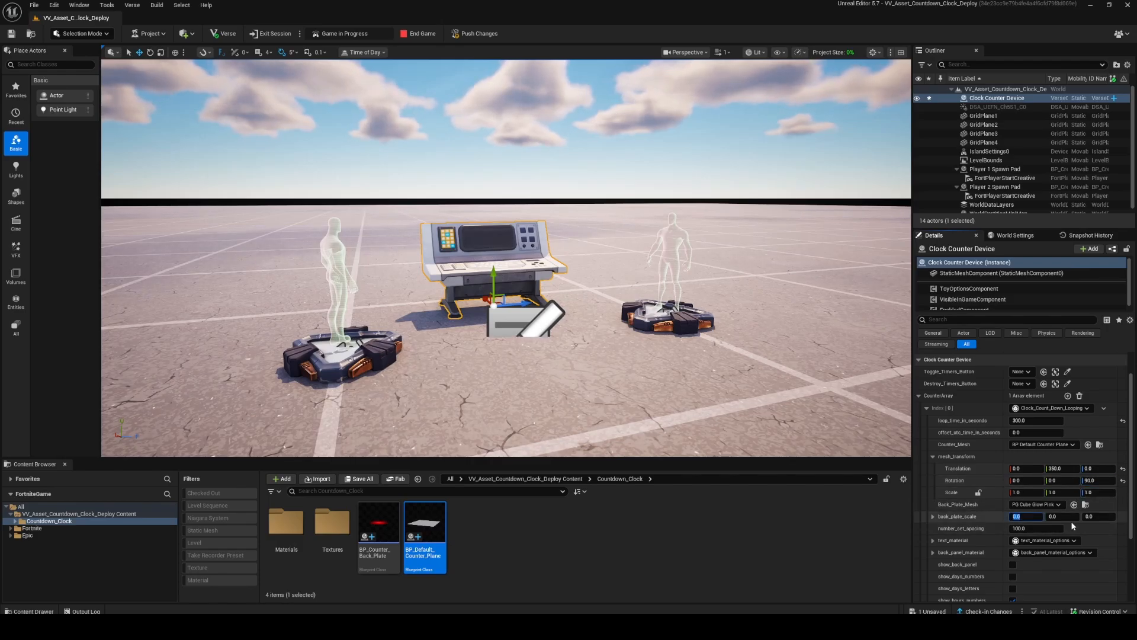
pyautogui.write('9')
pyautogui.press('Tab')
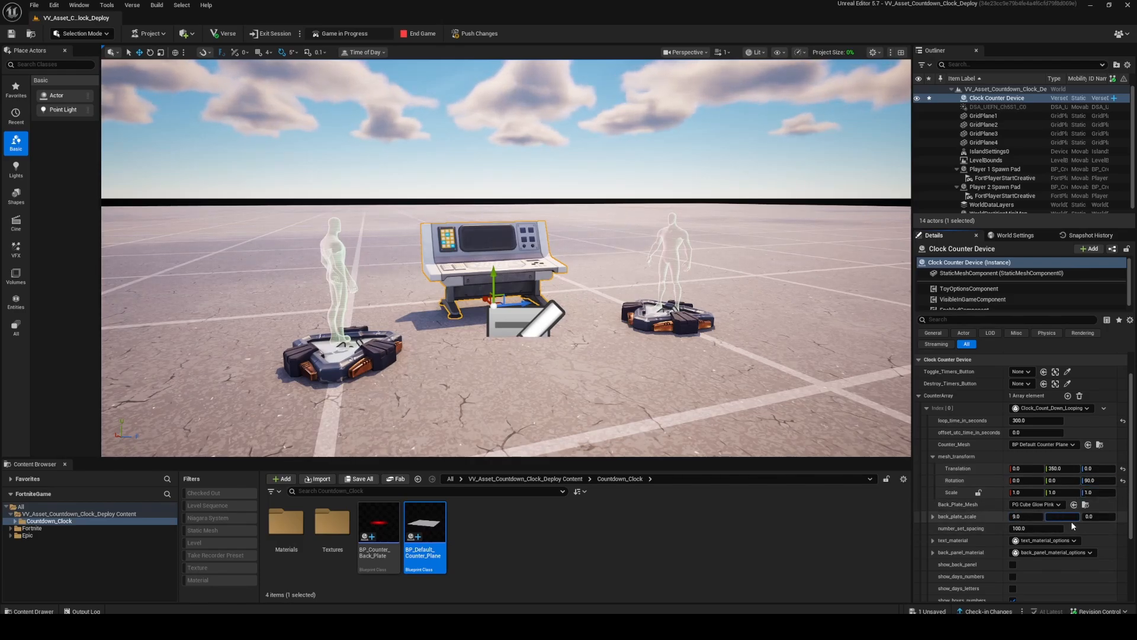
pyautogui.click(1026, 517)
pyautogui.write('7')
pyautogui.press('Tab')
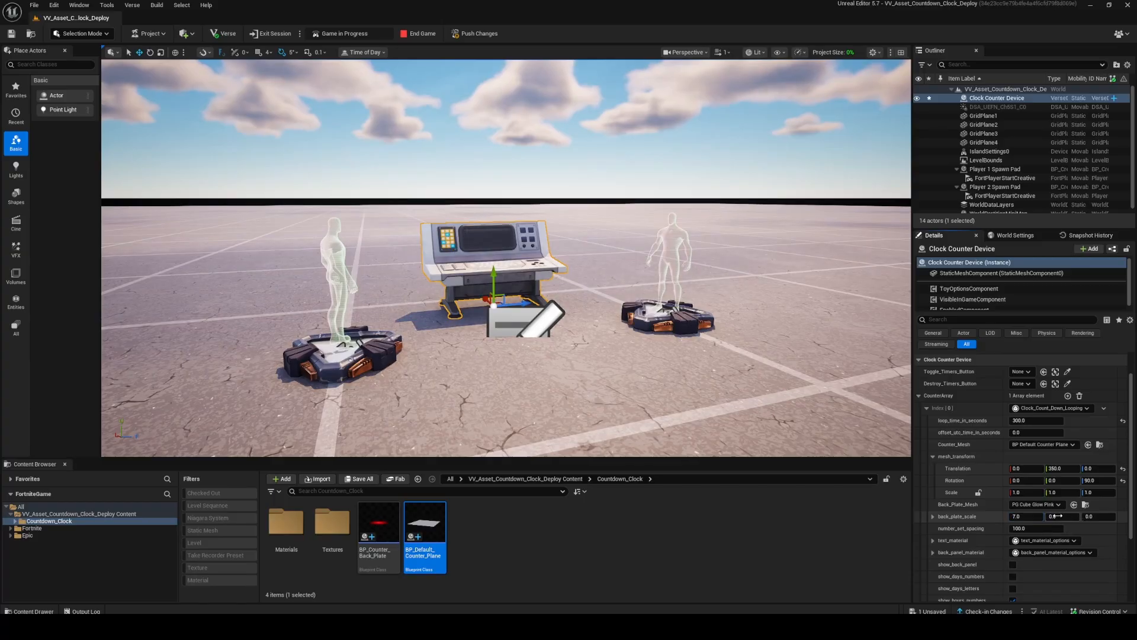
pyautogui.write('3')
pyautogui.press('Tab')
pyautogui.write('1')
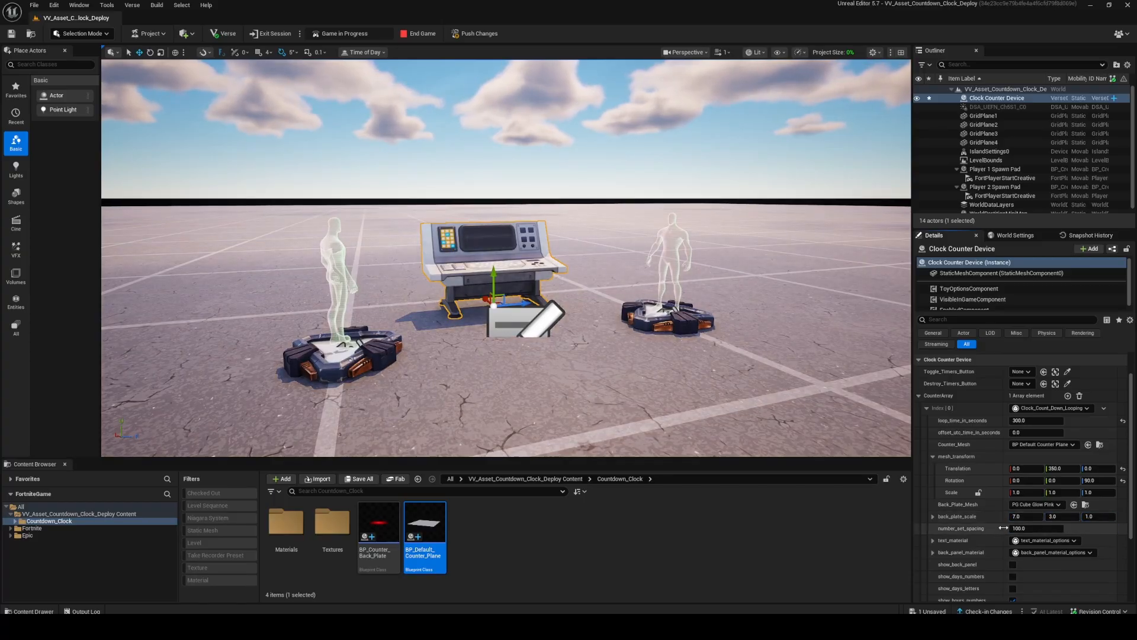
pyautogui.press('Return')
# Change the looping countdown's text_colour in its text_material options to light blue
pyautogui.scroll(-3, 979, 539)
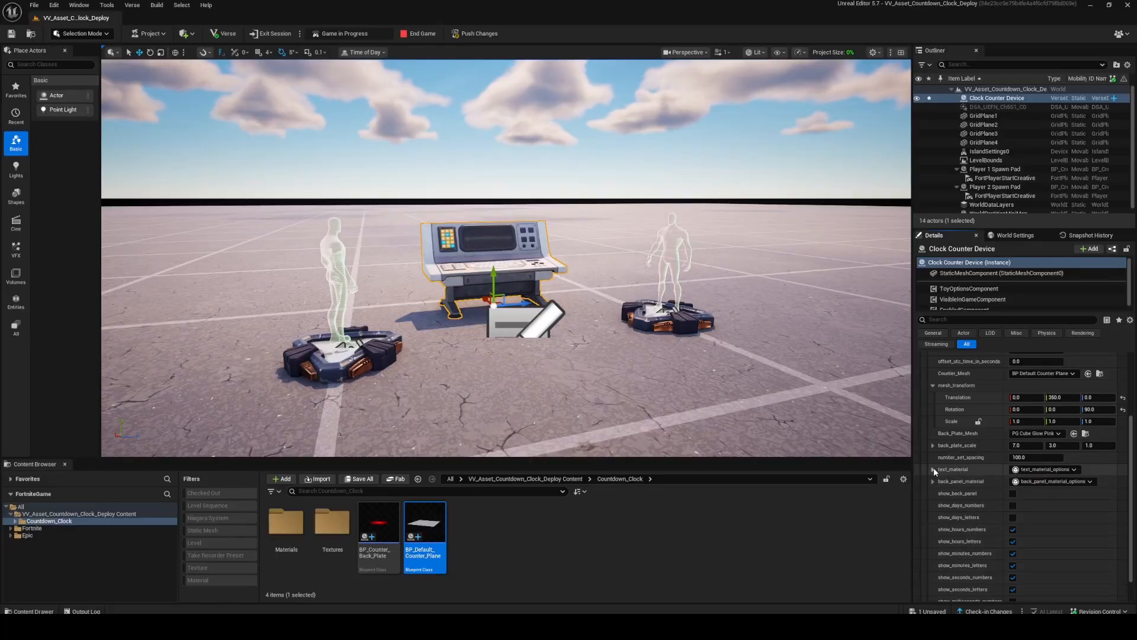
pyautogui.click(934, 469)
pyautogui.click(1031, 479)
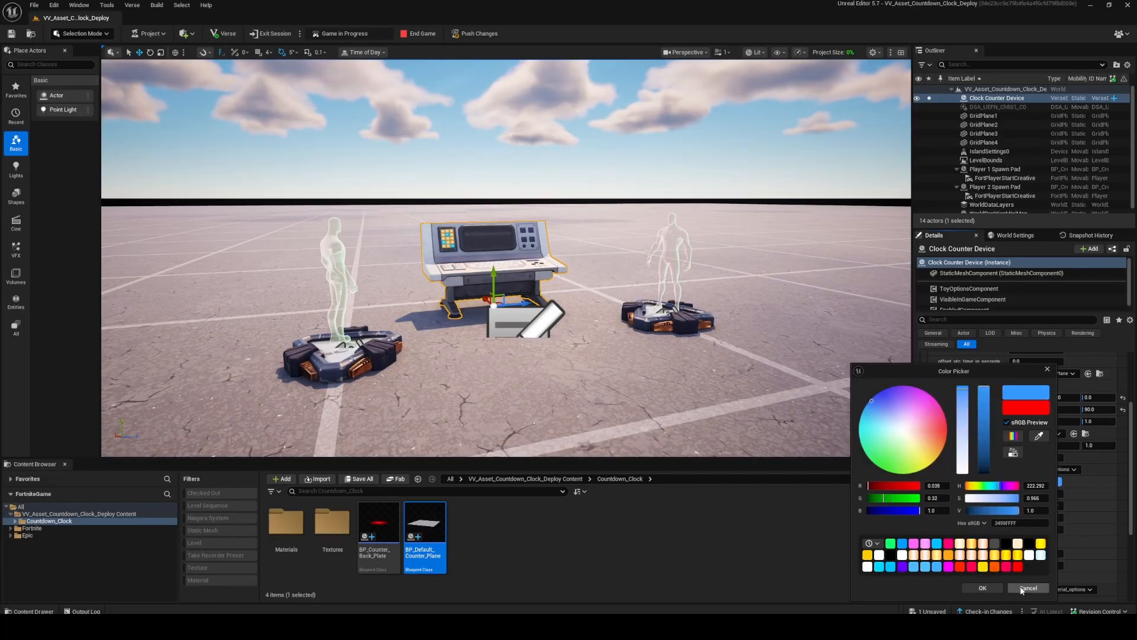
pyautogui.click(981, 586)
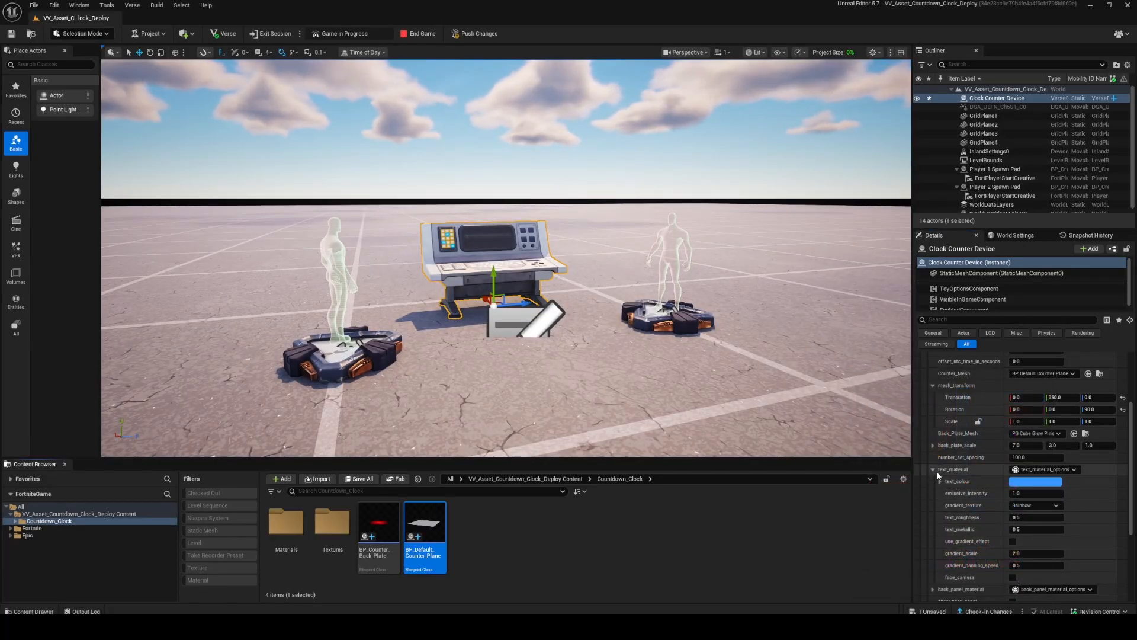
pyautogui.click(934, 470)
# Disable the hours numbers and letters and enable the milliseconds numbers and letters for the looping countdown
pyautogui.scroll(-1, 1022, 456)
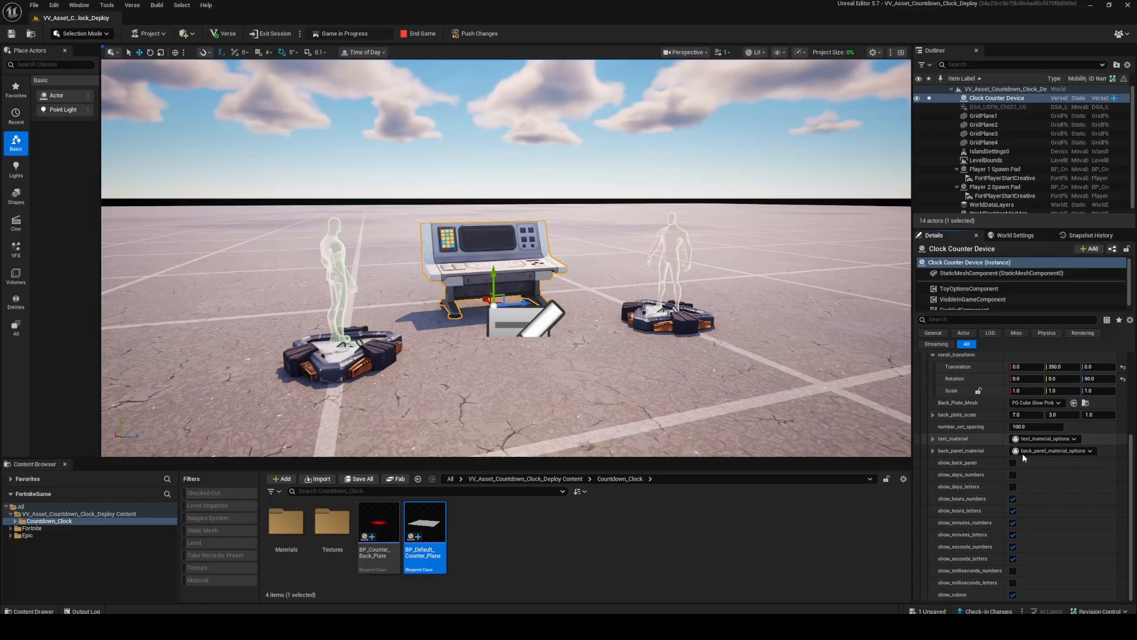
pyautogui.click(1013, 510)
pyautogui.click(1012, 498)
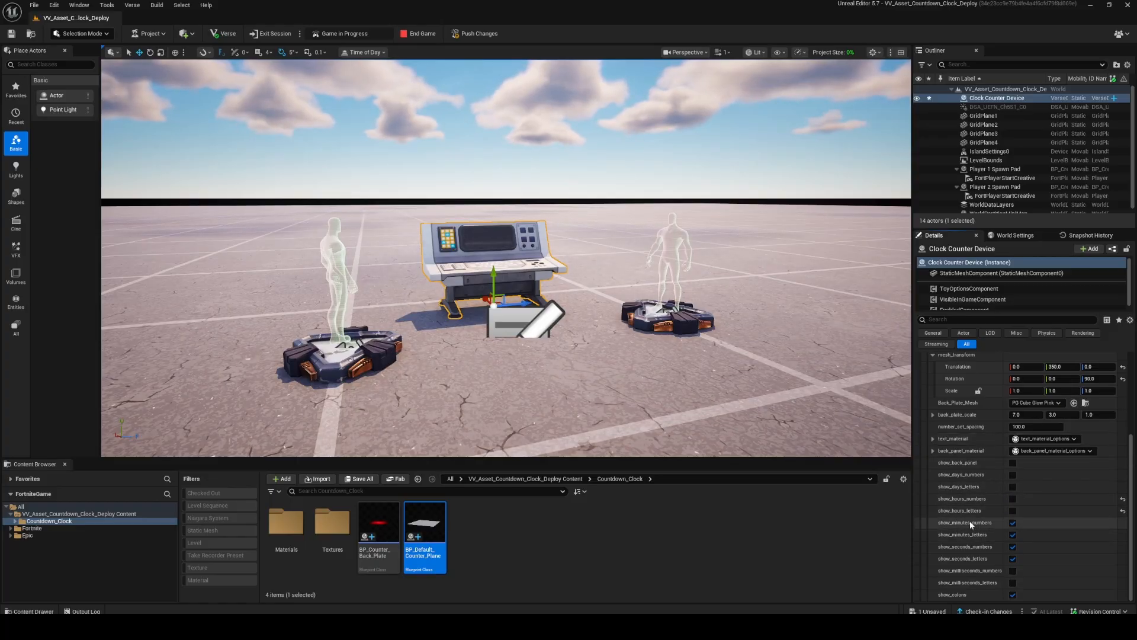
pyautogui.click(1013, 571)
pyautogui.click(1013, 582)
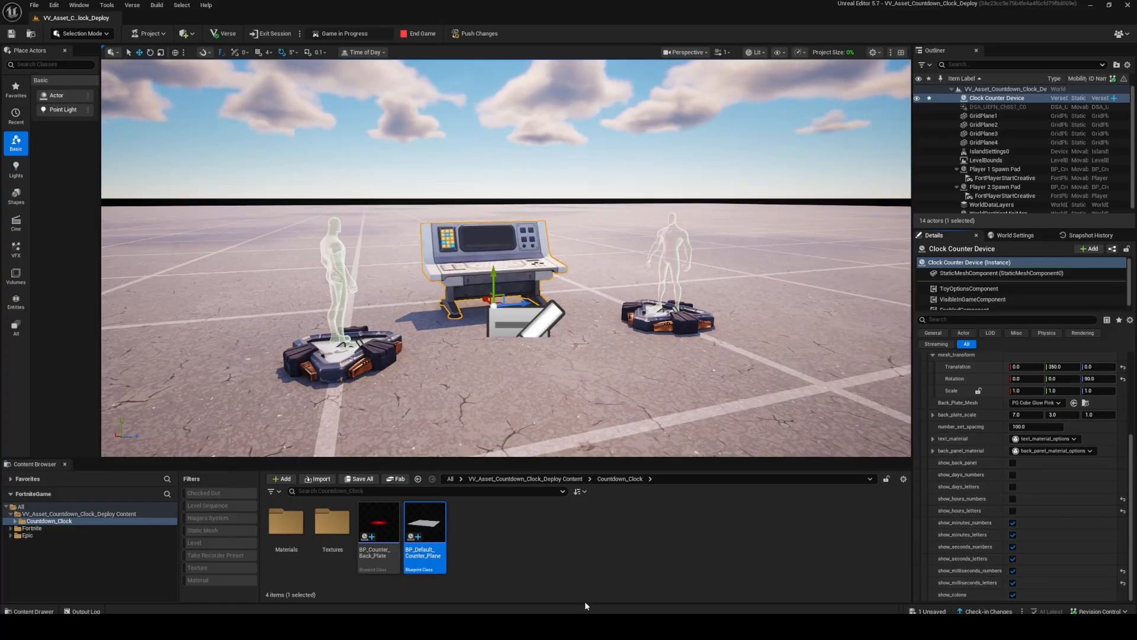
pyautogui.scroll(4, 947, 517)
pyautogui.scroll(-2, 947, 517)
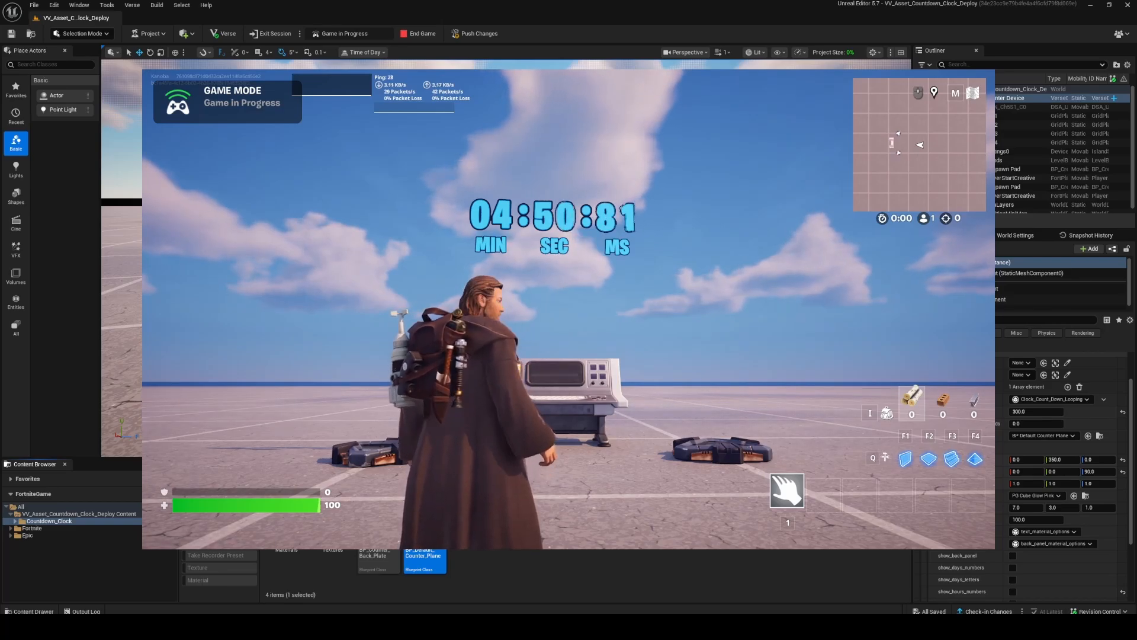
# Return to the editor, change the counter type to Clock_Count_From_To, and enable sync_with_global_time and loop_timer
pyautogui.hotkey('alt', 'Tab')
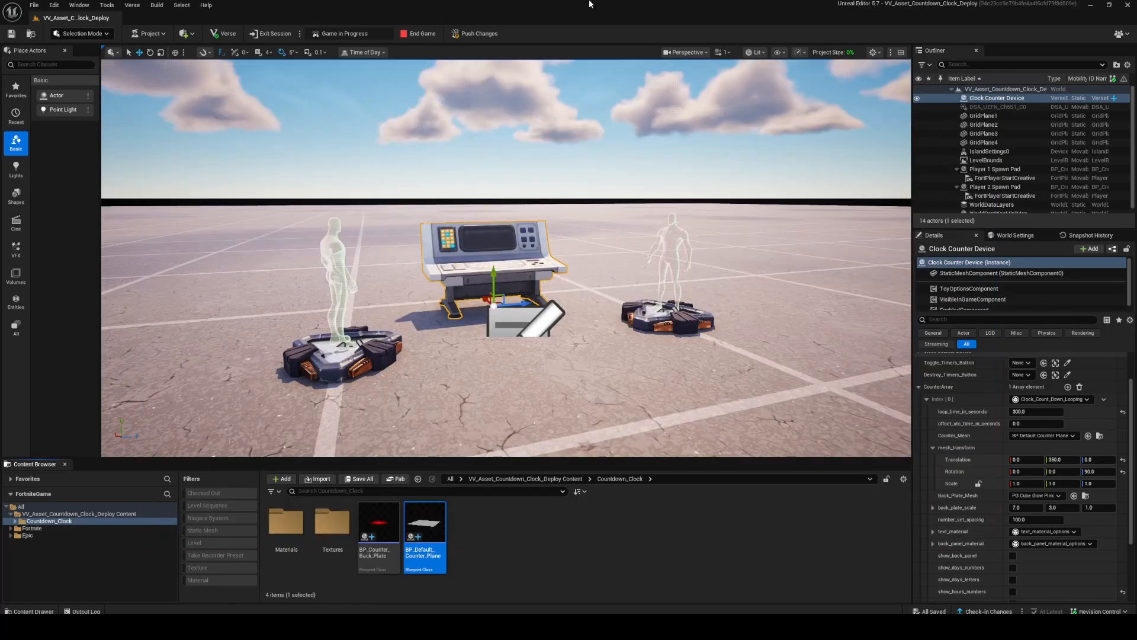
pyautogui.click(1052, 399)
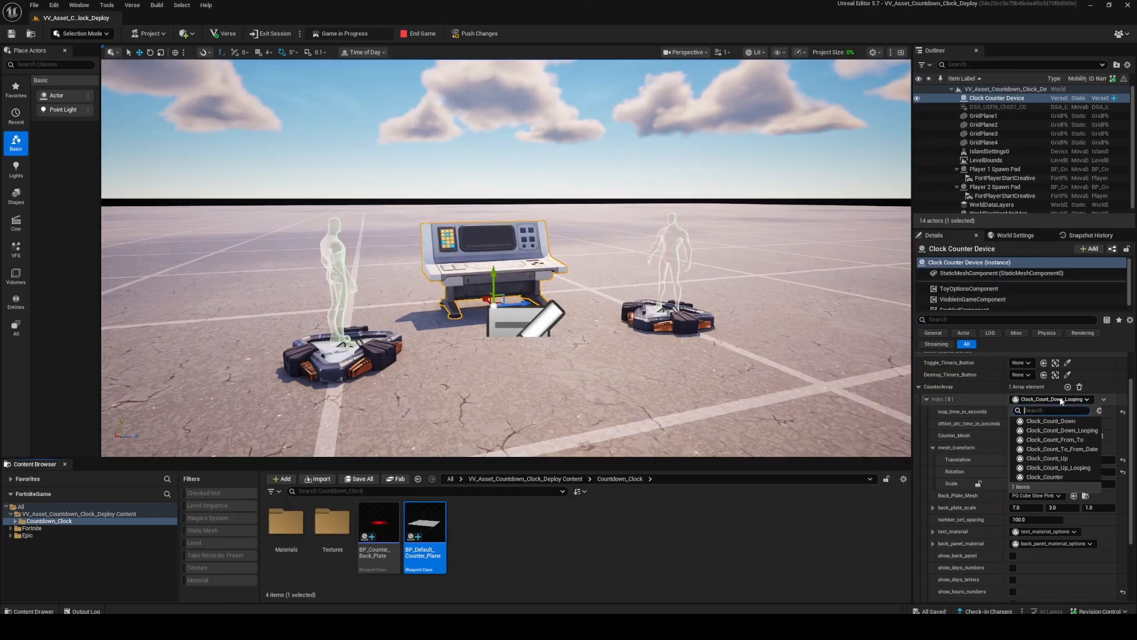
pyautogui.click(1042, 439)
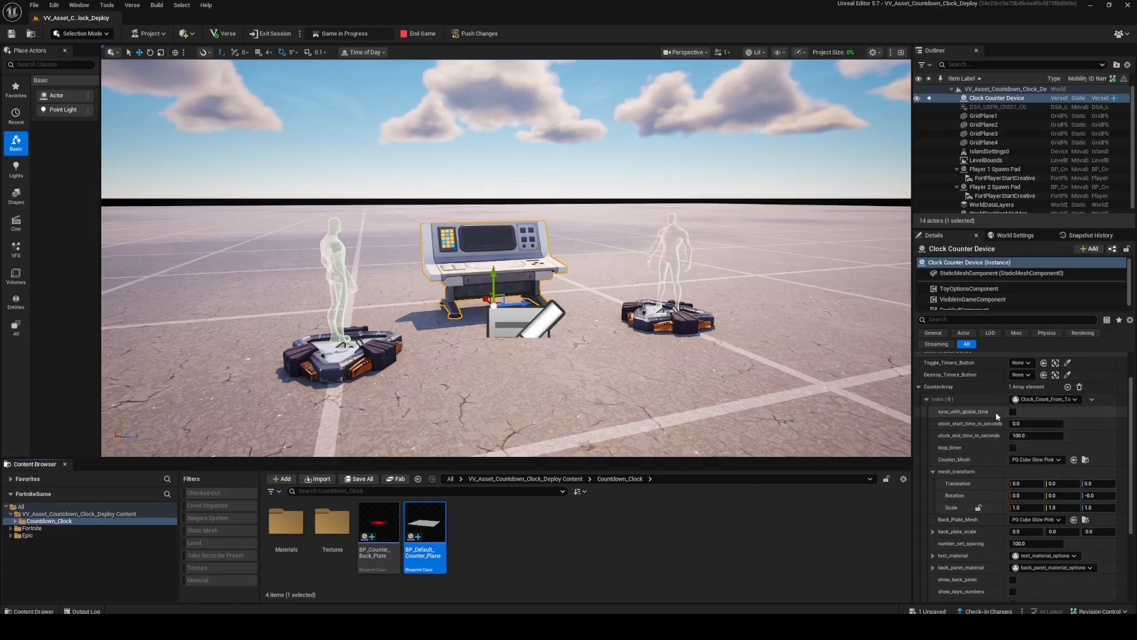
pyautogui.click(1013, 411)
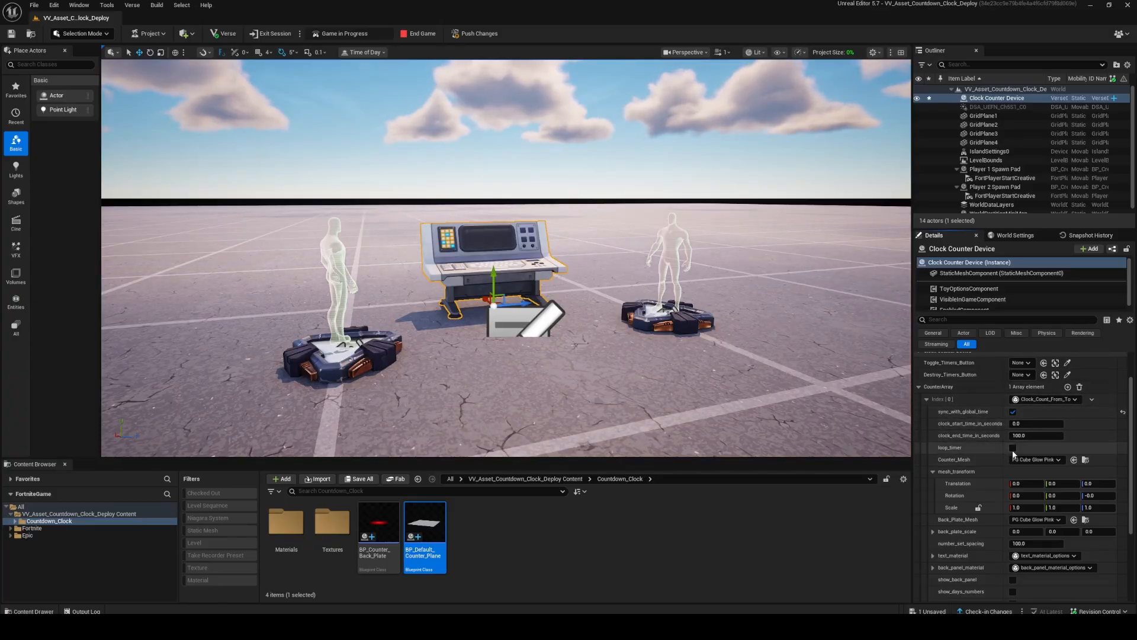
pyautogui.scroll(3, 972, 484)
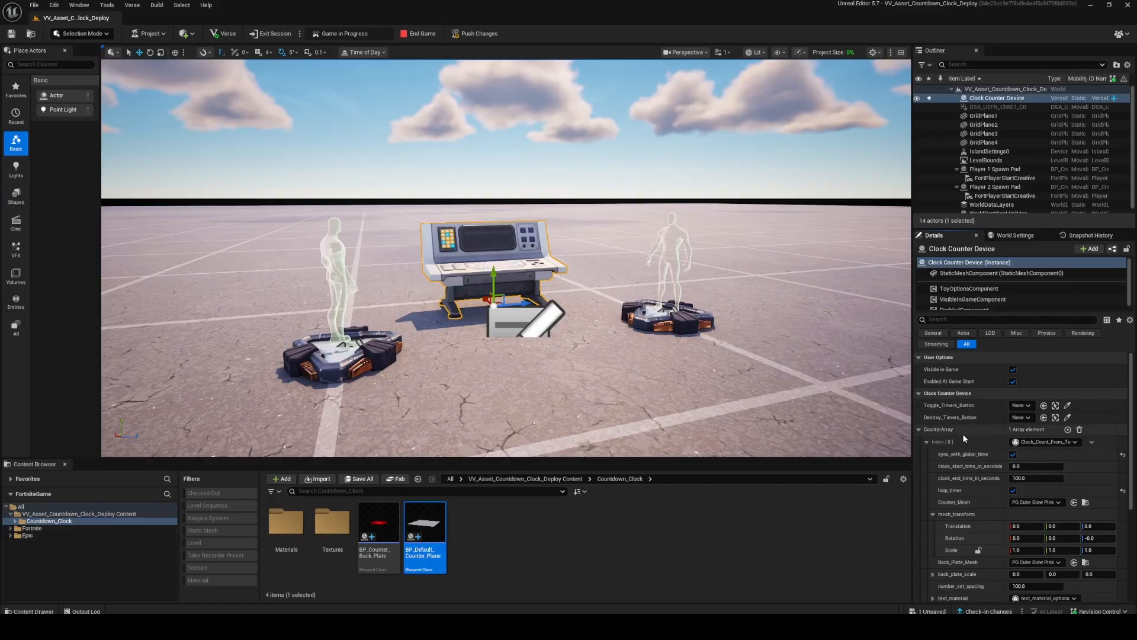
pyautogui.scroll(-2, 998, 437)
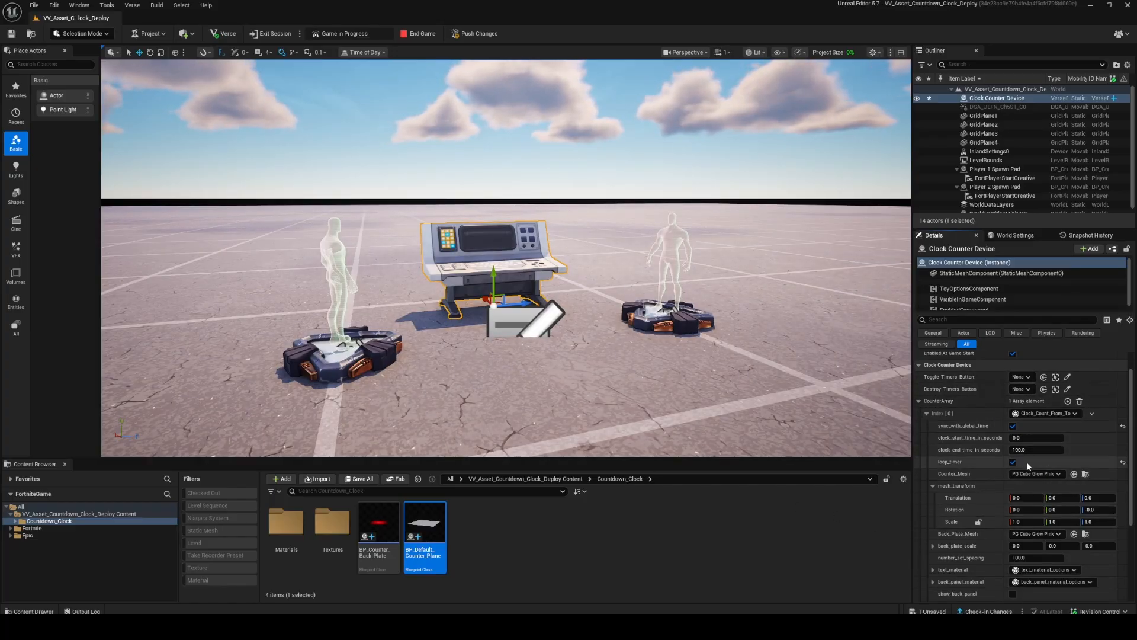
# Set clock_start_time_in_seconds to 20 and clock_end_time_in_seconds to 40
pyautogui.click(1022, 438)
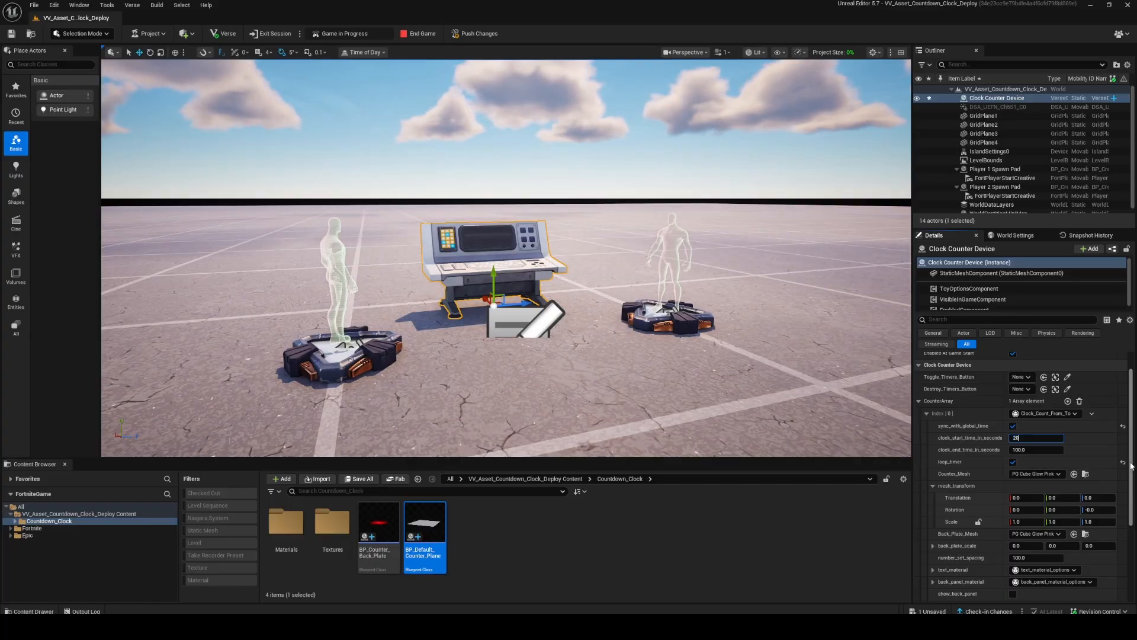
pyautogui.press('Tab')
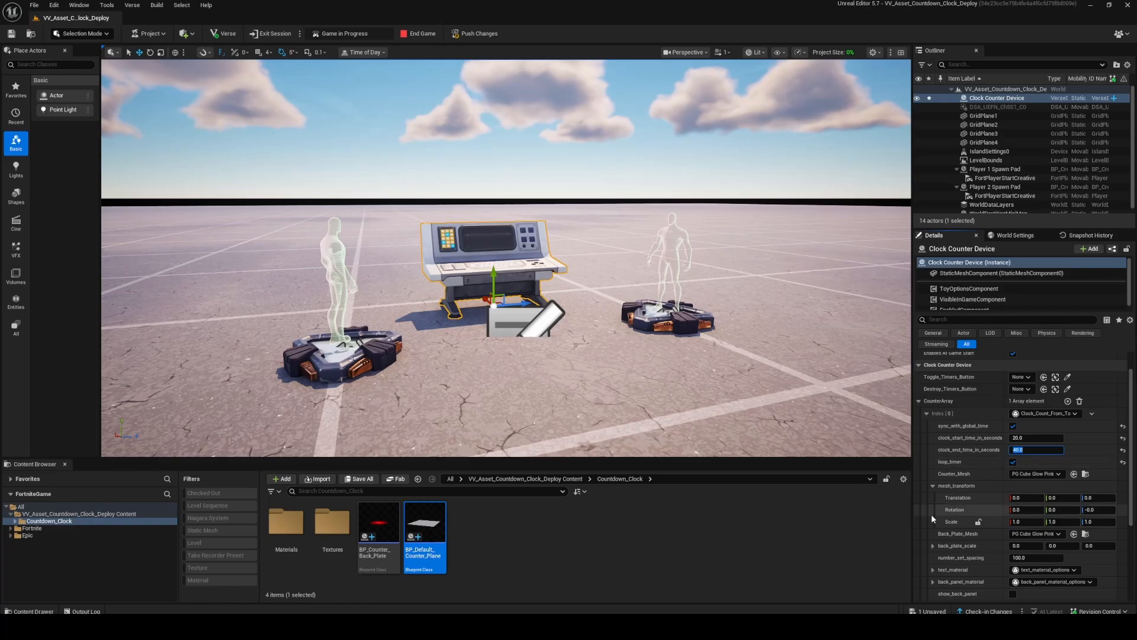
pyautogui.click(861, 523)
# Set the from-to counter's up translation to 350 and its forward rotation to 90
pyautogui.scroll(-2, 1054, 469)
pyautogui.click(1056, 469)
pyautogui.write('350')
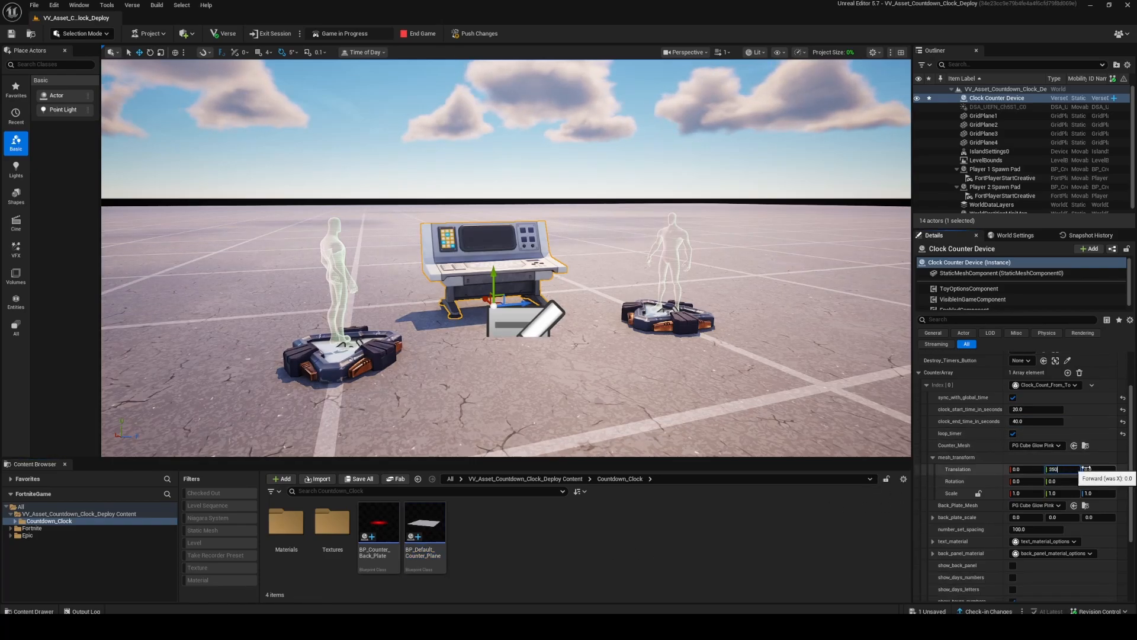
pyautogui.press('Return')
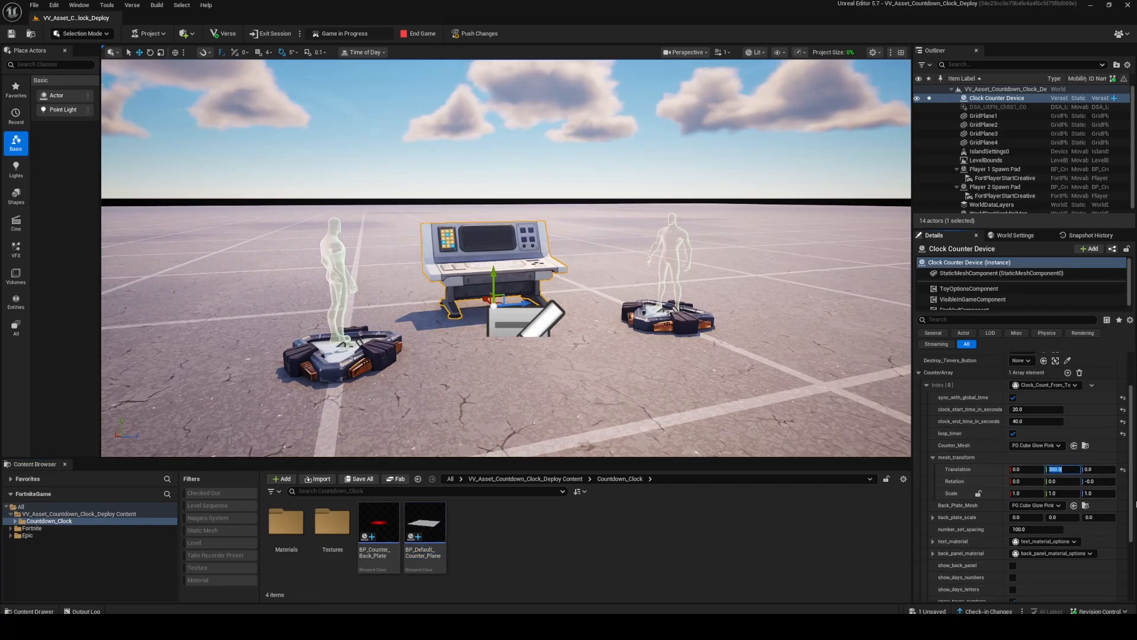
pyautogui.click(1100, 481)
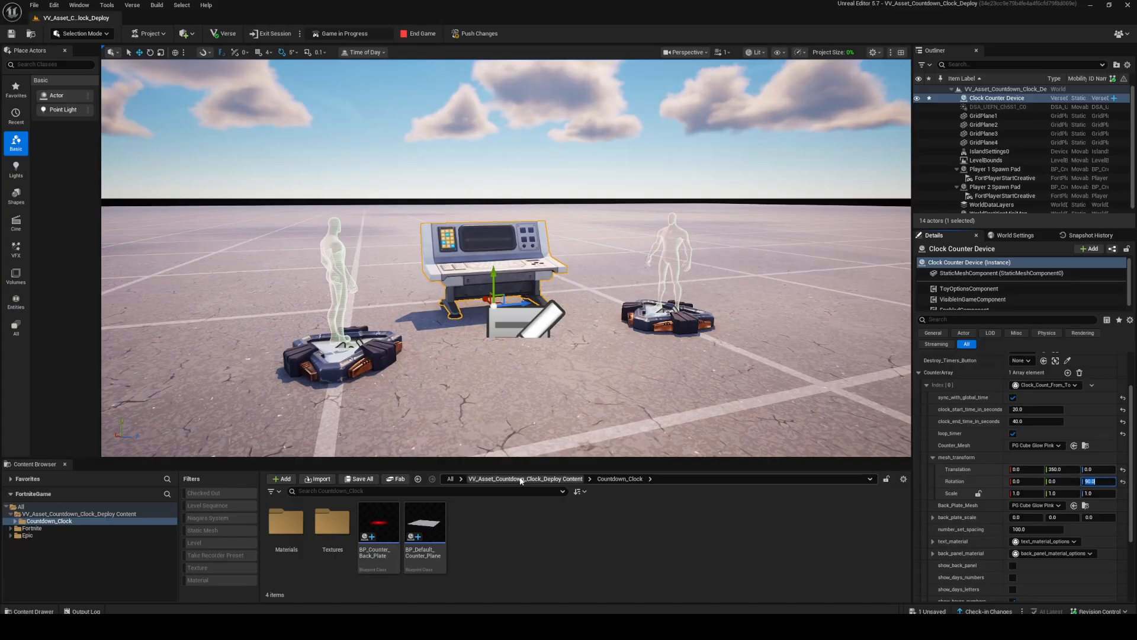
# Assign BP_Default_Counter_Plane as Counter_Mesh and BP_Counter_Back_Plate as Back_Plate_Mesh, and enable show_back_panel
pyautogui.moveTo(425, 533); pyautogui.dragTo(1036, 445)
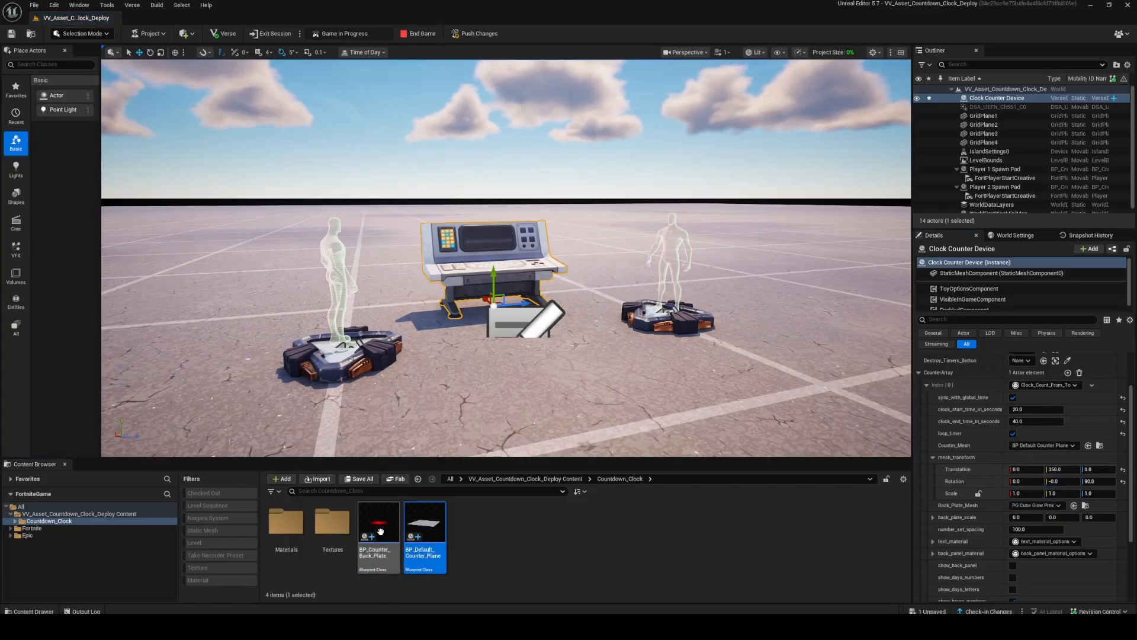
pyautogui.moveTo(379, 524); pyautogui.dragTo(1032, 505)
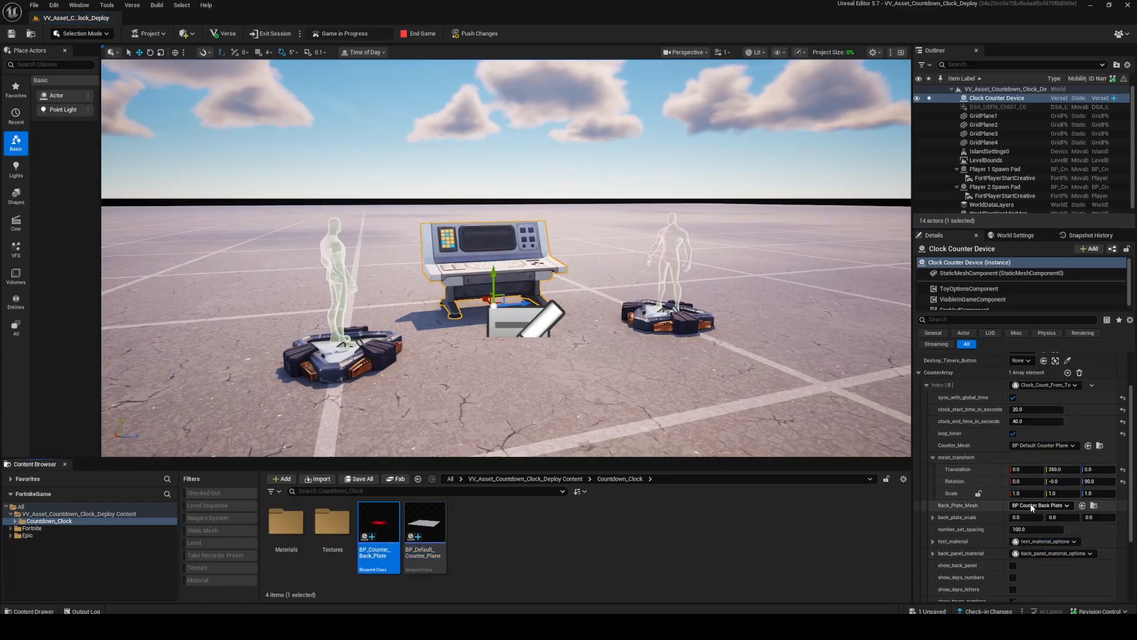
pyautogui.scroll(-3, 1007, 499)
pyautogui.click(1013, 480)
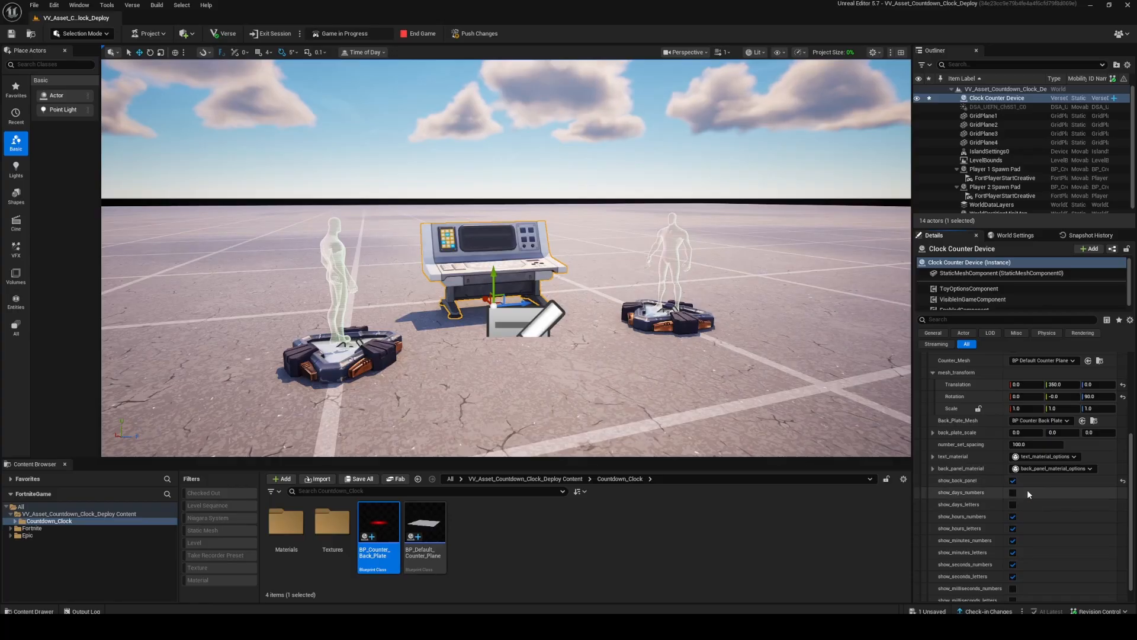
# Set the from-to counter's text_colour to bright blue (R 0.0, G 0.169, B 1.0) in its text_material options
pyautogui.scroll(4, 986, 464)
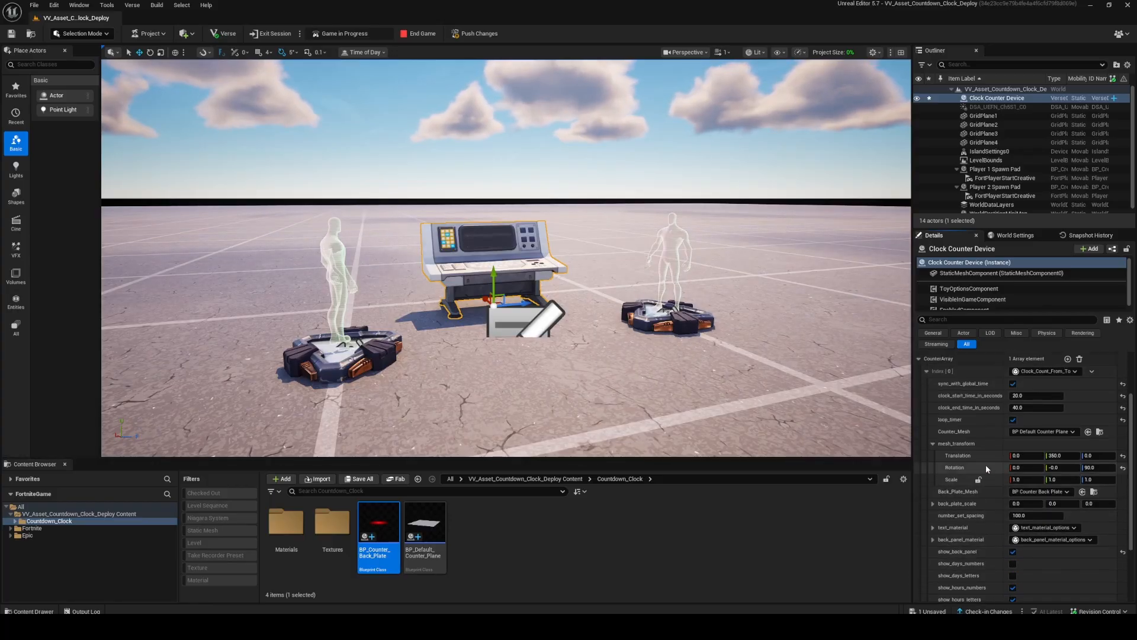
pyautogui.scroll(-3, 987, 455)
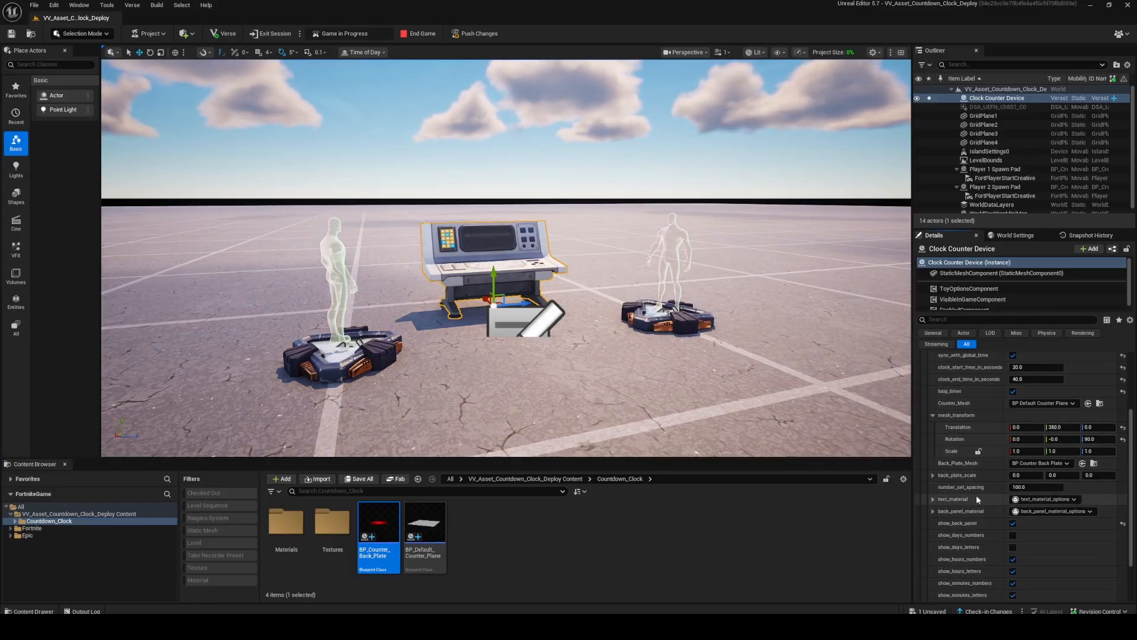
pyautogui.click(978, 499)
pyautogui.scroll(-2, 955, 445)
pyautogui.click(1052, 456)
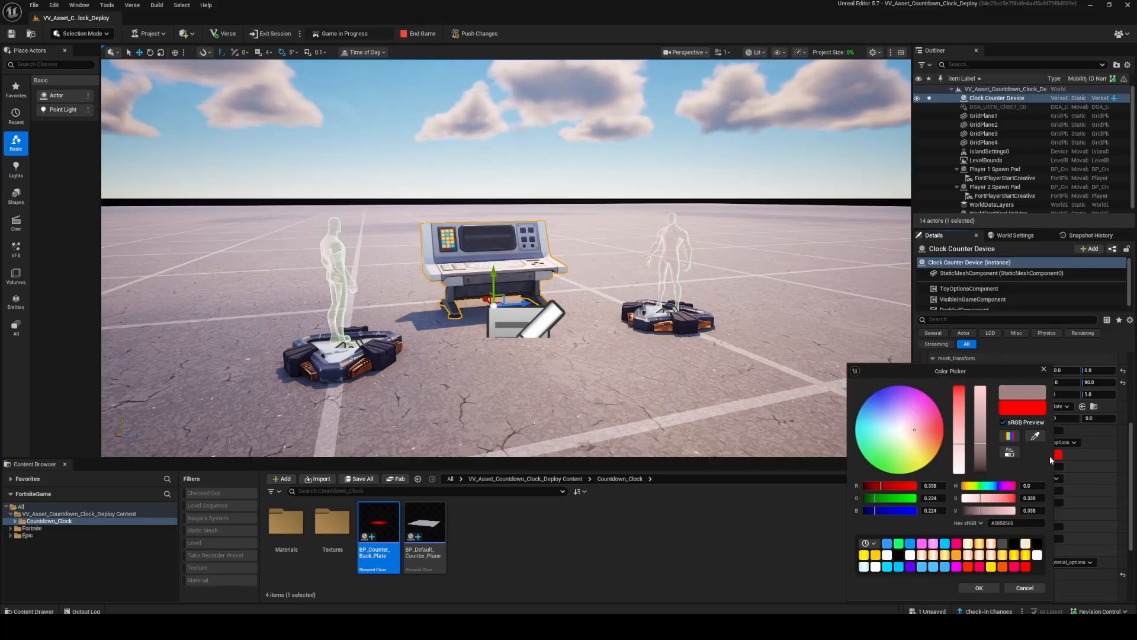
pyautogui.moveTo(908, 426); pyautogui.dragTo(870, 395)
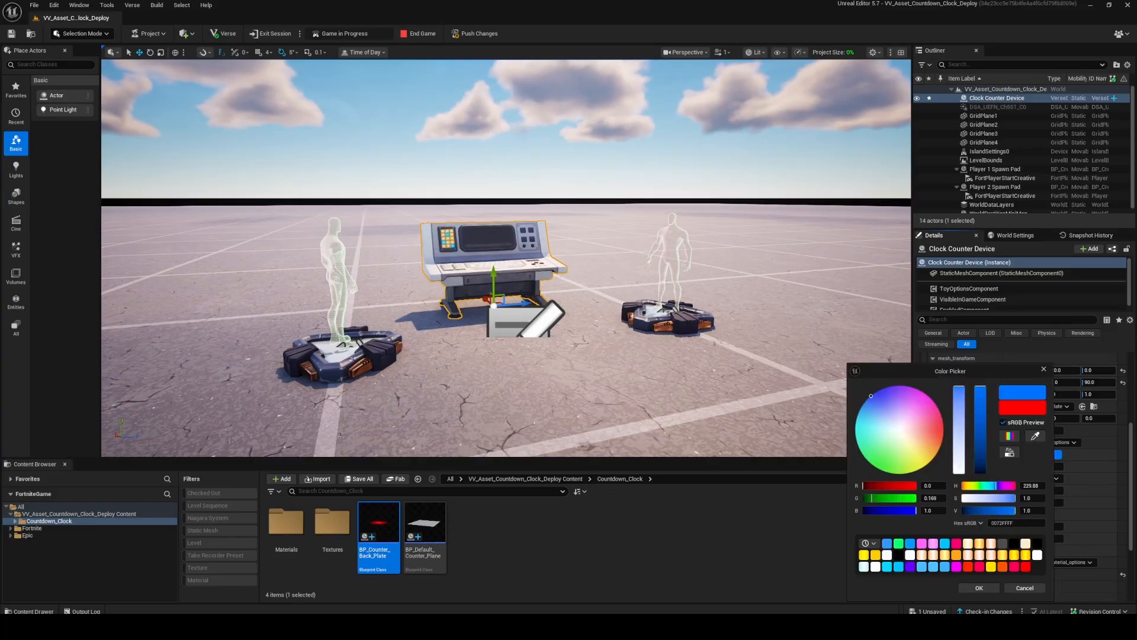
pyautogui.click(979, 587)
# Disable show_hours_numbers, show_hours_letters, show_minutes_letters and show_seconds_letters for the from-to counter
pyautogui.scroll(-5, 983, 519)
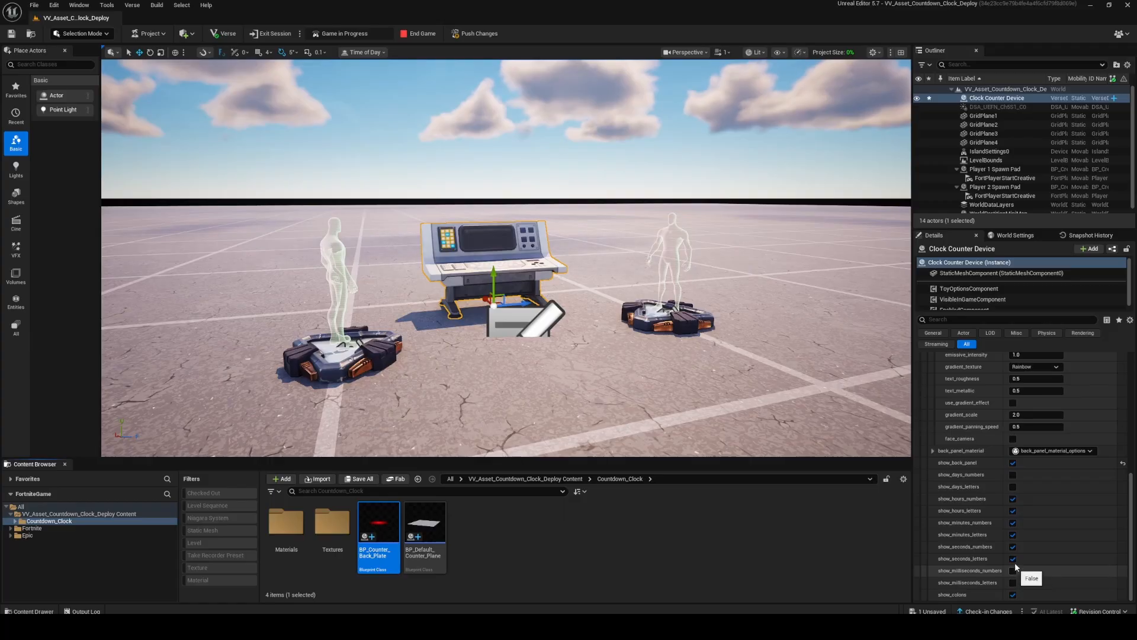
pyautogui.click(1013, 499)
pyautogui.click(1013, 511)
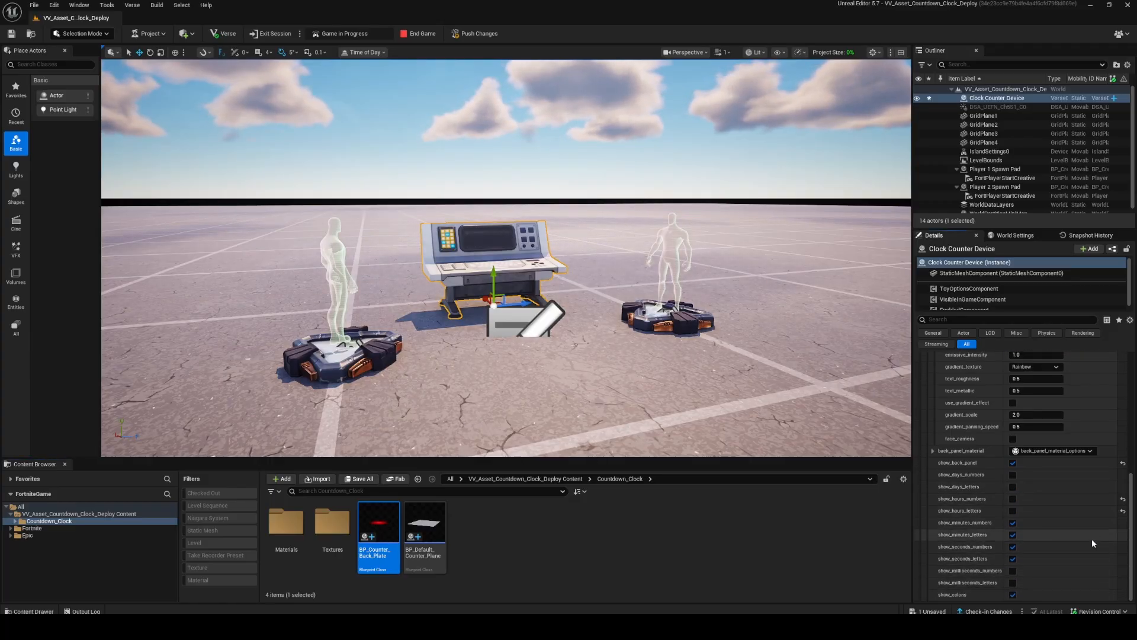
pyautogui.click(1013, 535)
pyautogui.click(1012, 558)
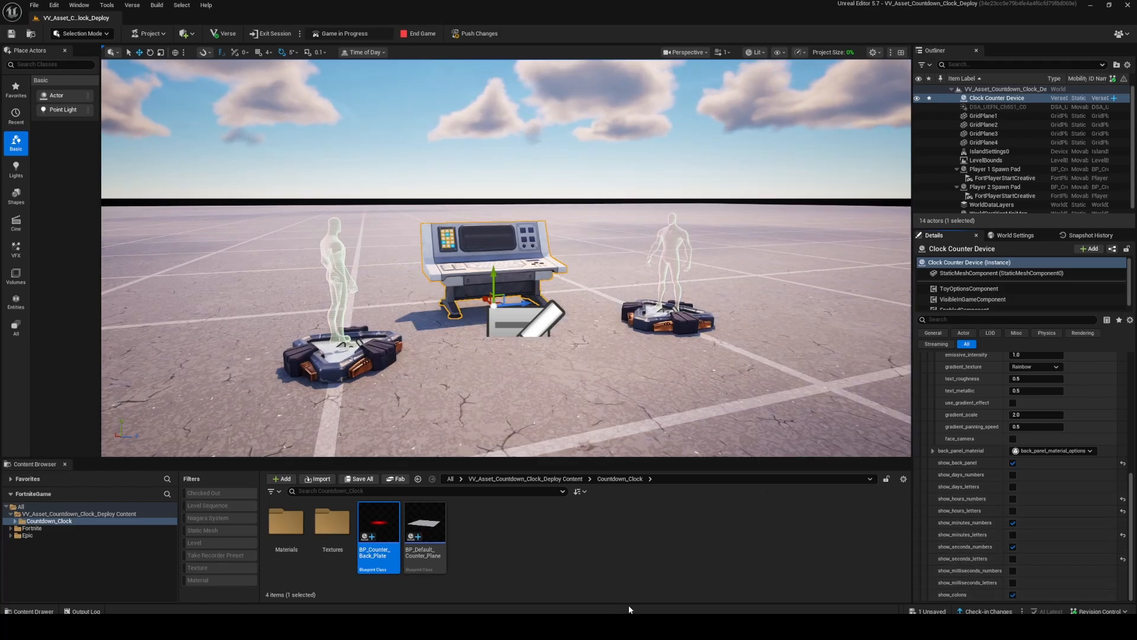
# Set the from-to counter's back_plate_scale to 7.0, 3.0 and 1.0
pyautogui.scroll(3, 931, 500)
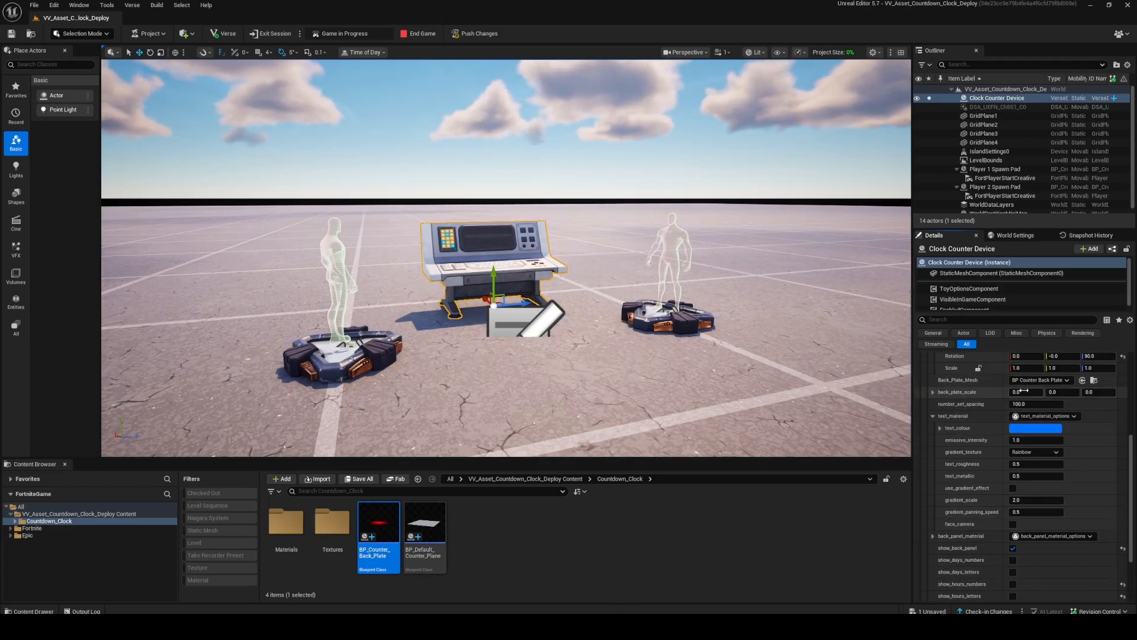
pyautogui.click(1023, 392)
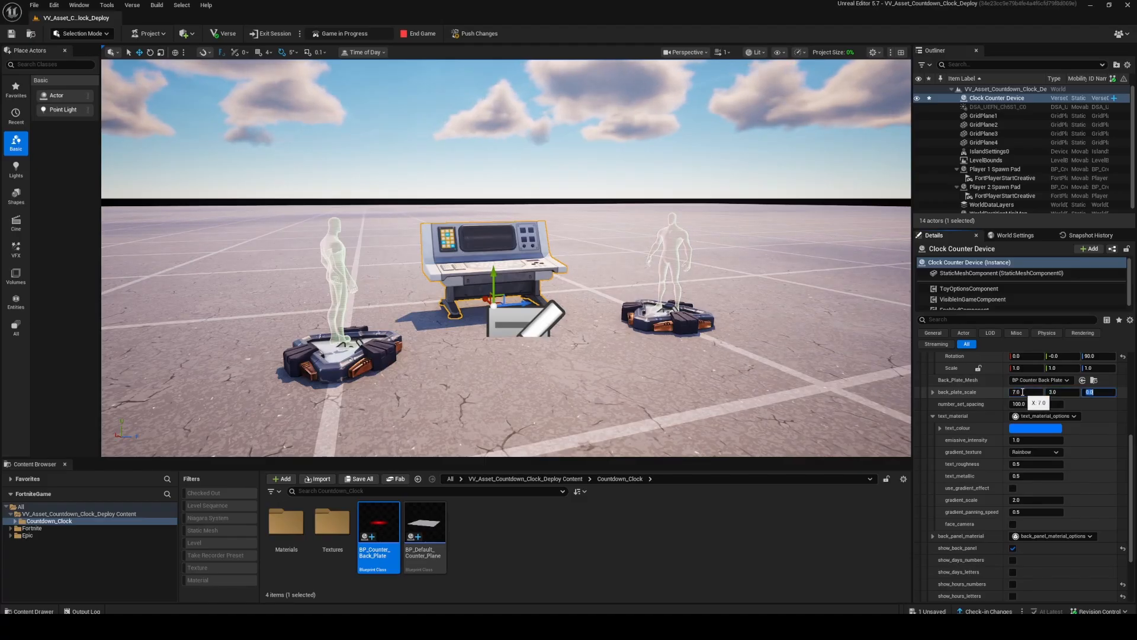
pyautogui.click(744, 505)
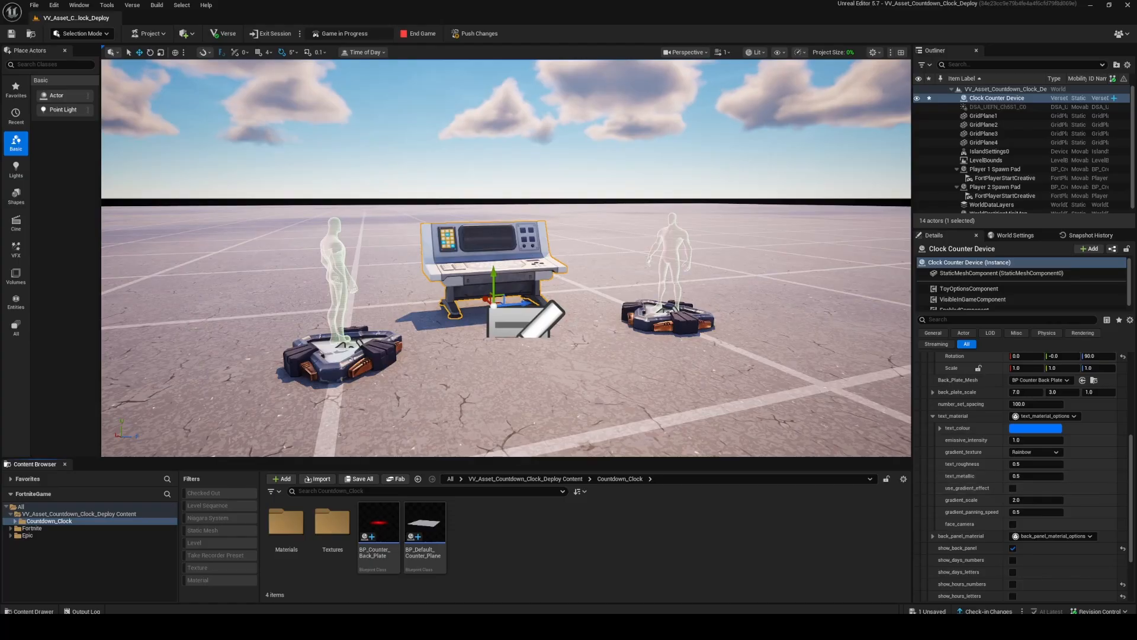
# End the running game and restart it to test the from-to counter, returning to the editor when done
pyautogui.click(407, 37)
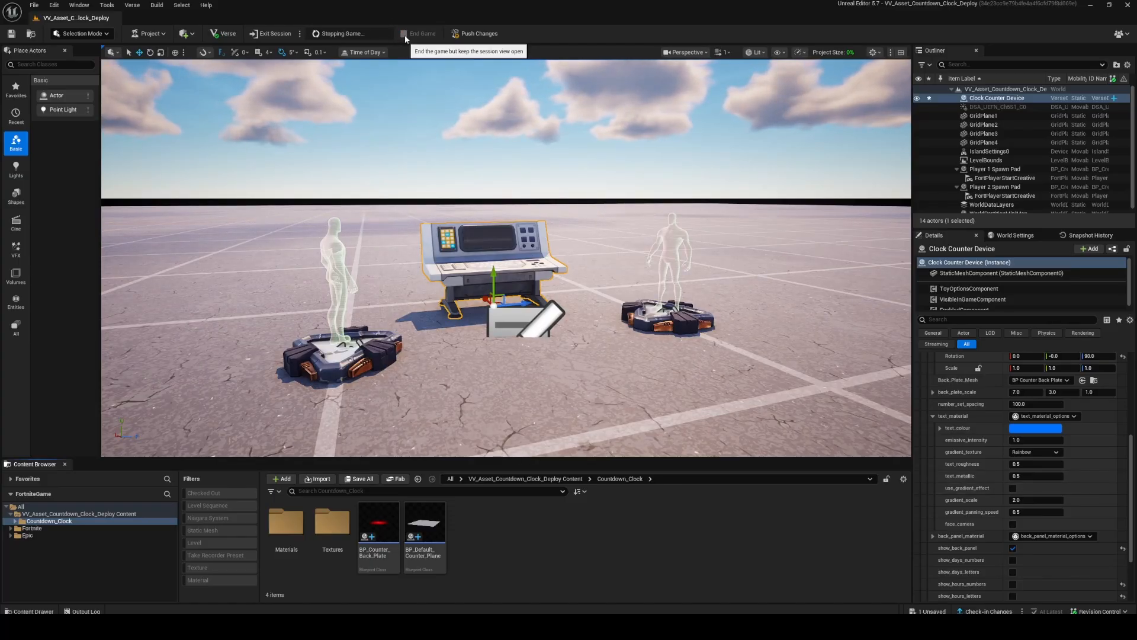
pyautogui.click(404, 34)
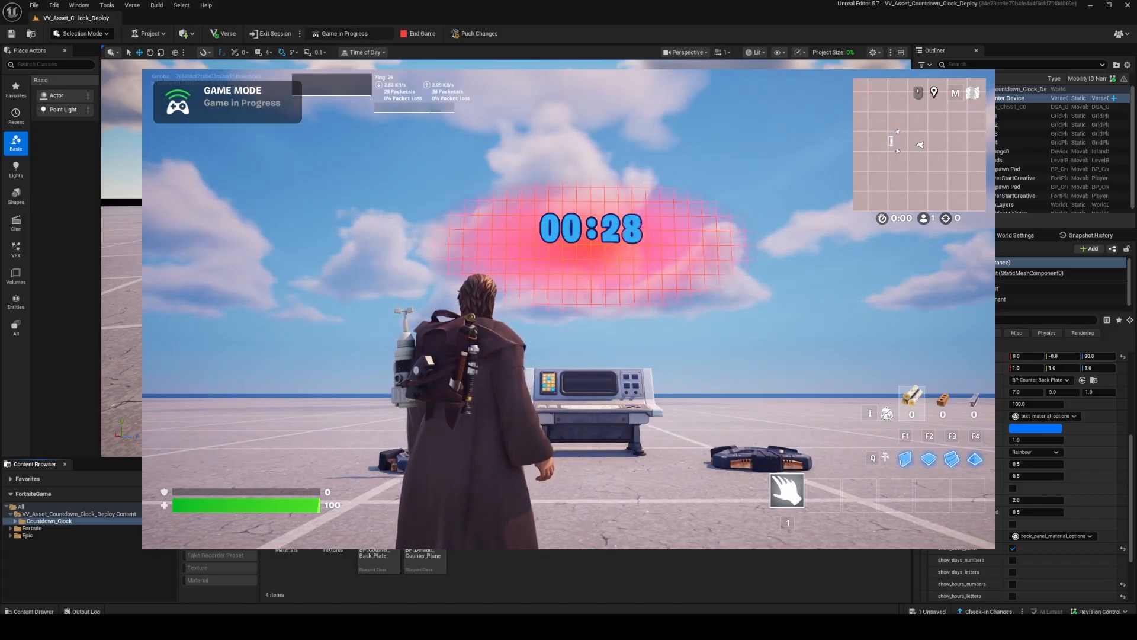
pyautogui.hotkey('alt', 'Tab')
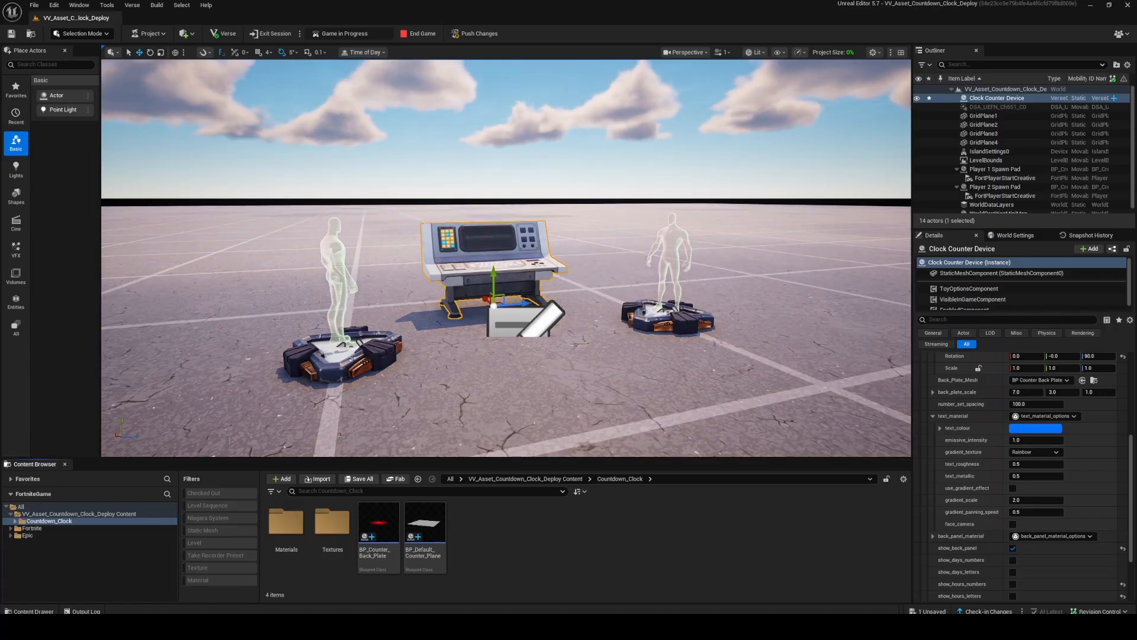
# Change the counter type of the CounterArray element to Clock_Count_To_From_Date
pyautogui.scroll(4, 1089, 422)
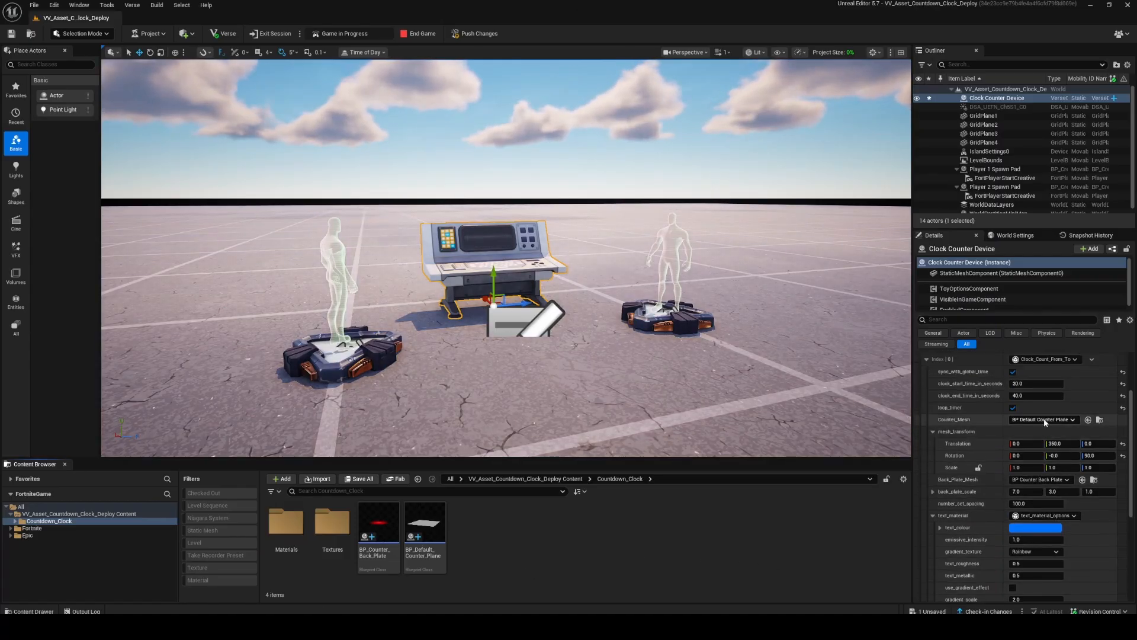
pyautogui.scroll(2, 1046, 422)
pyautogui.click(1060, 402)
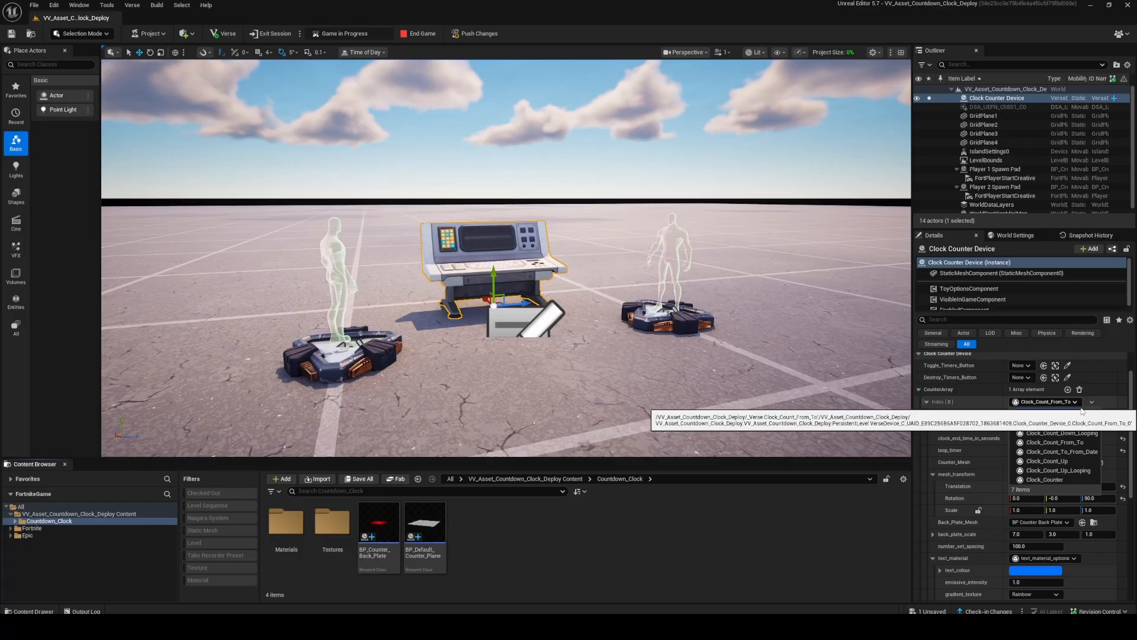
pyautogui.click(1088, 453)
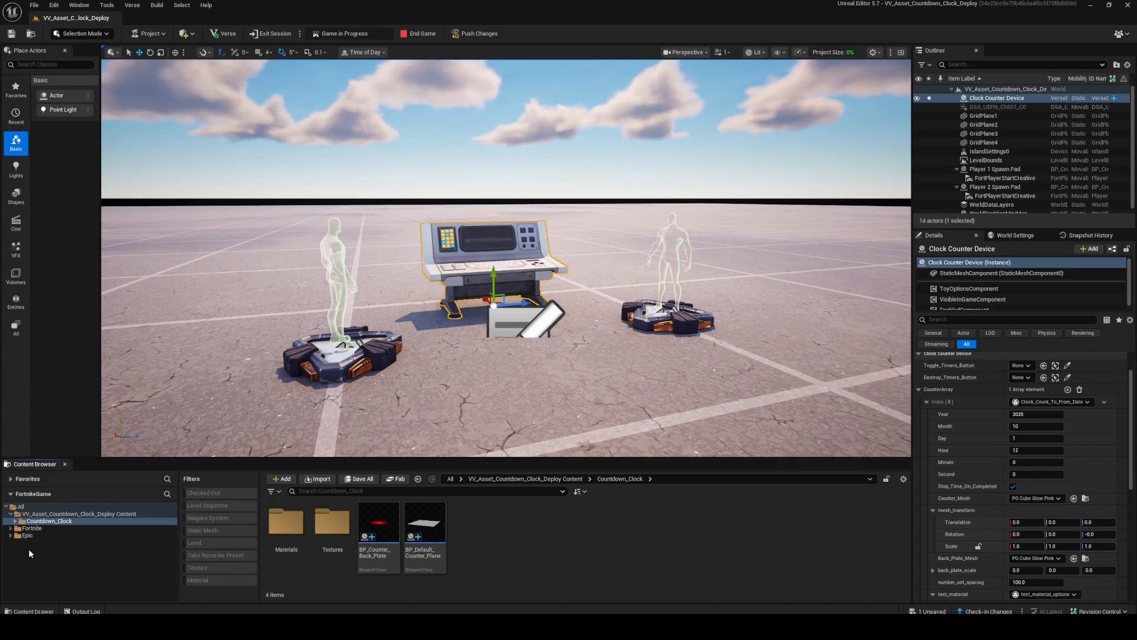
# Check the current UTC time in the browser's time zone converter, and set the counter's Month to 8 and Day to 20
pyautogui.hotkey('alt', 'Tab')
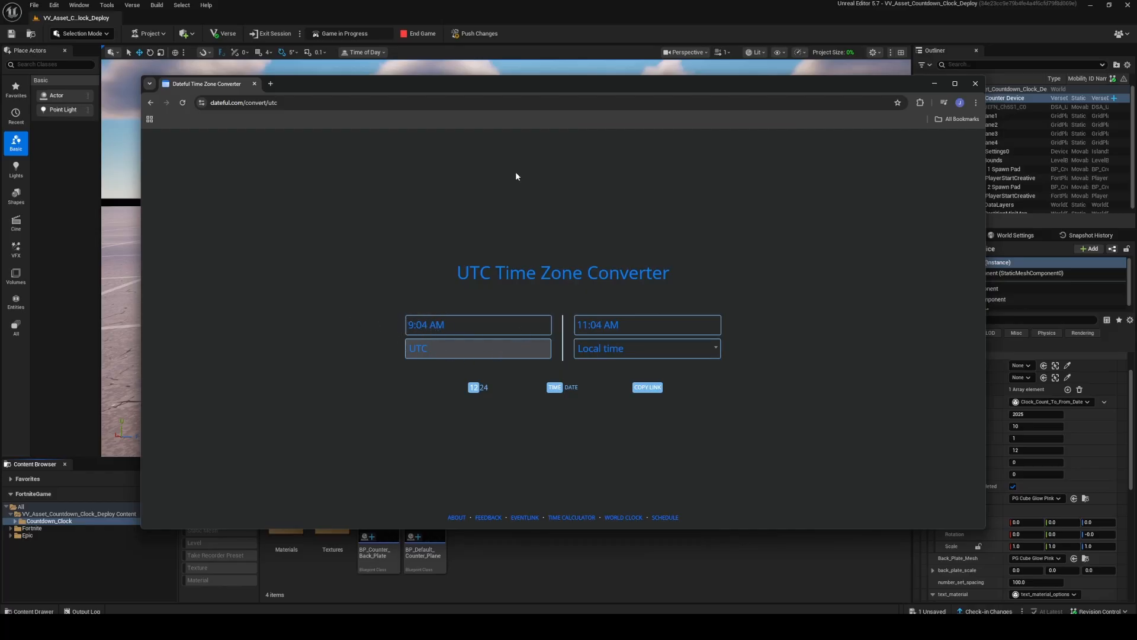
pyautogui.moveTo(606, 87); pyautogui.dragTo(524, 87)
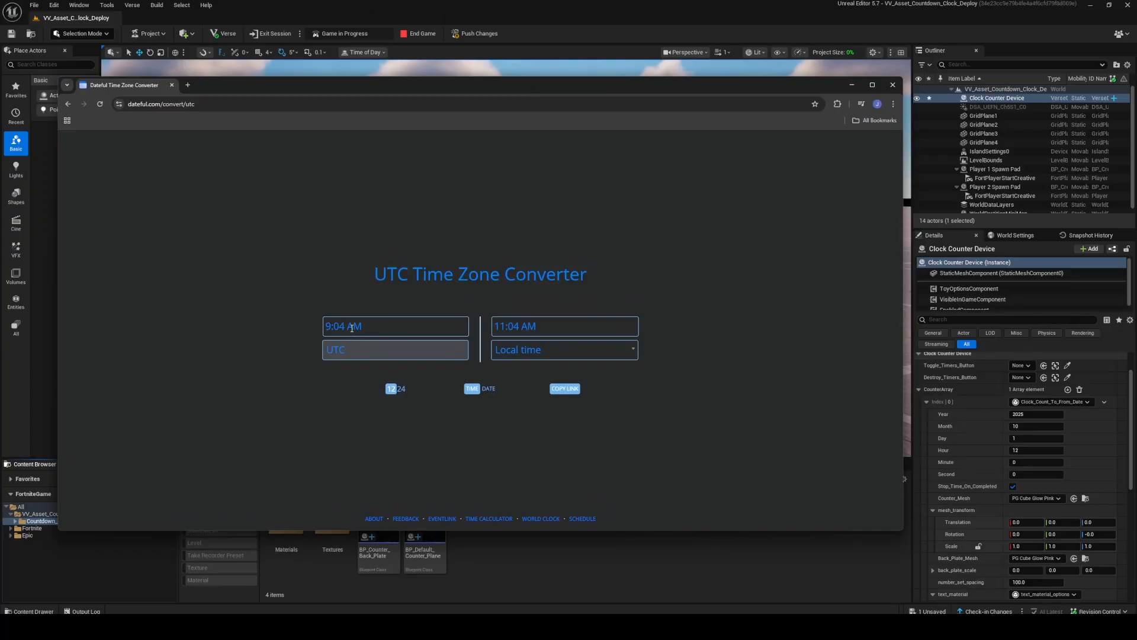
pyautogui.click(1034, 426)
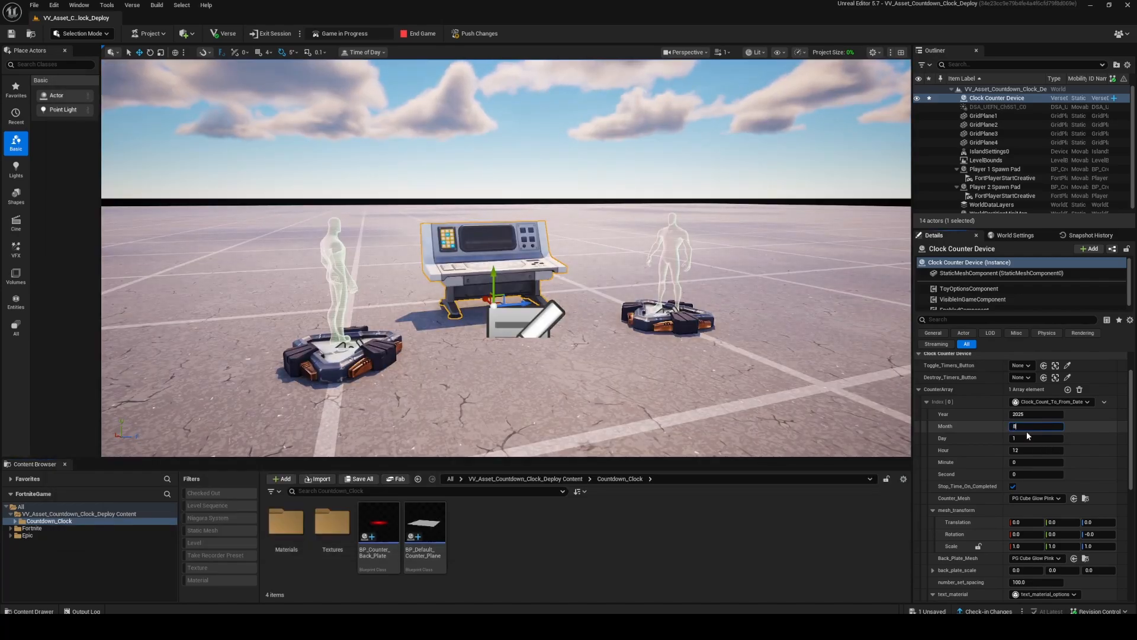
pyautogui.click(1030, 440)
pyautogui.write('20')
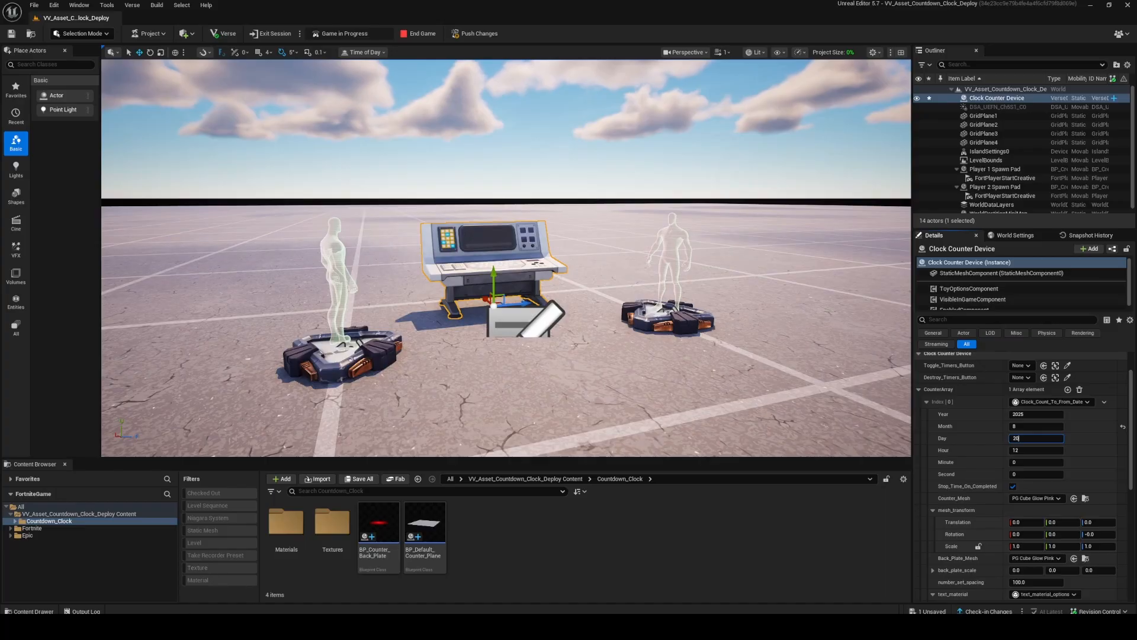
# Consult the UTC converter again and set the date counter's Hour to 9 and Minute to 10
pyautogui.click(231, 568)
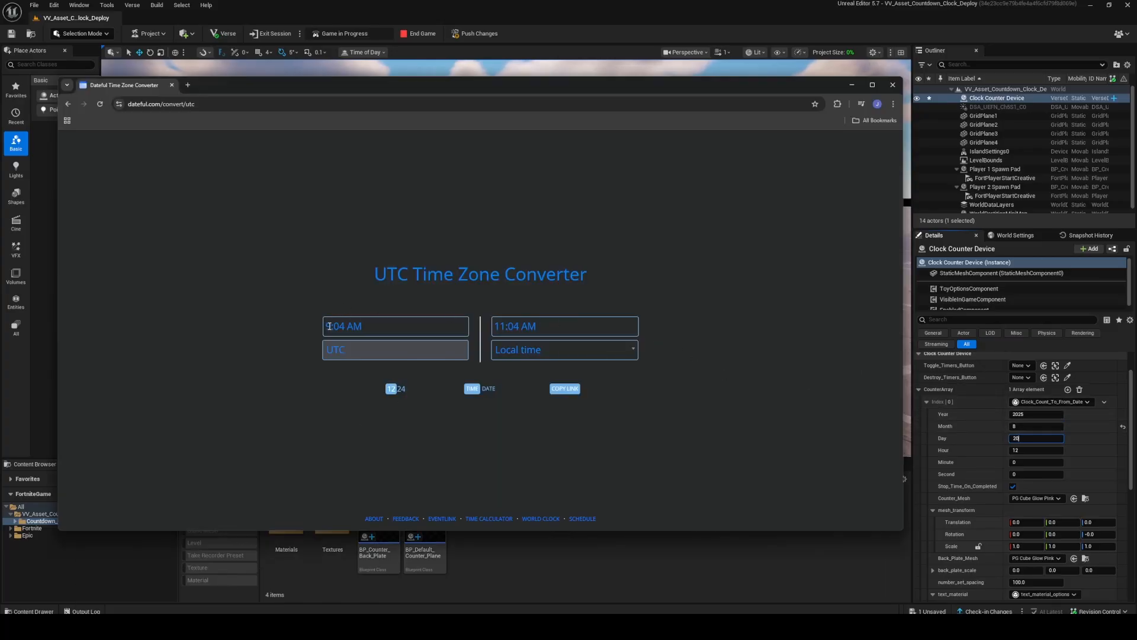
pyautogui.click(1037, 451)
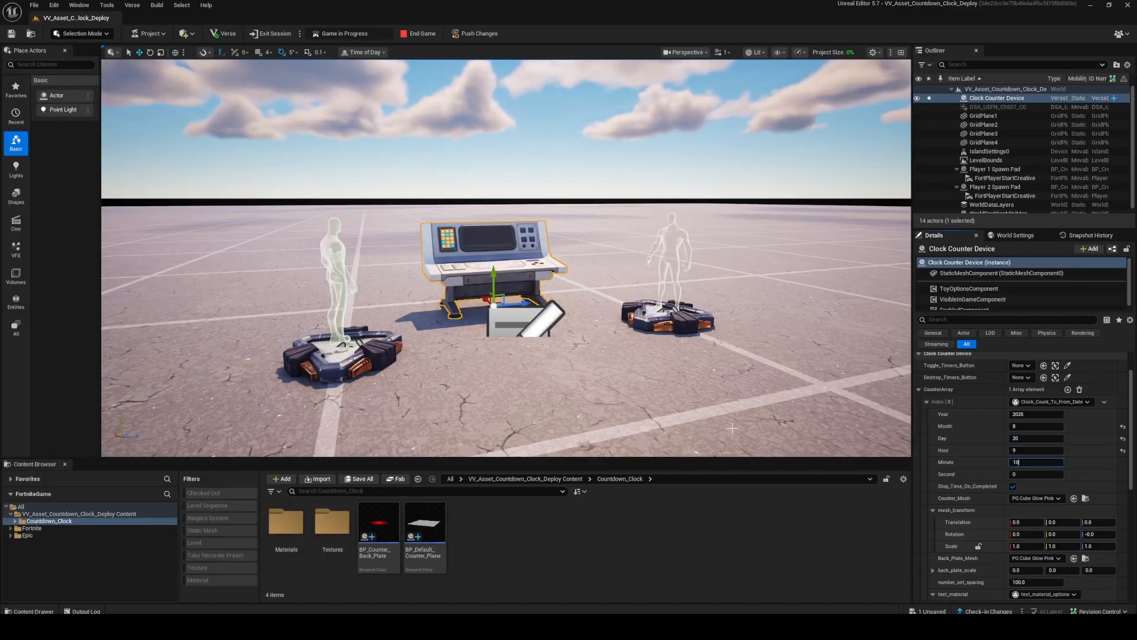
pyautogui.click(643, 555)
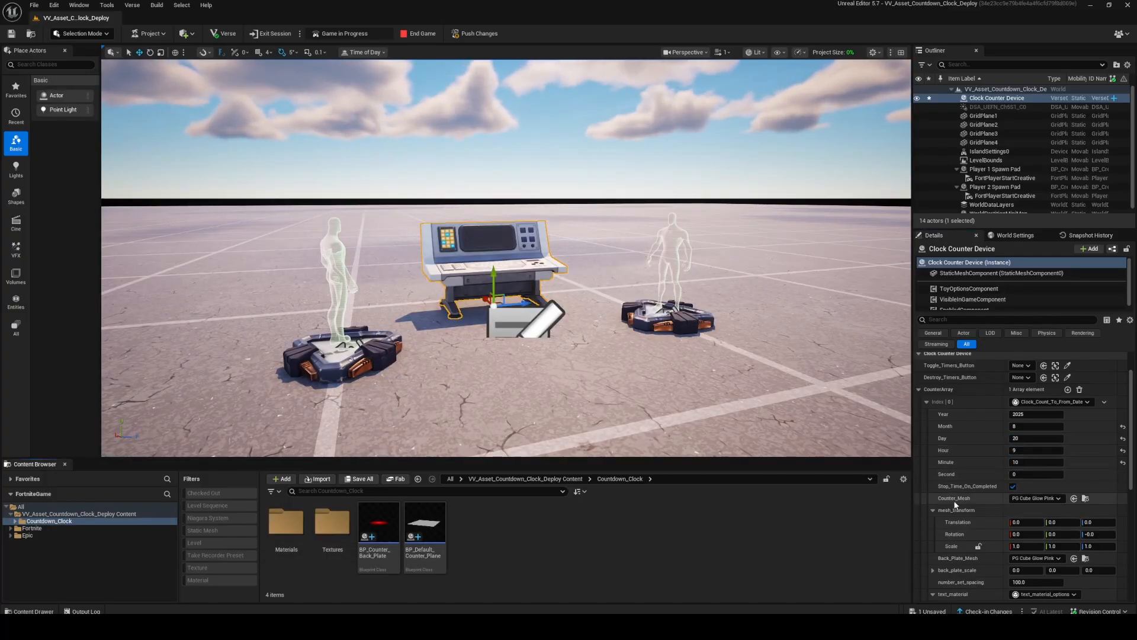
# Assign BP_Default_Counter_Plane as the date counter's Counter_Mesh
pyautogui.click(1012, 487)
pyautogui.scroll(-2, 978, 481)
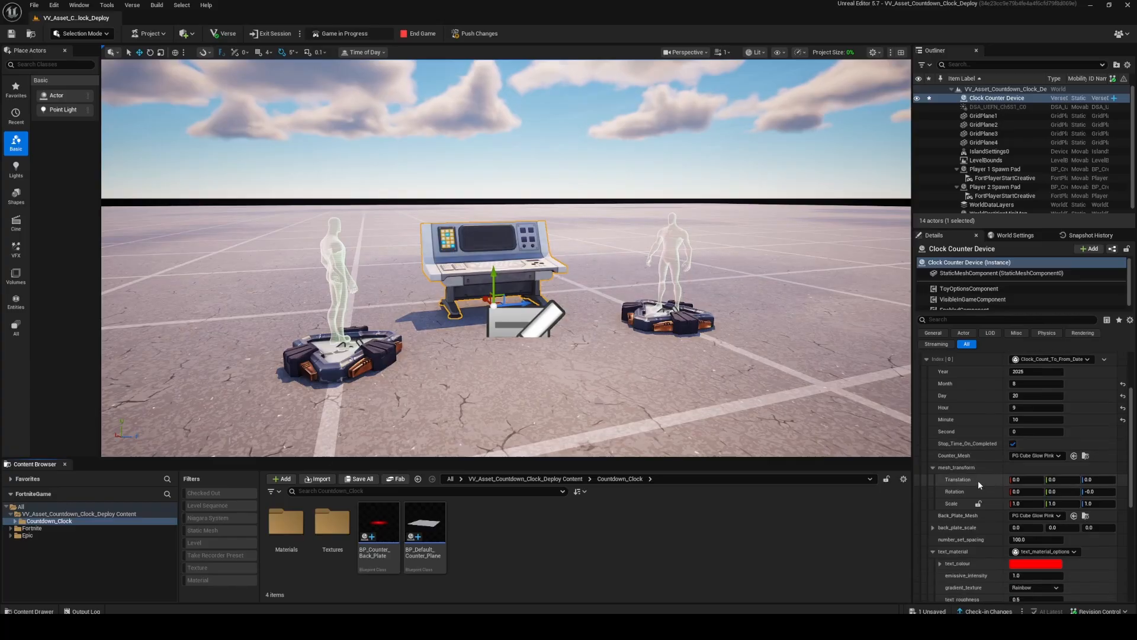
pyautogui.moveTo(425, 524); pyautogui.dragTo(1037, 456)
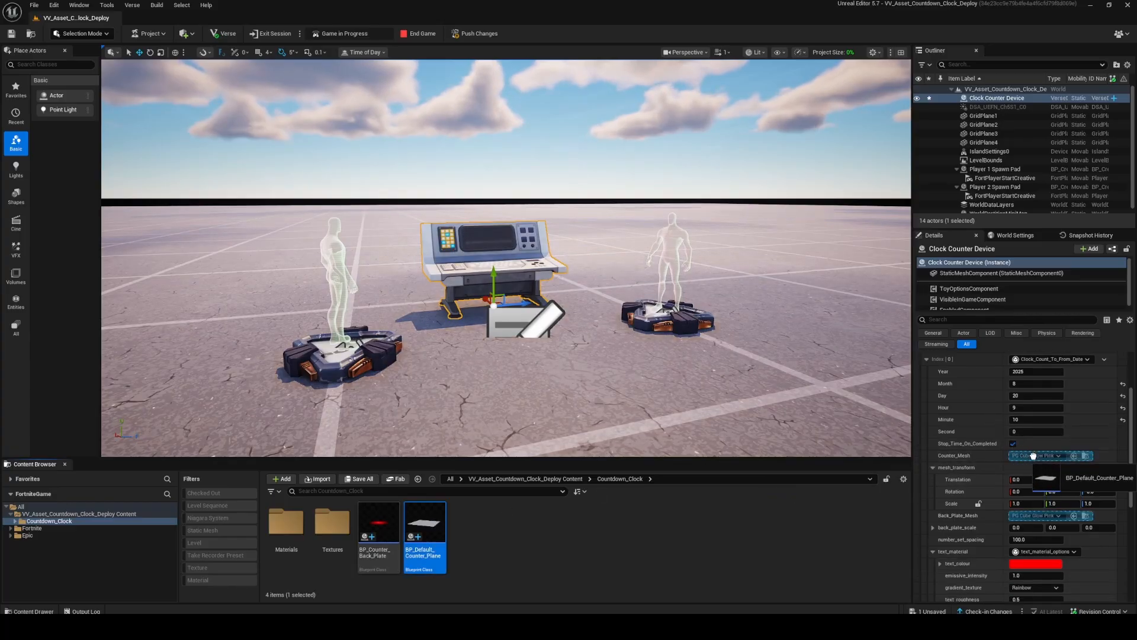
# Set the date counter's up translation to 350 and its forward rotation to 90
pyautogui.click(1063, 480)
pyautogui.write('350')
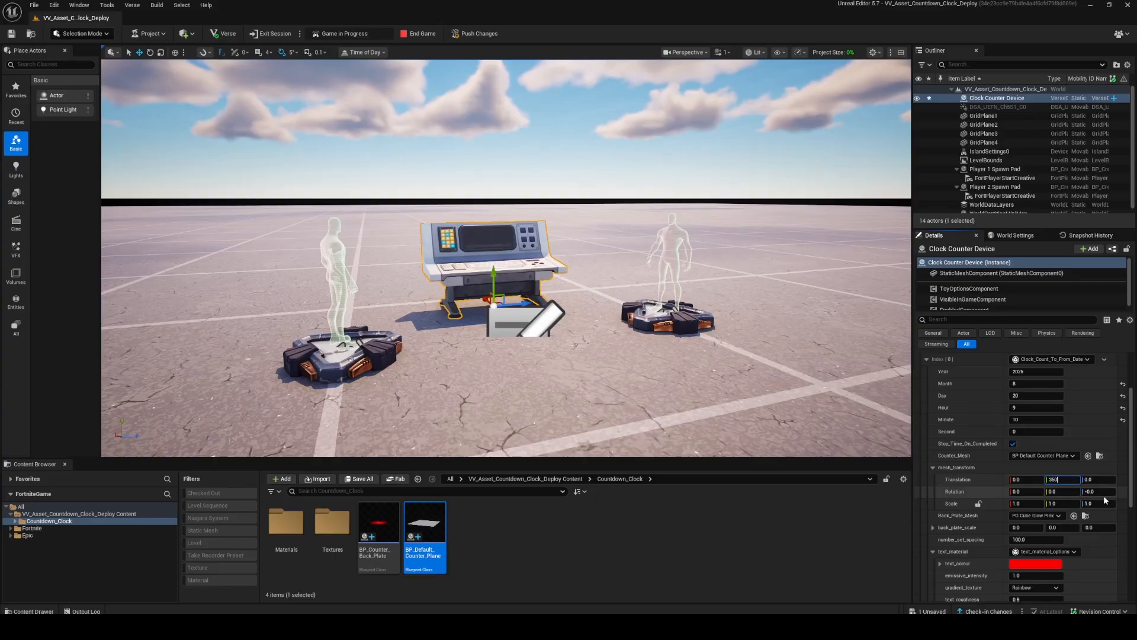
pyautogui.click(1103, 493)
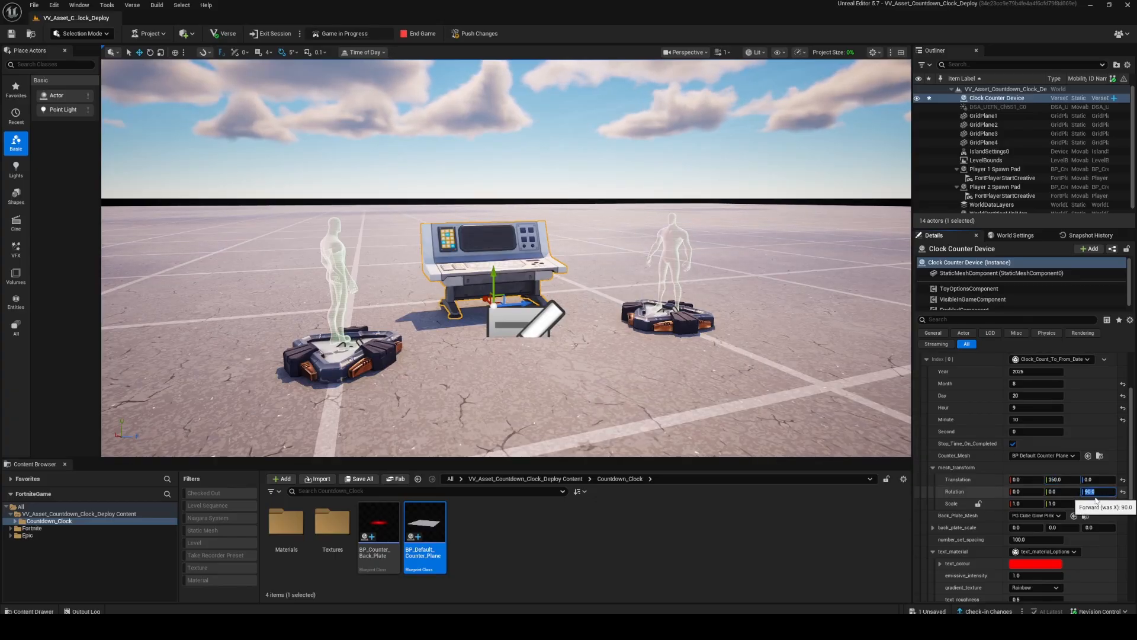
# Assign BP_Counter_Back_Plate as the date counter's Back_Plate_Mesh and collapse the text_material options
pyautogui.scroll(-1, 1012, 513)
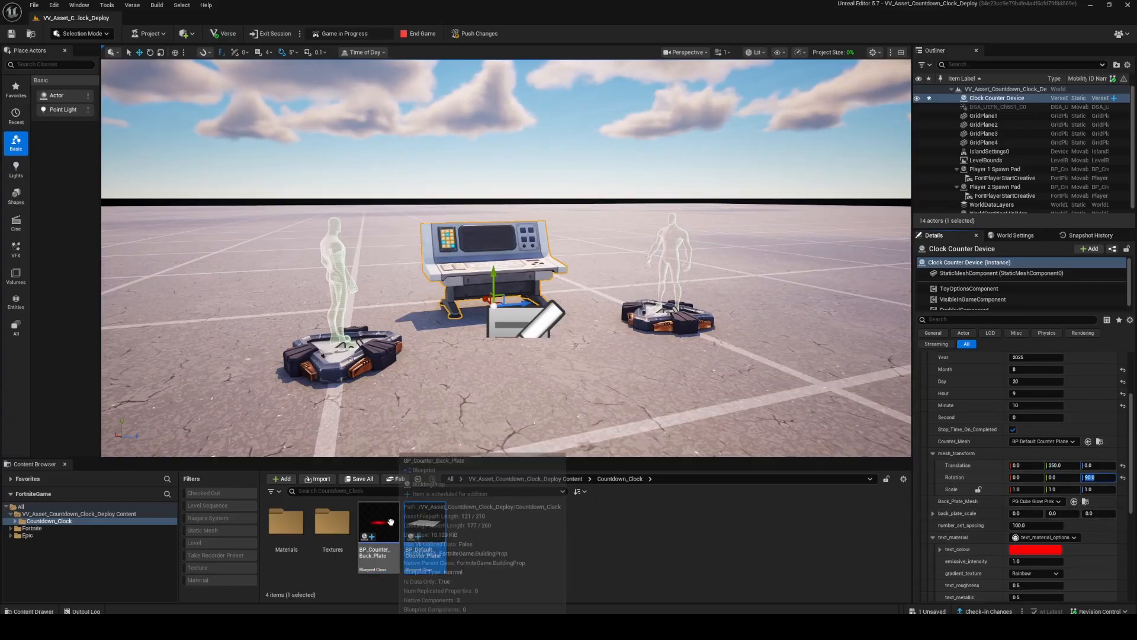
pyautogui.moveTo(379, 525); pyautogui.dragTo(1053, 502)
pyautogui.scroll(-6, 1001, 493)
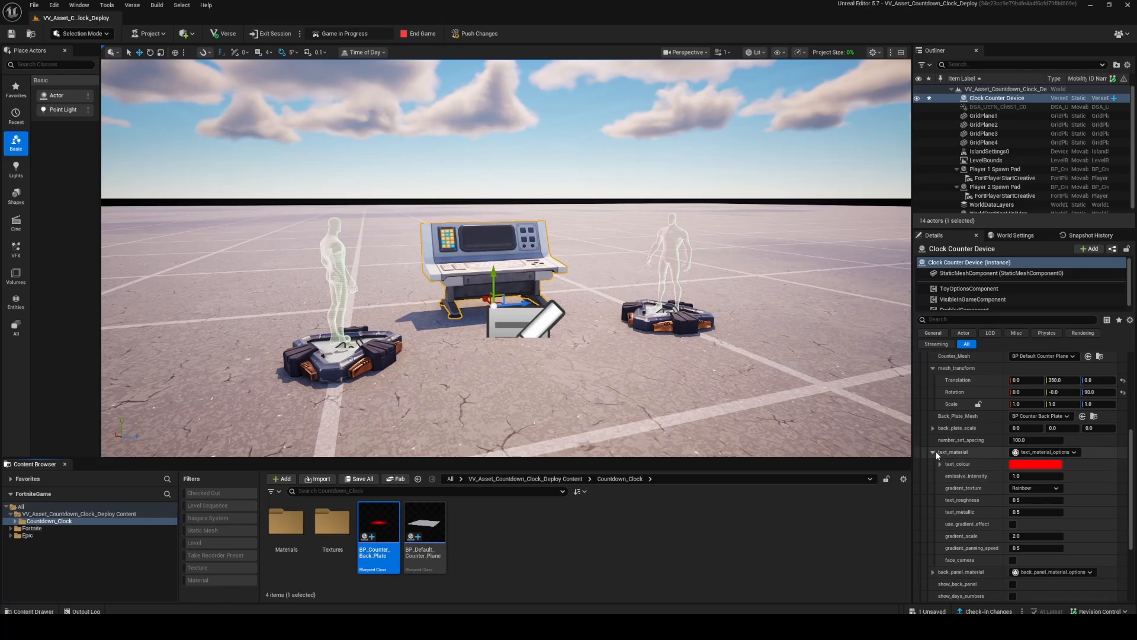
pyautogui.click(934, 452)
pyautogui.scroll(-1, 949, 480)
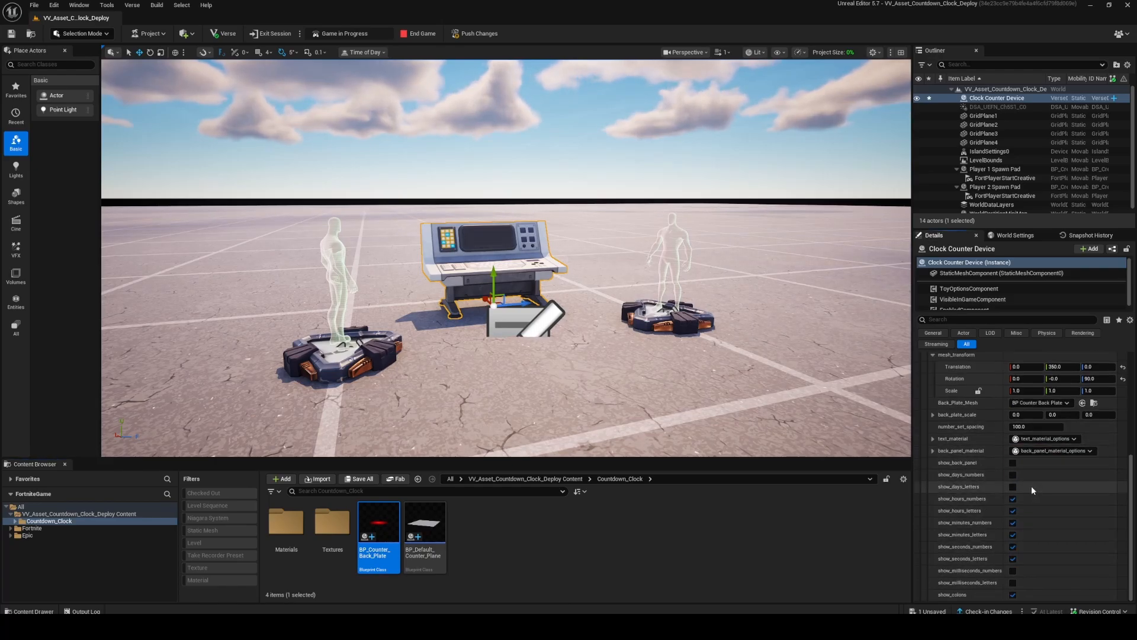
pyautogui.click(1013, 498)
pyautogui.click(1013, 511)
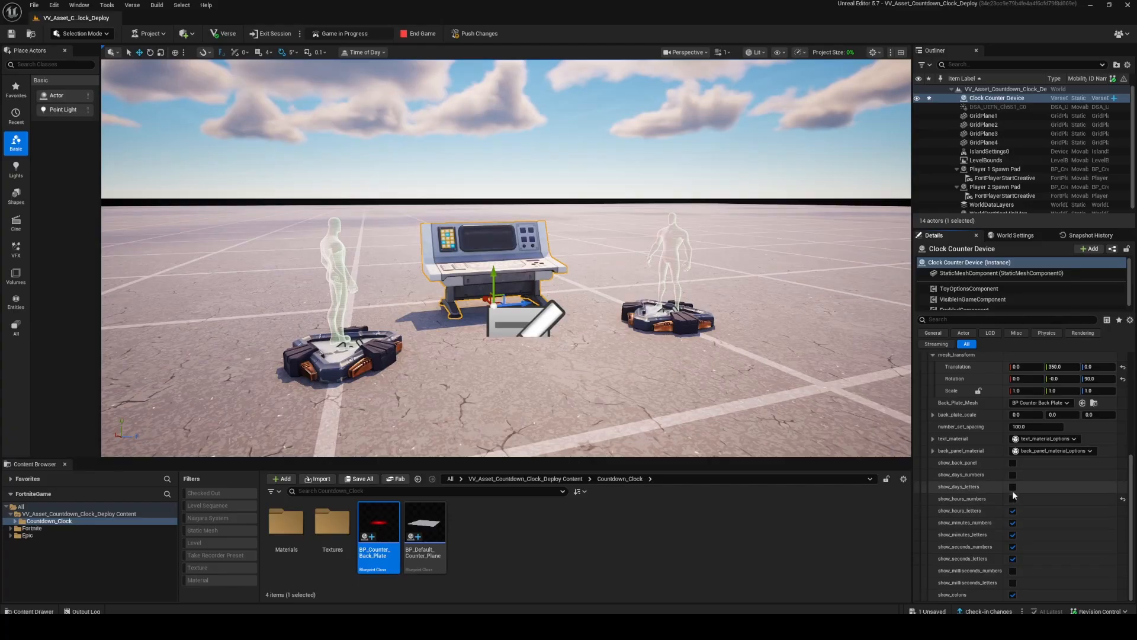
pyautogui.hotkey('ctrl', 'z')
pyautogui.hotkey('ctrl', 'z')
# Set the date counter's Hour to 10 and end the running game
pyautogui.scroll(5, 1029, 461)
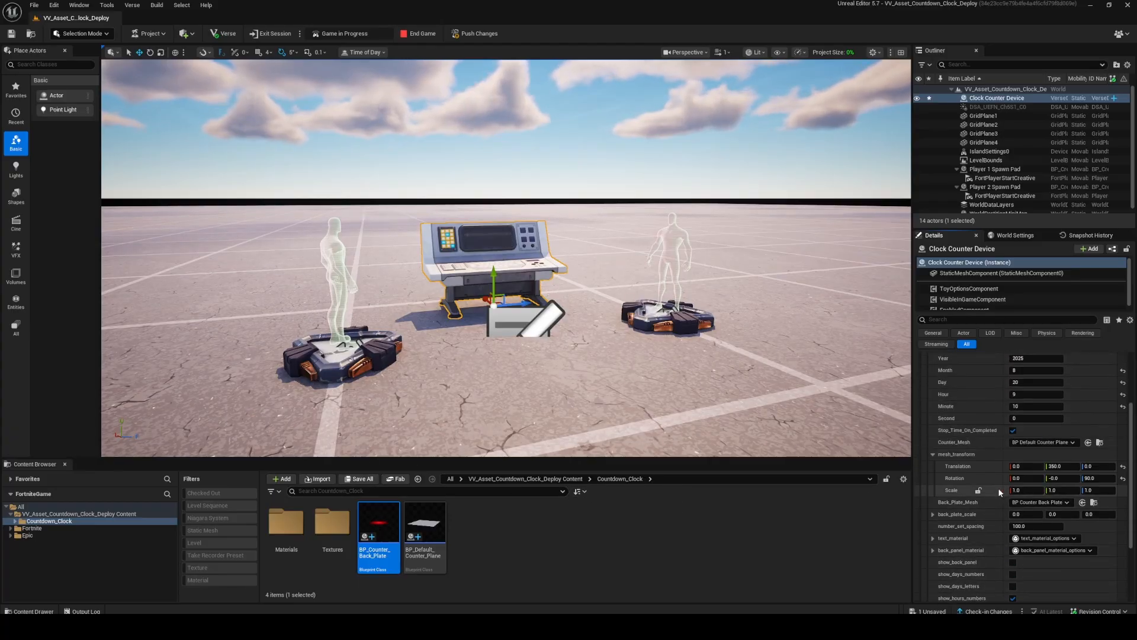
pyautogui.click(1032, 424)
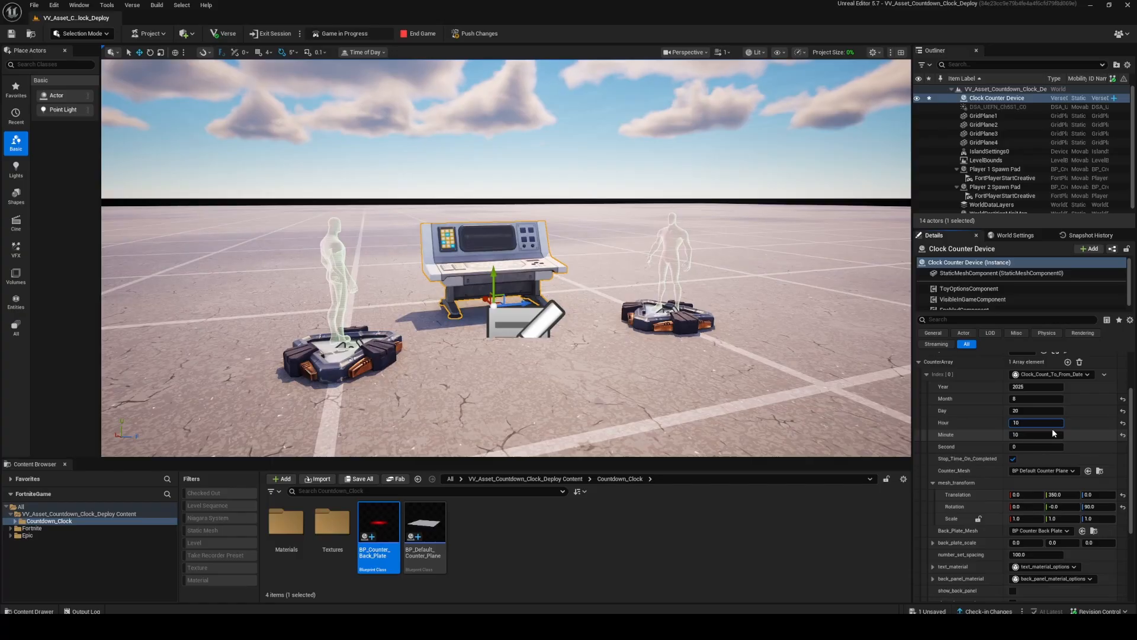
pyautogui.scroll(-5, 997, 502)
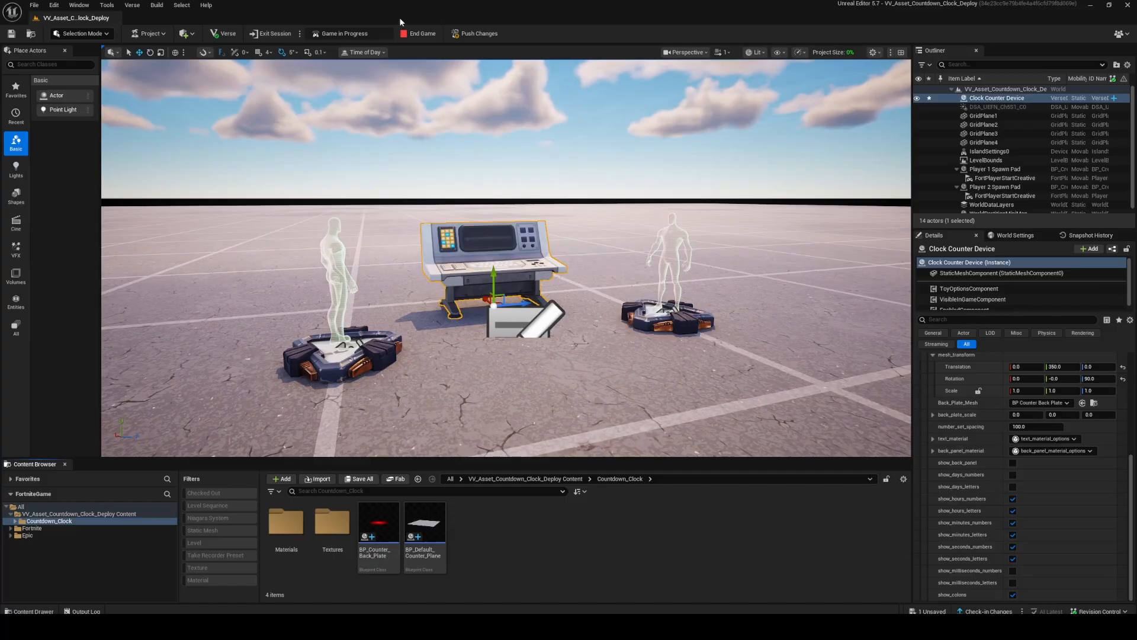
pyautogui.click(410, 36)
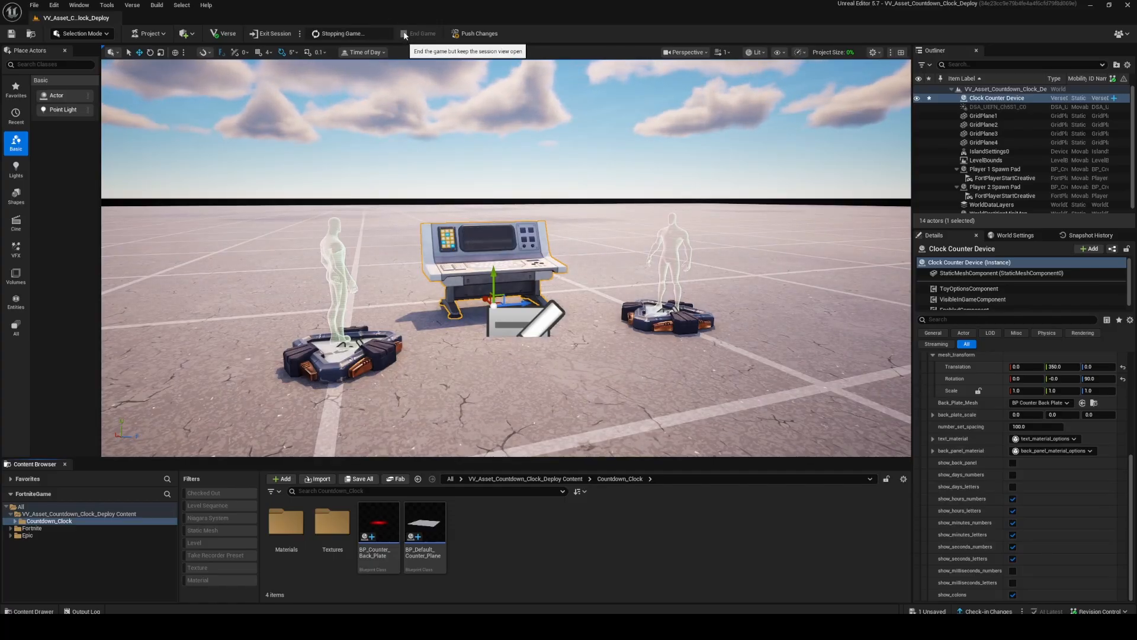
# Start a new game, check the date counter running in play, and return to the editor
pyautogui.click(404, 34)
pyautogui.moveTo(231, 627)
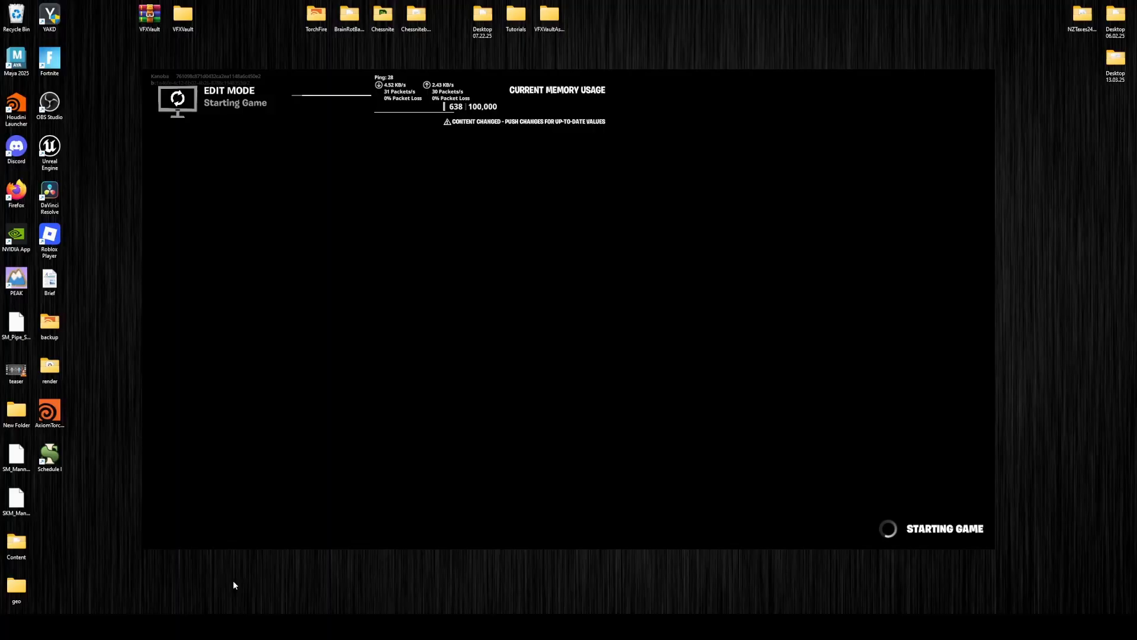
pyautogui.click(233, 581)
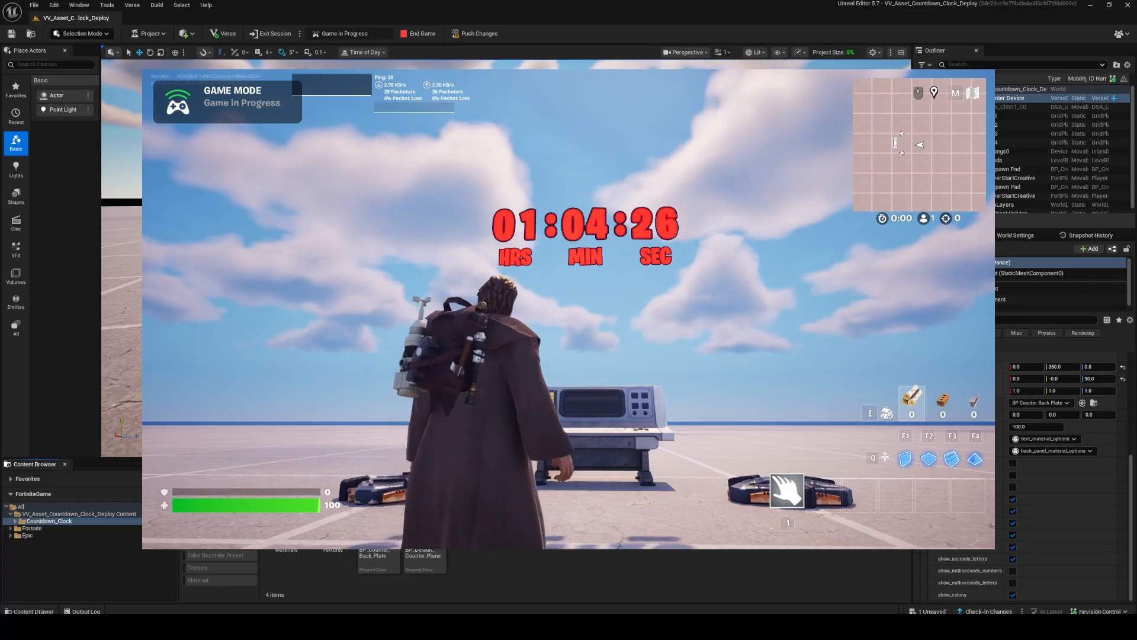
pyautogui.hotkey('alt', 'Tab')
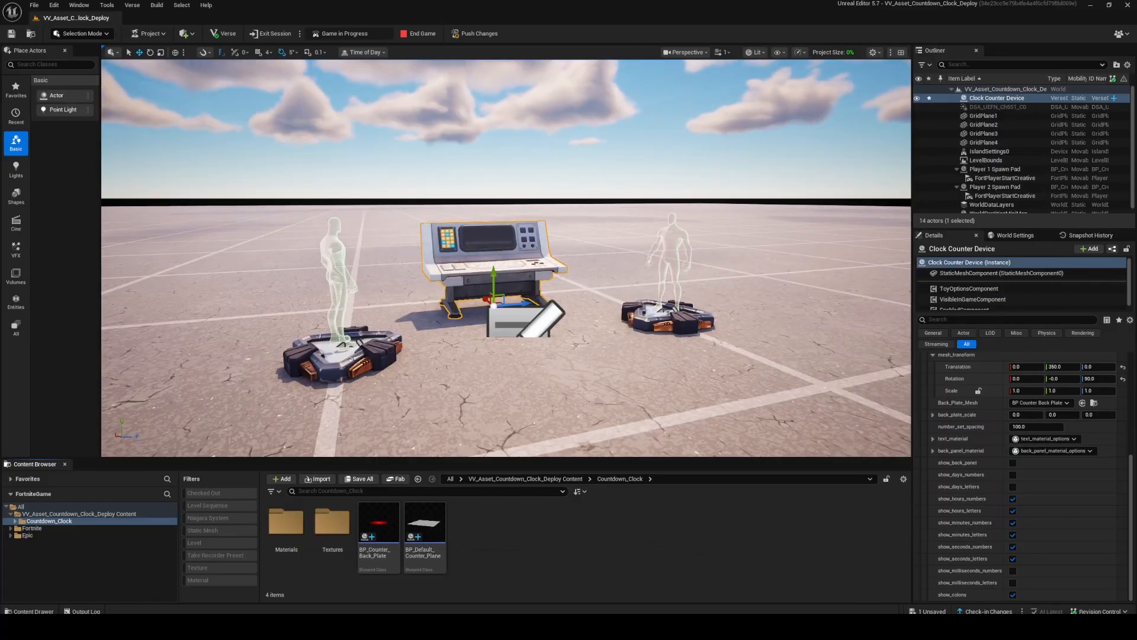
# Switch the counter to Clock_Count_Up and review its clock_speed_multiplier and stop_at_time_in_seconds settings
pyautogui.scroll(5, 1055, 414)
pyautogui.click(1052, 416)
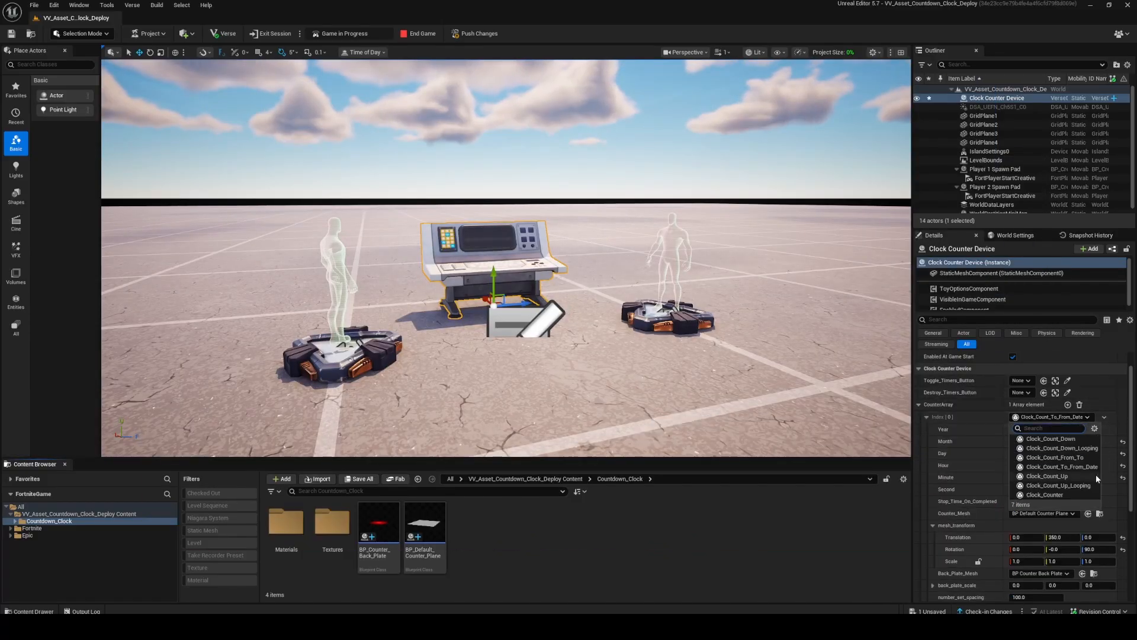
pyautogui.click(1084, 478)
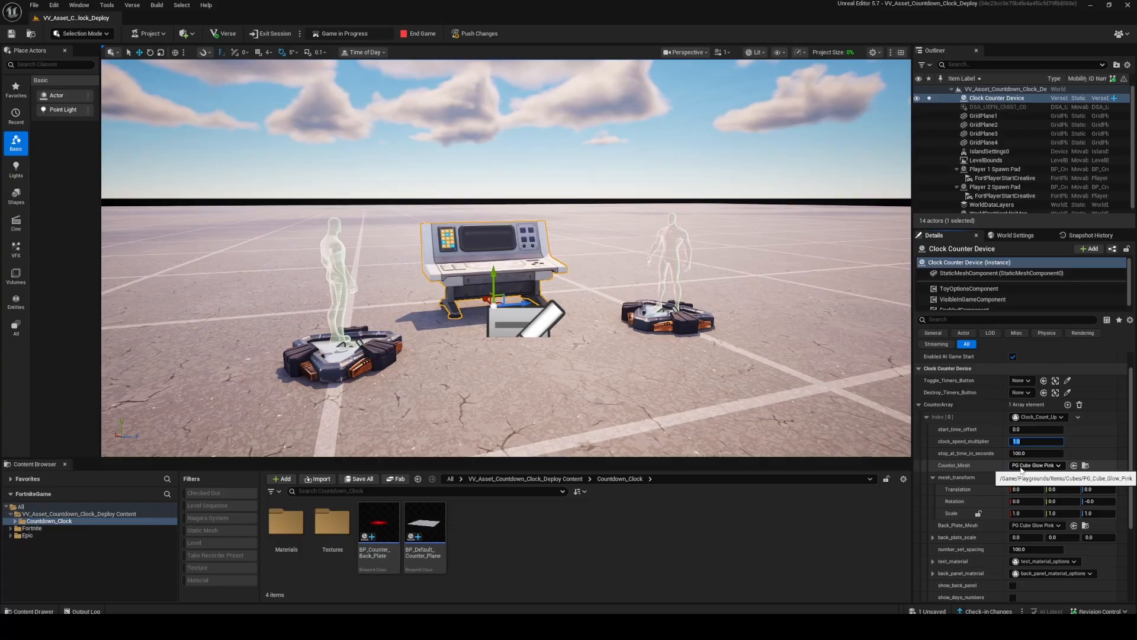
pyautogui.press('Tab')
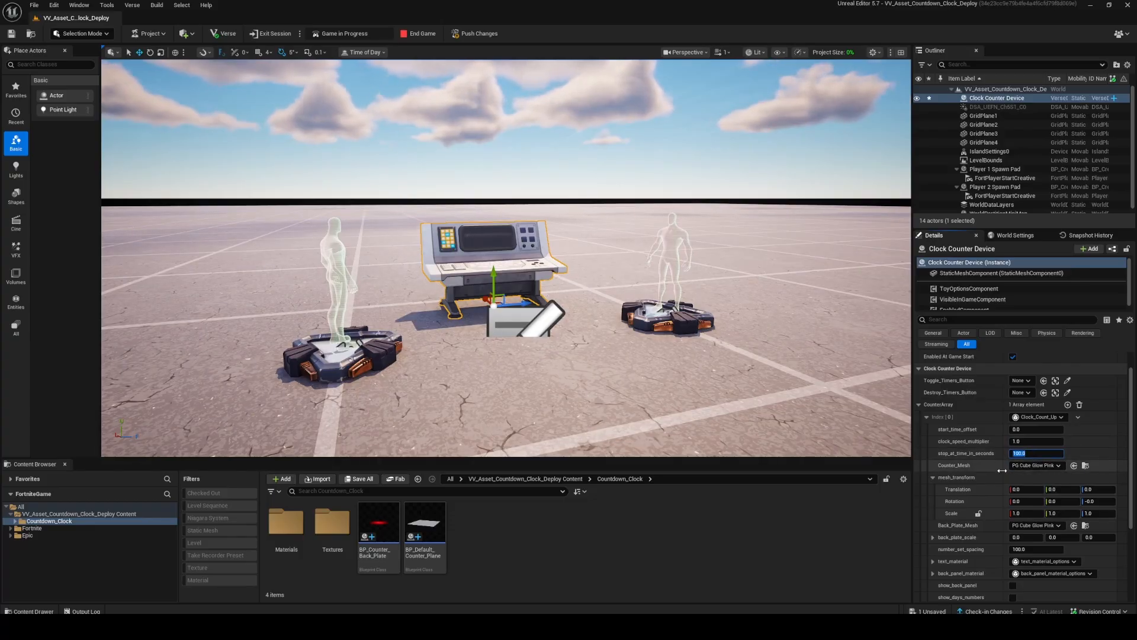
# Switch the counter to Clock_Count_Up_Looping and set its loop_time_in_seconds to 3601
pyautogui.click(1059, 417)
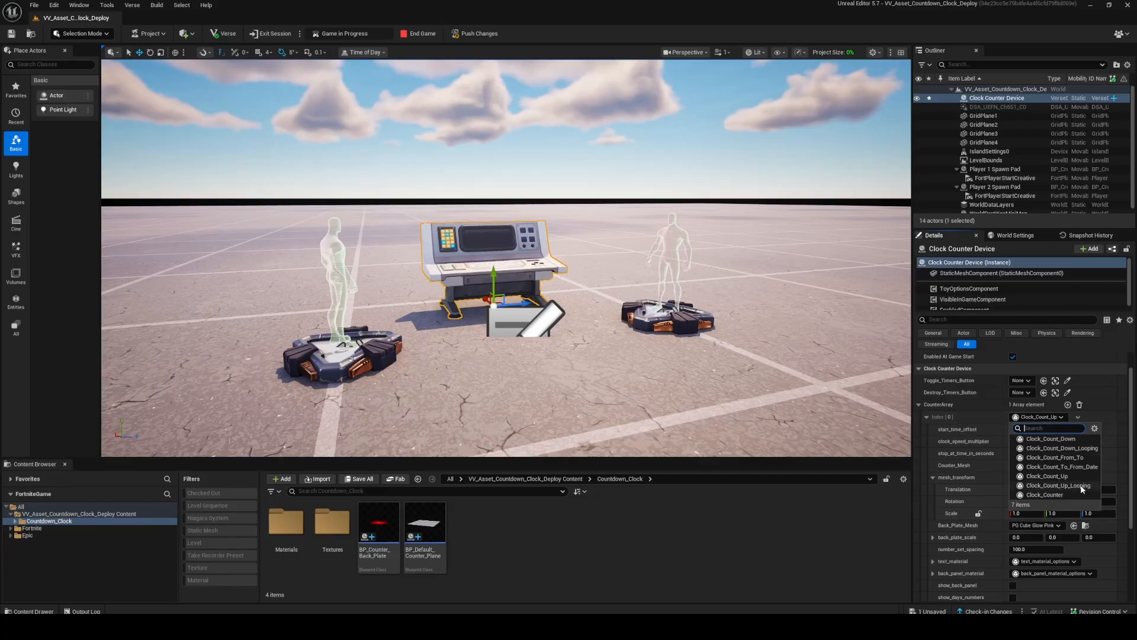
pyautogui.click(1051, 484)
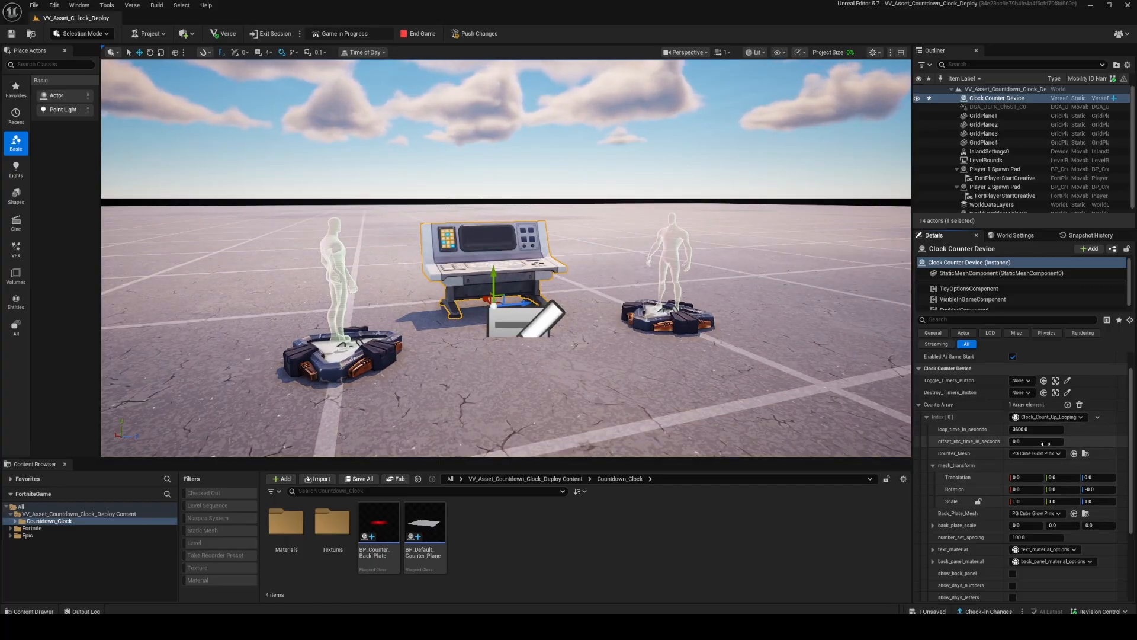
pyautogui.click(1052, 431)
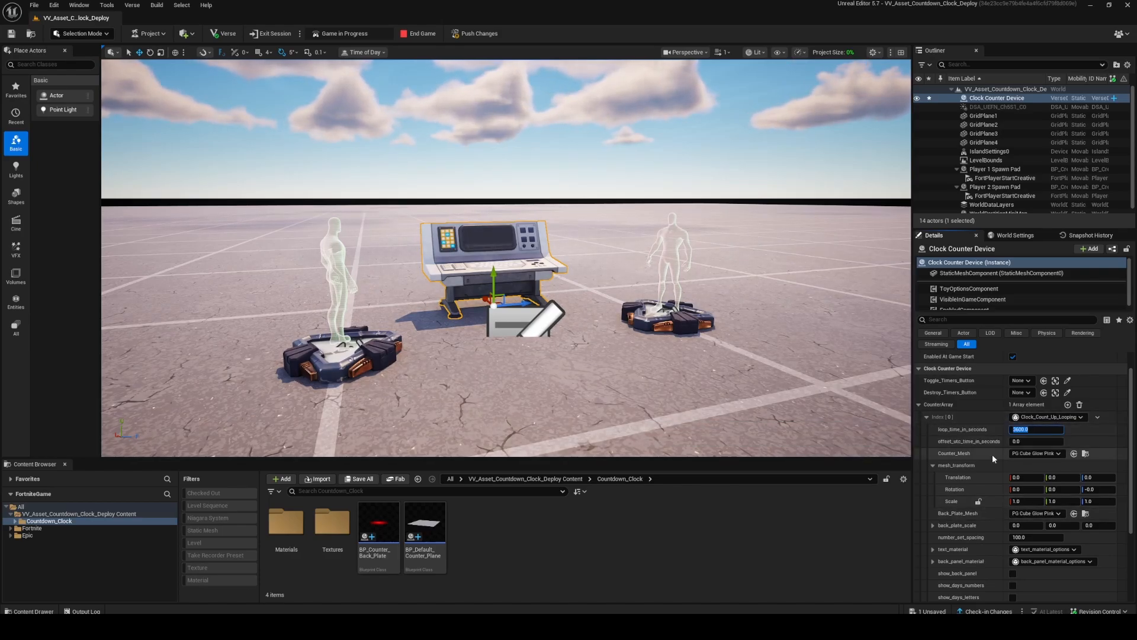
pyautogui.scroll(-2, 993, 456)
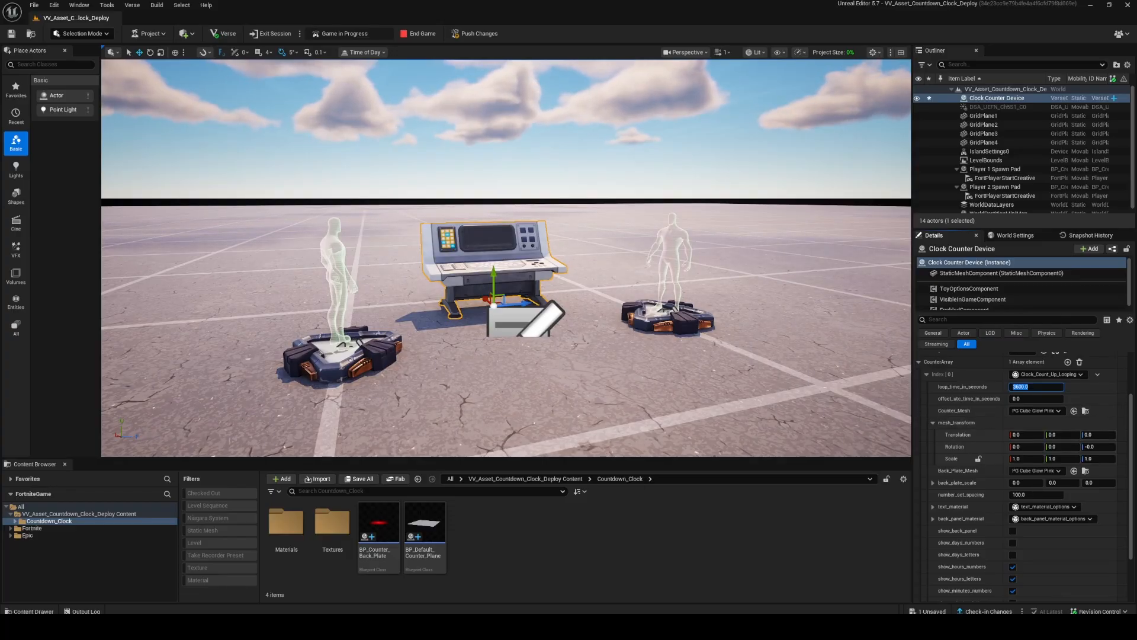
pyautogui.scroll(1, 1064, 396)
pyautogui.click(1065, 389)
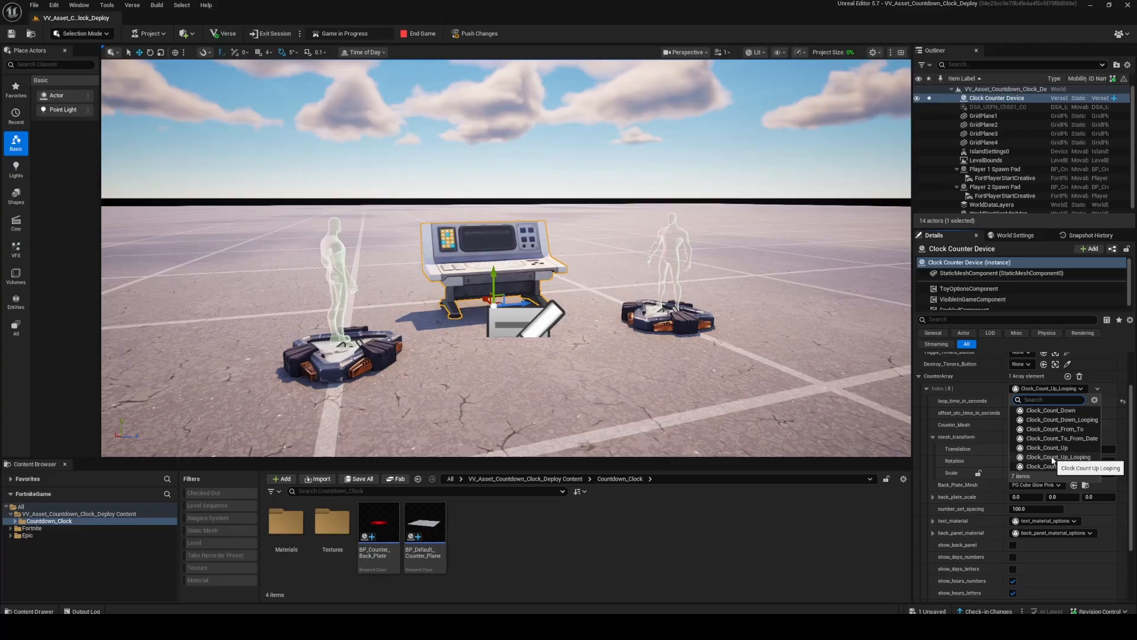
pyautogui.click(820, 528)
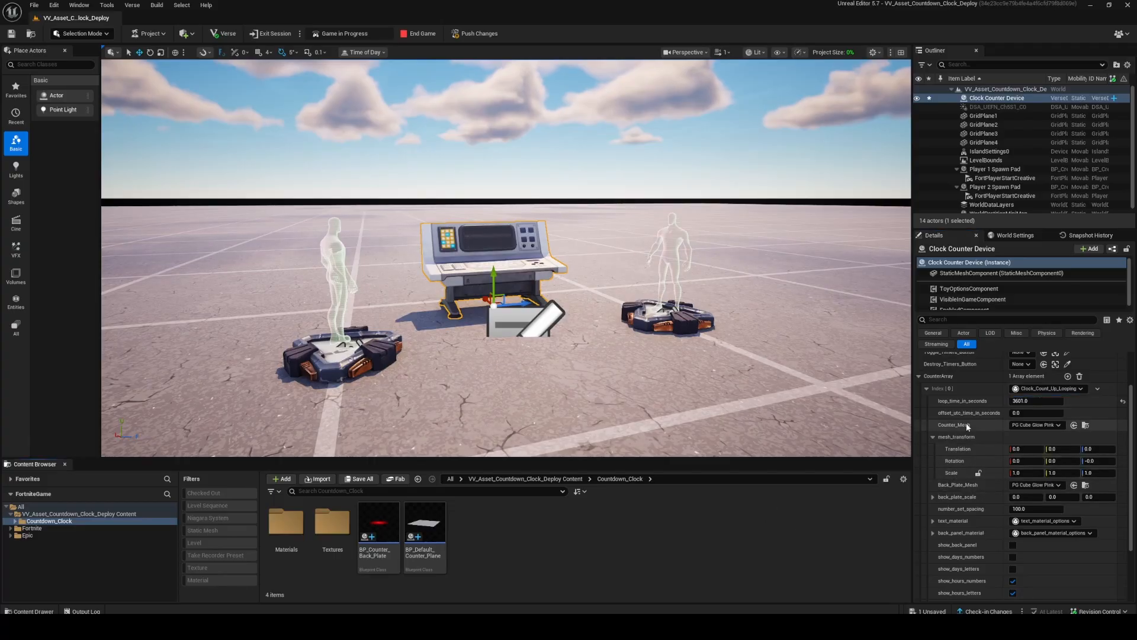
# Look through the looping counter's display options and set loop_time_in_seconds to 3600
pyautogui.scroll(-2, 969, 408)
pyautogui.scroll(-2, 960, 450)
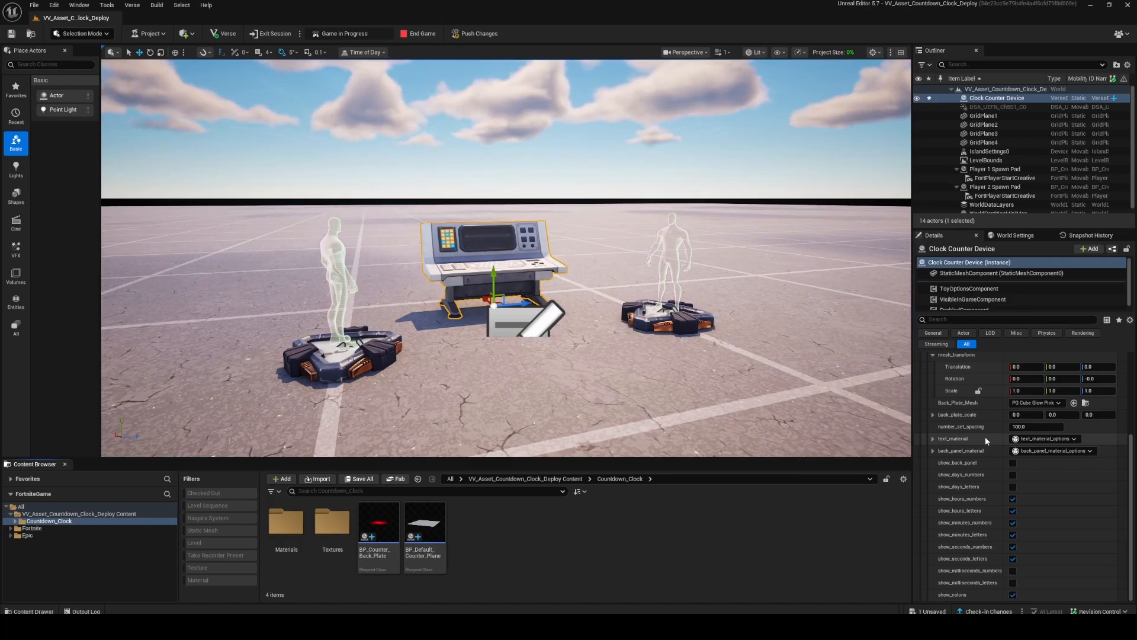
pyautogui.scroll(3, 986, 436)
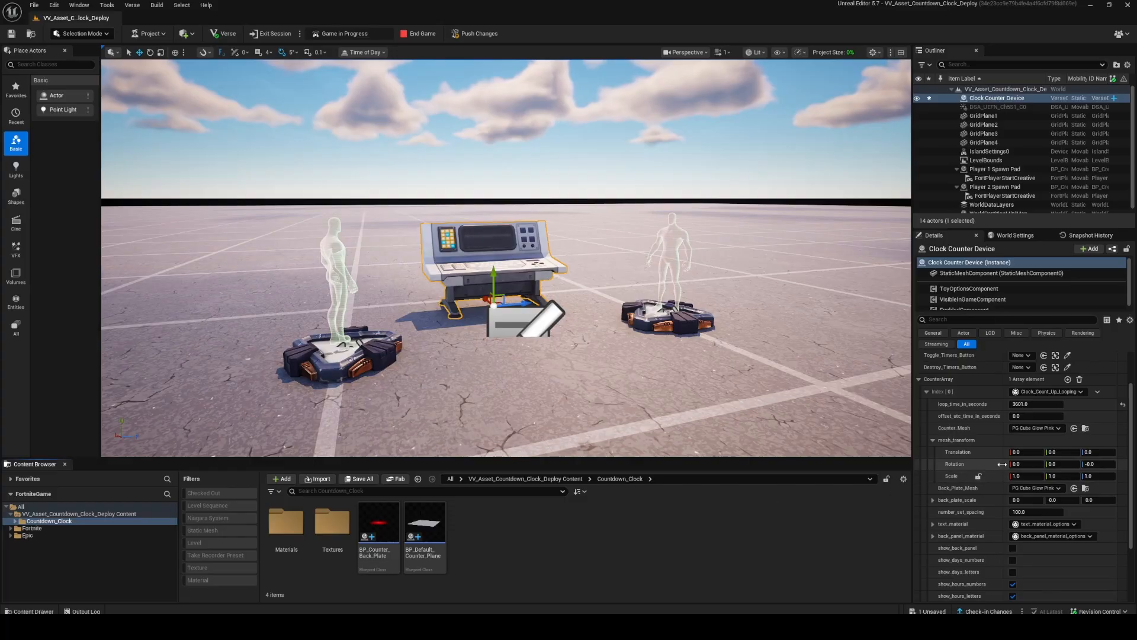
pyautogui.click(1049, 404)
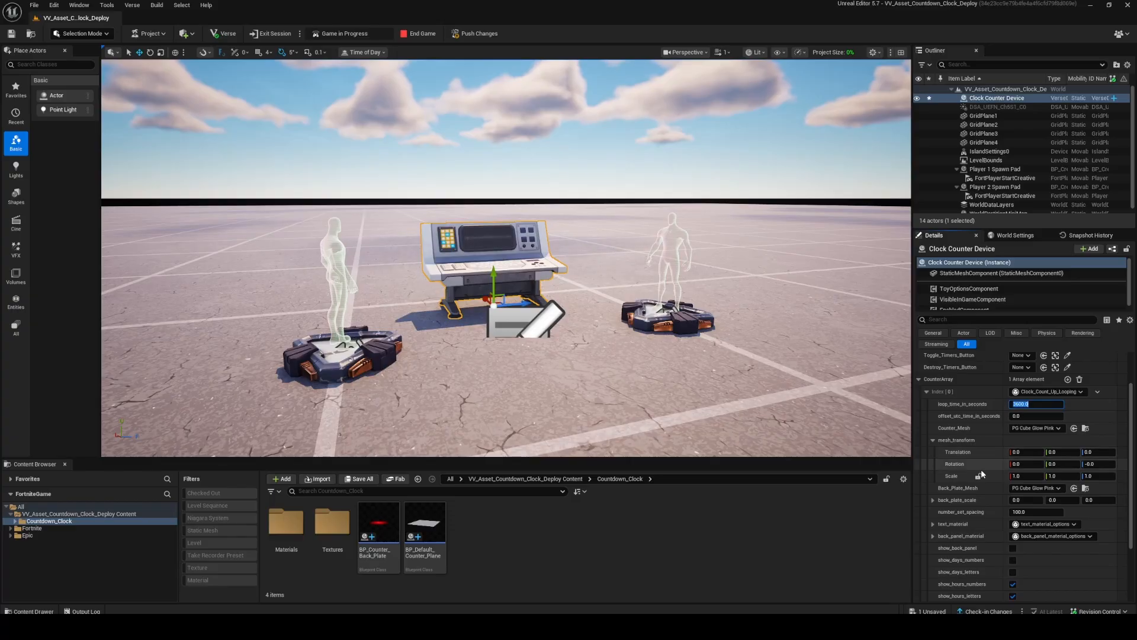
# Set the count-up looping counter's up translation to 350 and its forward rotation to 90
pyautogui.click(1066, 452)
pyautogui.write('350')
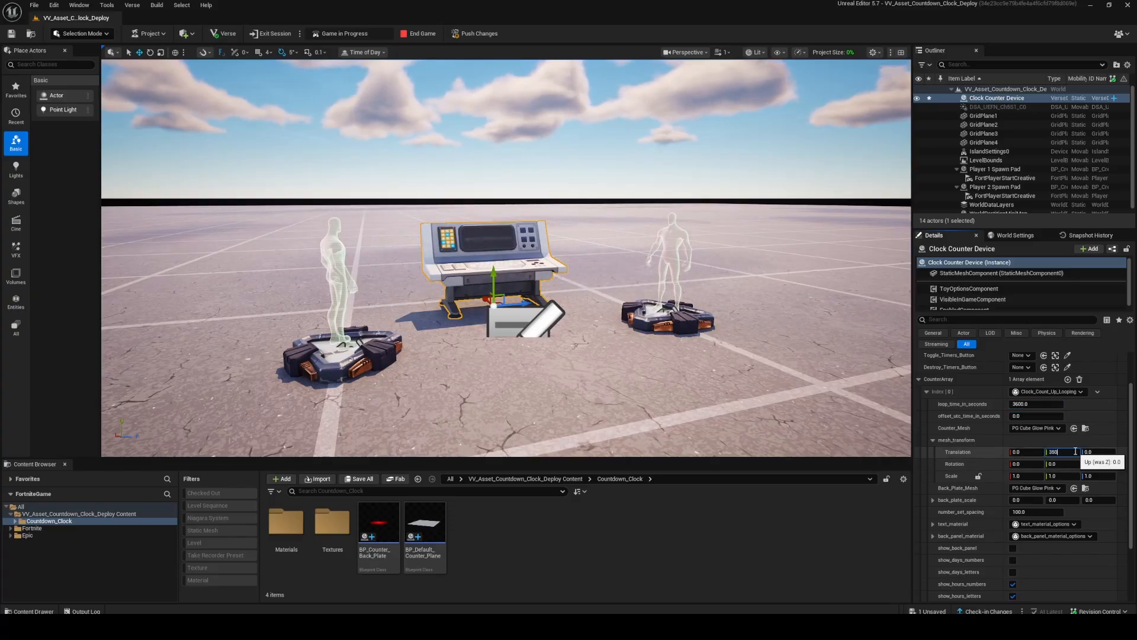
pyautogui.click(1088, 463)
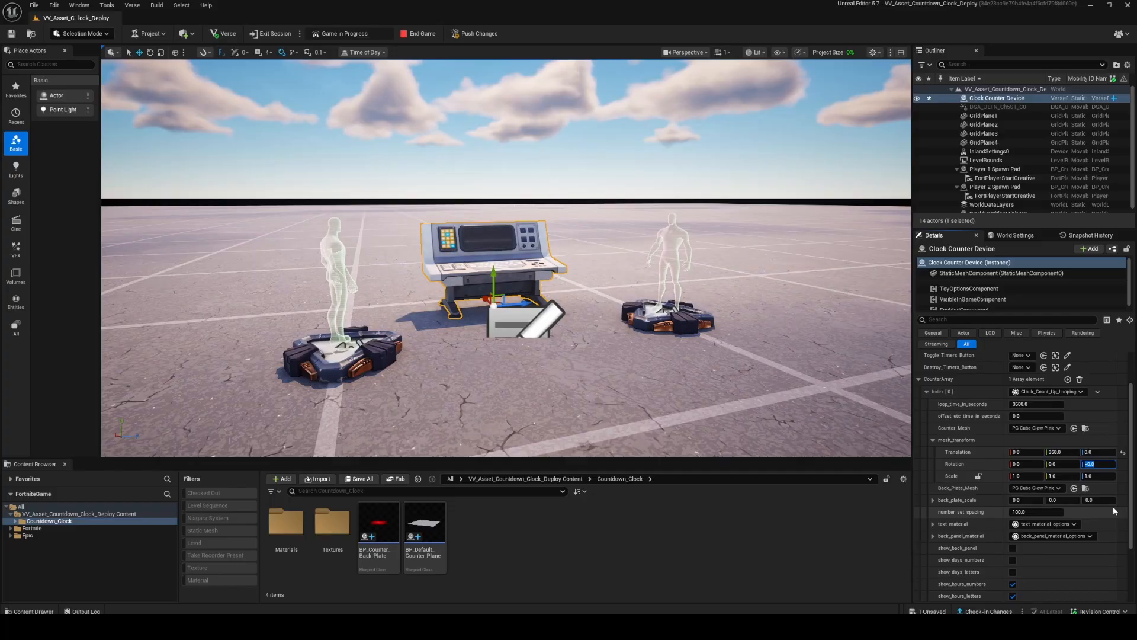
pyautogui.write('90')
pyautogui.press('Return')
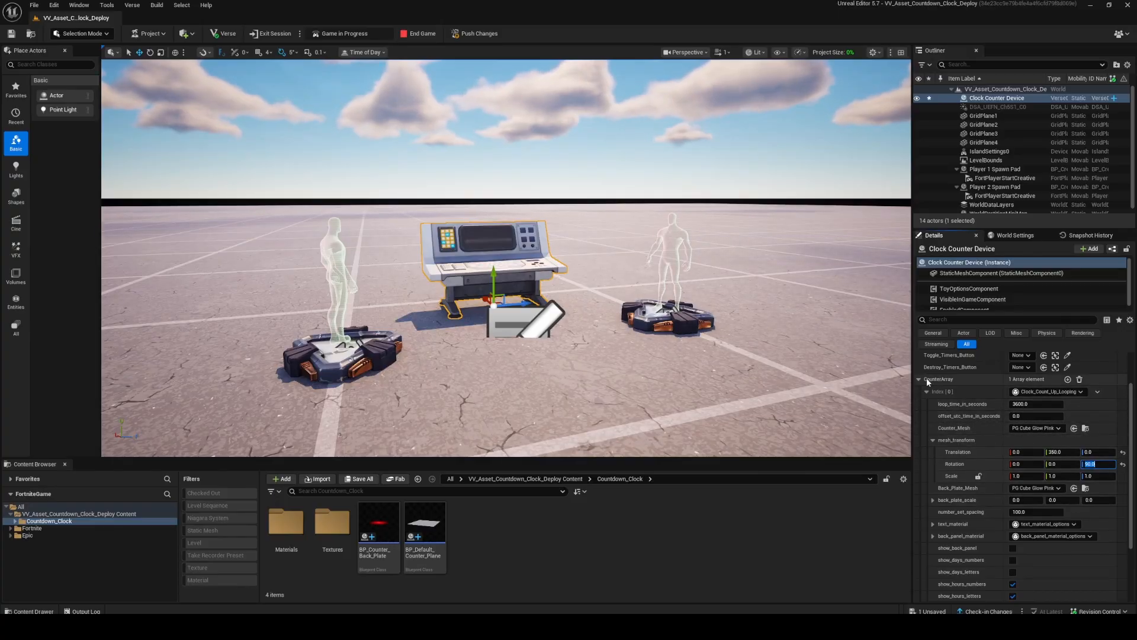
# Add two more elements to the CounterArray and collapse the expanded counter entries
pyautogui.click(1068, 379)
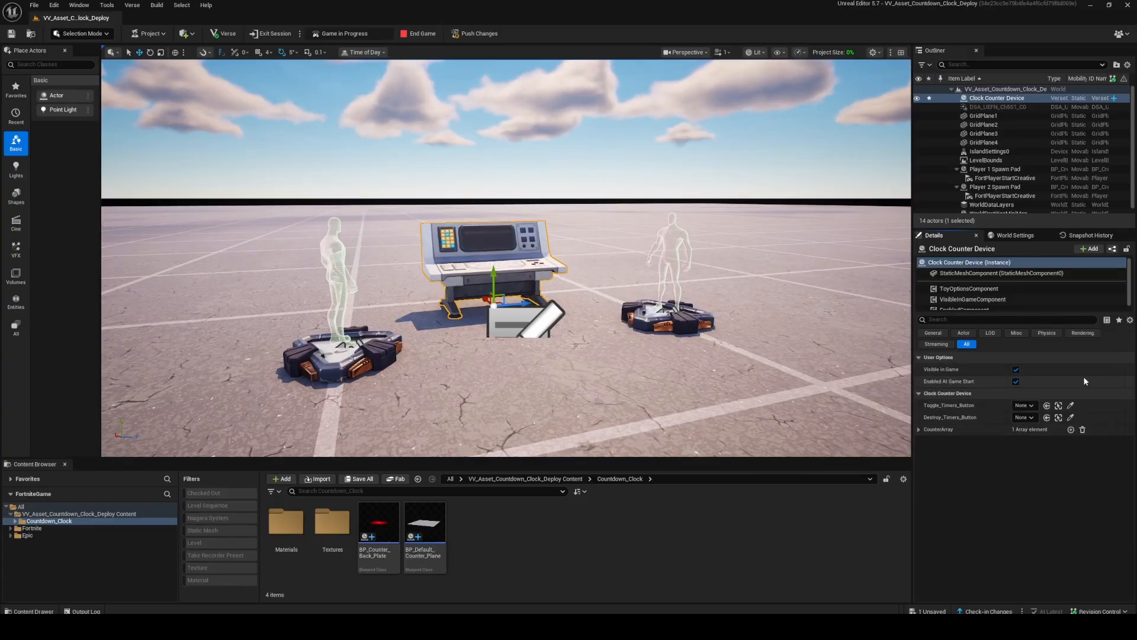
pyautogui.click(1068, 429)
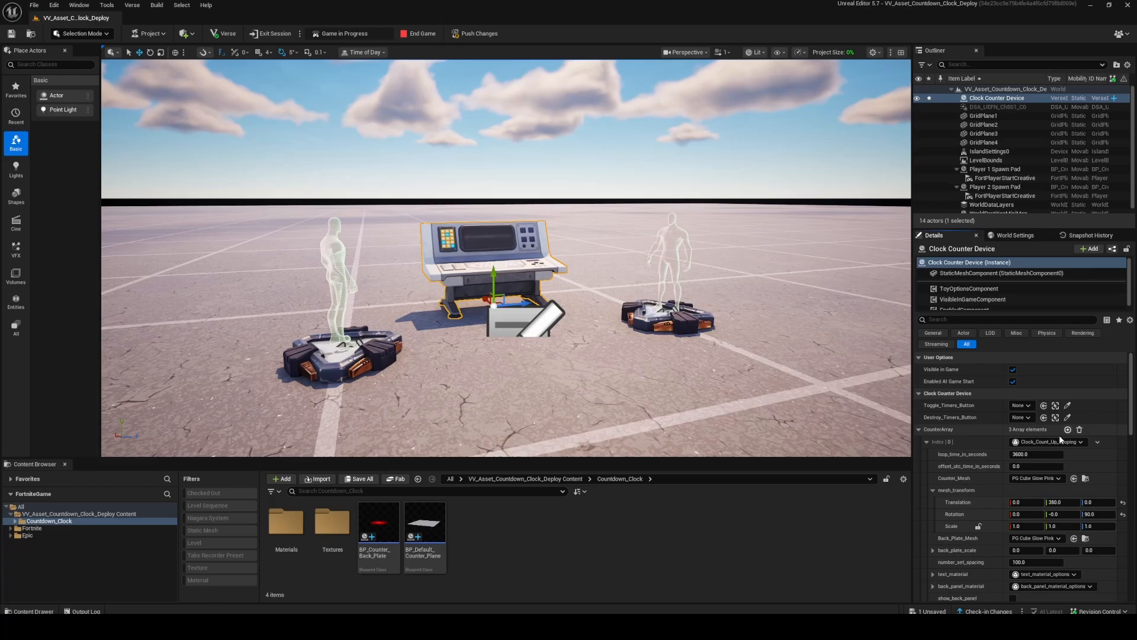
pyautogui.click(927, 442)
pyautogui.click(927, 454)
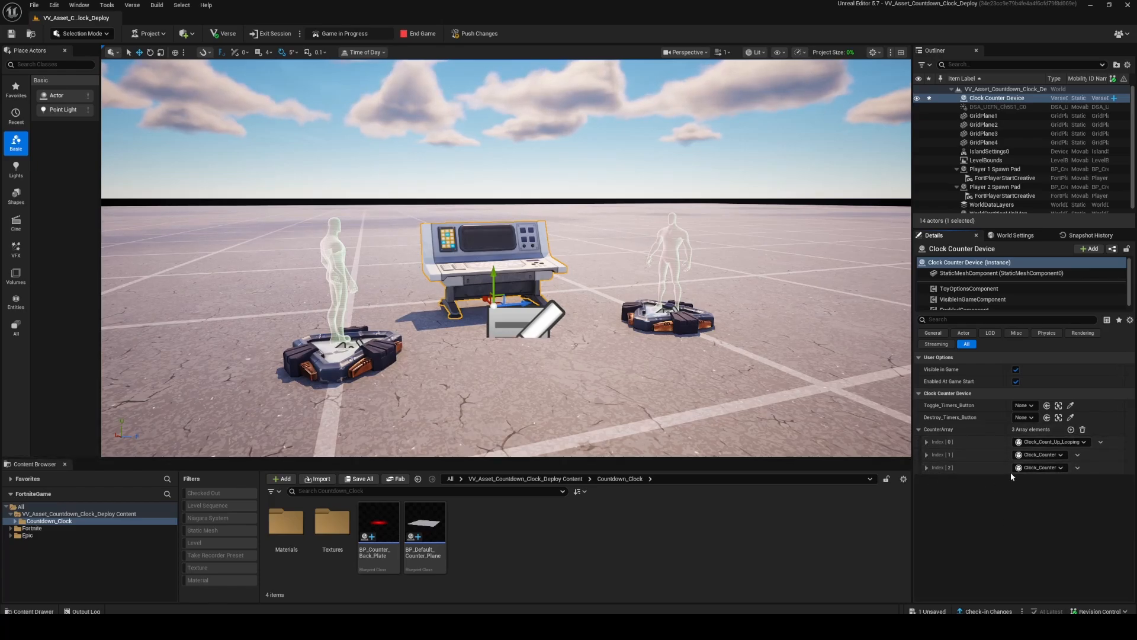
# Set the second counter's type to Clock_Count_Down_Looping and the third's to Clock_Count_To_From_Date
pyautogui.click(1059, 455)
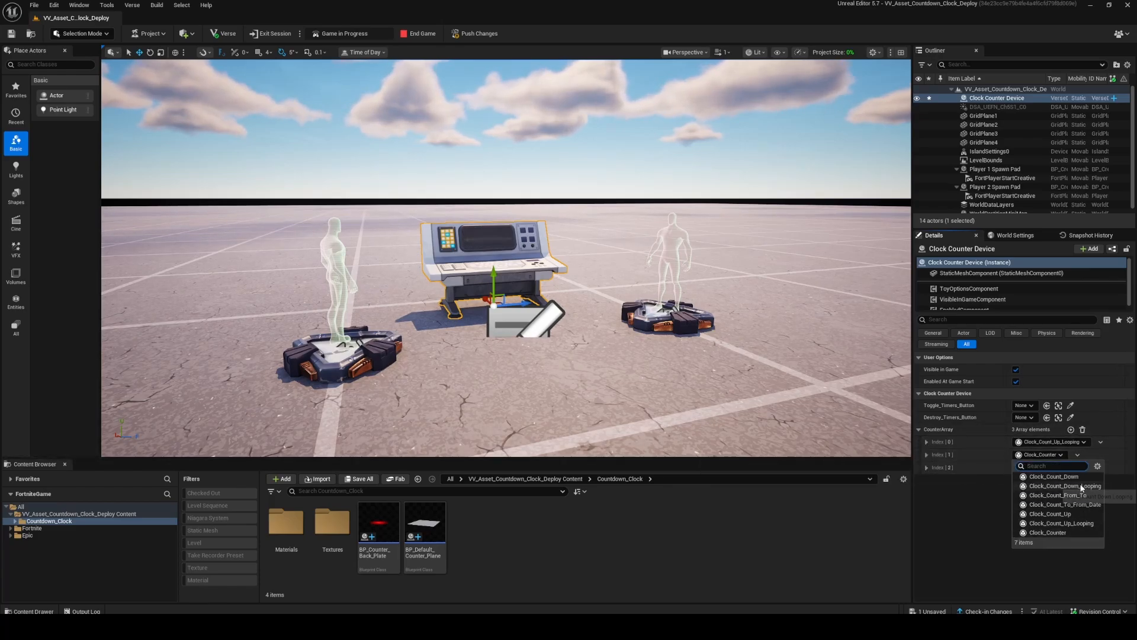
pyautogui.click(1081, 486)
pyautogui.click(1045, 468)
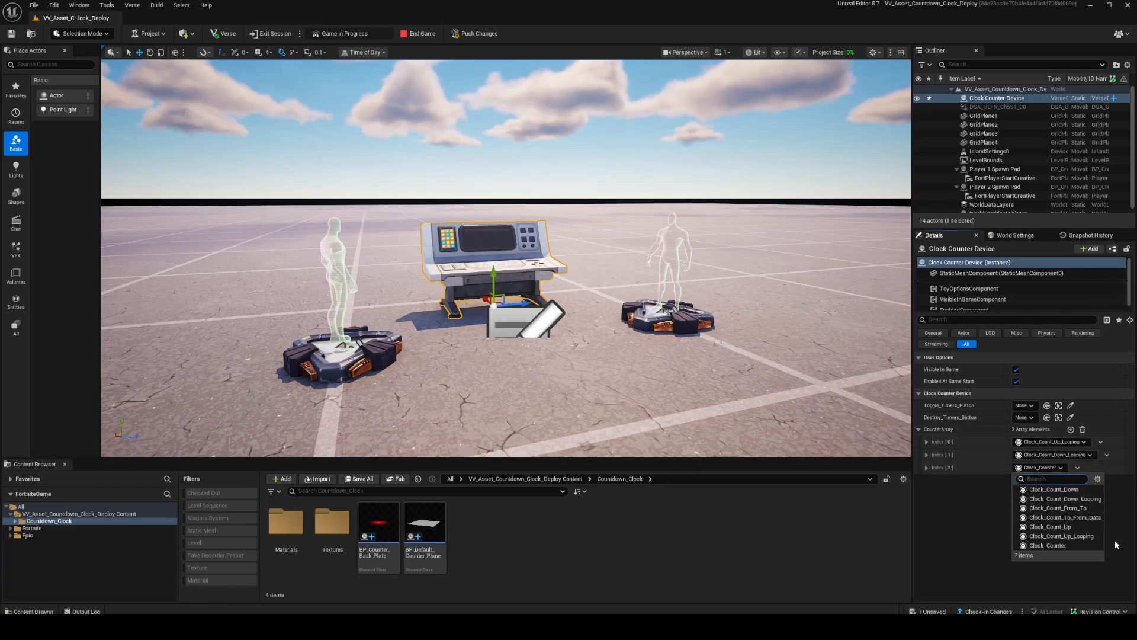
pyautogui.click(1061, 518)
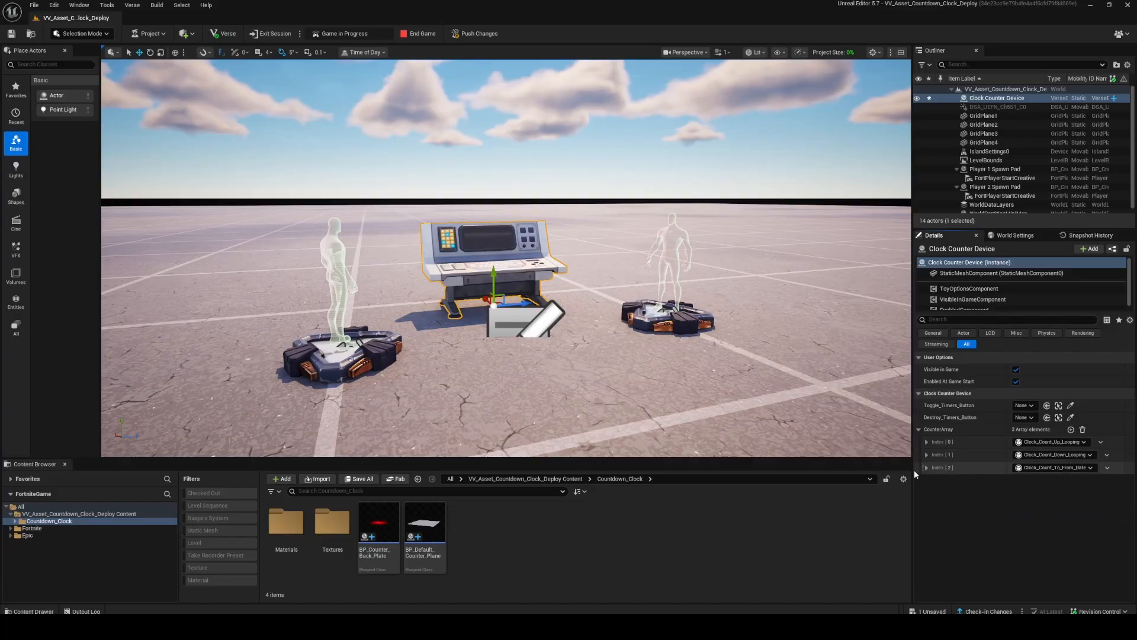
# Assign BP_Default_Counter_Plane as the first counter's Counter_Mesh and BP_Counter_Back_Plate as its Back_Plate_Mesh
pyautogui.click(928, 442)
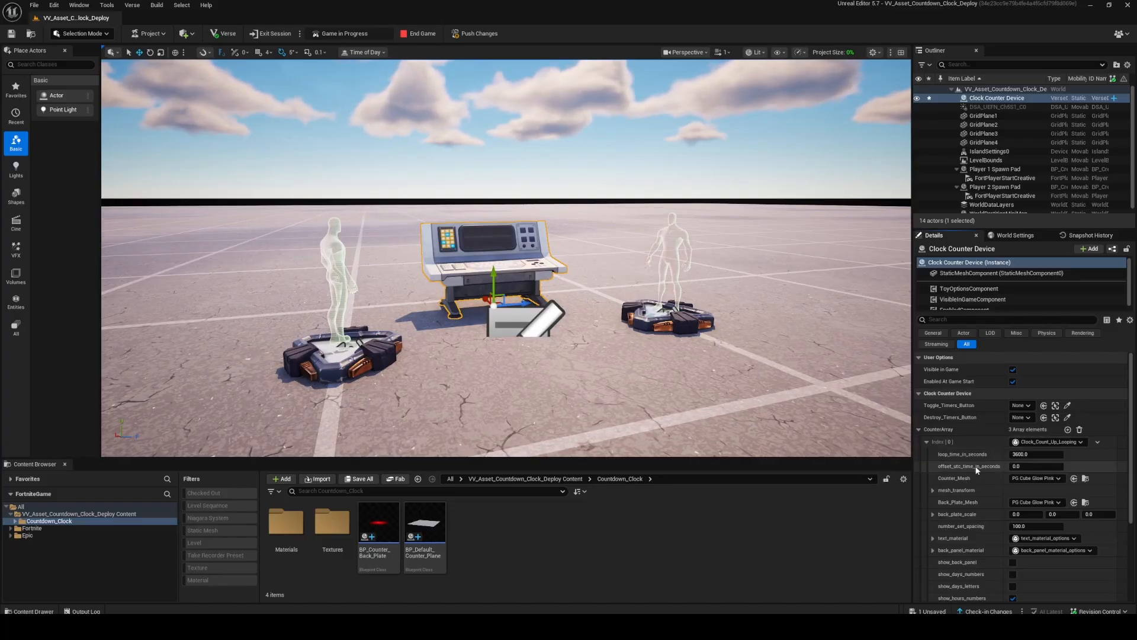
pyautogui.scroll(-2, 995, 441)
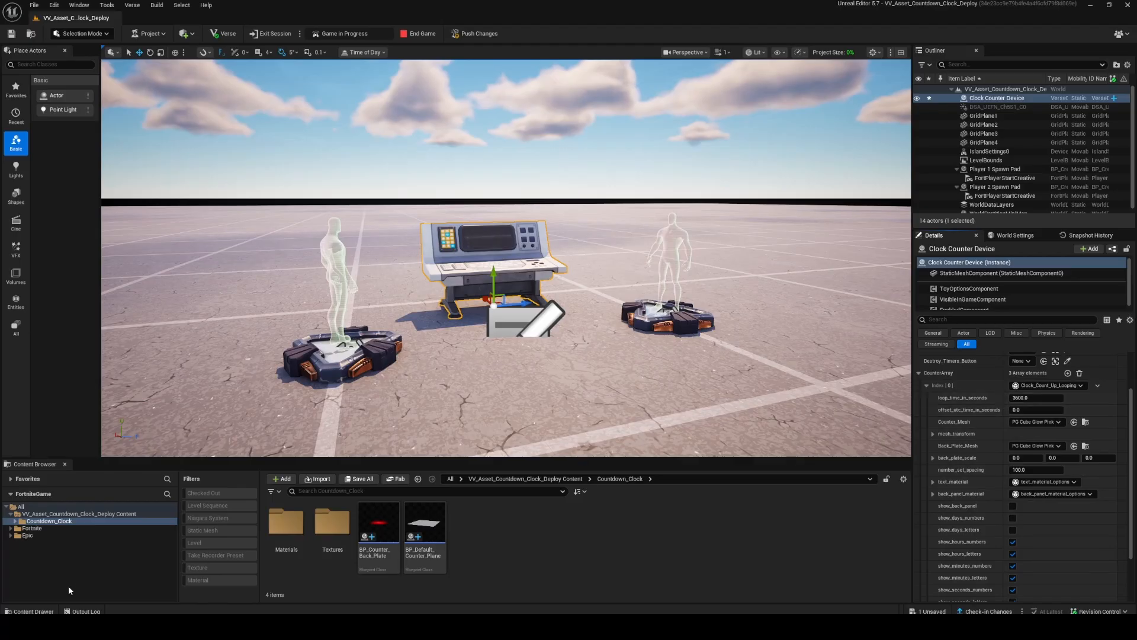
pyautogui.moveTo(424, 524); pyautogui.dragTo(1052, 427)
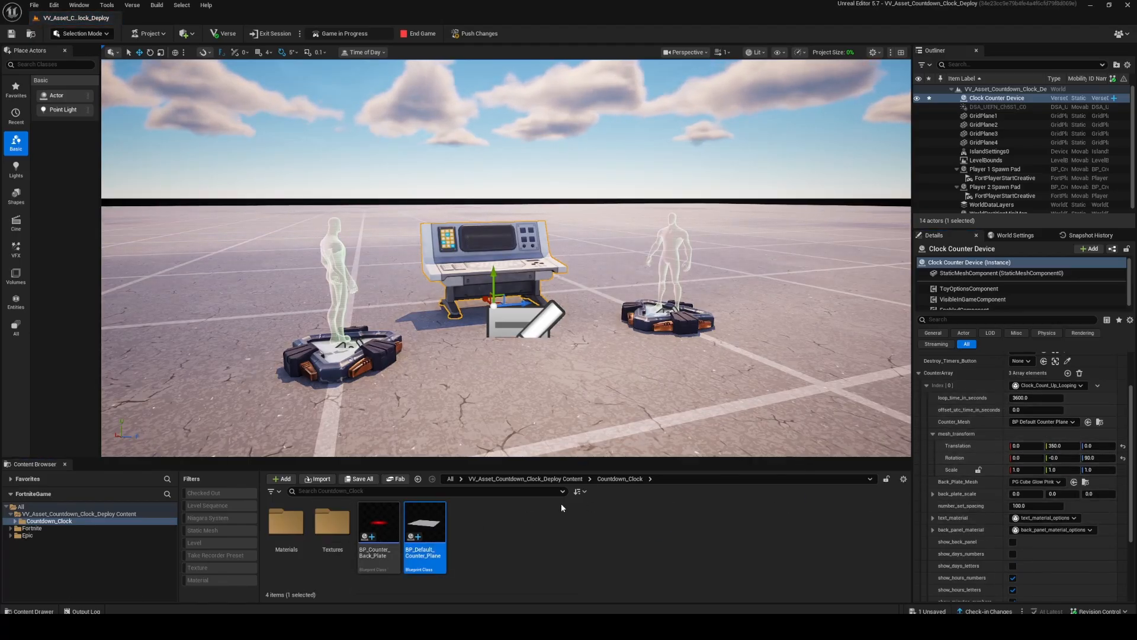
pyautogui.moveTo(379, 524); pyautogui.dragTo(1053, 481)
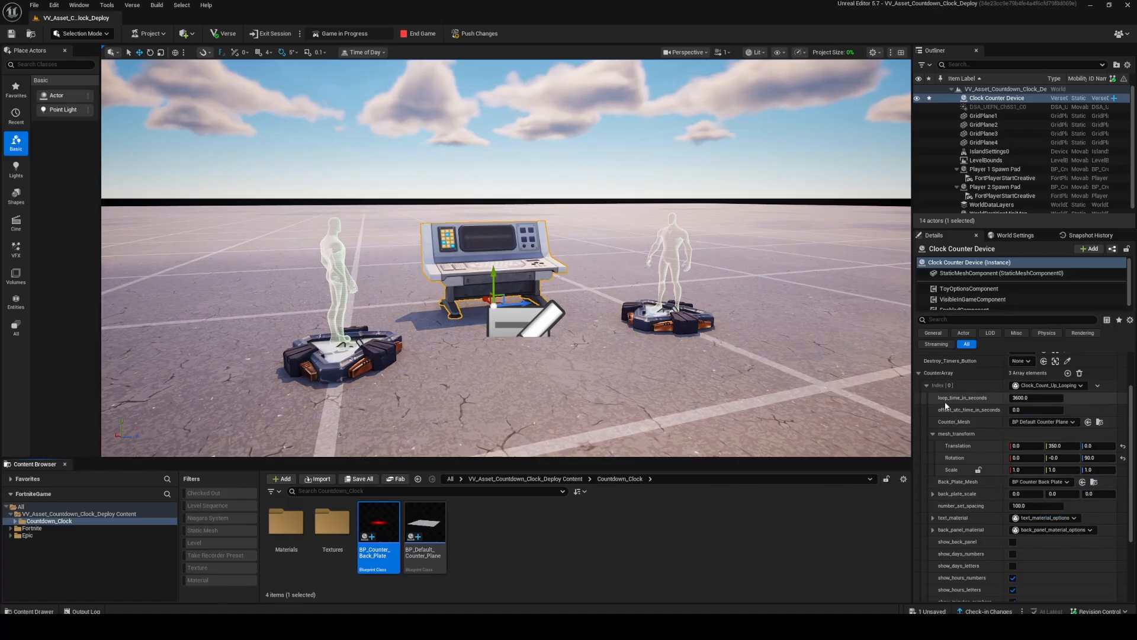
pyautogui.scroll(2, 929, 384)
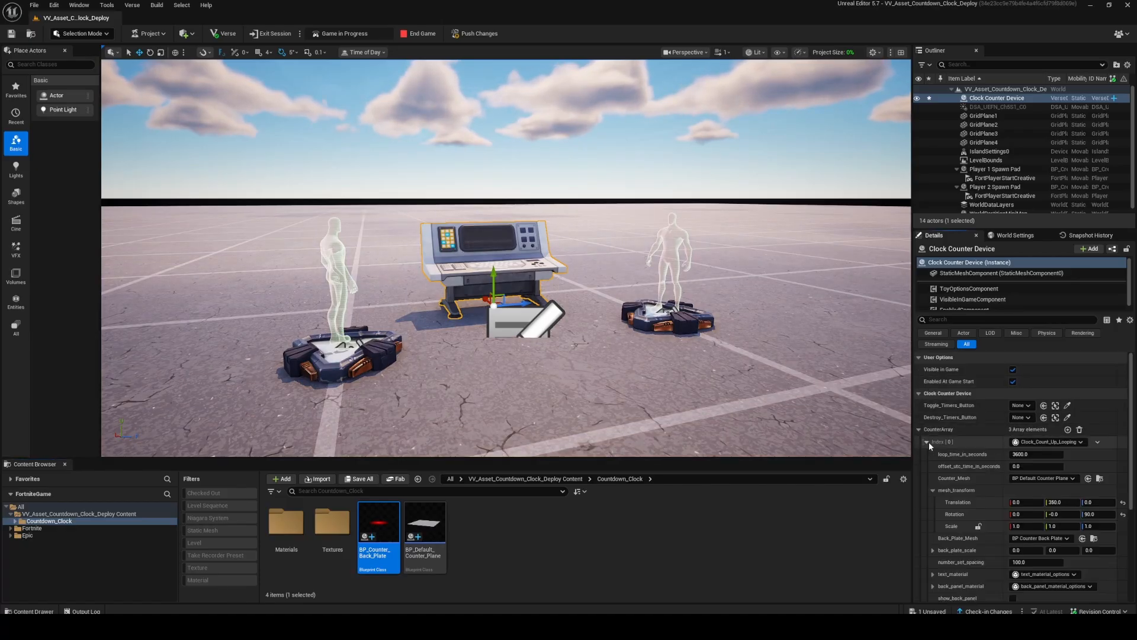
# Enable the back panel plus the days and milliseconds numbers and letters for the first counter
pyautogui.scroll(-5, 929, 441)
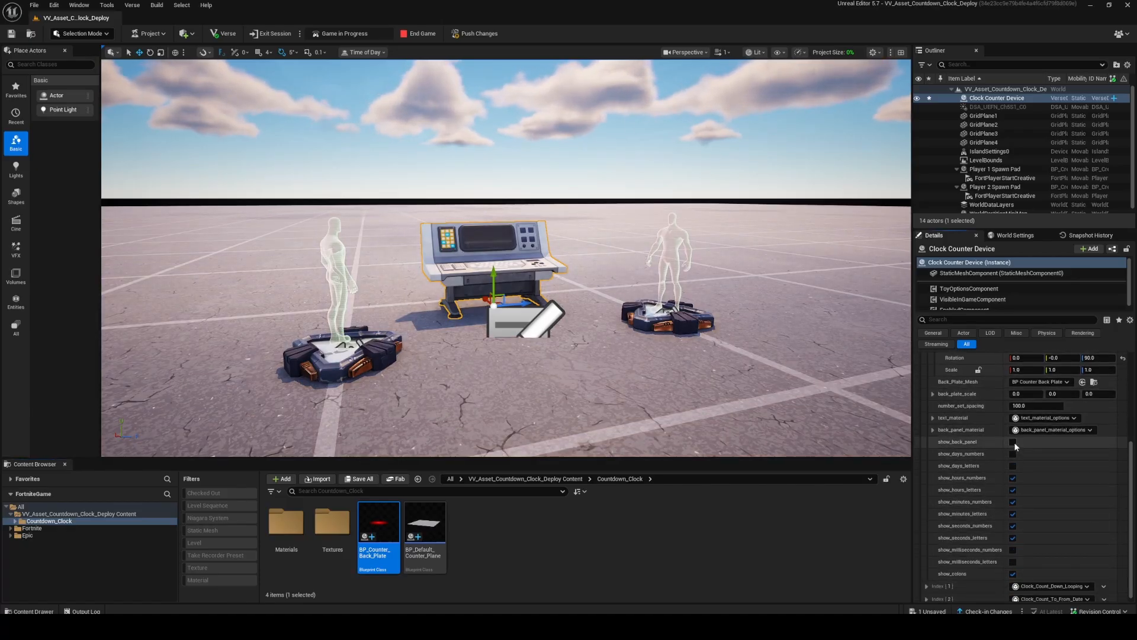
pyautogui.click(1013, 442)
pyautogui.click(1013, 454)
pyautogui.click(1013, 466)
pyautogui.scroll(-1, 1018, 509)
pyautogui.click(1012, 549)
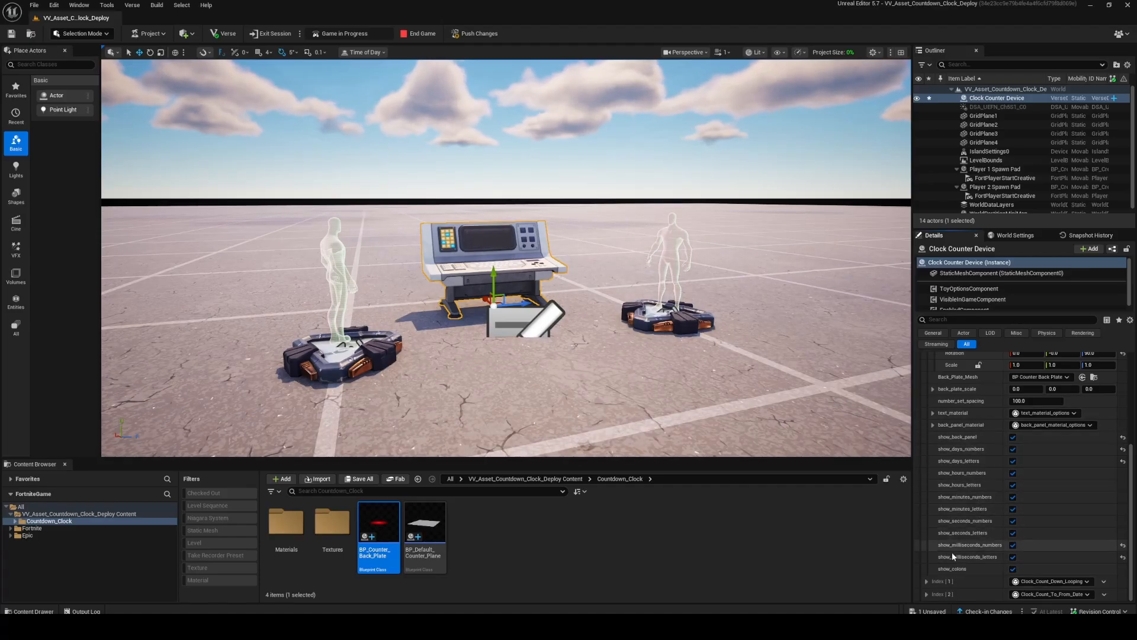
# For the second counter, assign BP_Default_Counter_Plane as its Counter_Mesh and BP_Counter_Back_Plate as its Back_Plate_Mesh
pyautogui.scroll(5, 944, 423)
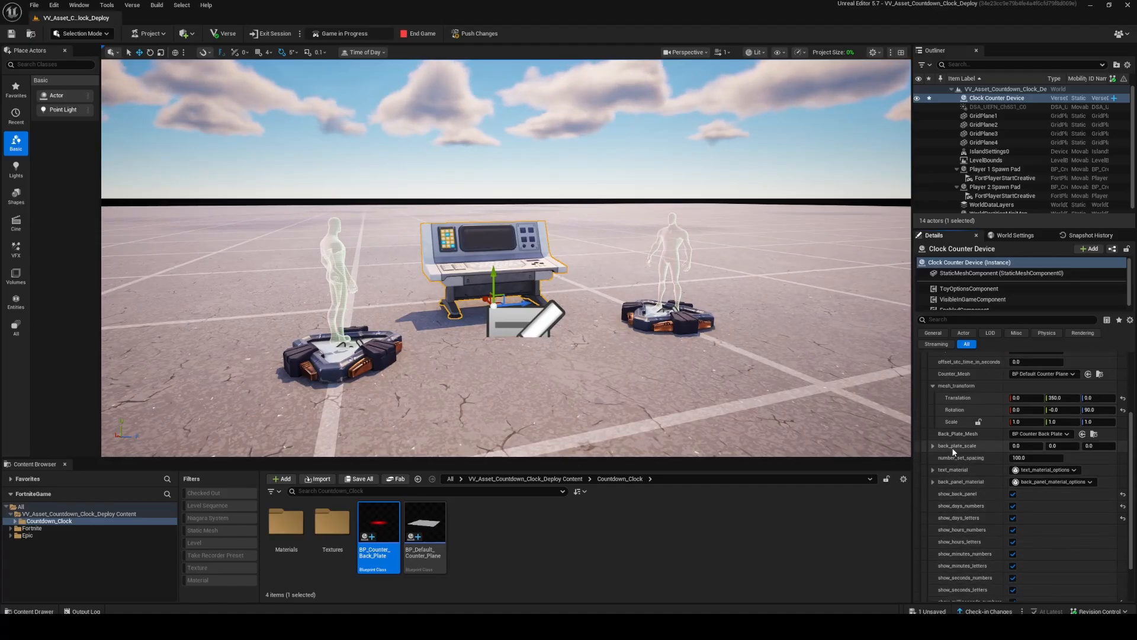
pyautogui.click(925, 424)
pyautogui.click(928, 455)
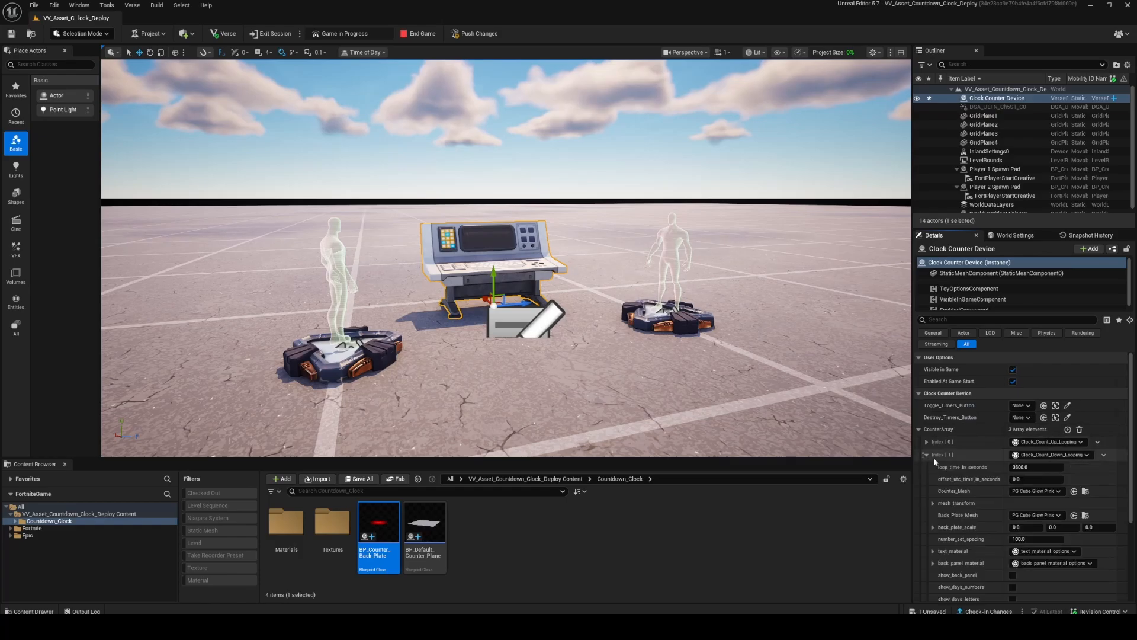
pyautogui.scroll(-3, 937, 457)
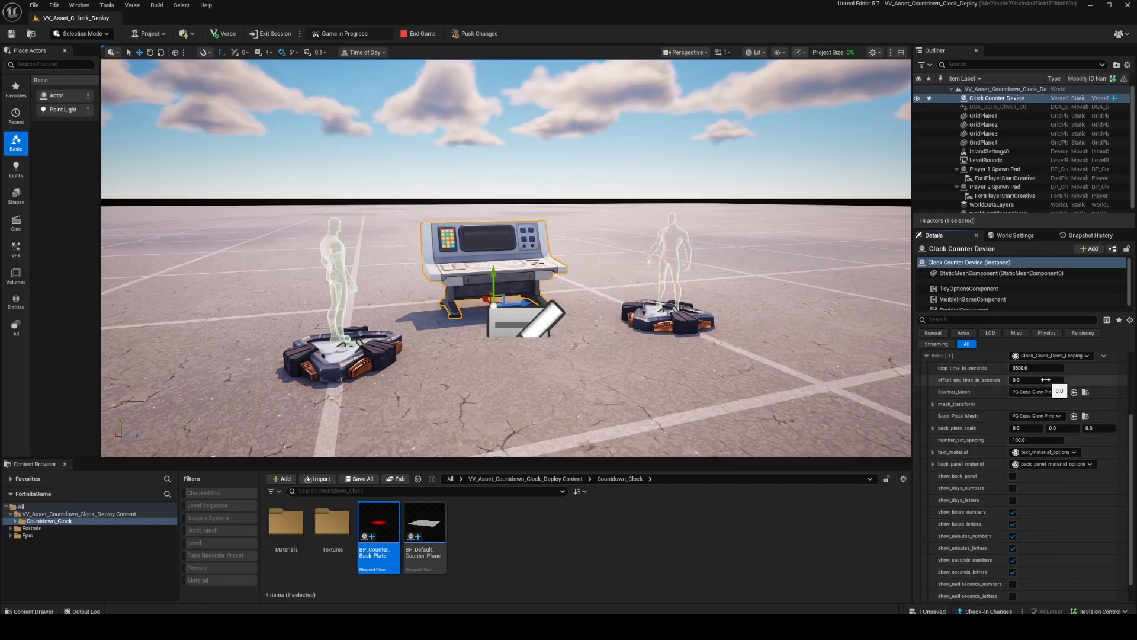
pyautogui.scroll(1, 1057, 382)
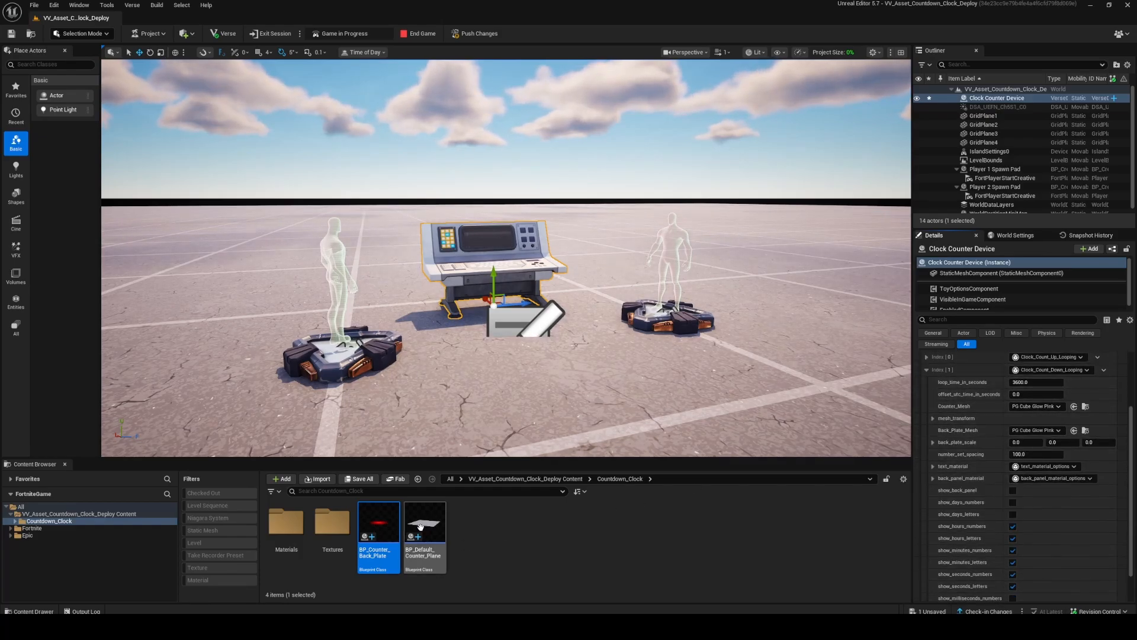
pyautogui.moveTo(420, 527); pyautogui.dragTo(1037, 407)
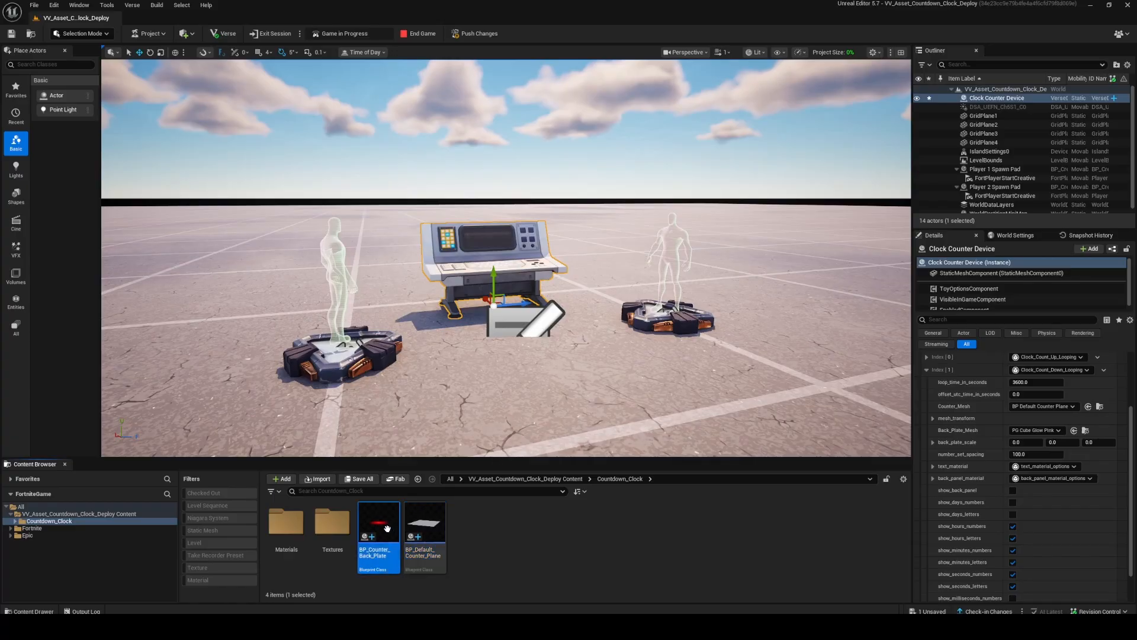
pyautogui.moveTo(386, 528); pyautogui.dragTo(1036, 430)
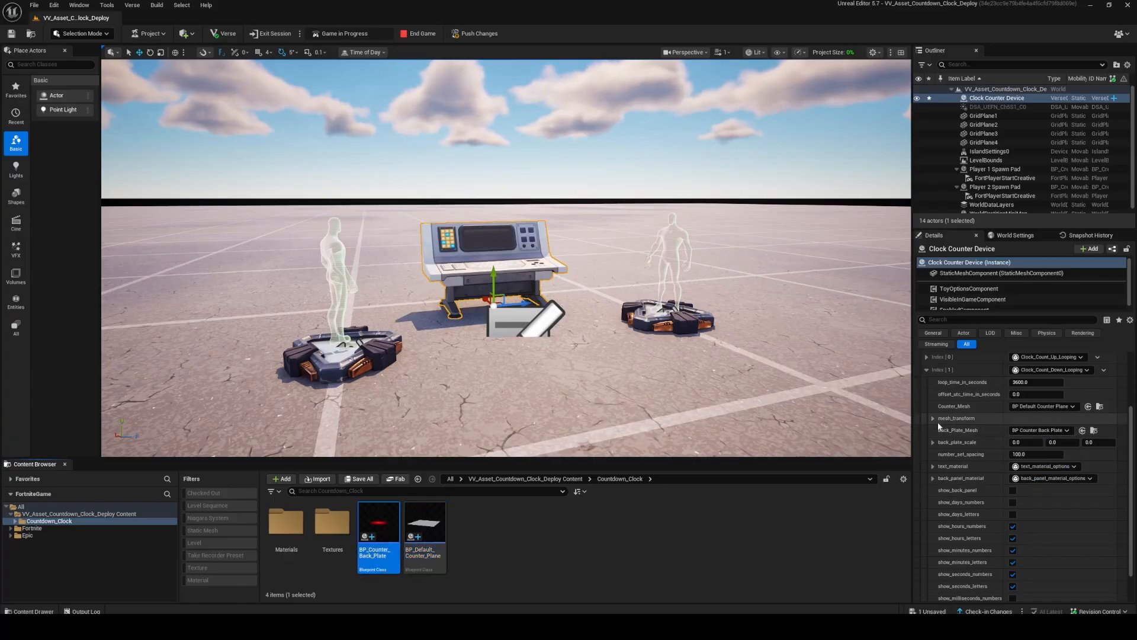
# Set the second counter's mesh_transform to an Up translation of 350 and a Forward rotation of 90
pyautogui.click(935, 420)
pyautogui.click(1069, 431)
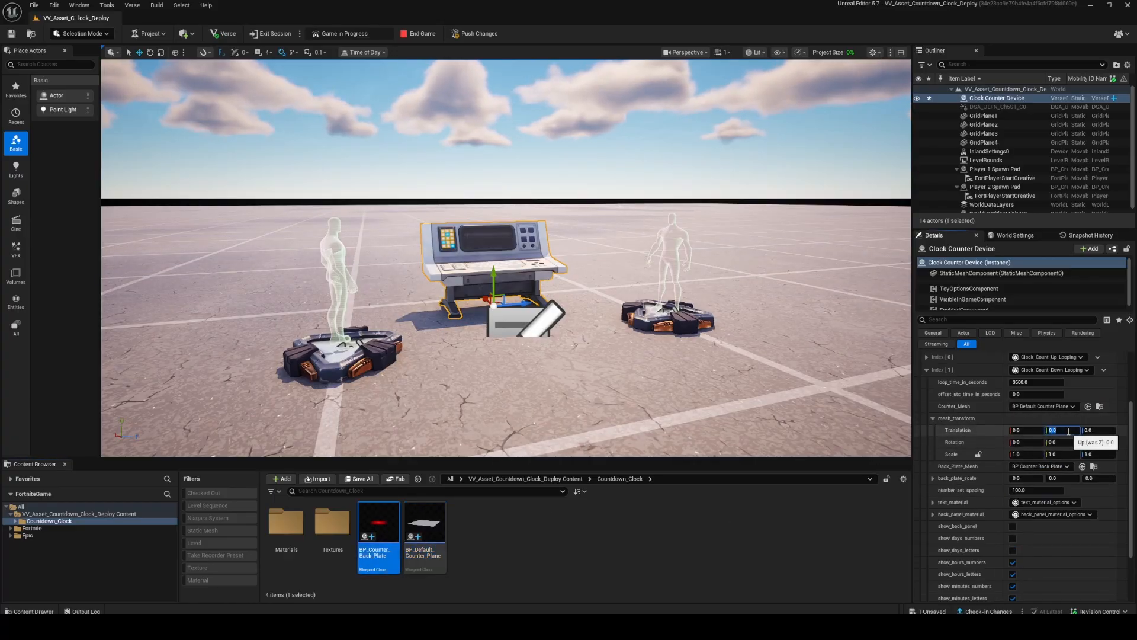
pyautogui.click(1105, 441)
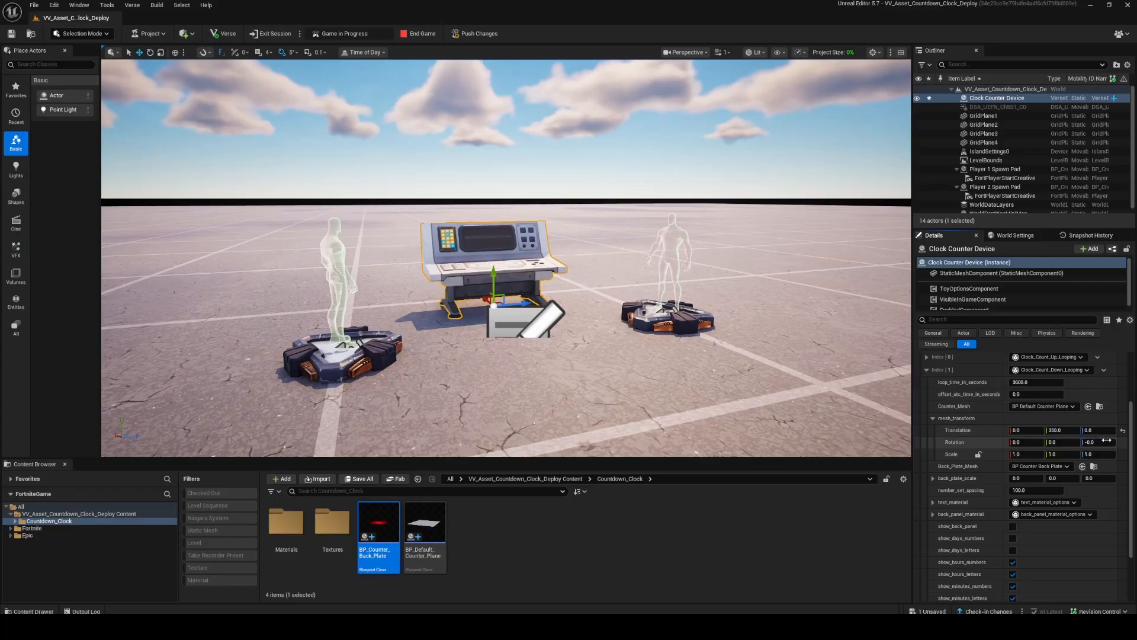
pyautogui.scroll(-3, 1066, 441)
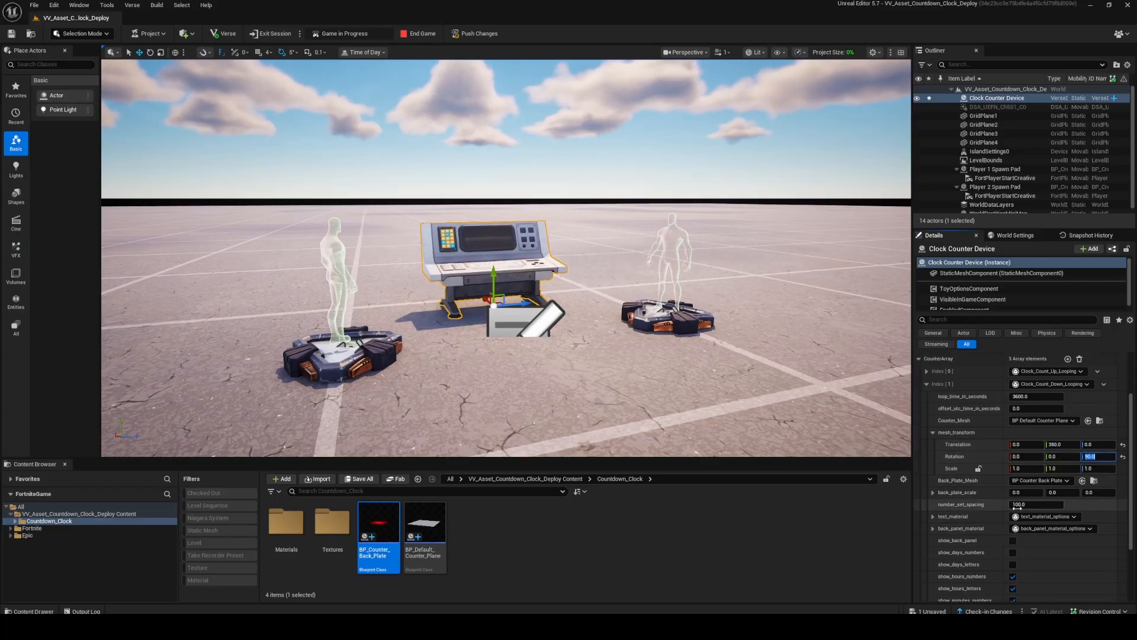
# Set the second counter's back_plate_scale to X 7, Y 3 and Z 1
pyautogui.click(1033, 435)
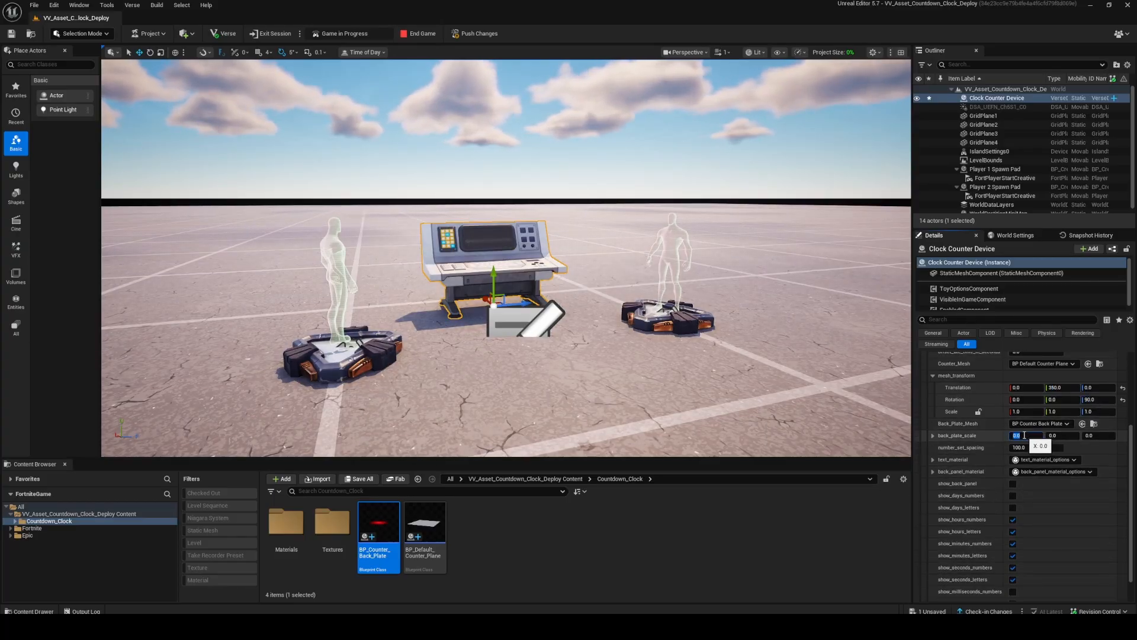
pyautogui.write('7')
pyautogui.click(1101, 439)
pyautogui.write('1')
pyautogui.scroll(1, 1001, 482)
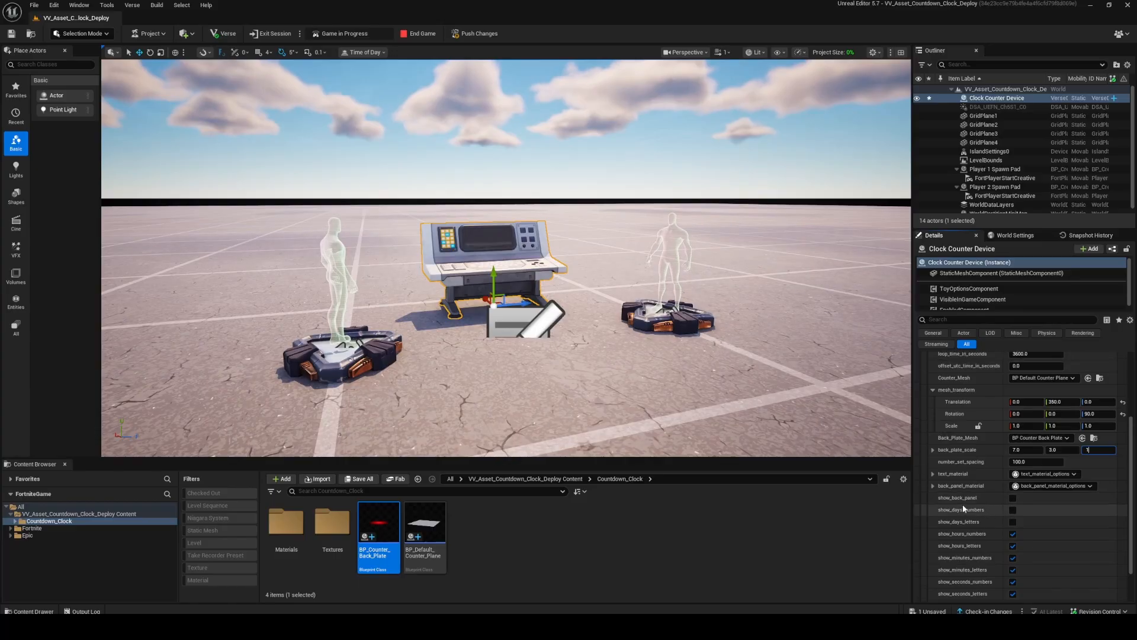
pyautogui.click(1081, 522)
pyautogui.scroll(-3, 1057, 500)
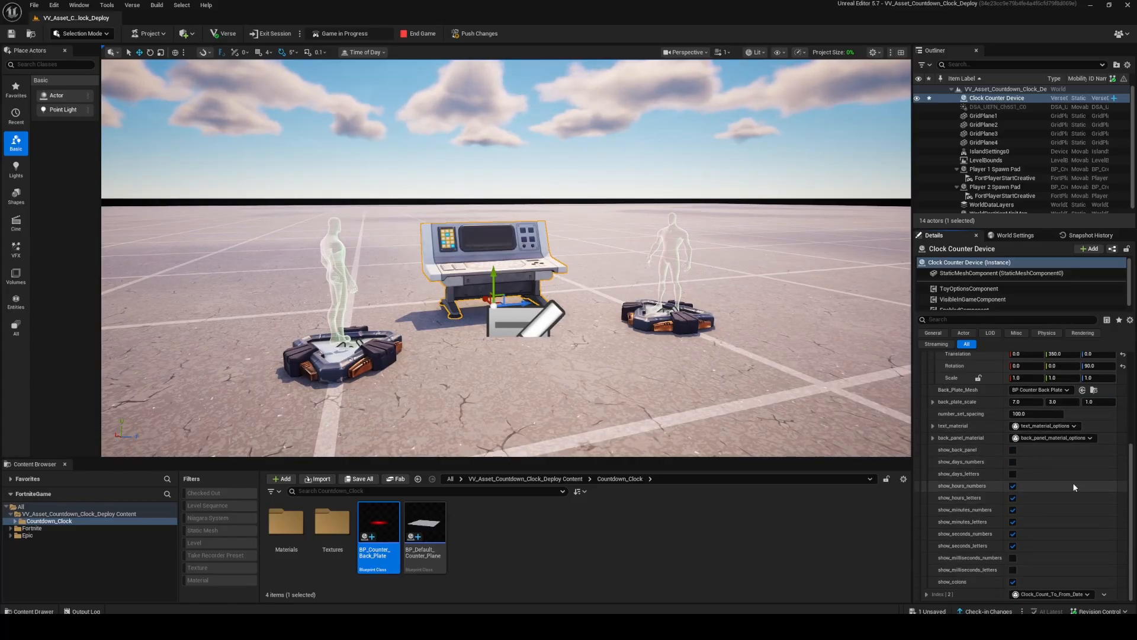
# Raise the second counter by setting its mesh_transform Up translation to 550
pyautogui.scroll(4, 956, 509)
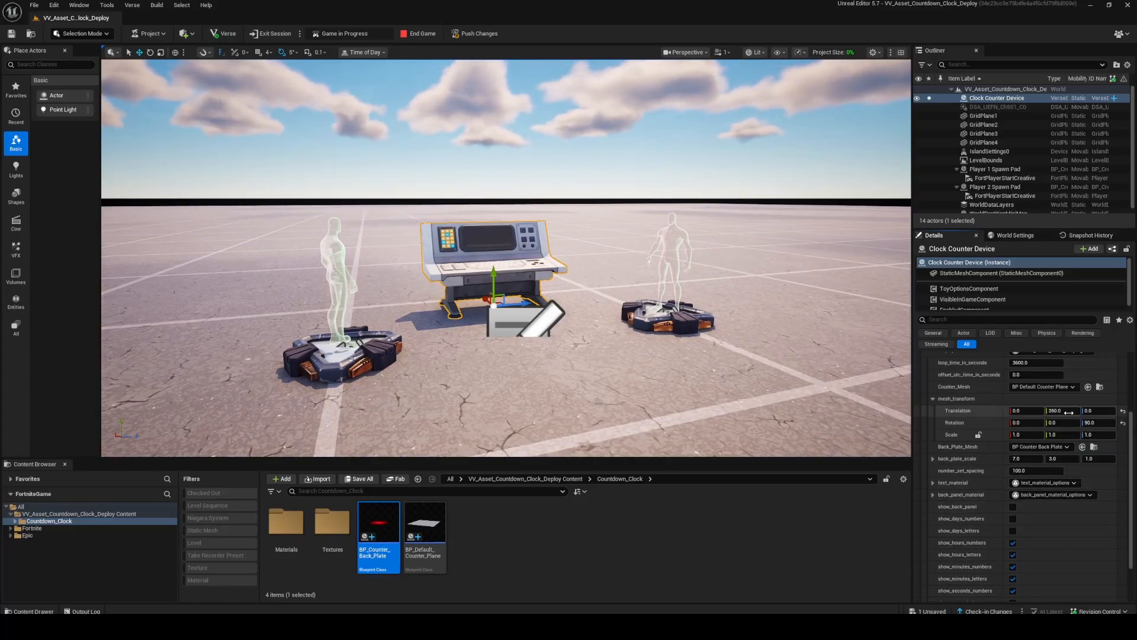
pyautogui.click(1070, 410)
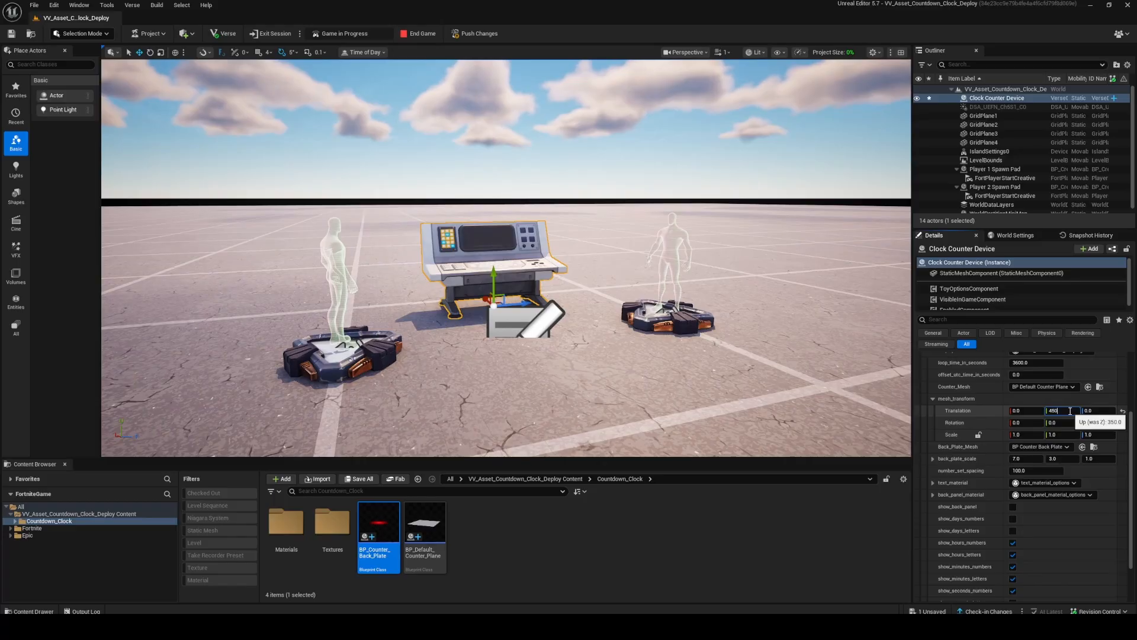
pyautogui.write('550')
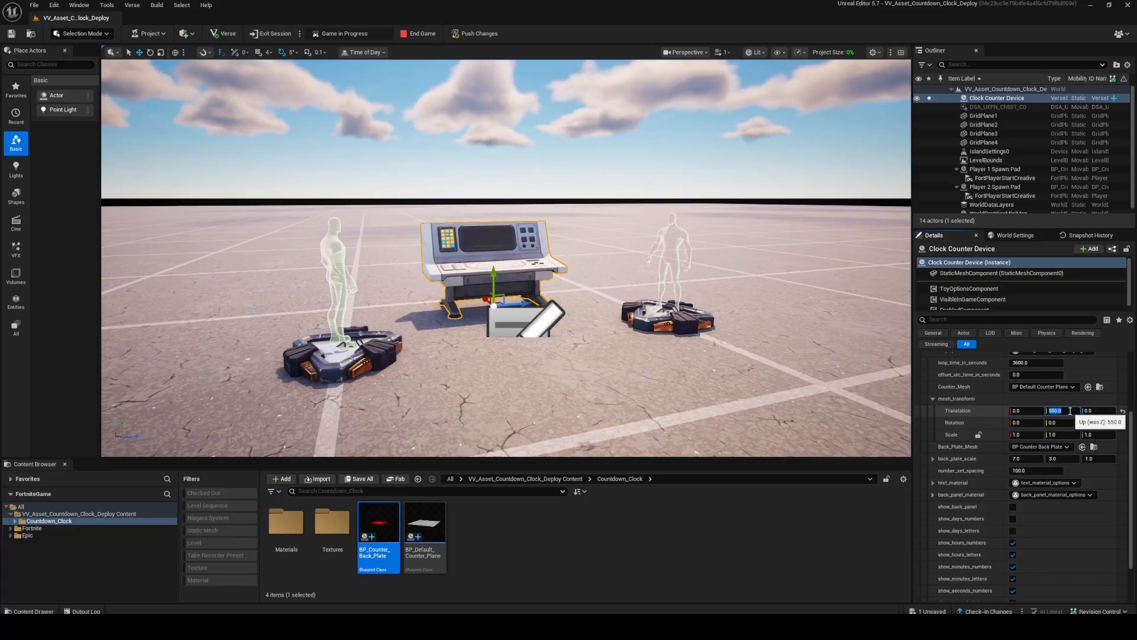
# Enable the back panel plus the days and milliseconds numbers and letters for the second counter
pyautogui.scroll(-4, 1043, 540)
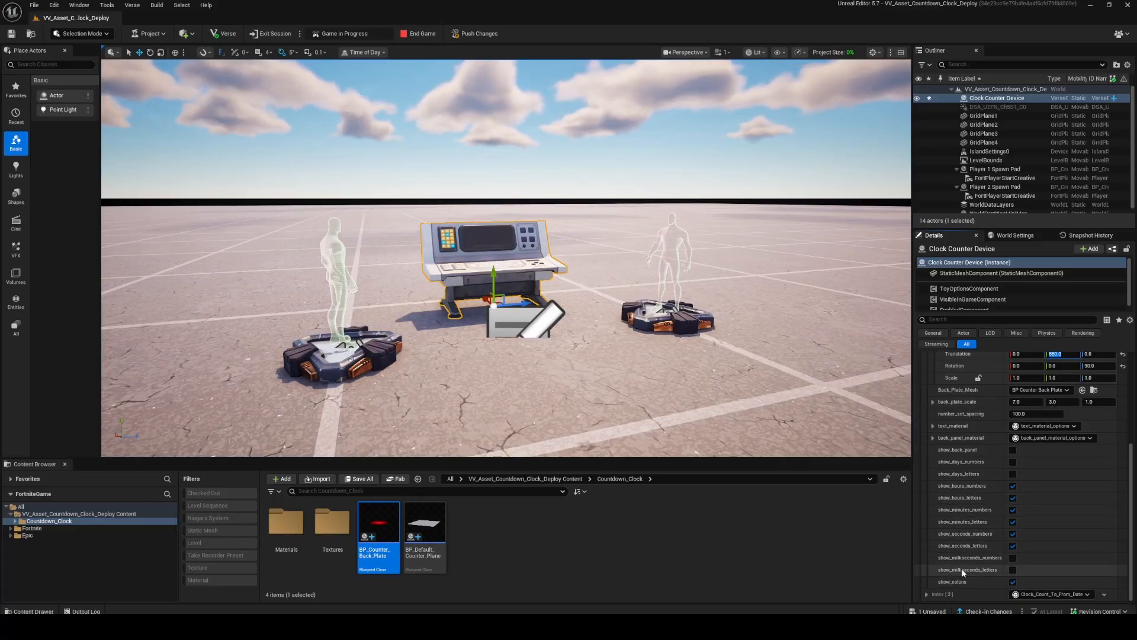
pyautogui.click(1013, 557)
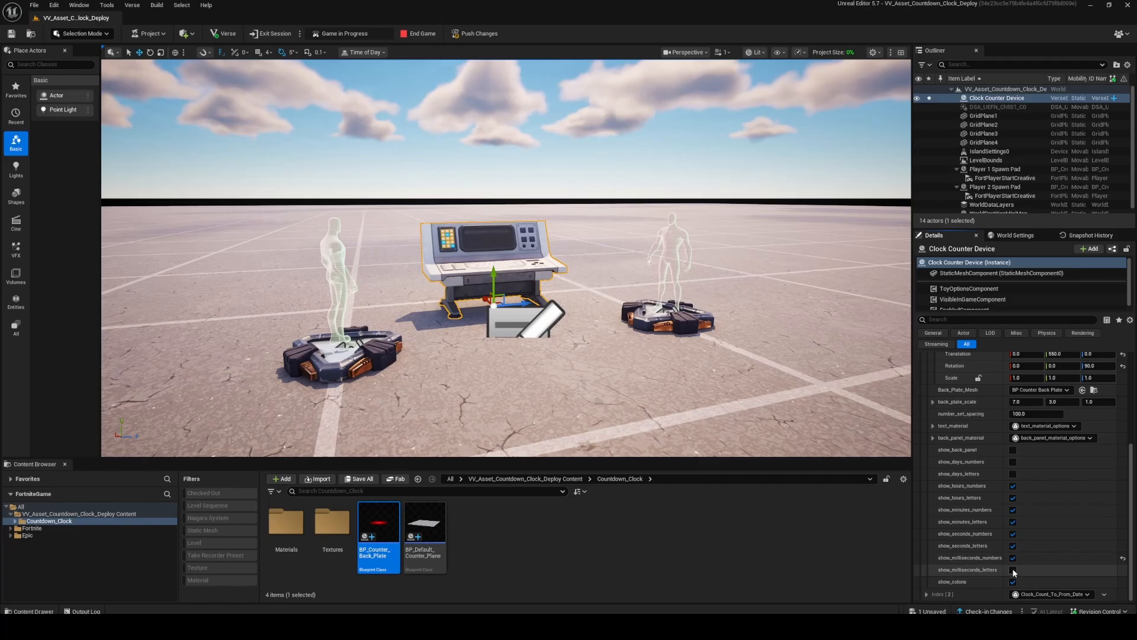
pyautogui.click(1013, 569)
pyautogui.click(1013, 449)
pyautogui.click(1012, 461)
pyautogui.click(1012, 474)
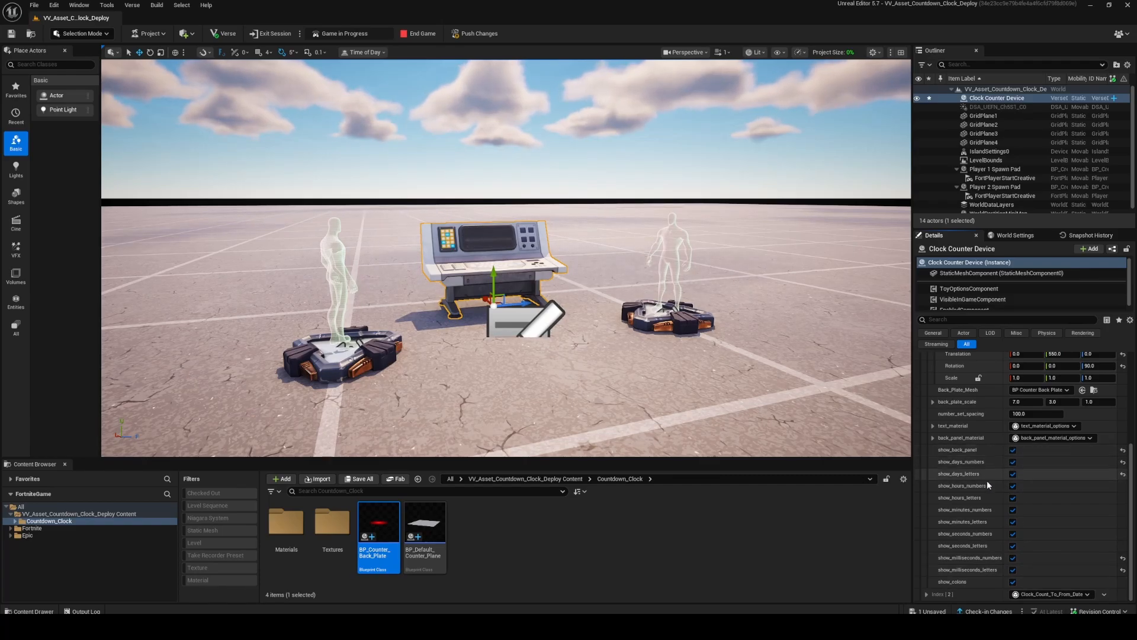
# For the third counter, assign BP_Default_Counter_Plane as its Counter_Mesh and BP_Counter_Back_Plate as its Back_Plate_Mesh
pyautogui.click(927, 594)
pyautogui.scroll(-10, 932, 589)
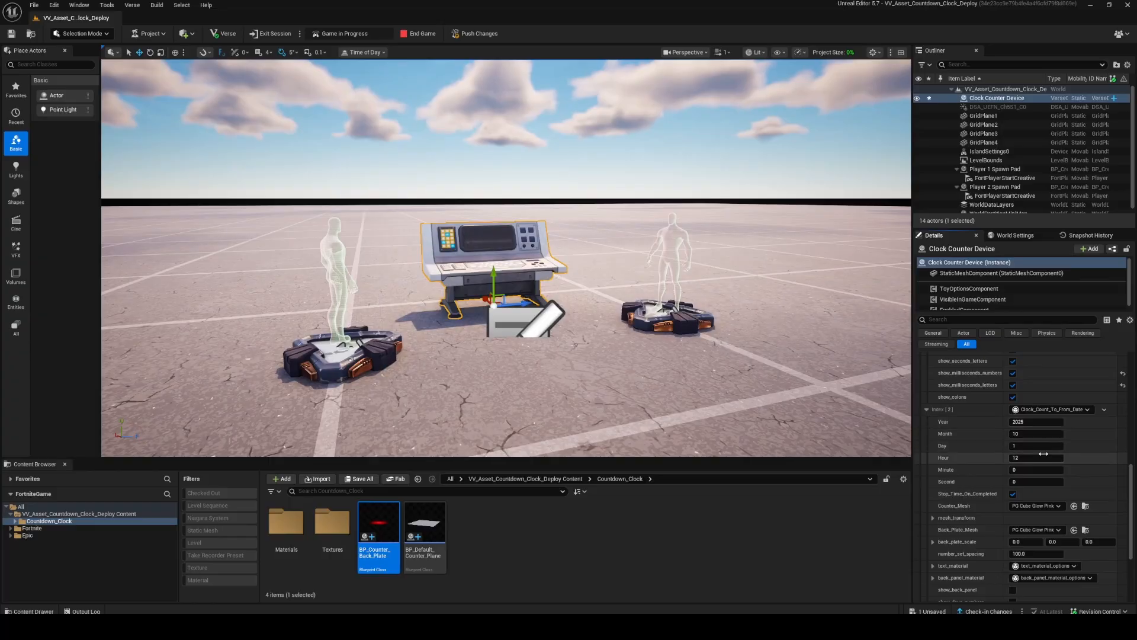
pyautogui.click(1042, 434)
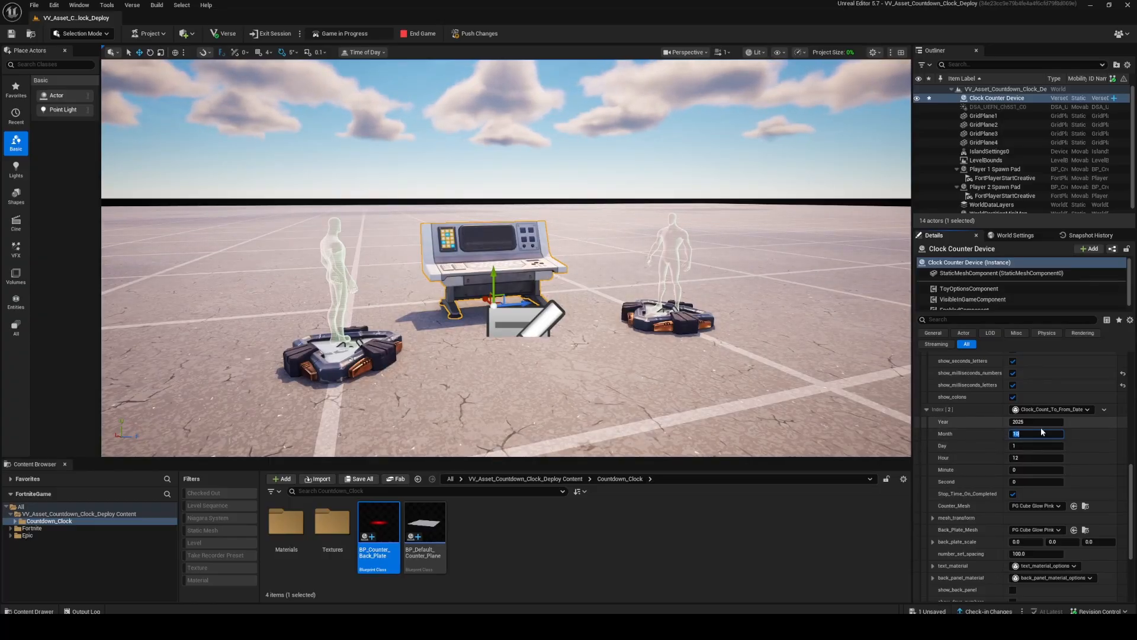
pyautogui.click(1076, 448)
pyautogui.scroll(-1, 1069, 449)
pyautogui.scroll(-2, 1071, 451)
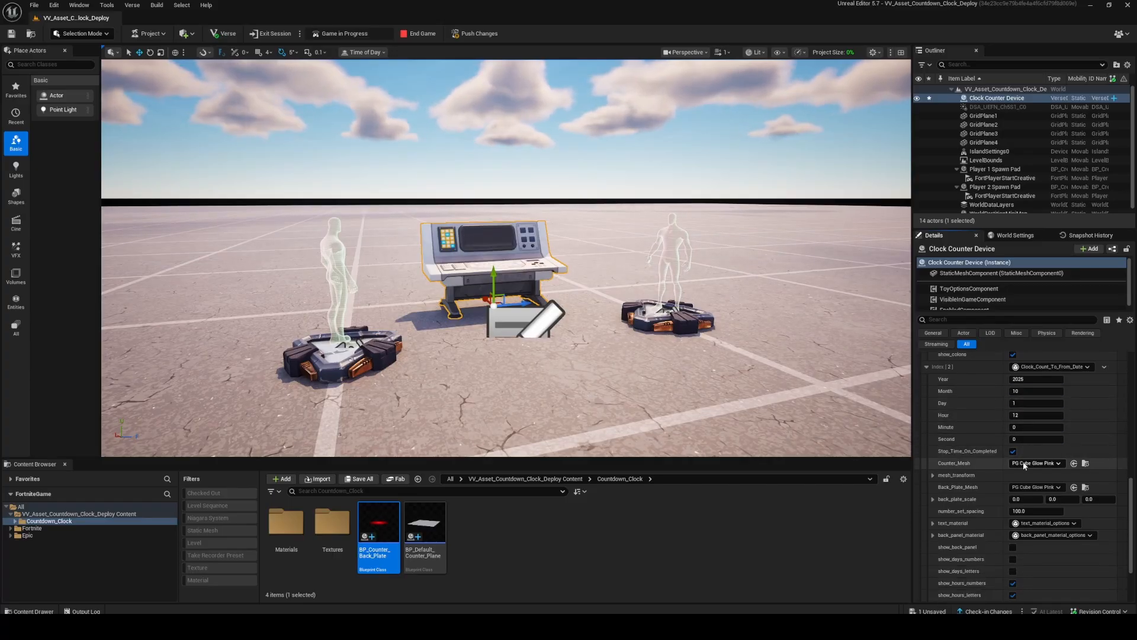
pyautogui.moveTo(425, 523); pyautogui.dragTo(1028, 462)
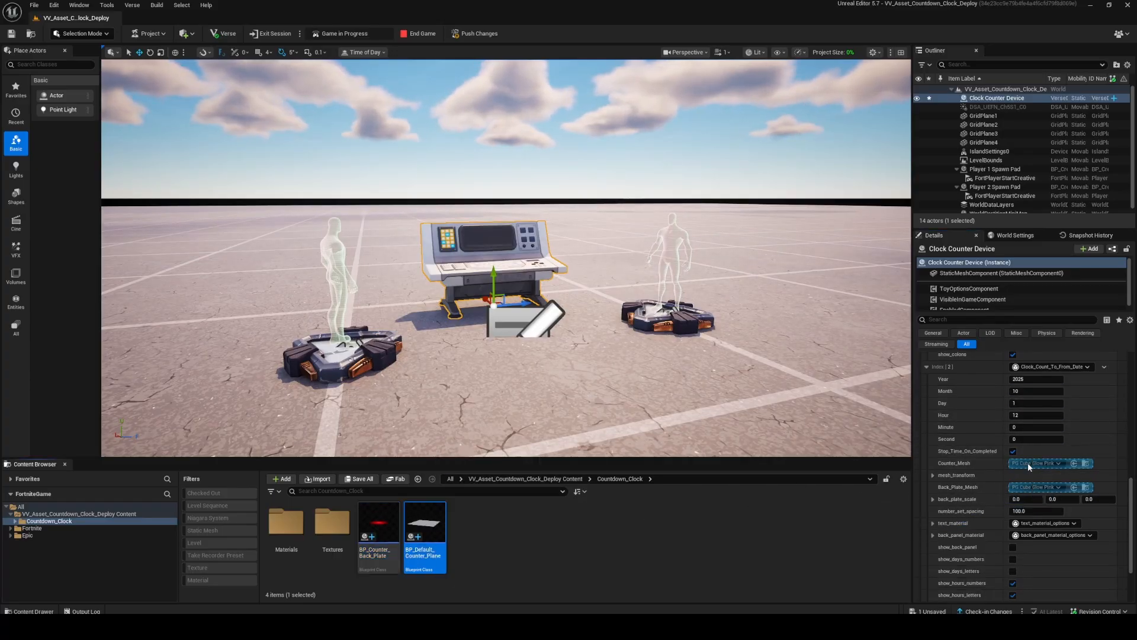
pyautogui.scroll(-4, 1007, 464)
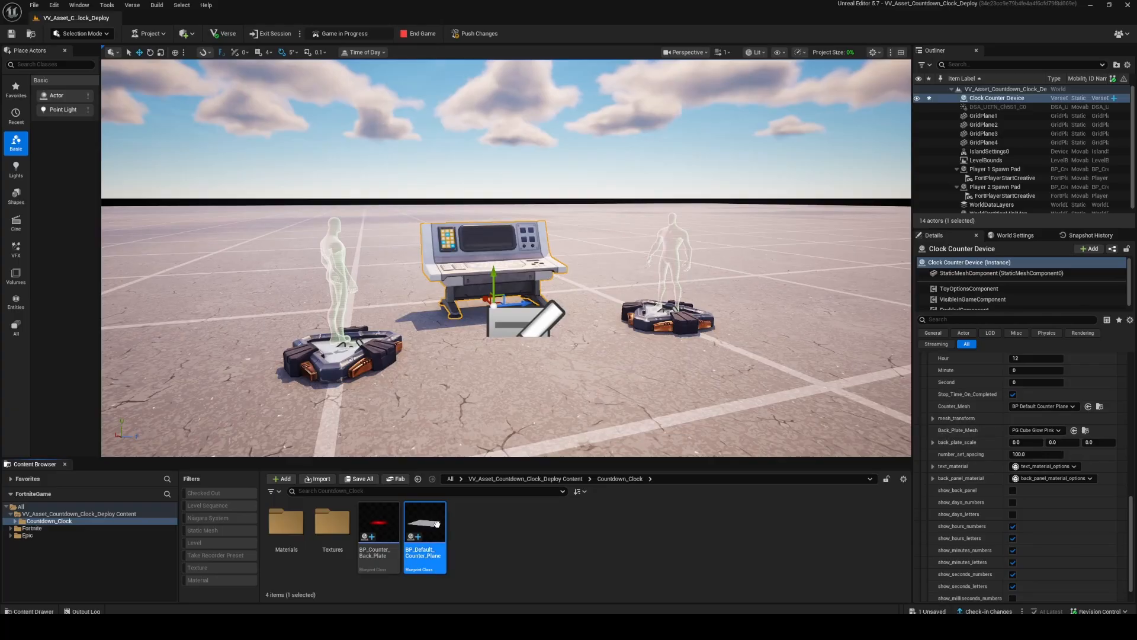
pyautogui.moveTo(378, 523); pyautogui.dragTo(1024, 431)
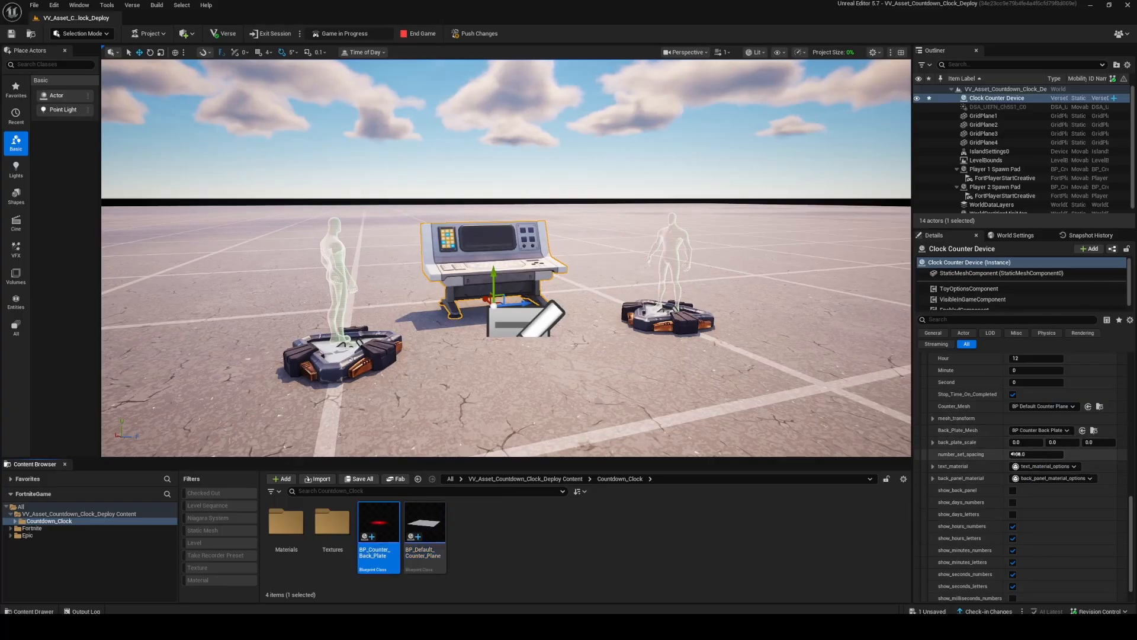
# Set the third counter's mesh_transform to an Up translation of 1000, a Forward rotation of 90 and a scale of 3 on all axes
pyautogui.click(932, 418)
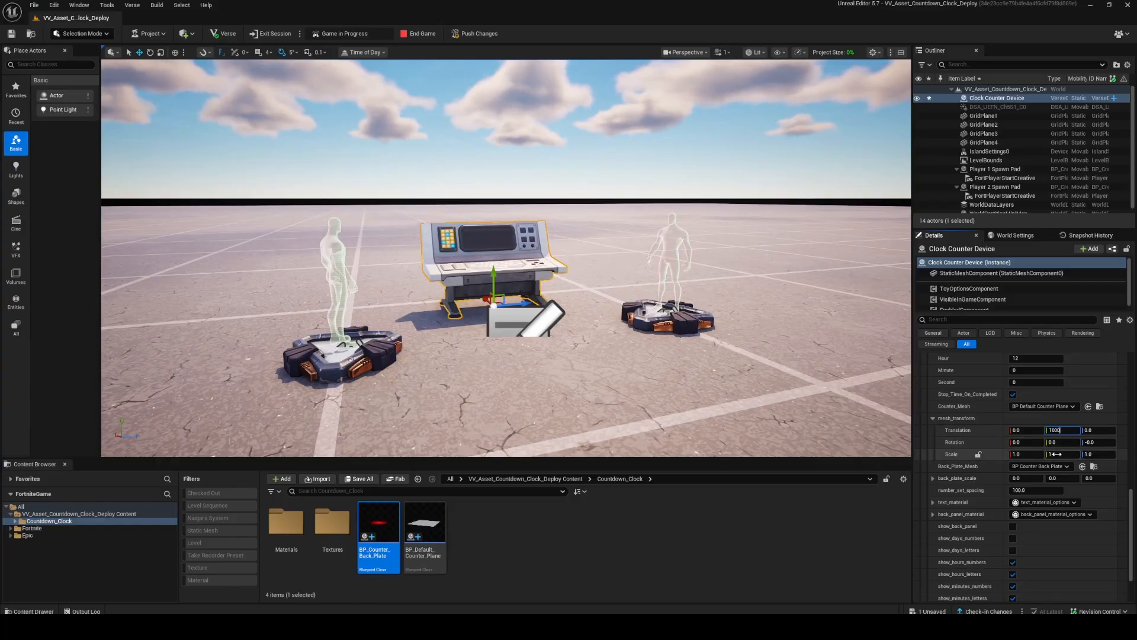
pyautogui.click(985, 447)
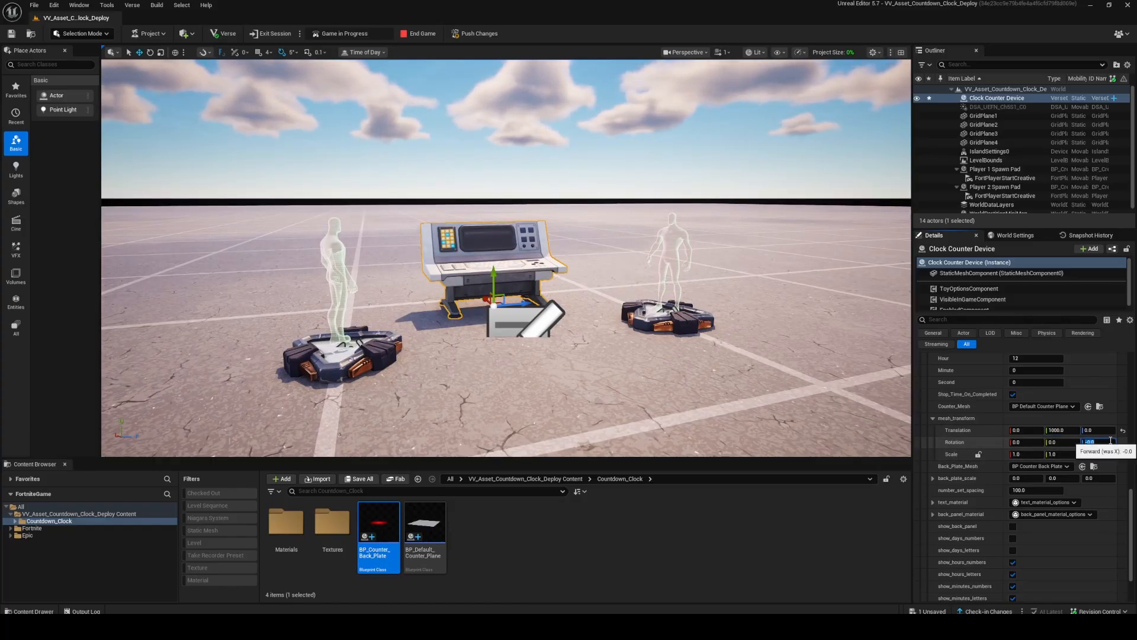
pyautogui.click(1029, 455)
pyautogui.write('3')
pyautogui.click(1064, 455)
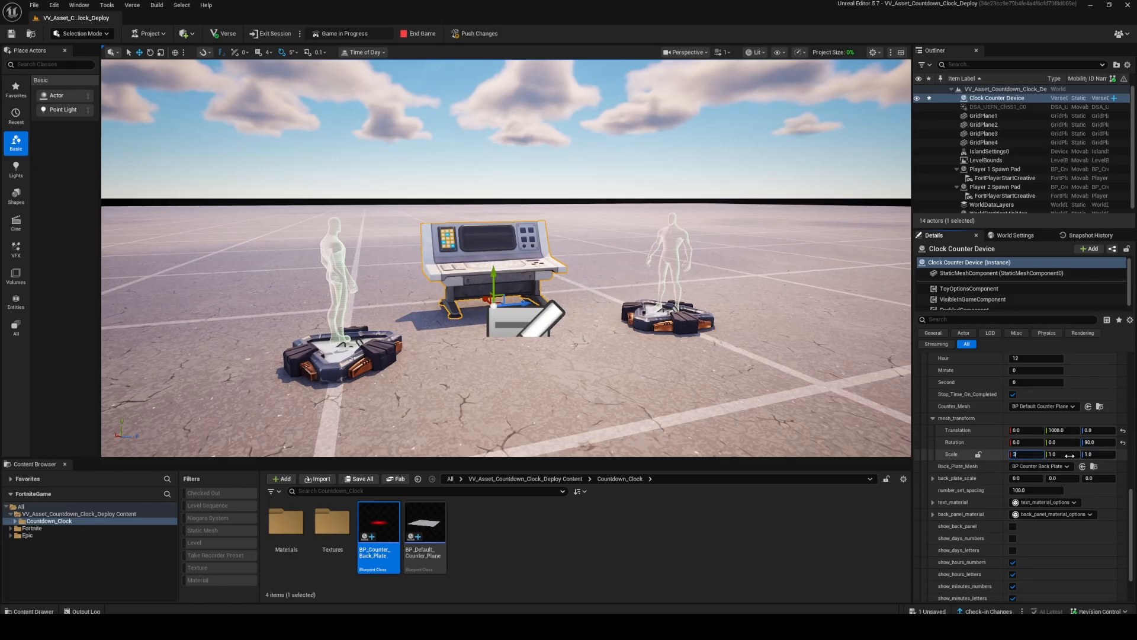
pyautogui.write('3')
pyautogui.click(1101, 454)
pyautogui.write('3')
# Set the third counter's number_set_spacing to 300 and its back_plate_scale to X 21, Y 9 and Z 3
pyautogui.click(1042, 489)
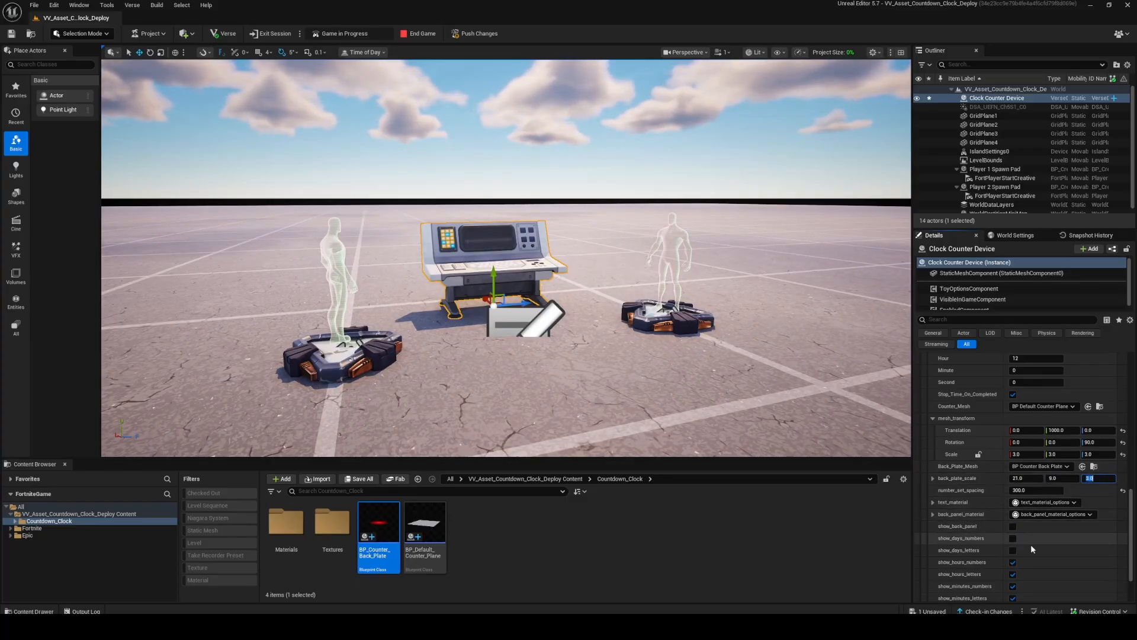
pyautogui.scroll(-3, 1031, 544)
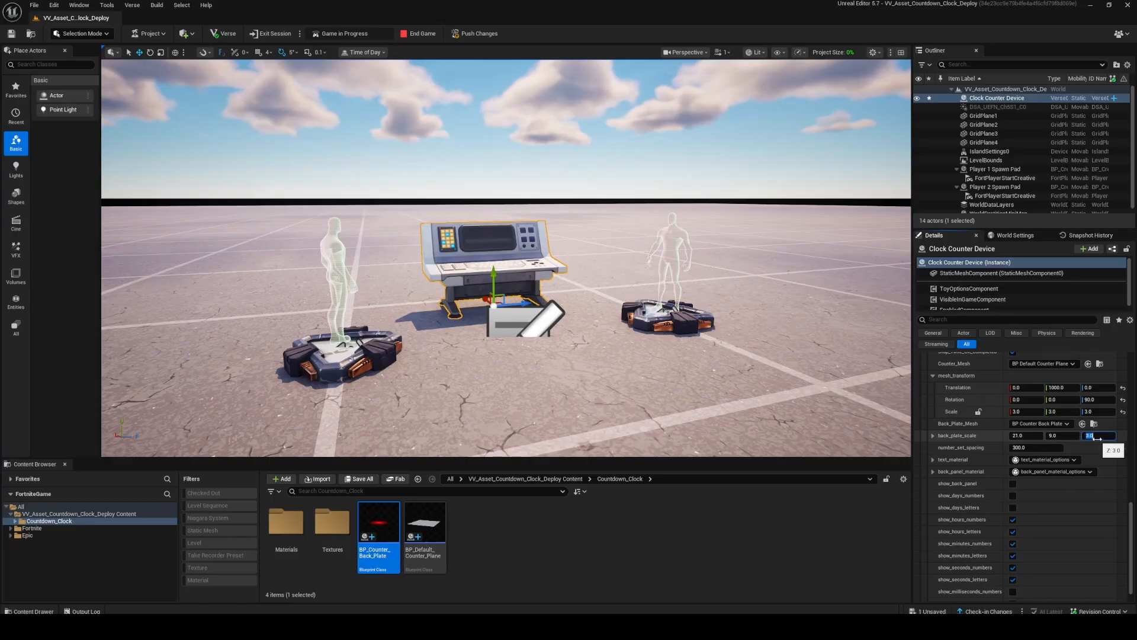
# Enable the back panel plus the days and milliseconds numbers and letters for the third counter
pyautogui.scroll(-1, 1055, 474)
pyautogui.click(1012, 463)
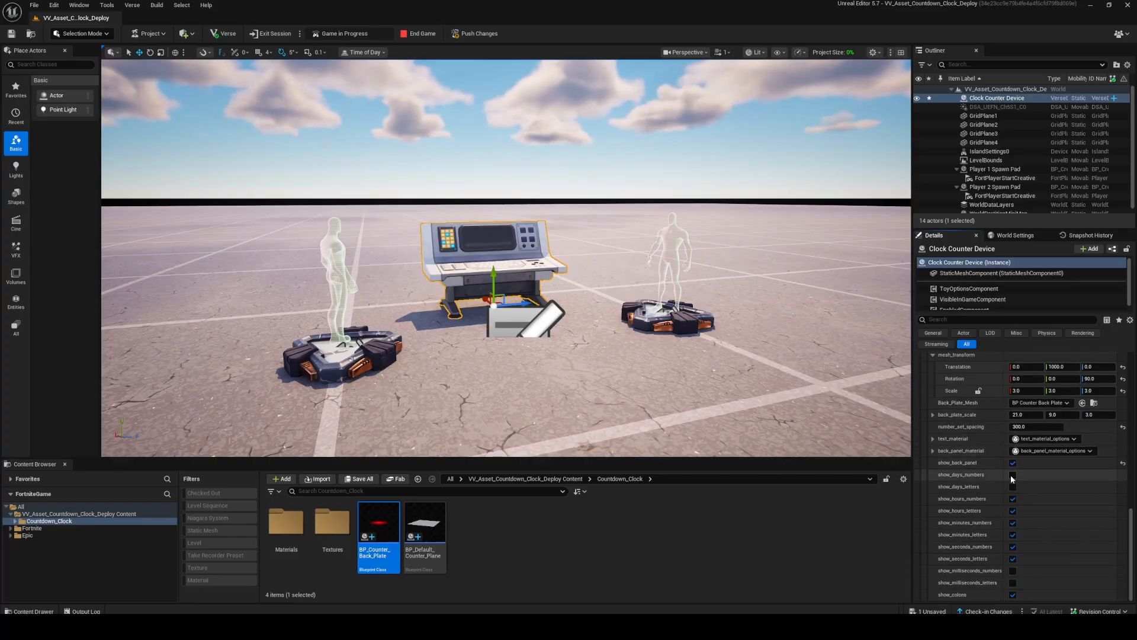
pyautogui.click(1013, 474)
pyautogui.click(1012, 486)
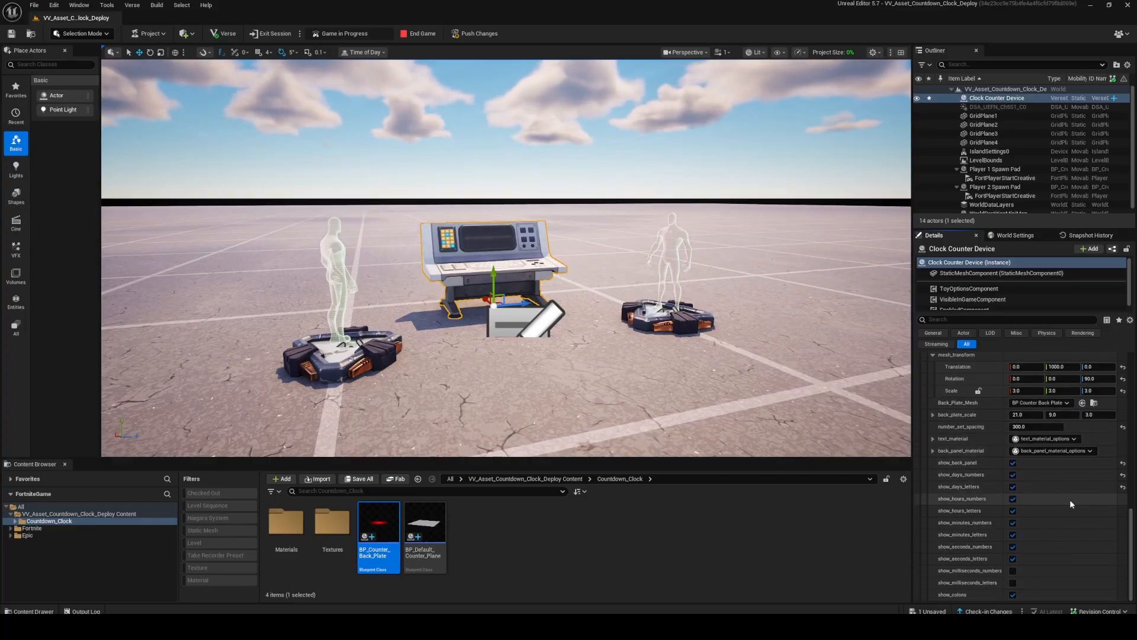
pyautogui.click(1012, 570)
pyautogui.click(1013, 583)
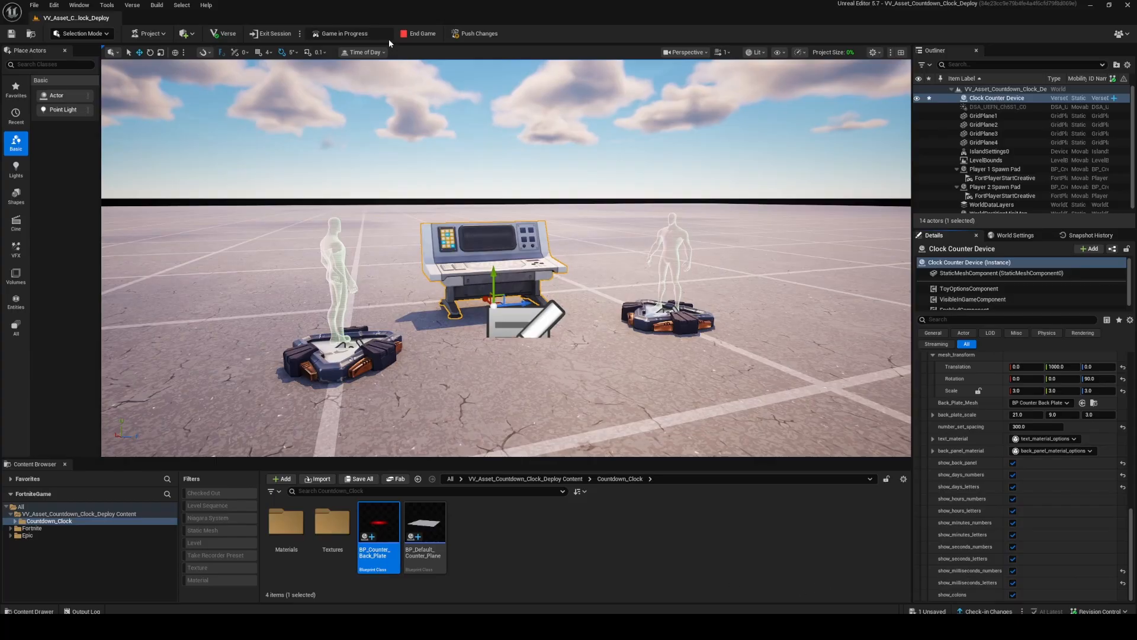
# Restart the game, switch to the Fortnite client and move the character to view all three counters
pyautogui.click(406, 33)
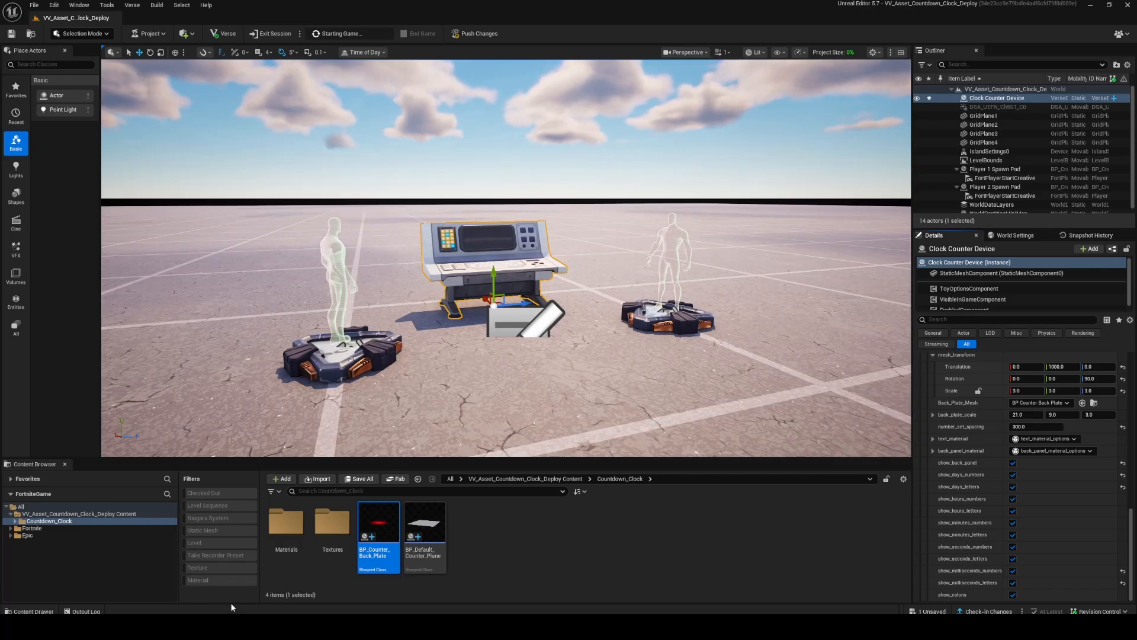
pyautogui.hotkey('alt', 'Tab')
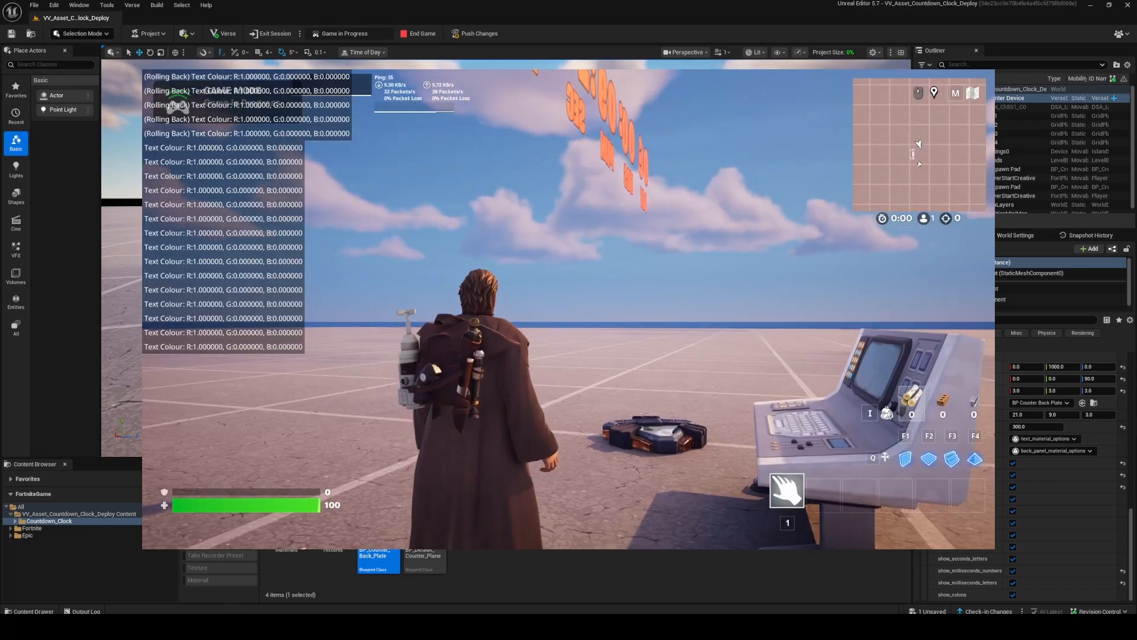
pyautogui.press('w')
pyautogui.press('s')
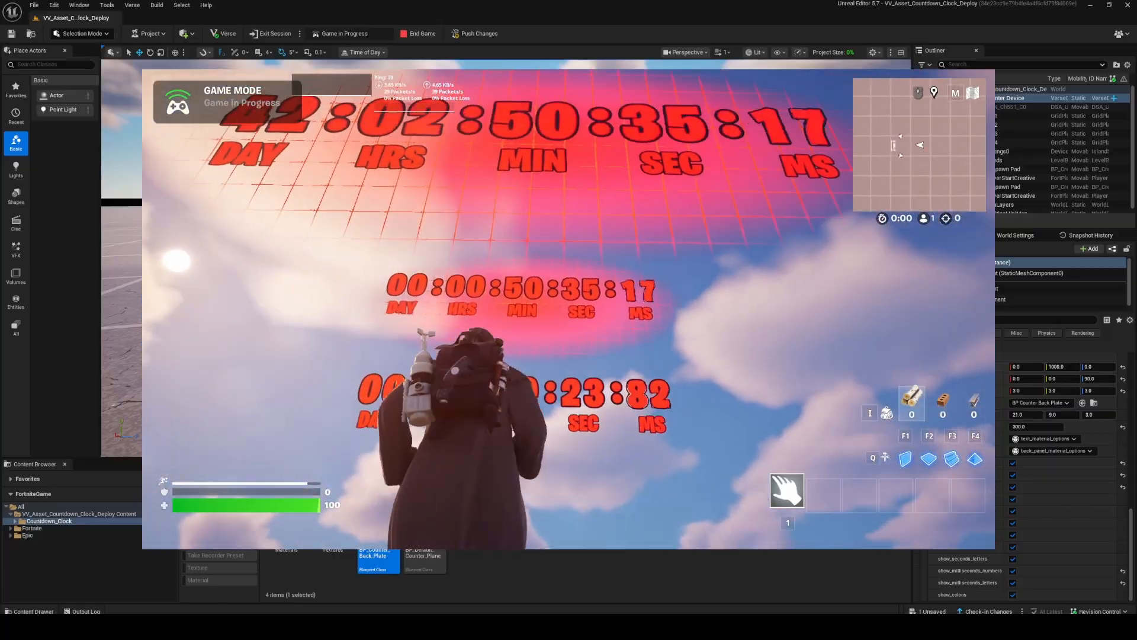
# Move the character back and forth to view all three running counters, and return to the editor
pyautogui.press('s')
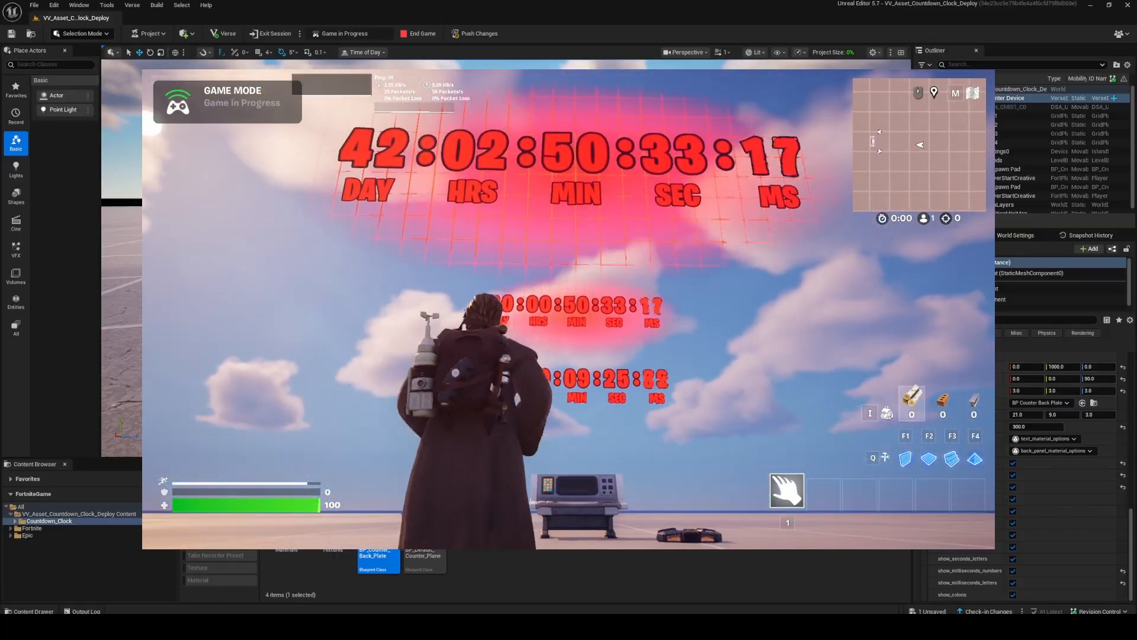
pyautogui.press('s')
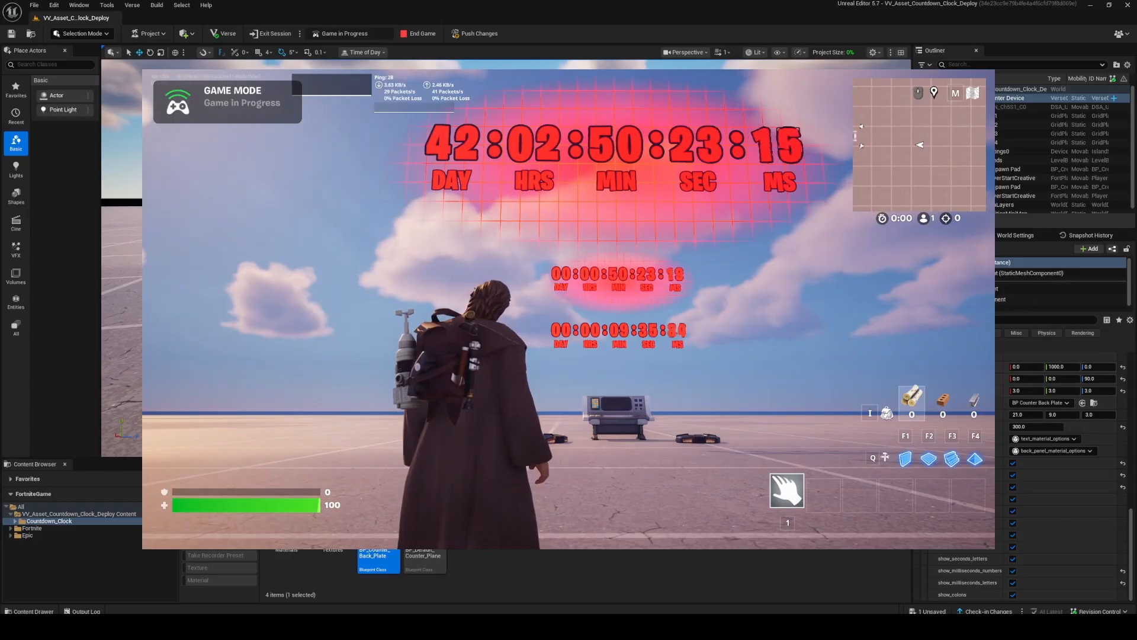
pyautogui.press('w')
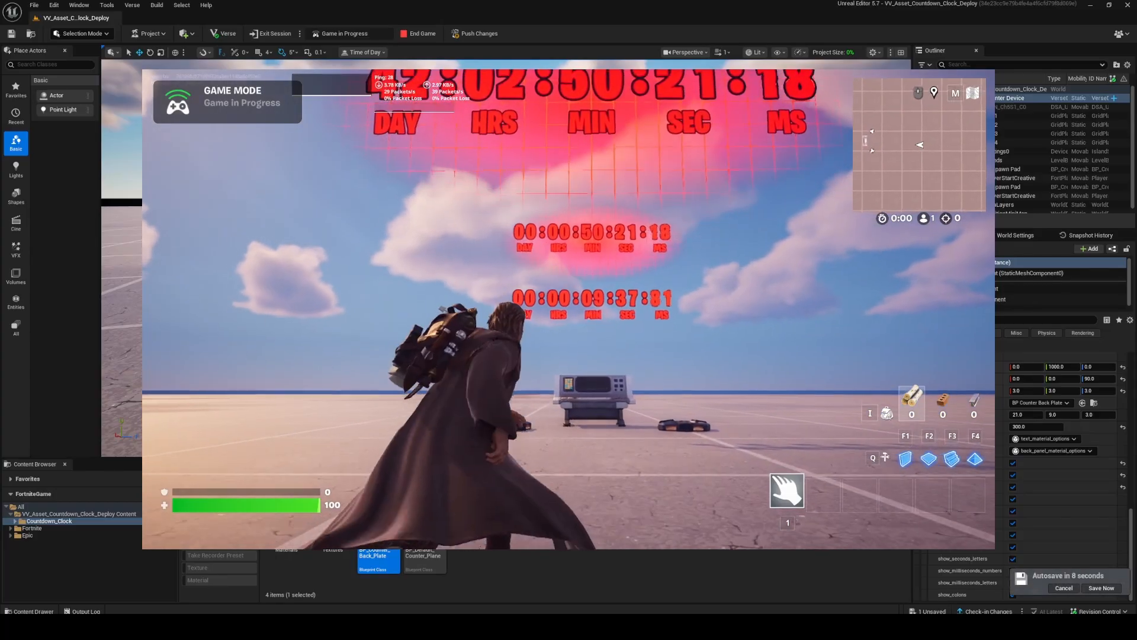
pyautogui.press('w')
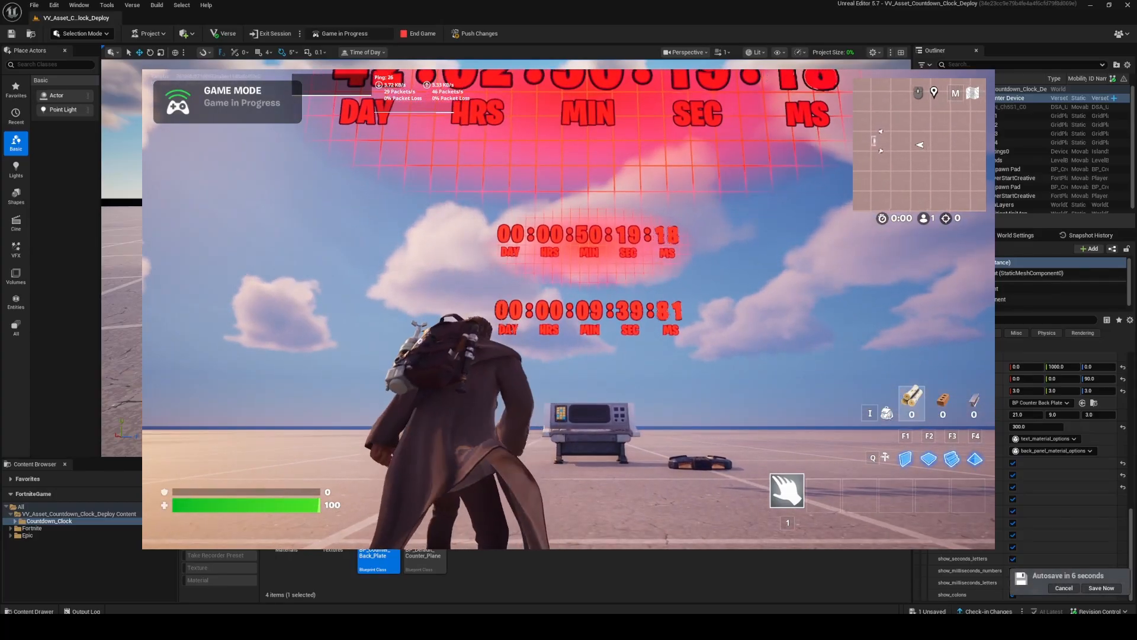
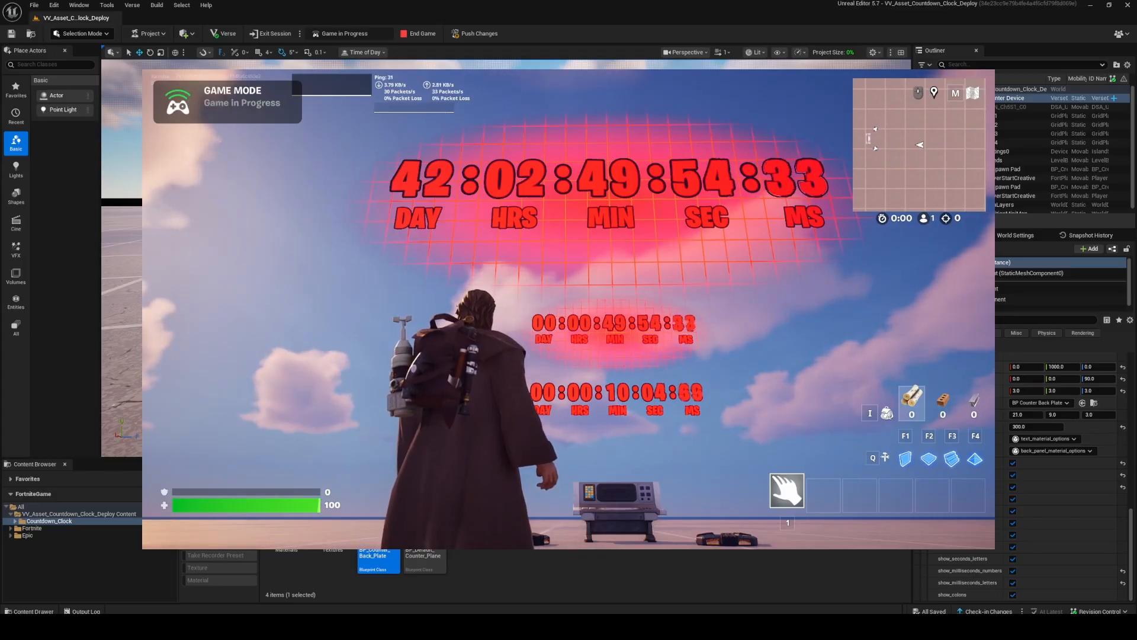
pyautogui.press('i')
pyautogui.click(555, 4)
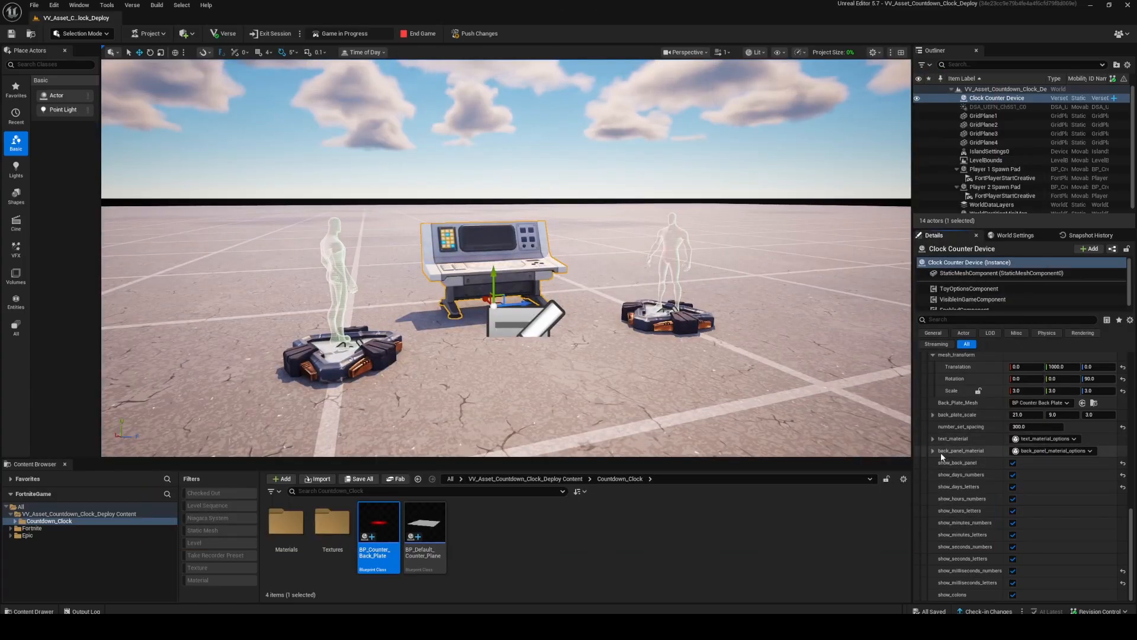
# Set the first counter's text_material to a blue text_colour with an emissive_intensity of 10
pyautogui.scroll(-5, 939, 389)
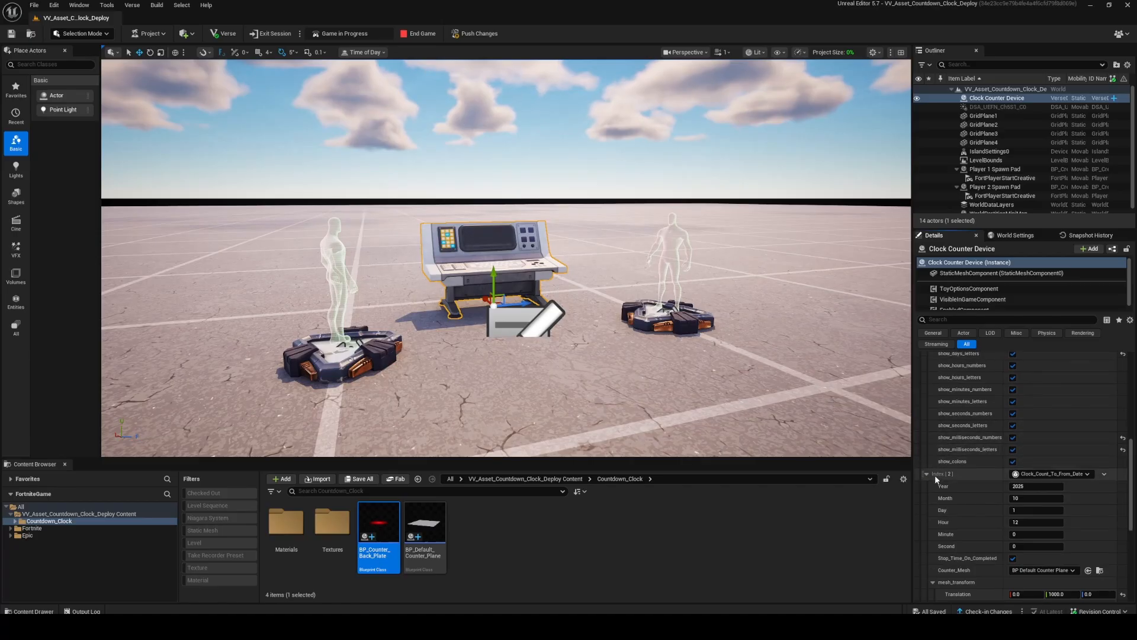
pyautogui.click(928, 489)
pyautogui.scroll(5, 930, 450)
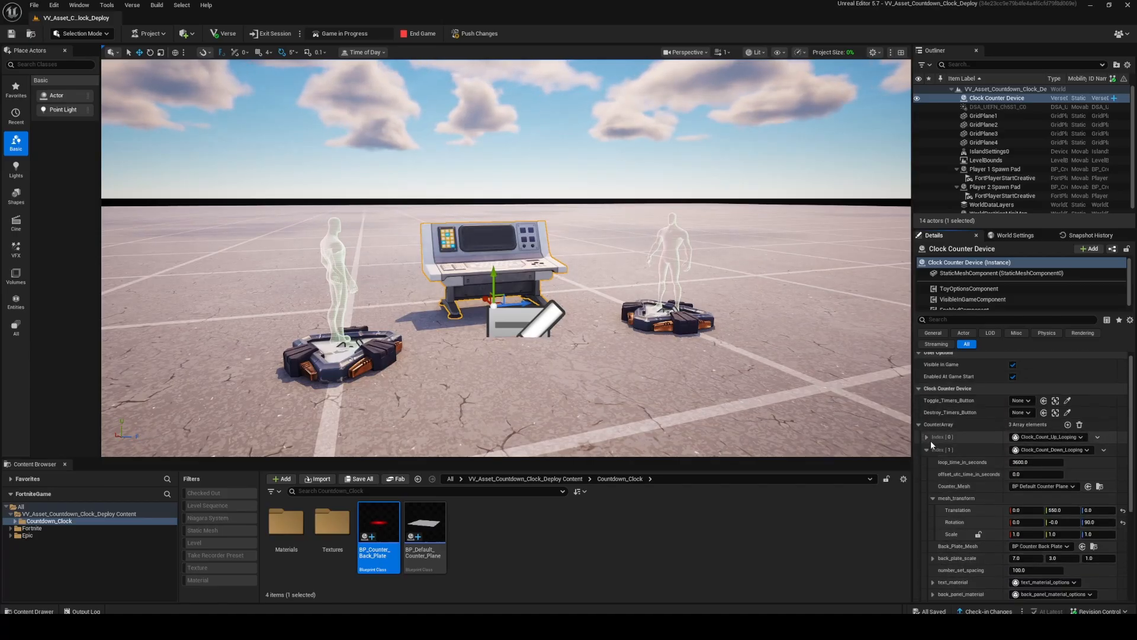
pyautogui.click(927, 452)
pyautogui.click(926, 452)
pyautogui.scroll(-3, 1011, 475)
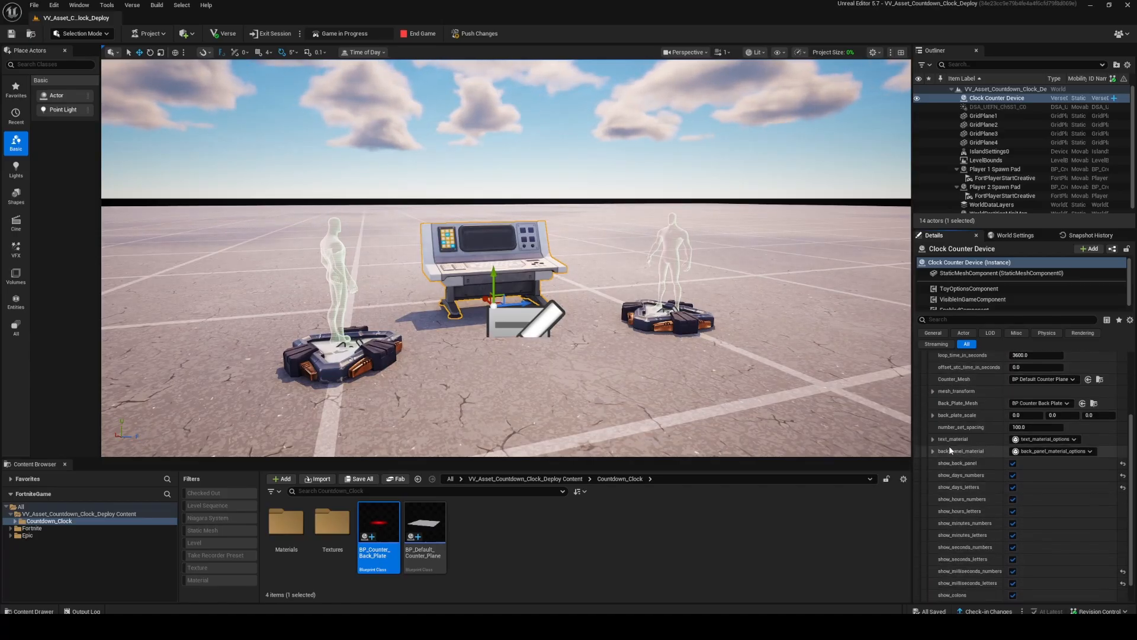
pyautogui.click(933, 439)
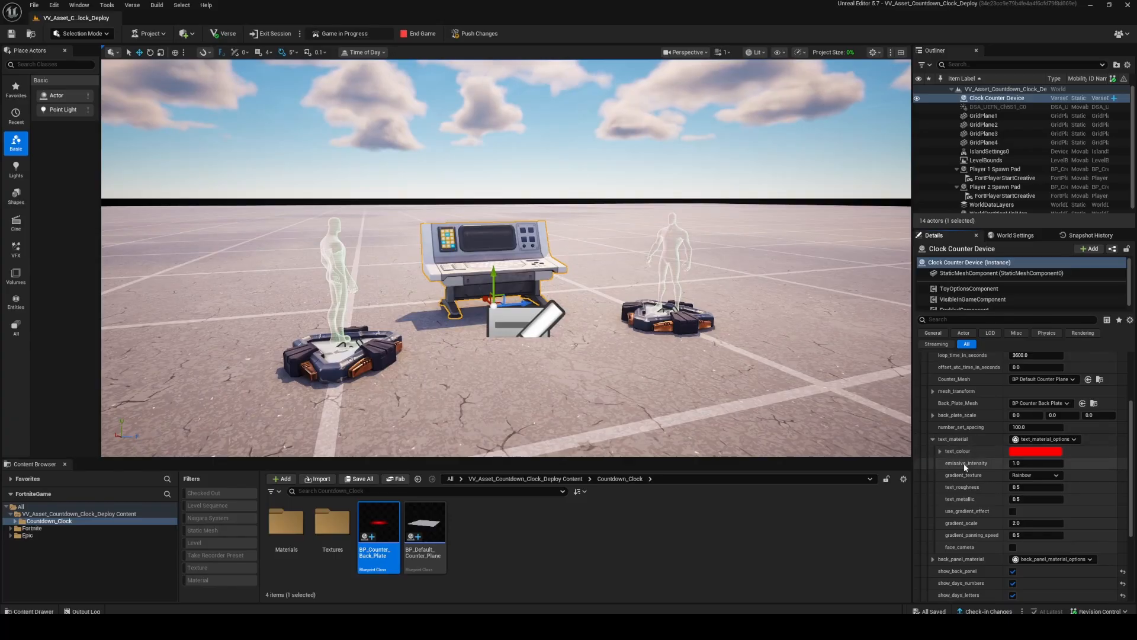
pyautogui.click(1035, 451)
pyautogui.moveTo(904, 430); pyautogui.dragTo(874, 395)
pyautogui.click(981, 588)
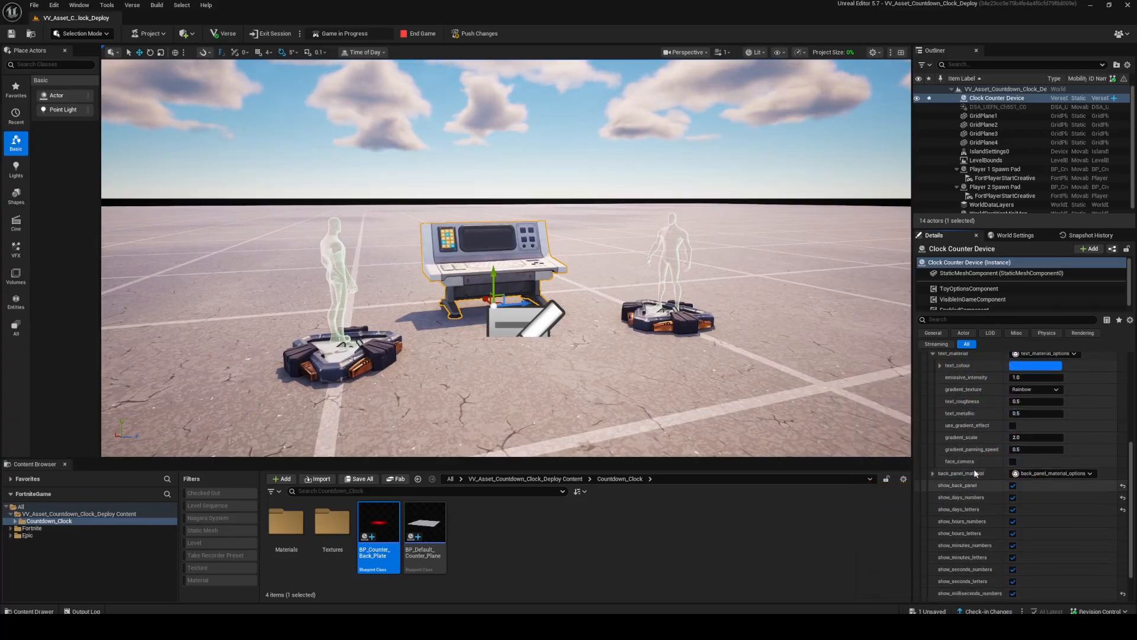
pyautogui.scroll(-3, 1036, 426)
pyautogui.click(1036, 406)
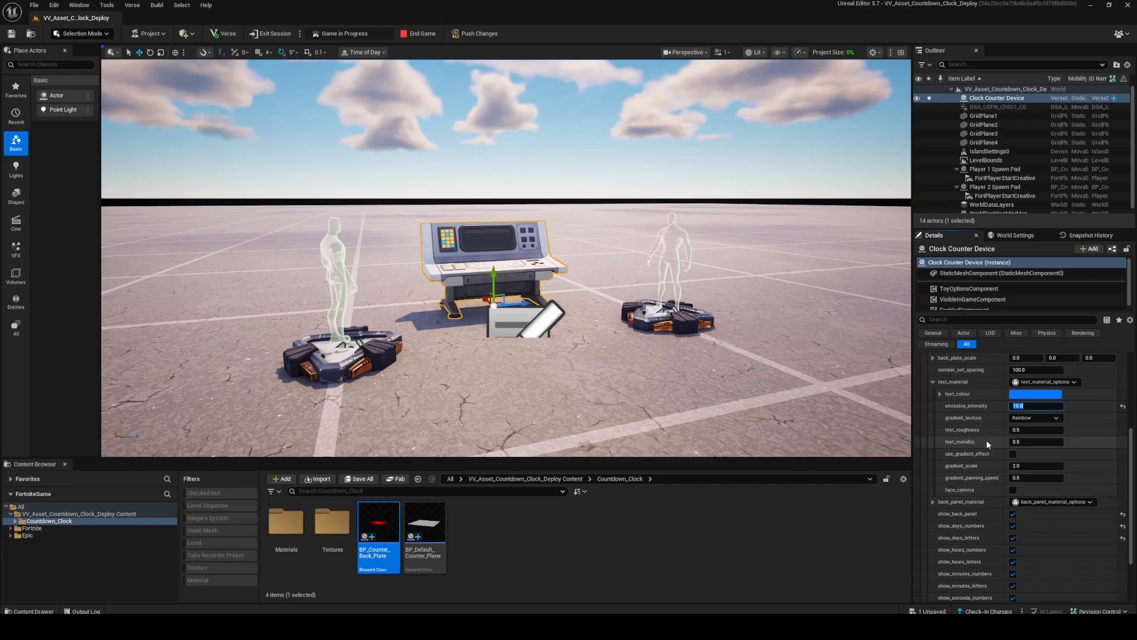
# Set the first counter's back_panel_material panel_colour to light blue
pyautogui.click(933, 501)
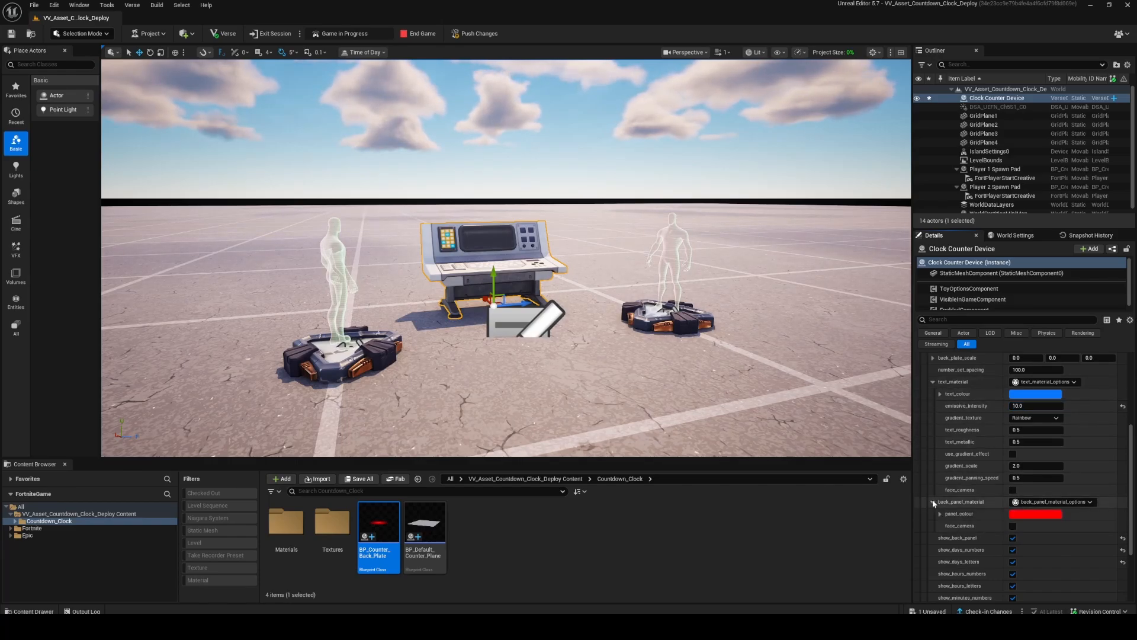
pyautogui.click(1022, 517)
pyautogui.moveTo(865, 434); pyautogui.dragTo(835, 401)
pyautogui.click(951, 589)
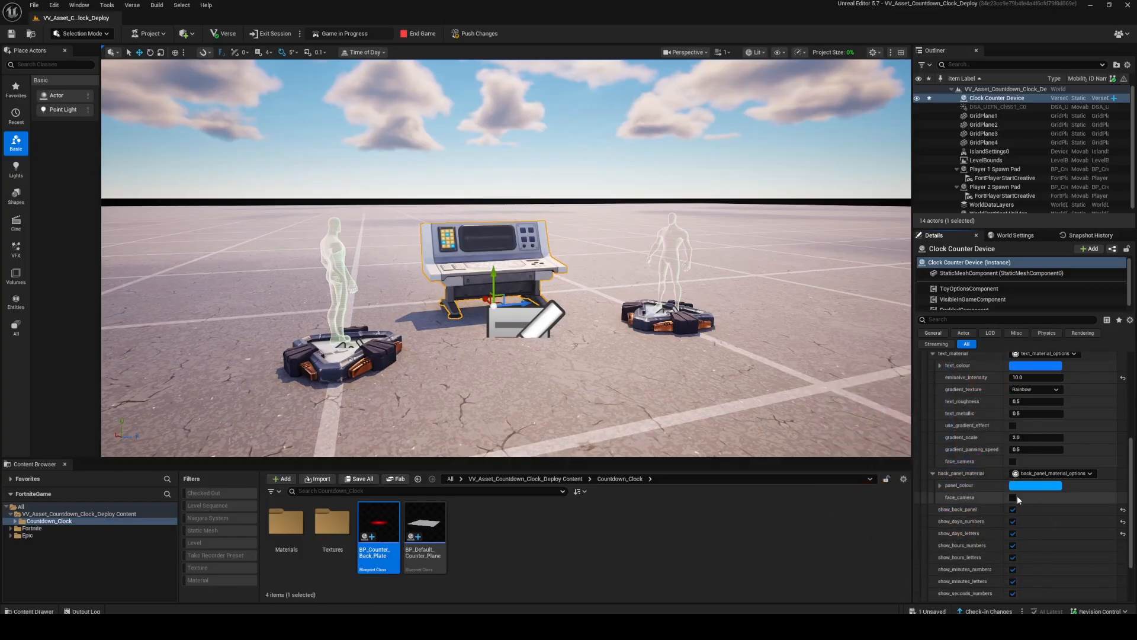
# Collapse the first counter's settings and expand the second counter's text_material options
pyautogui.scroll(5, 995, 462)
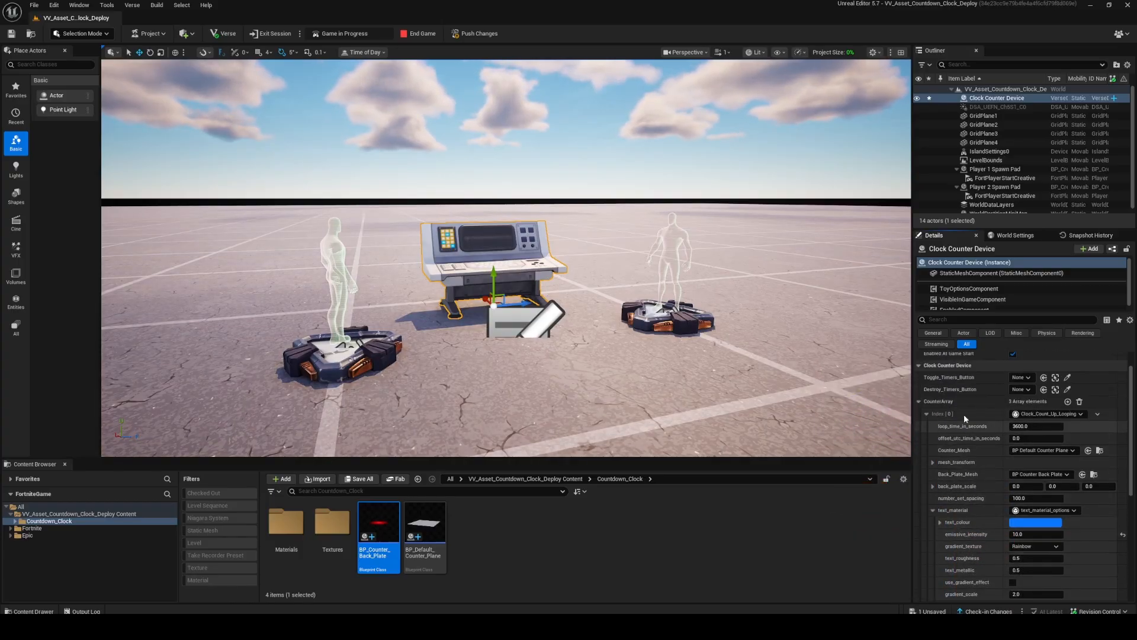
pyautogui.click(926, 427)
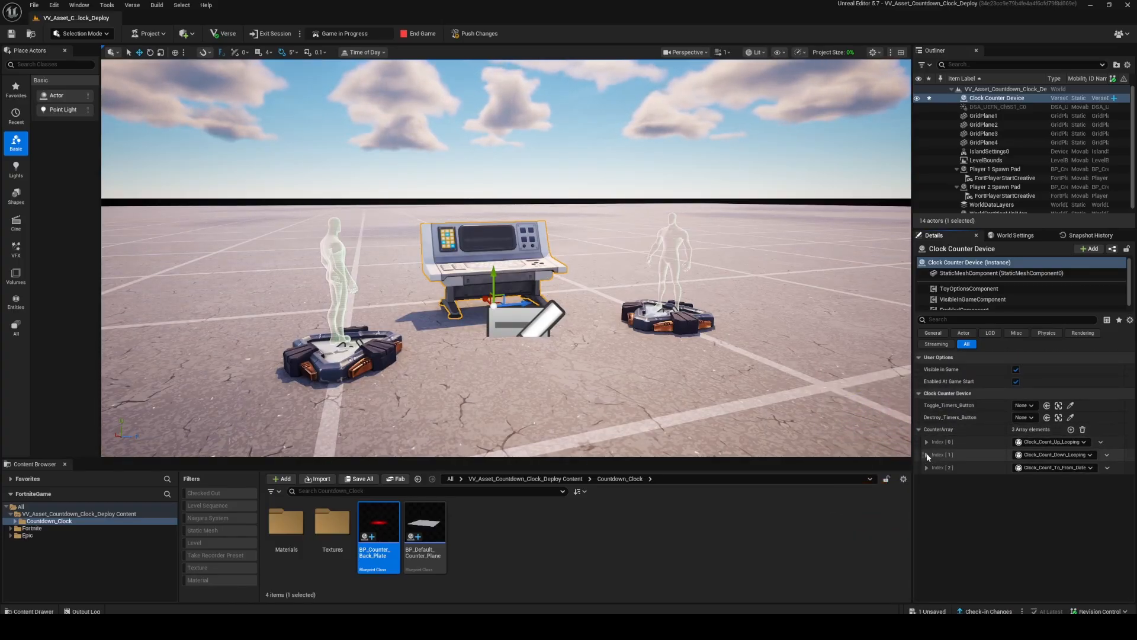
pyautogui.click(927, 455)
pyautogui.scroll(-2, 929, 458)
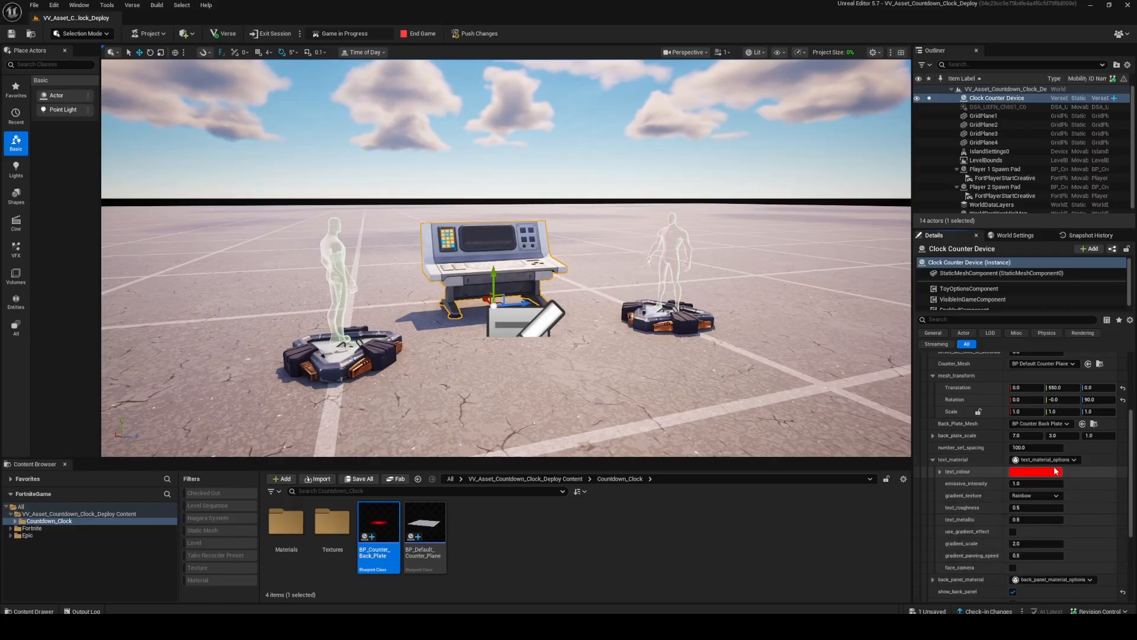
pyautogui.click(1056, 471)
pyautogui.click(864, 466)
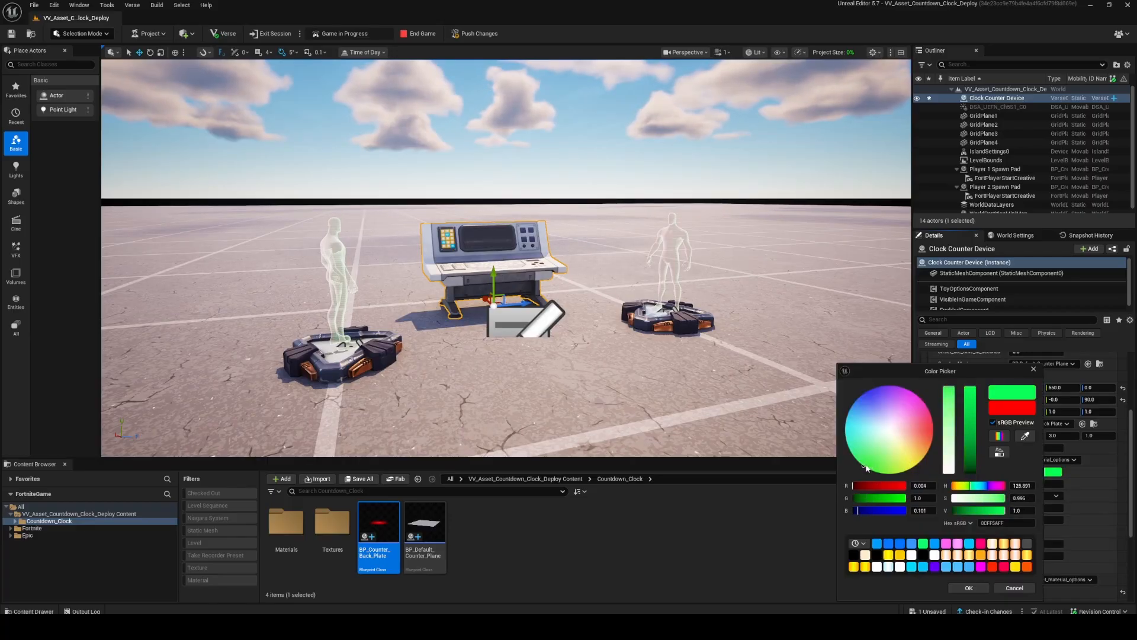
pyautogui.click(1013, 587)
# Set the second counter's gradient_texture to Galaxy and enable its use_gradient_effect option
pyautogui.scroll(-2, 1040, 499)
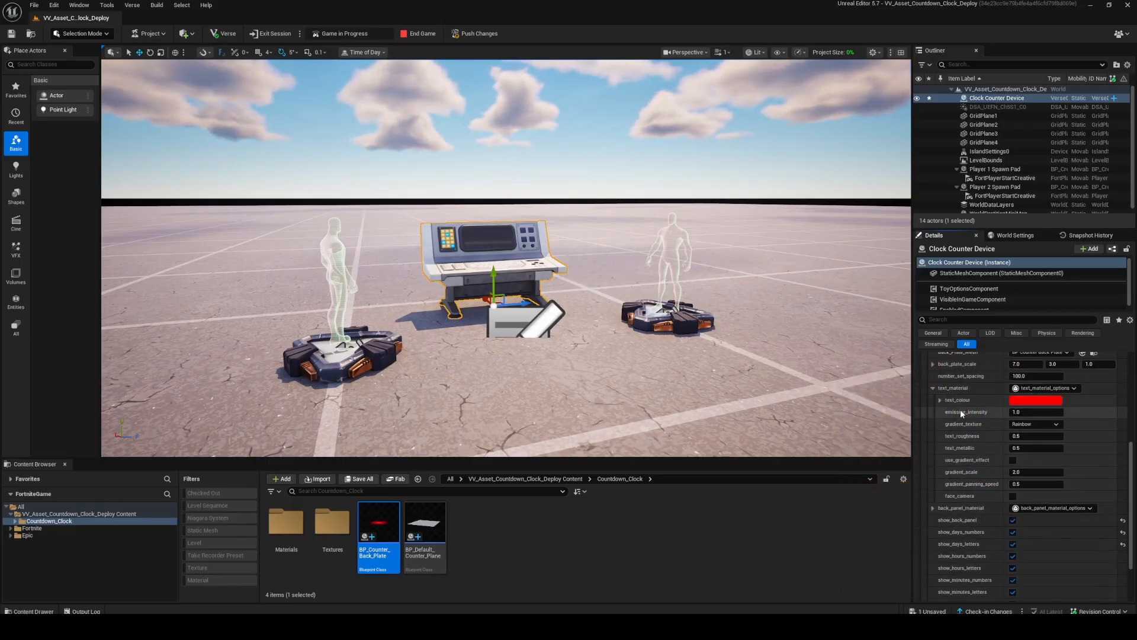
pyautogui.click(1033, 423)
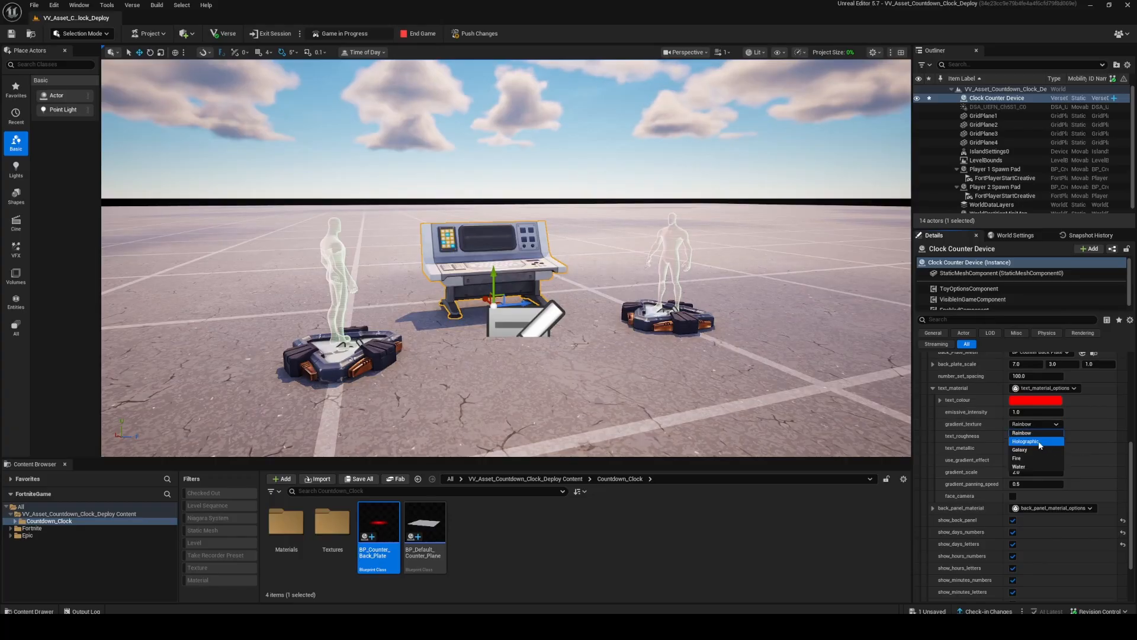
pyautogui.click(1040, 449)
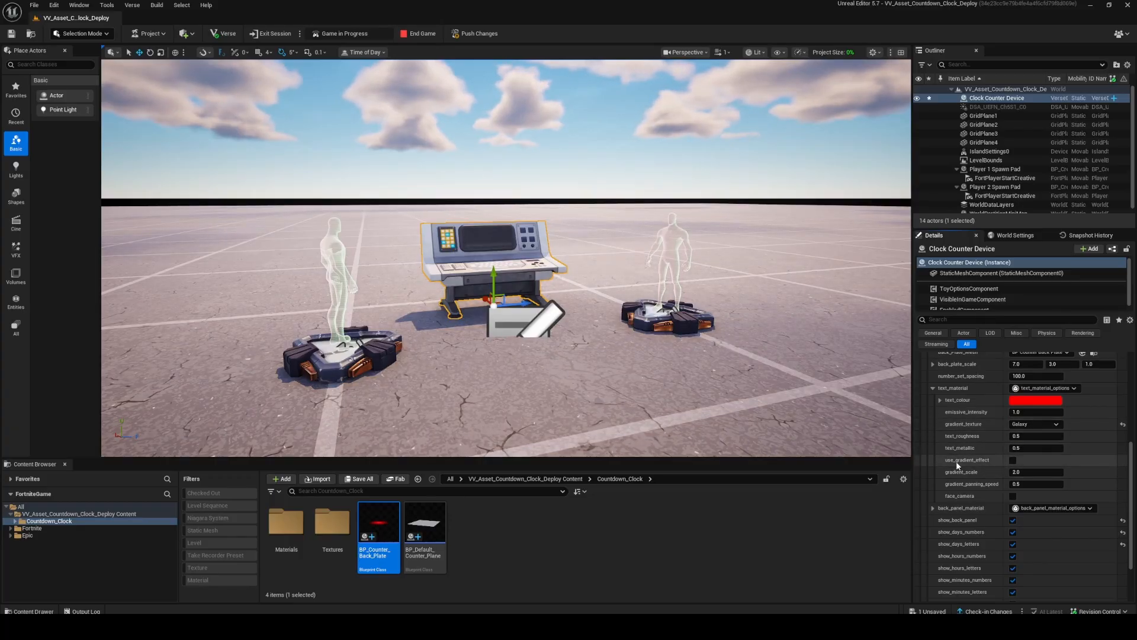
pyautogui.click(1013, 460)
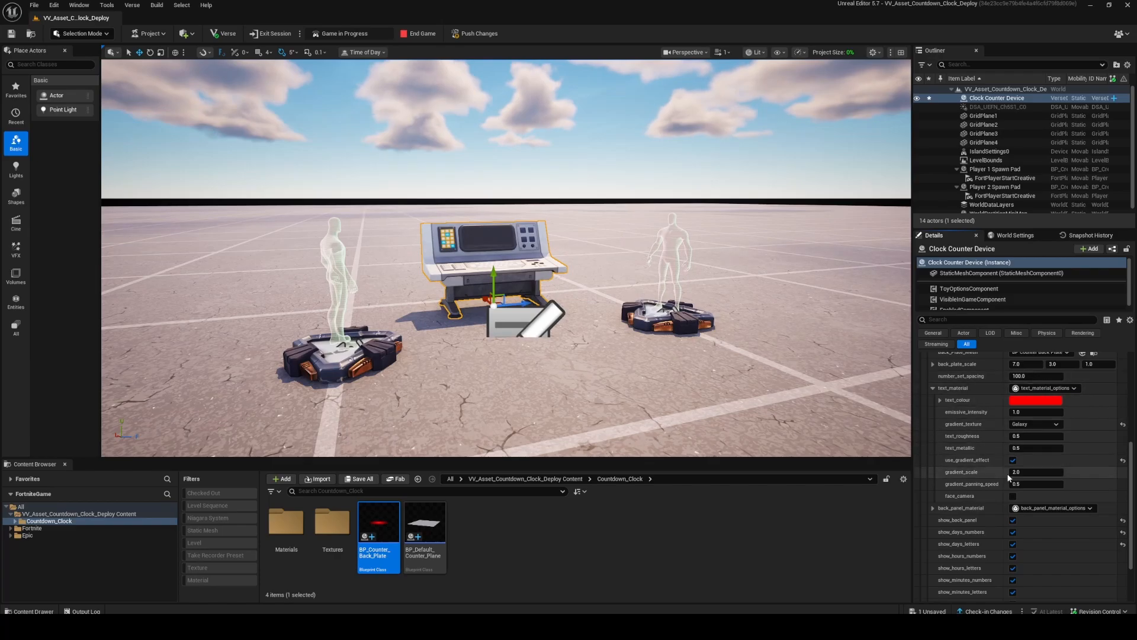
# Set the third counter's gradient_texture to Fire and enable use_gradient_effect and face_camera for its text_material
pyautogui.scroll(-1, 971, 416)
pyautogui.scroll(-5, 969, 413)
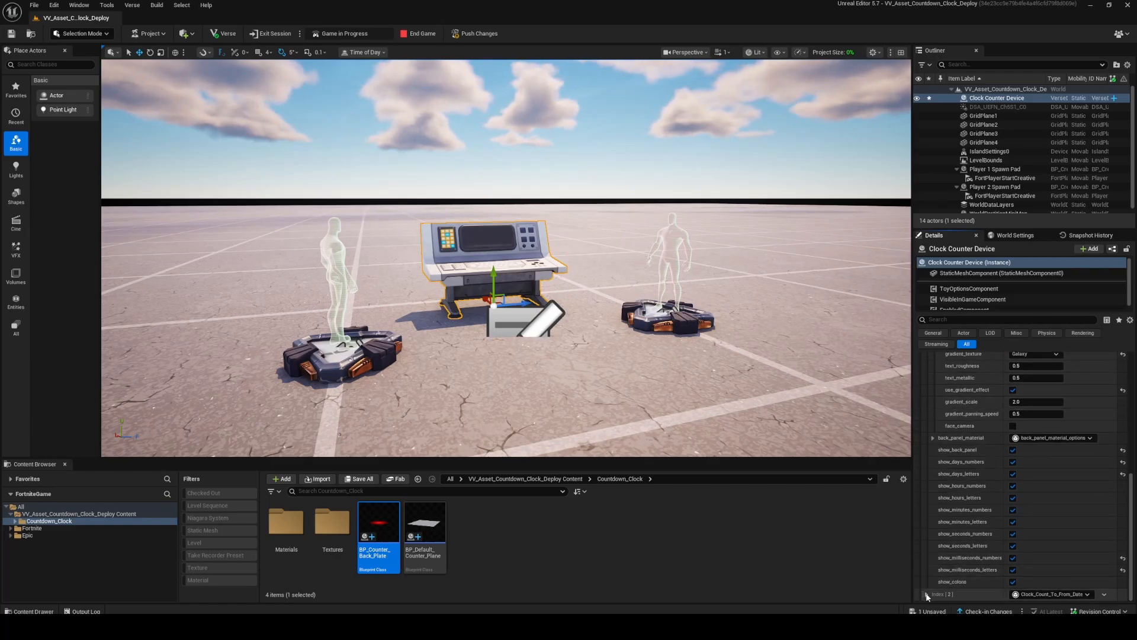
pyautogui.scroll(4, 976, 467)
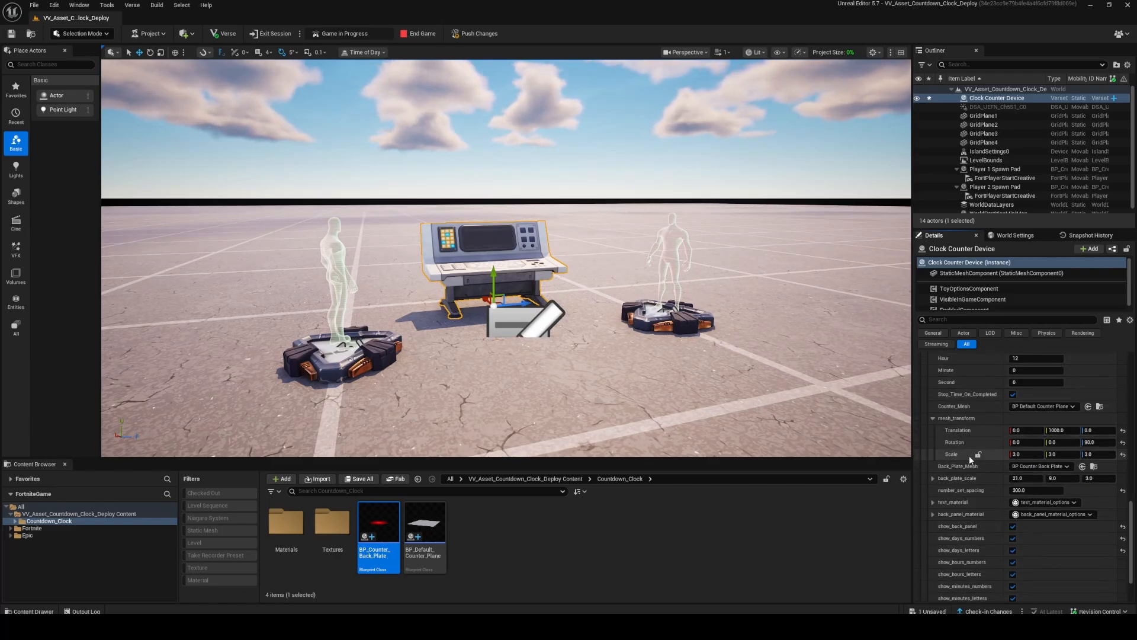
pyautogui.click(933, 439)
pyautogui.scroll(-3, 935, 447)
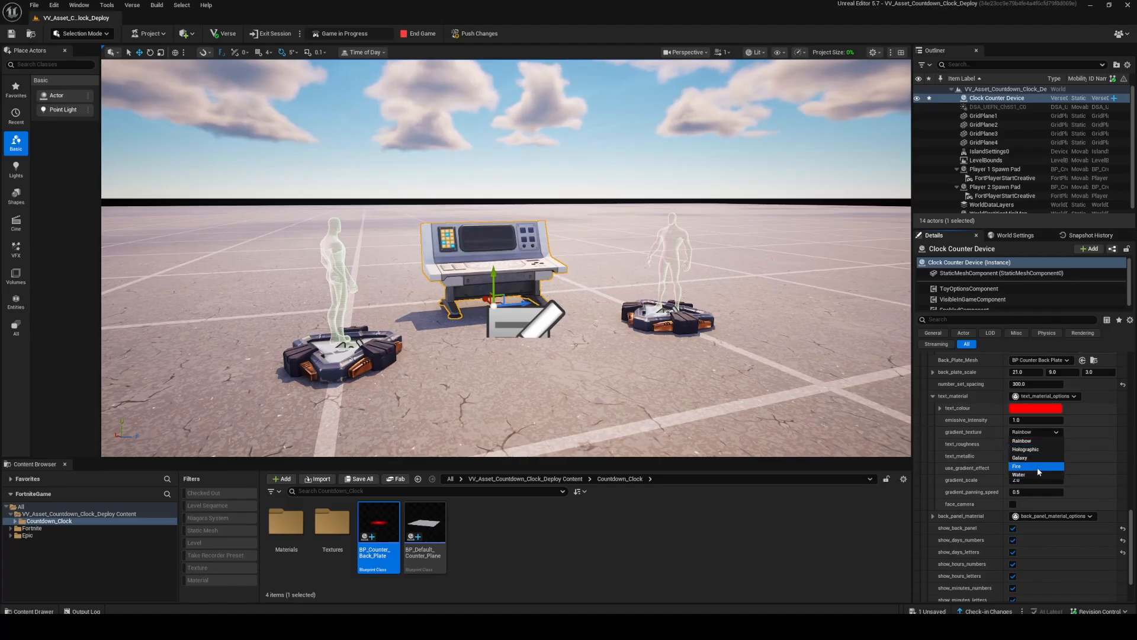
pyautogui.click(1037, 467)
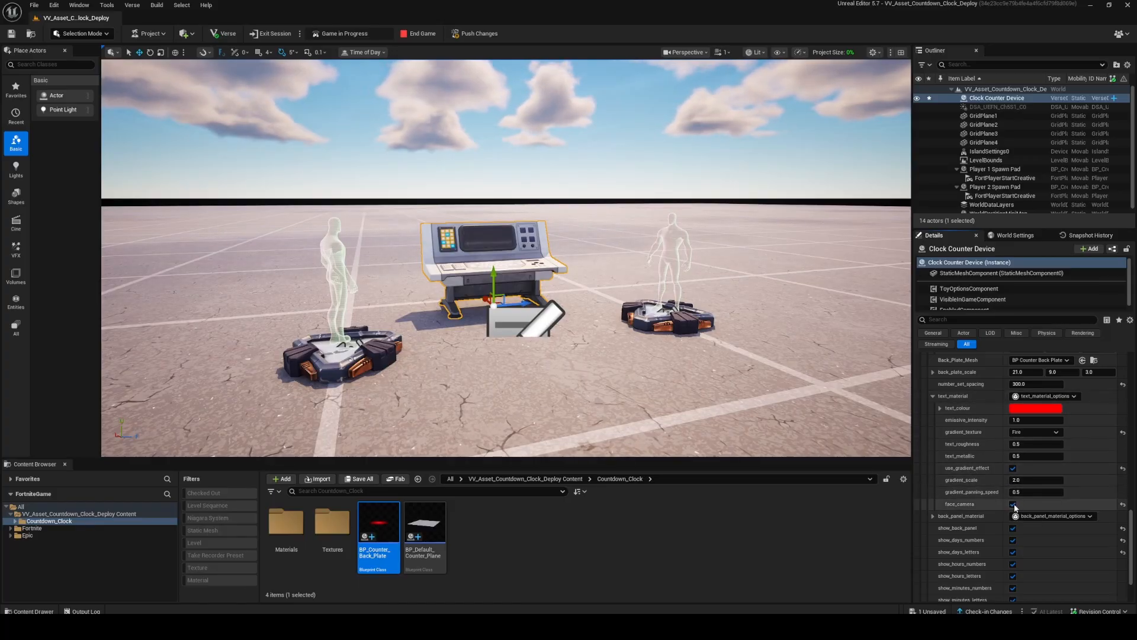
# Enable face_camera in the third counter's back_panel_material and set its panel_colour to orange
pyautogui.click(933, 516)
pyautogui.scroll(-2, 1021, 507)
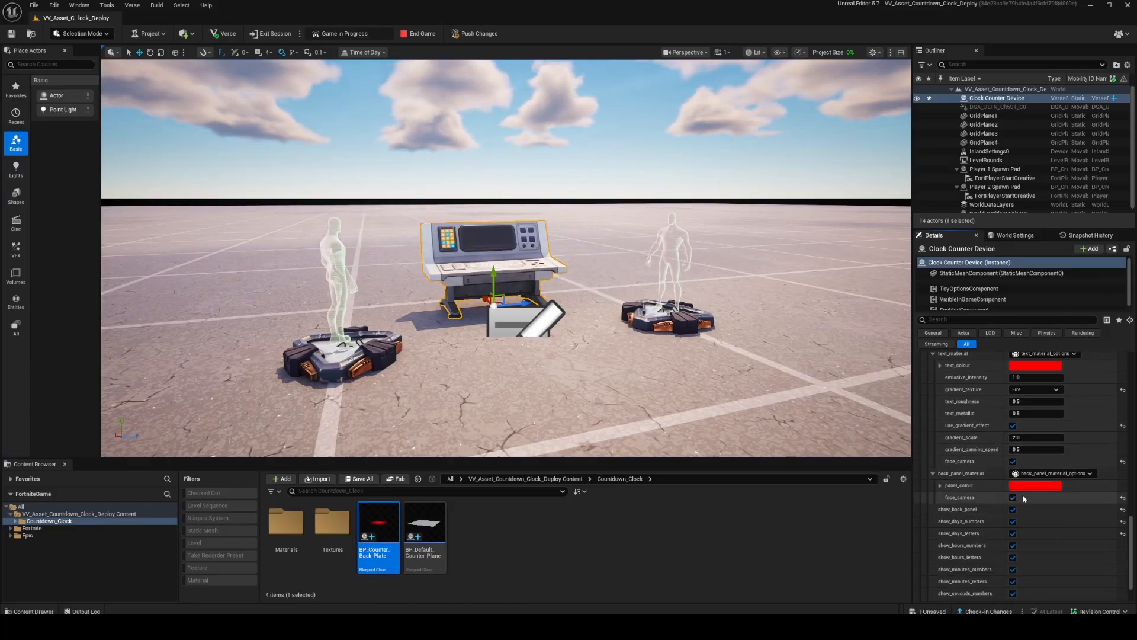
pyautogui.click(1036, 485)
pyautogui.moveTo(914, 432); pyautogui.dragTo(929, 435)
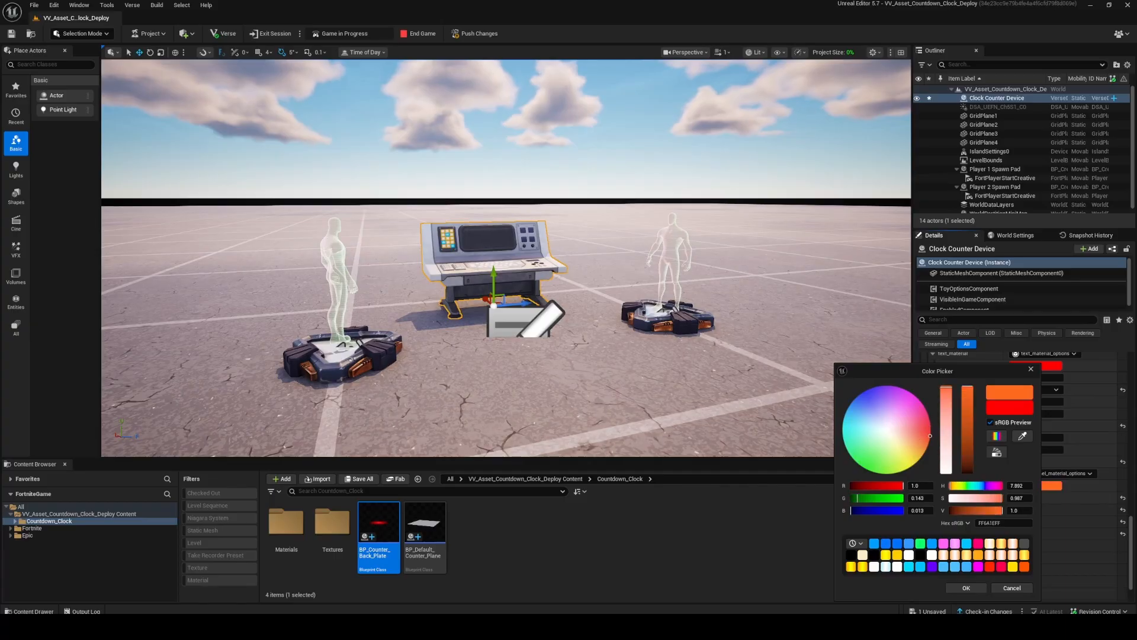
pyautogui.click(974, 588)
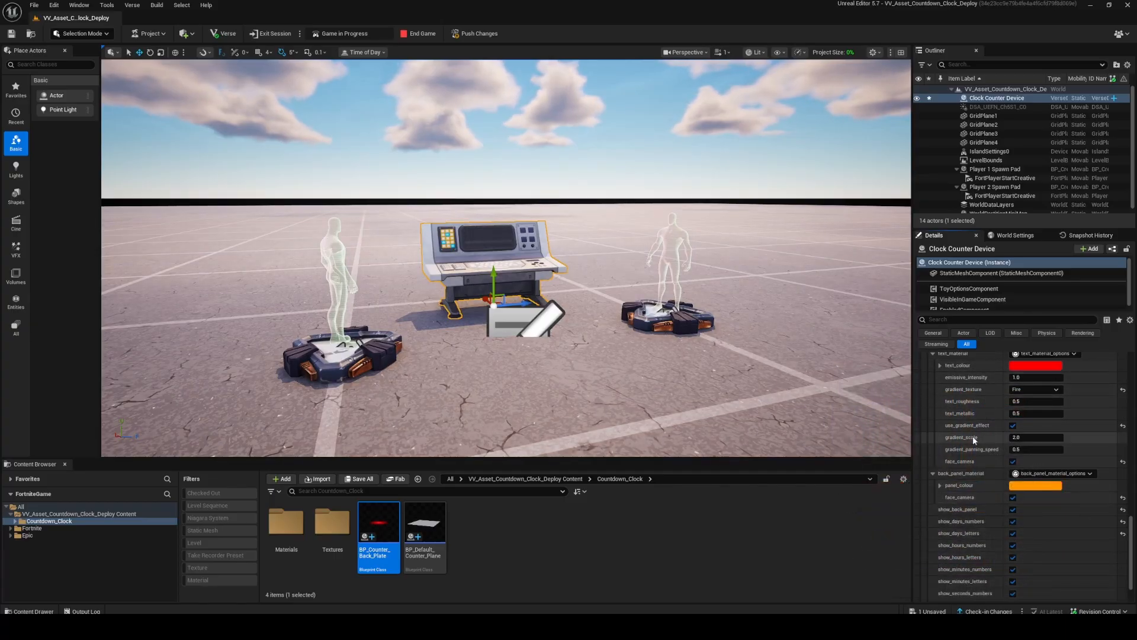
pyautogui.scroll(2, 1053, 517)
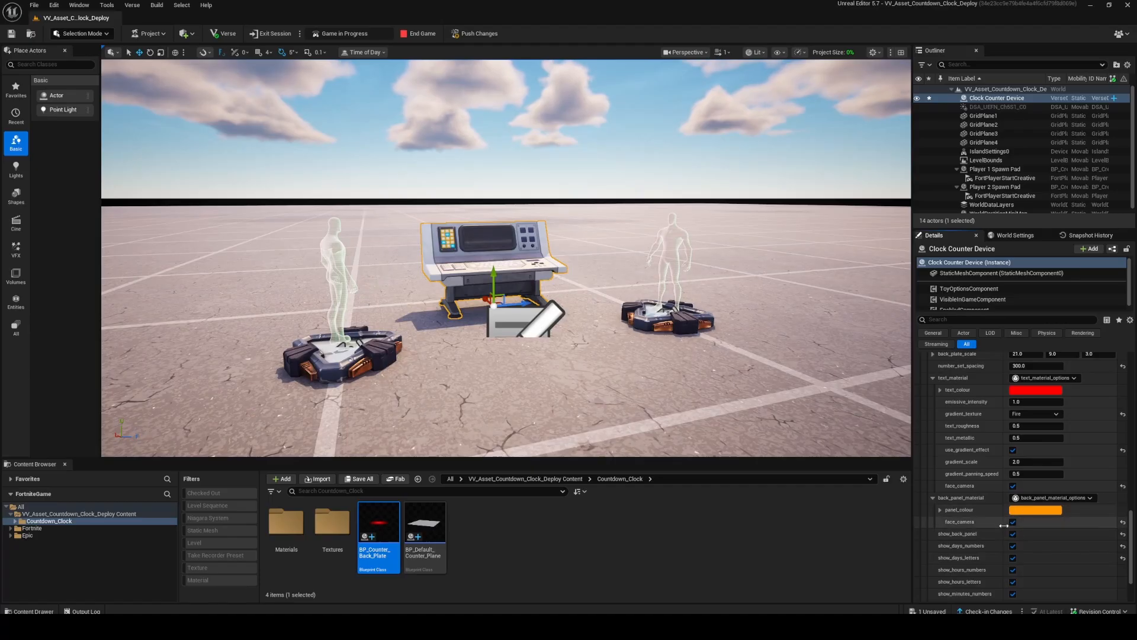
pyautogui.scroll(3, 1007, 533)
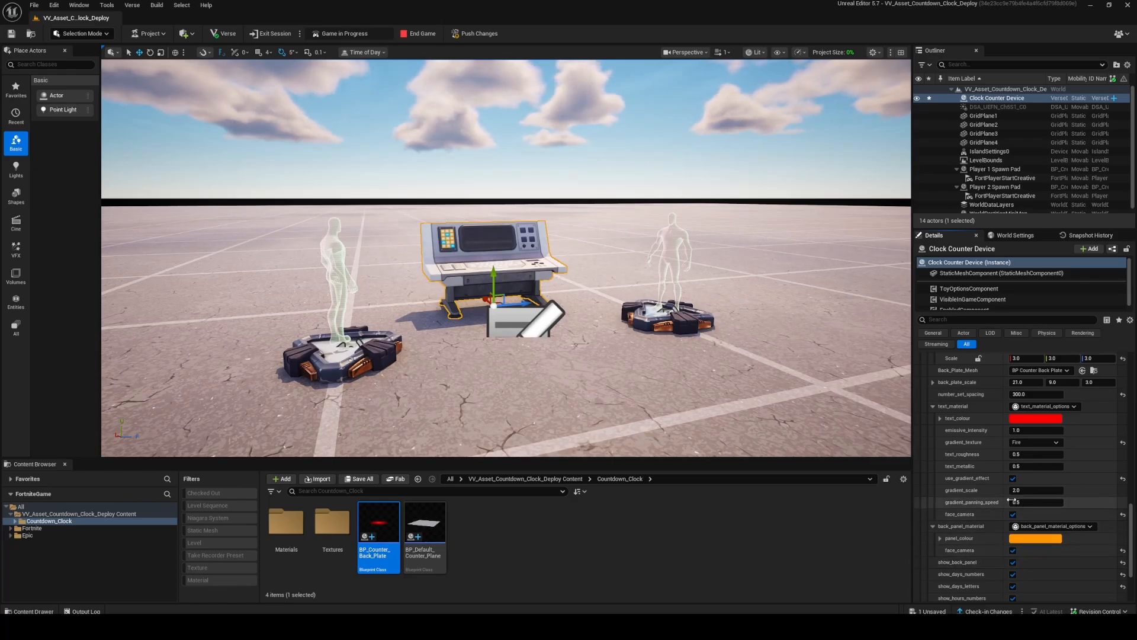
# Restart the game to view the restyled counters in play, and check the third counter's white text_colour in the colour picker
pyautogui.click(414, 33)
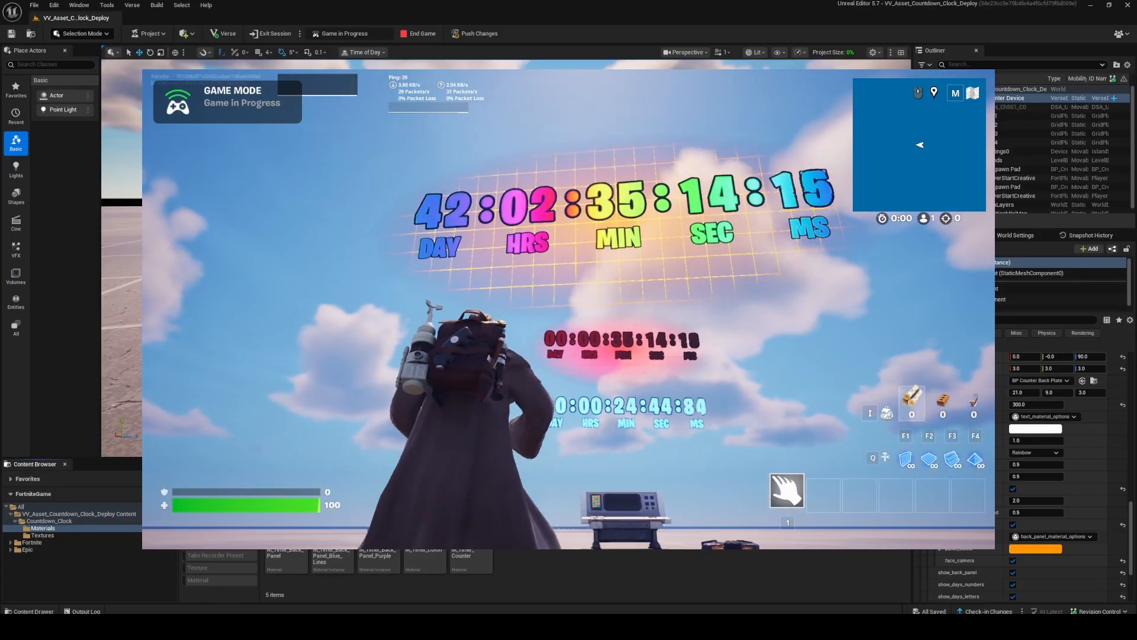
pyautogui.press('w')
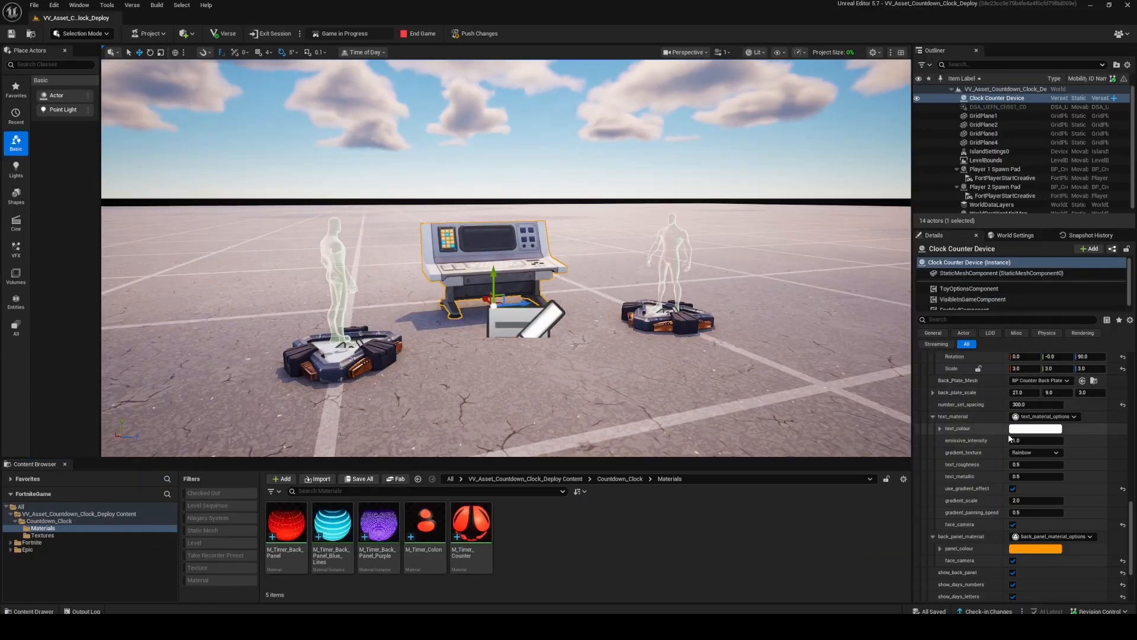
pyautogui.click(1041, 429)
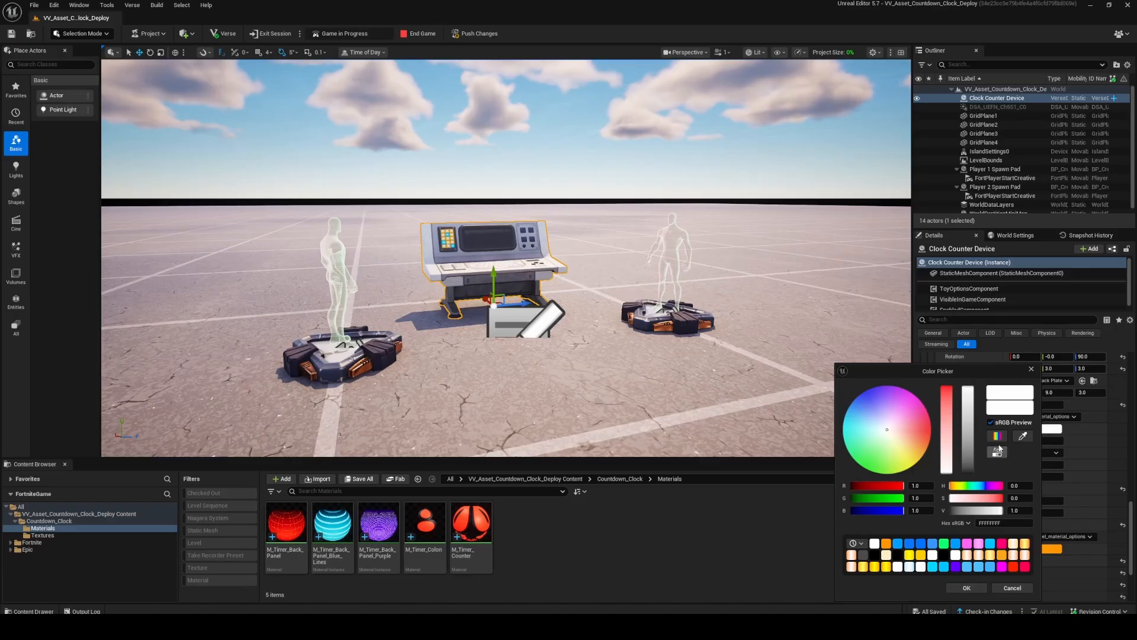
pyautogui.click(957, 587)
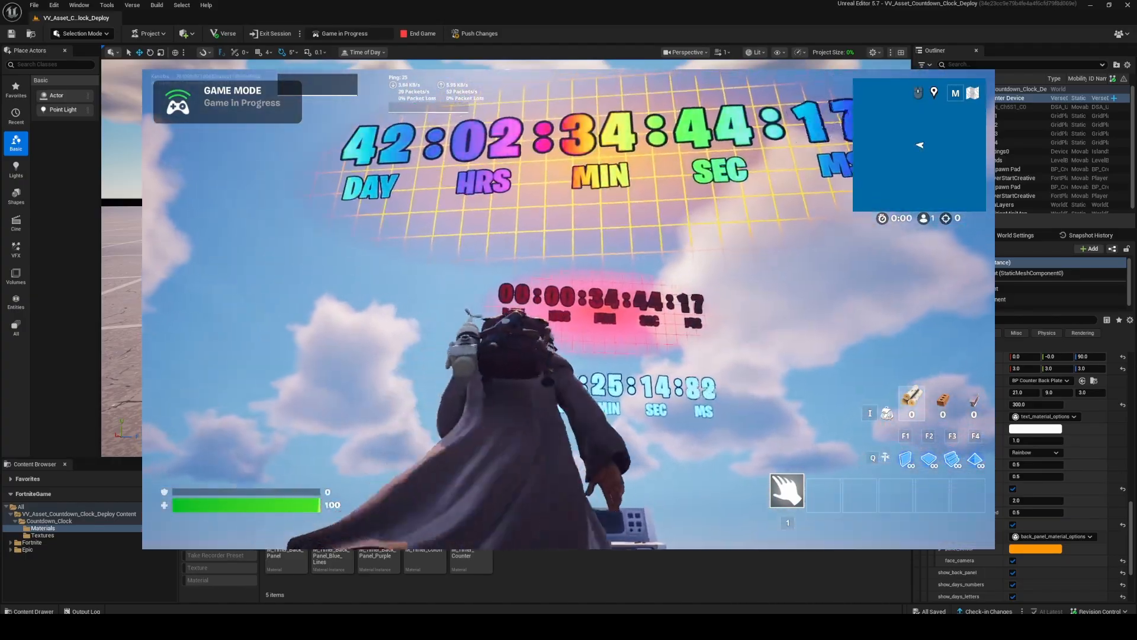
# Set the second counter's text_colour to white in its text_material options
pyautogui.scroll(4, 967, 476)
pyautogui.scroll(10, 967, 476)
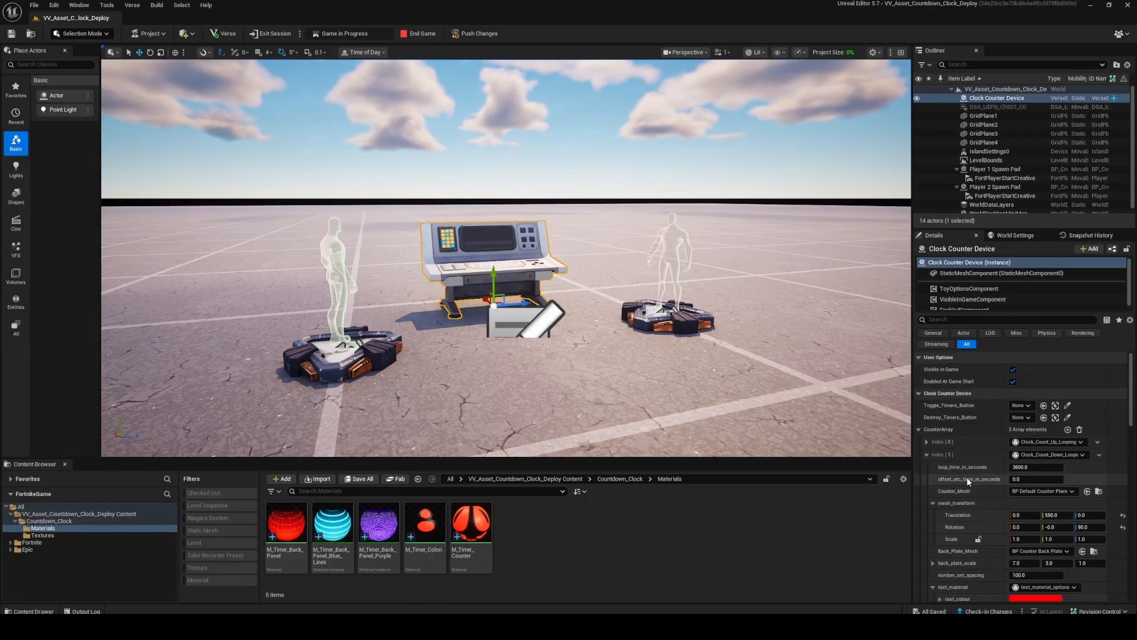
pyautogui.click(927, 456)
pyautogui.click(927, 468)
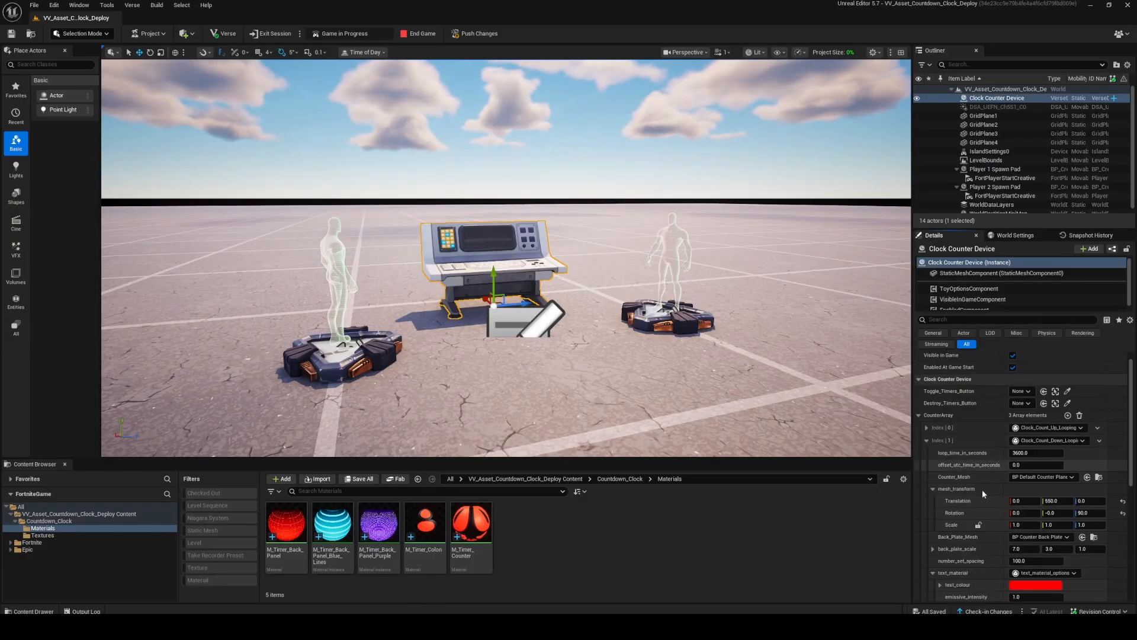
pyautogui.scroll(-4, 982, 490)
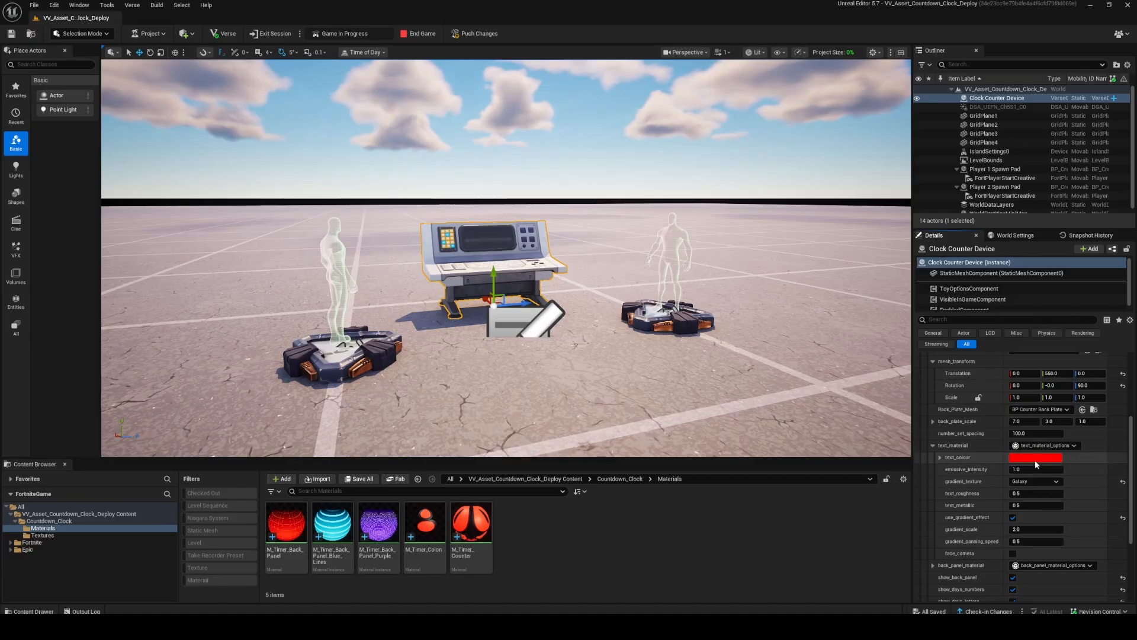
pyautogui.click(1036, 459)
pyautogui.moveTo(881, 498); pyautogui.dragTo(975, 497)
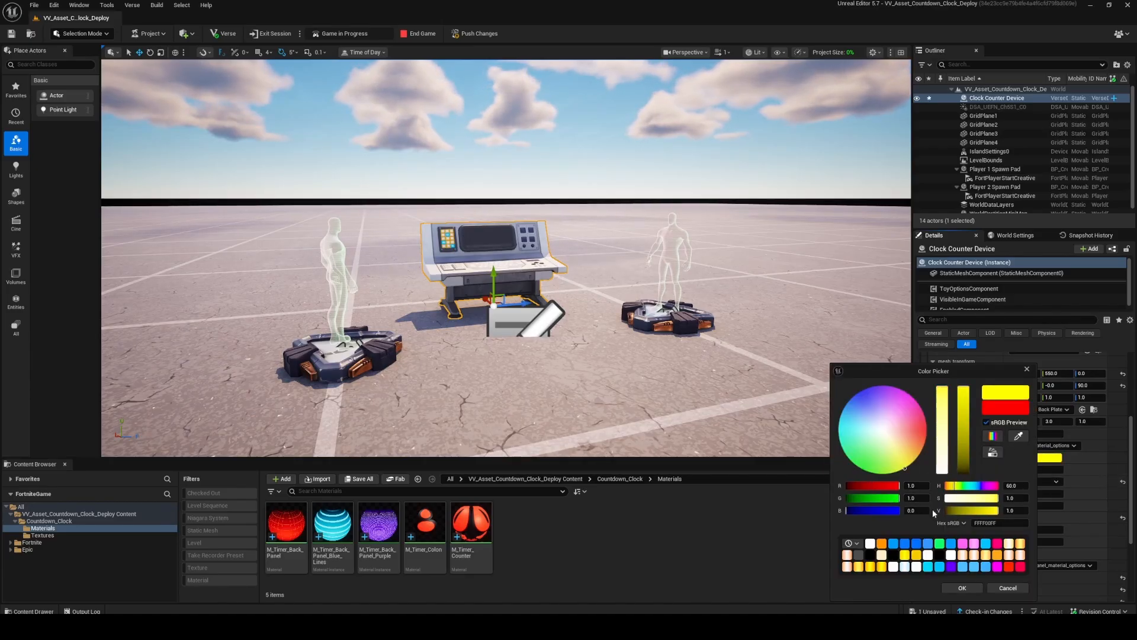
pyautogui.moveTo(882, 510); pyautogui.dragTo(953, 511)
pyautogui.click(970, 589)
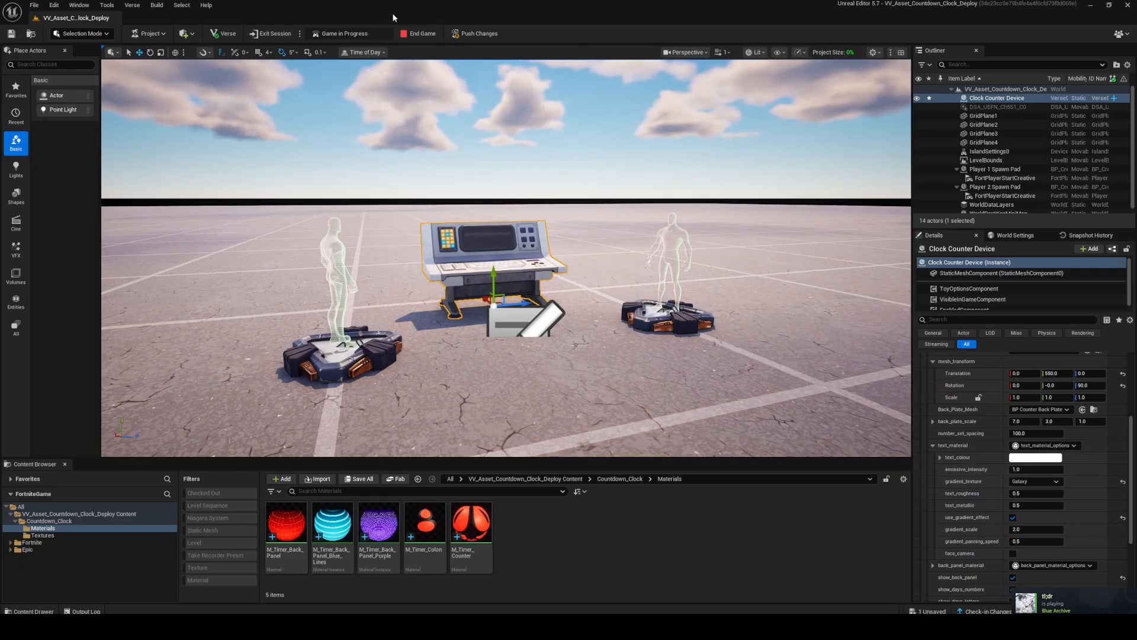
# Restart the game and move around to view the second counter's Galaxy gradient over the white text colour
pyautogui.click(403, 34)
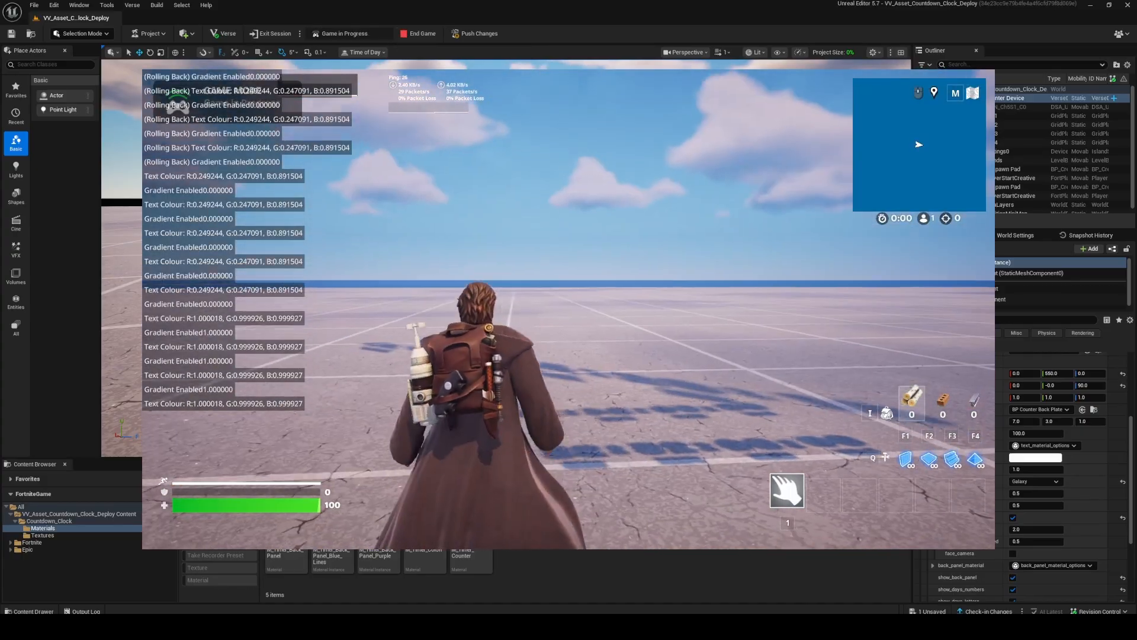
pyautogui.press('s')
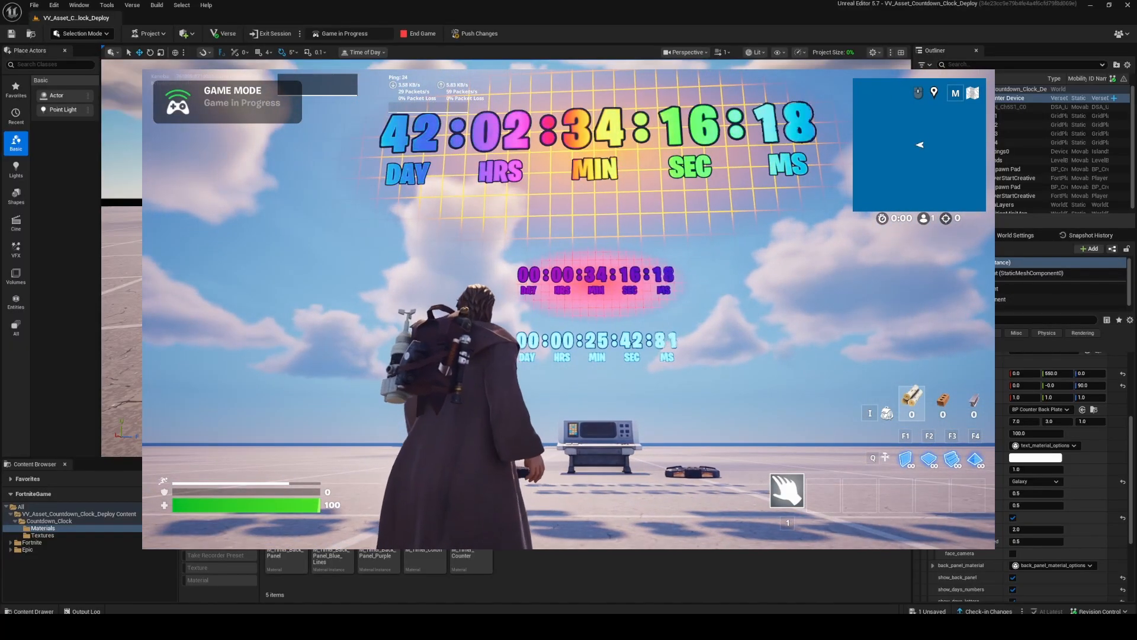
pyautogui.press('w')
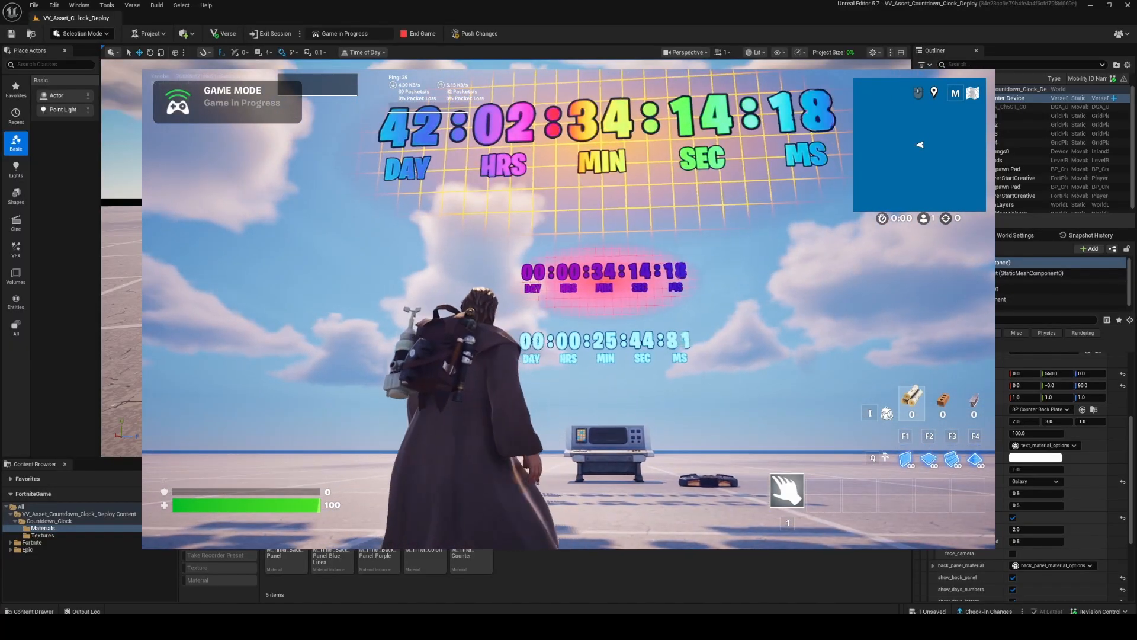
pyautogui.press('a')
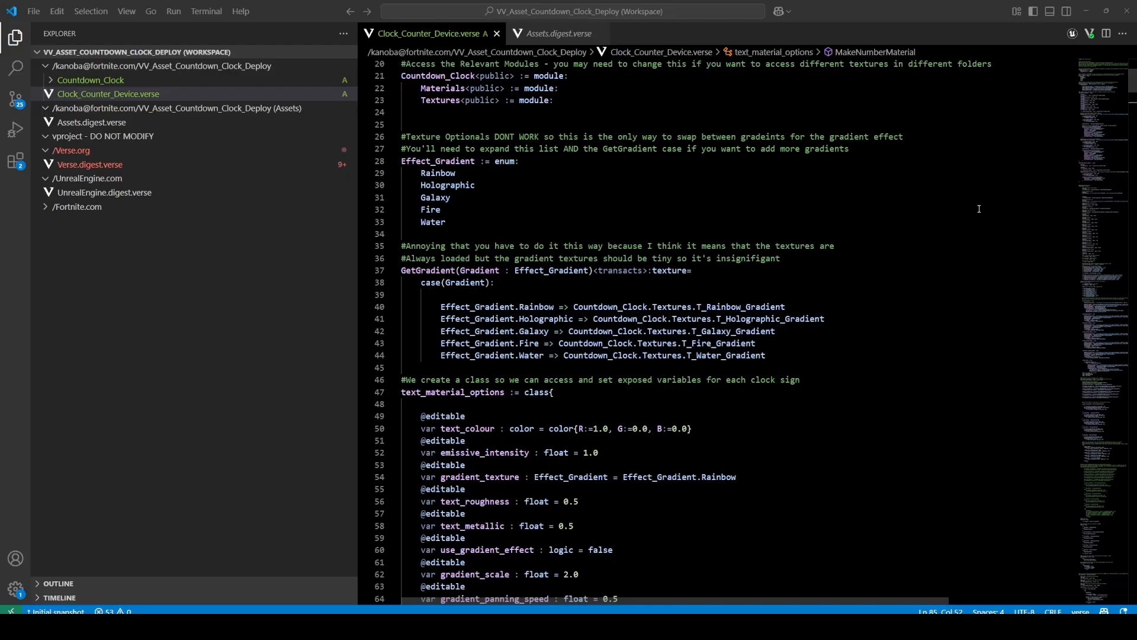
# Switch to Visual Studio Code and read the header comment on SignaledEvent and the material option classes in Clock_Counter_Device.verse
pyautogui.scroll(6, 606, 232)
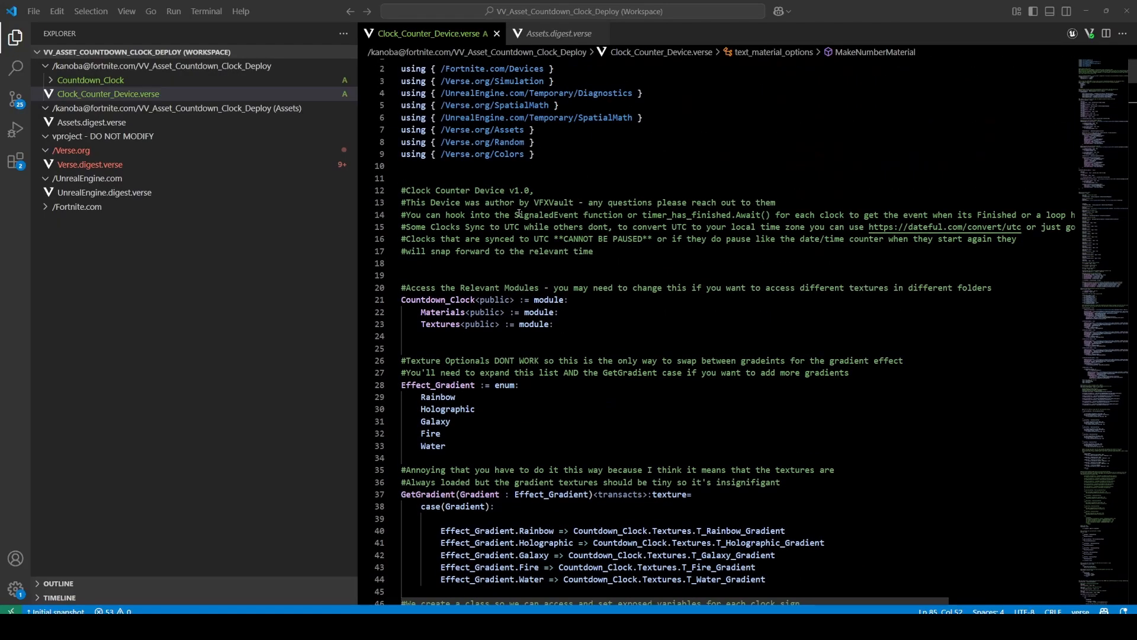
pyautogui.moveTo(516, 214); pyautogui.dragTo(613, 215)
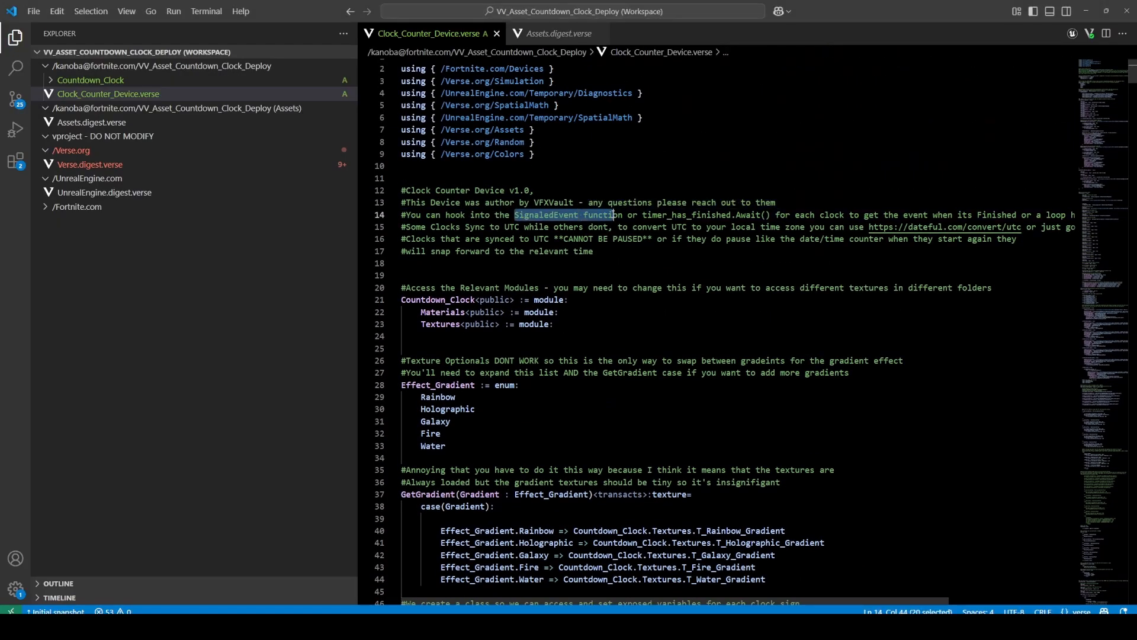
pyautogui.click(613, 215)
pyautogui.scroll(-7, 707, 269)
pyautogui.scroll(-15, 707, 269)
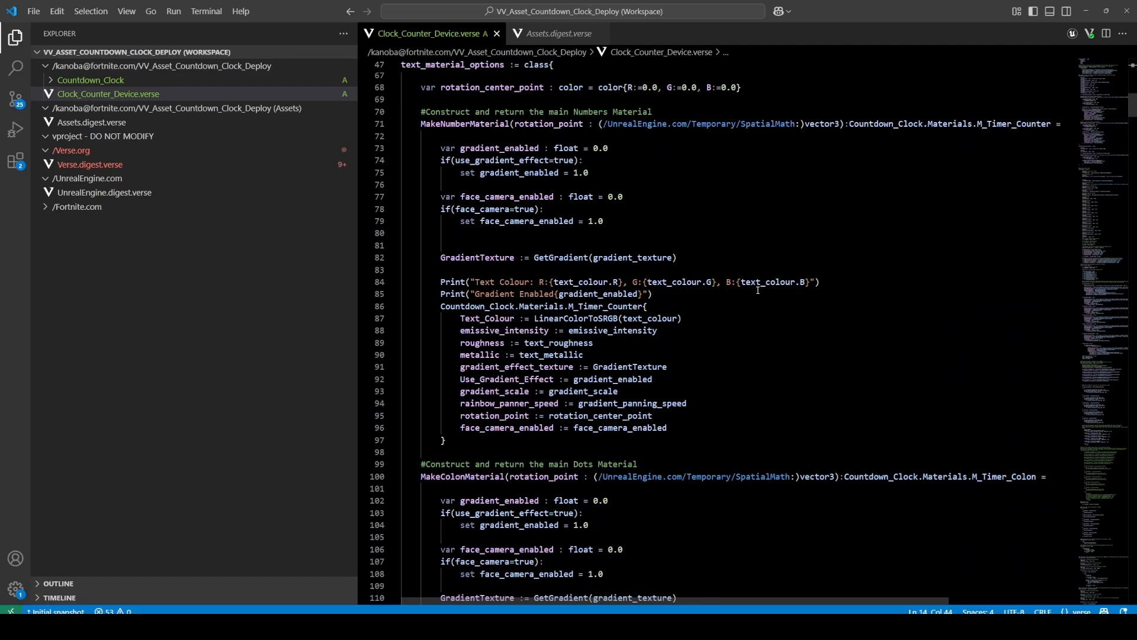
pyautogui.scroll(-17, 740, 332)
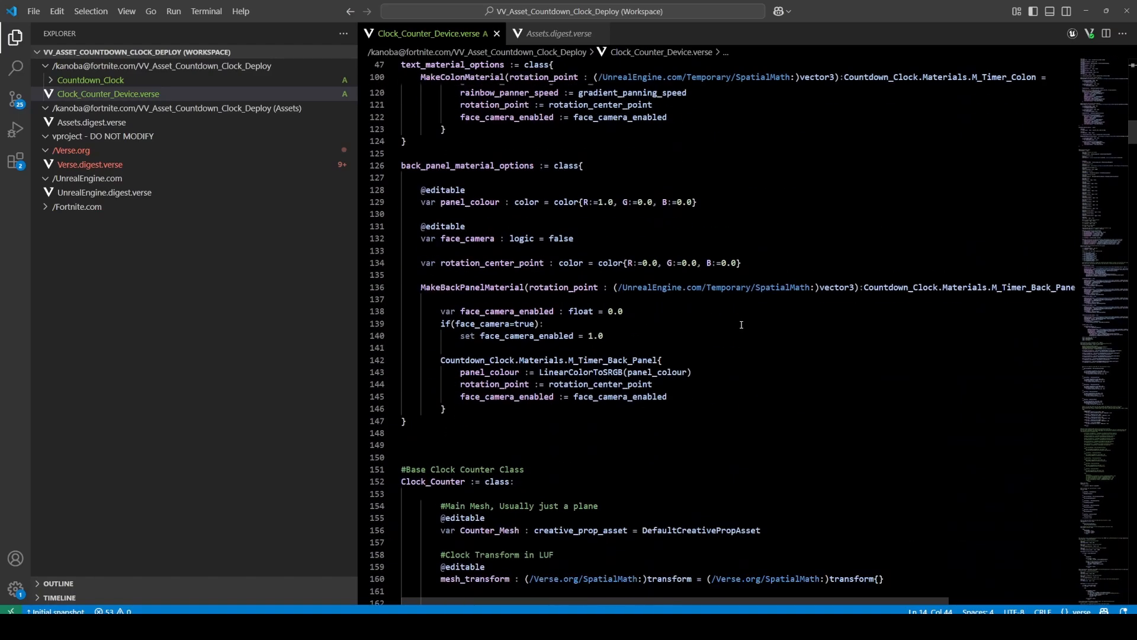
# Find the timer_has_finished.Signal() call in Clock_Count_Down and follow it to the event's declaration in the Clock_Counter class
pyautogui.moveTo(1104, 131); pyautogui.dragTo(1087, 388)
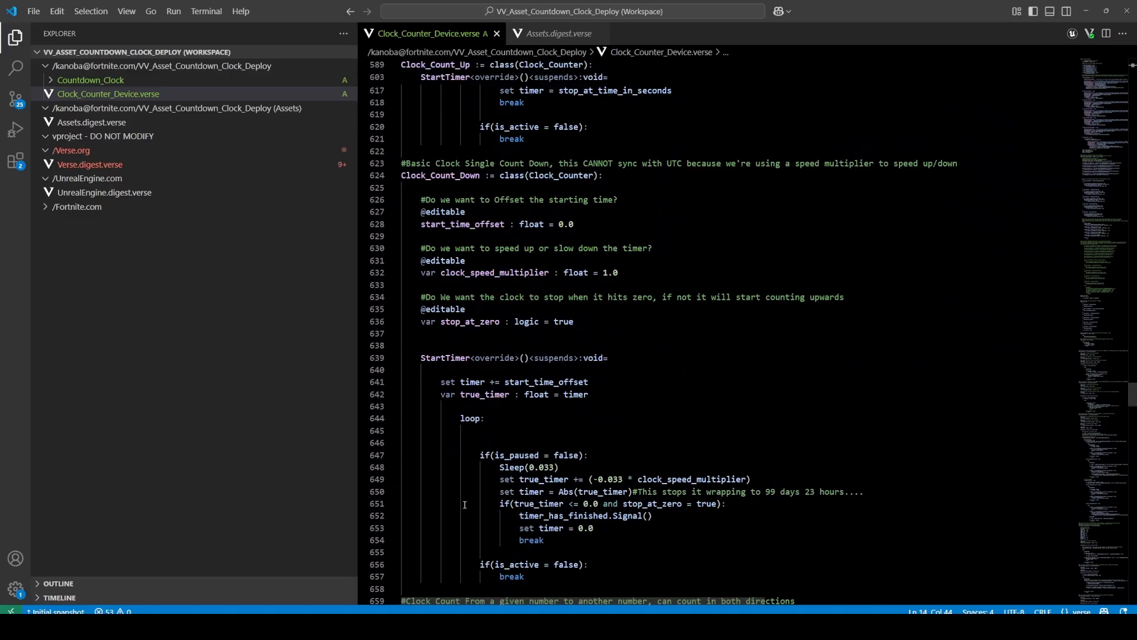
pyautogui.moveTo(652, 518); pyautogui.dragTo(520, 516)
pyautogui.click(554, 515)
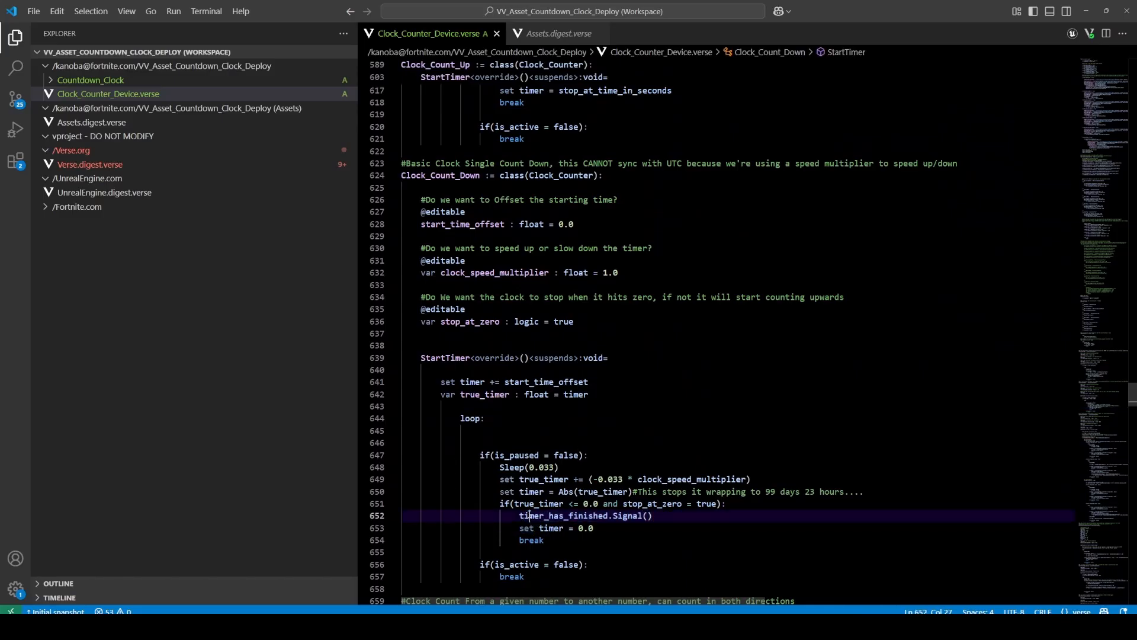
pyautogui.keyDown('ctrl'); pyautogui.click(553, 516); pyautogui.keyUp('ctrl')
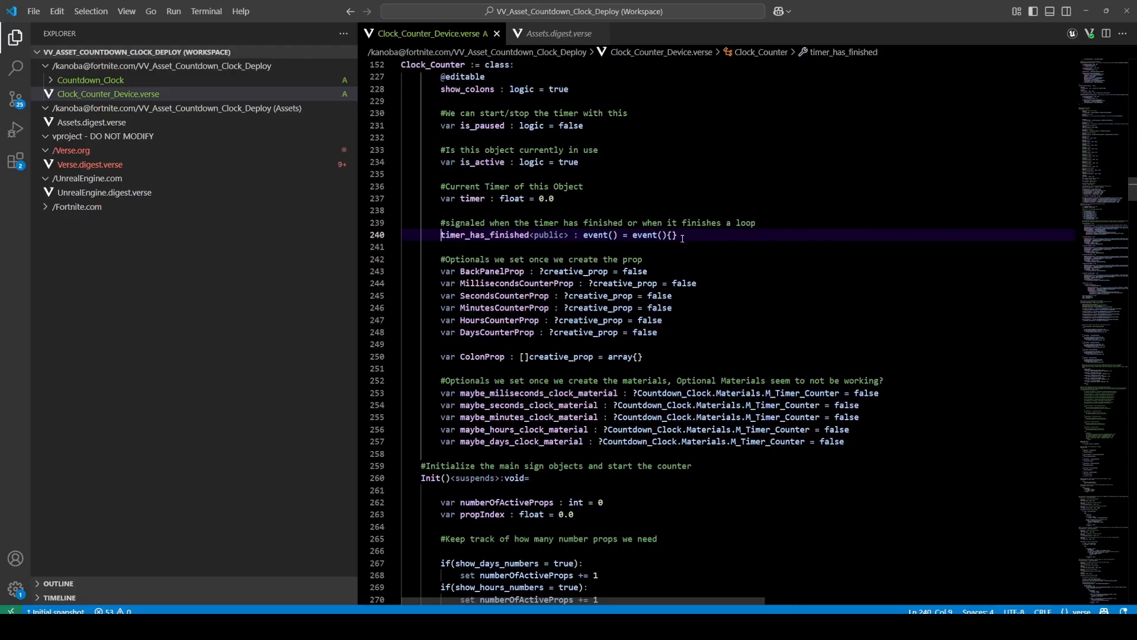
pyautogui.moveTo(683, 239); pyautogui.dragTo(442, 237)
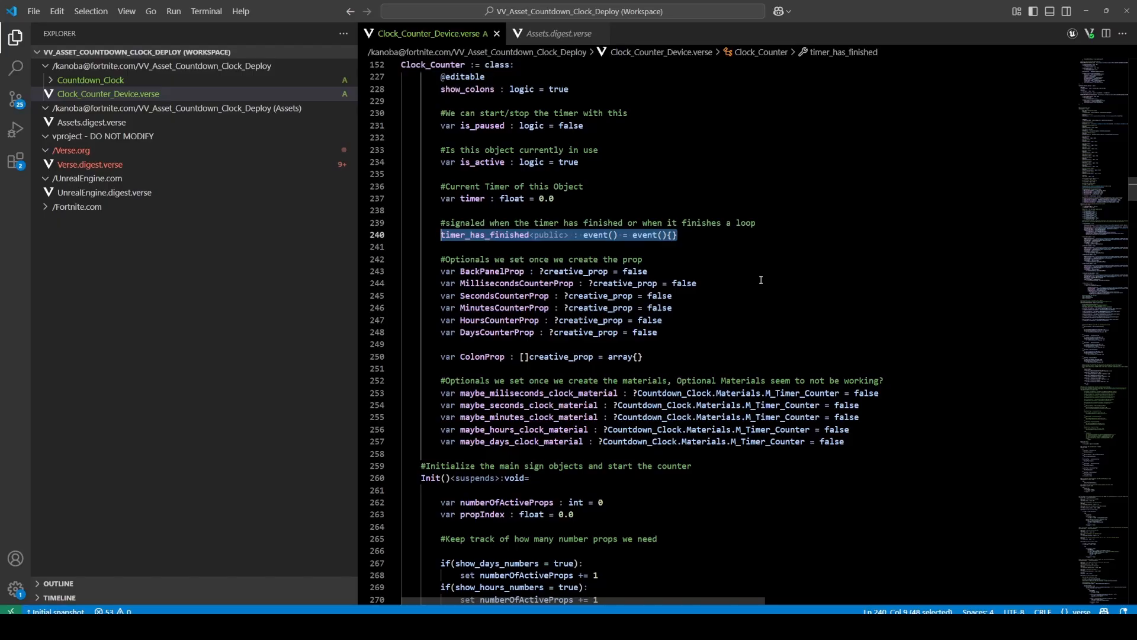
# Switch to Photoshop and try other fonts such as Franklin Gothic Medium on the countdown number sheet's text layers
pyautogui.hotkey('alt', 'Tab')
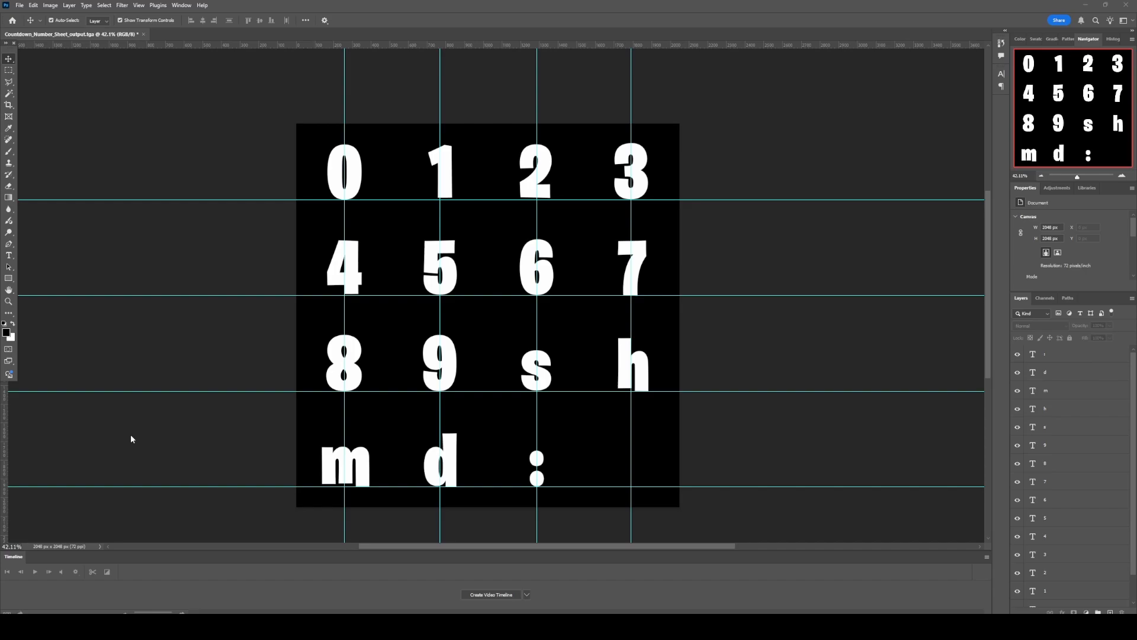
pyautogui.scroll(-2, 1050, 389)
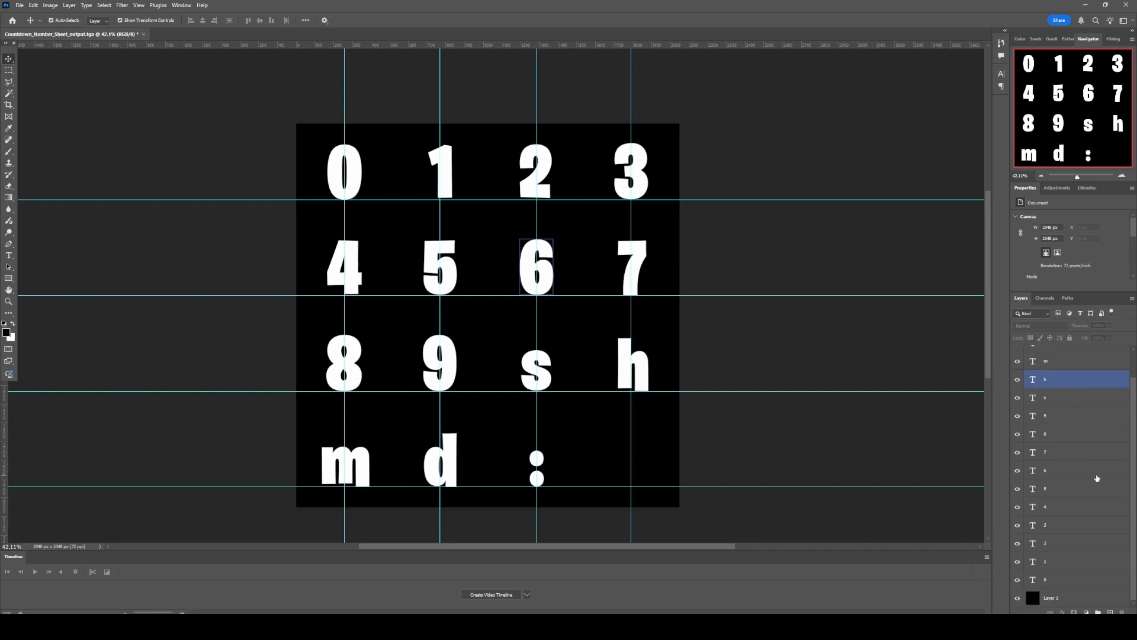
pyautogui.click(1067, 563)
pyautogui.scroll(2, 1064, 497)
pyautogui.keyDown('shift'); pyautogui.click(1066, 391); pyautogui.keyUp('shift')
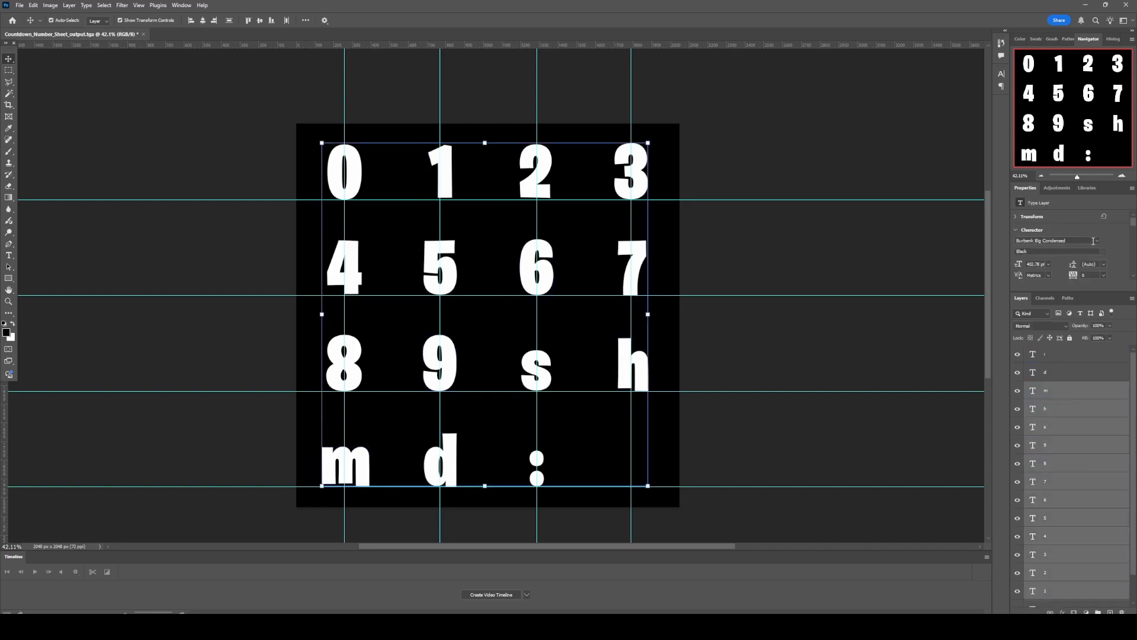
pyautogui.press('Down')
pyautogui.press('Down')
pyautogui.press('Down')
pyautogui.press('Down')
pyautogui.press('Down')
pyautogui.press('Down')
pyautogui.press('Down')
pyautogui.press('Down')
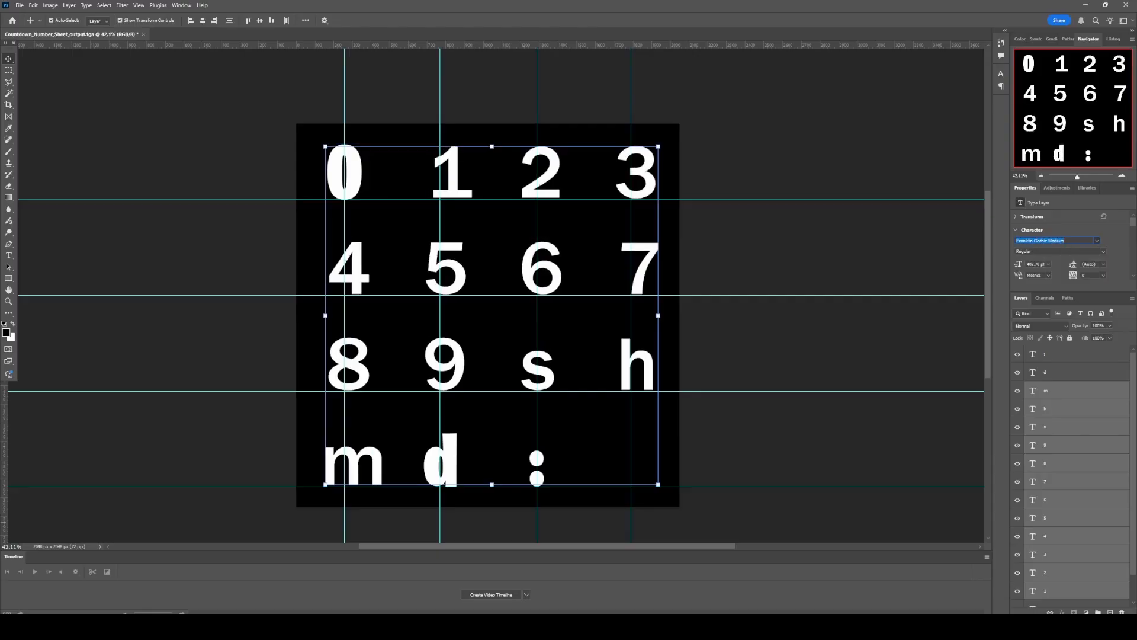
pyautogui.click(777, 261)
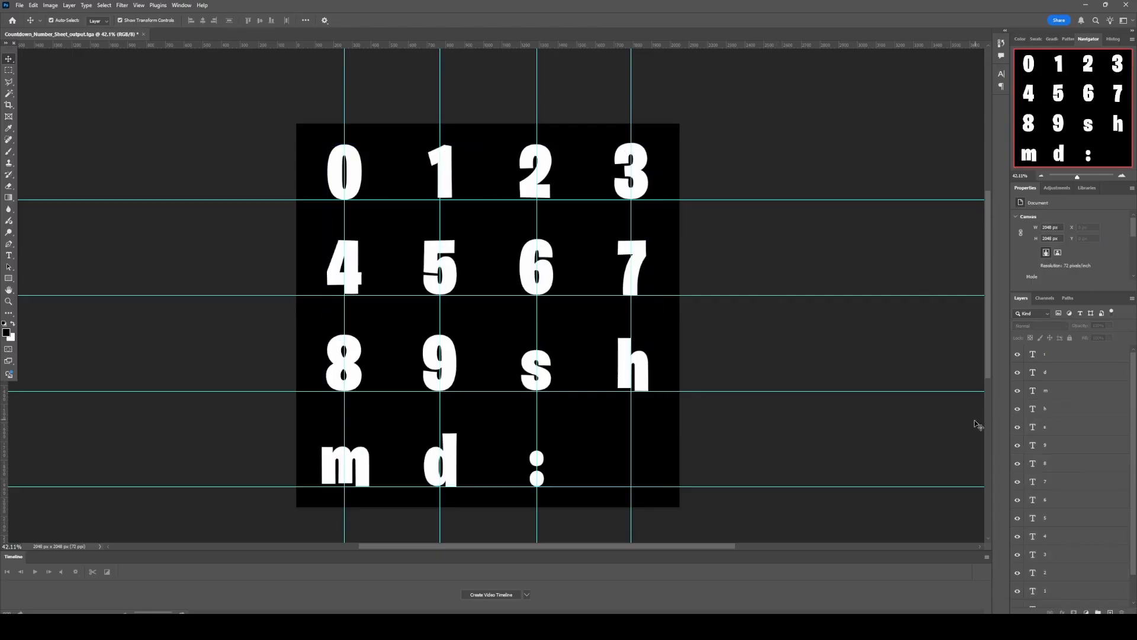
# Merge all the digit and letter text layers with the black background into one layer using Merge Visible
pyautogui.click(1066, 357)
pyautogui.scroll(-2, 1074, 398)
pyautogui.keyDown('shift'); pyautogui.click(1067, 579); pyautogui.keyUp('shift')
pyautogui.rightClick(1066, 477)
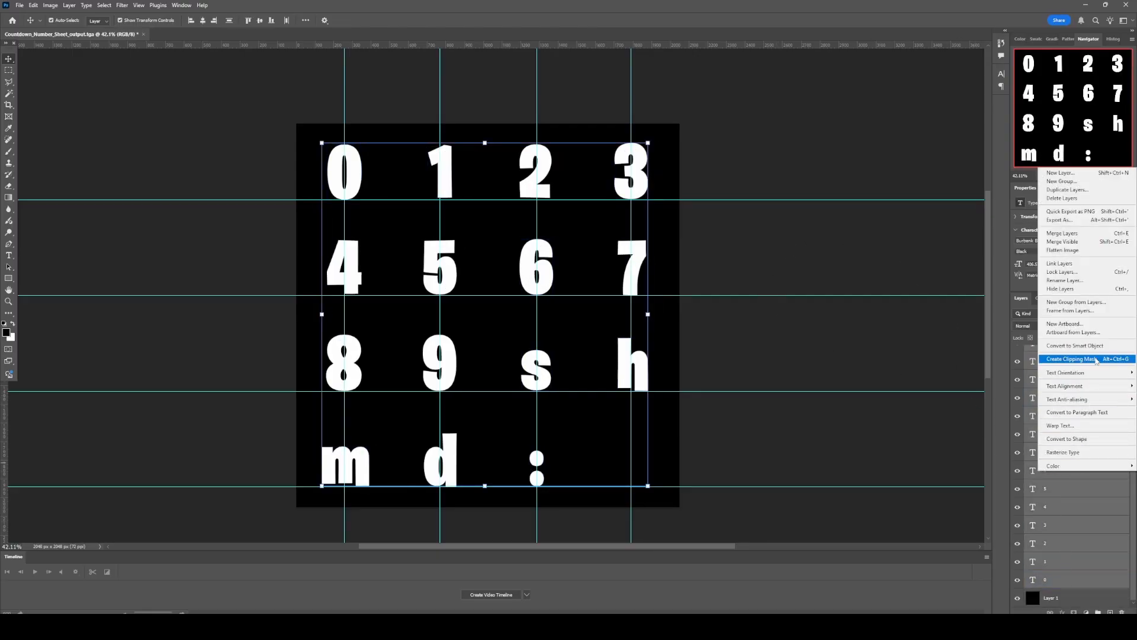
pyautogui.click(1081, 242)
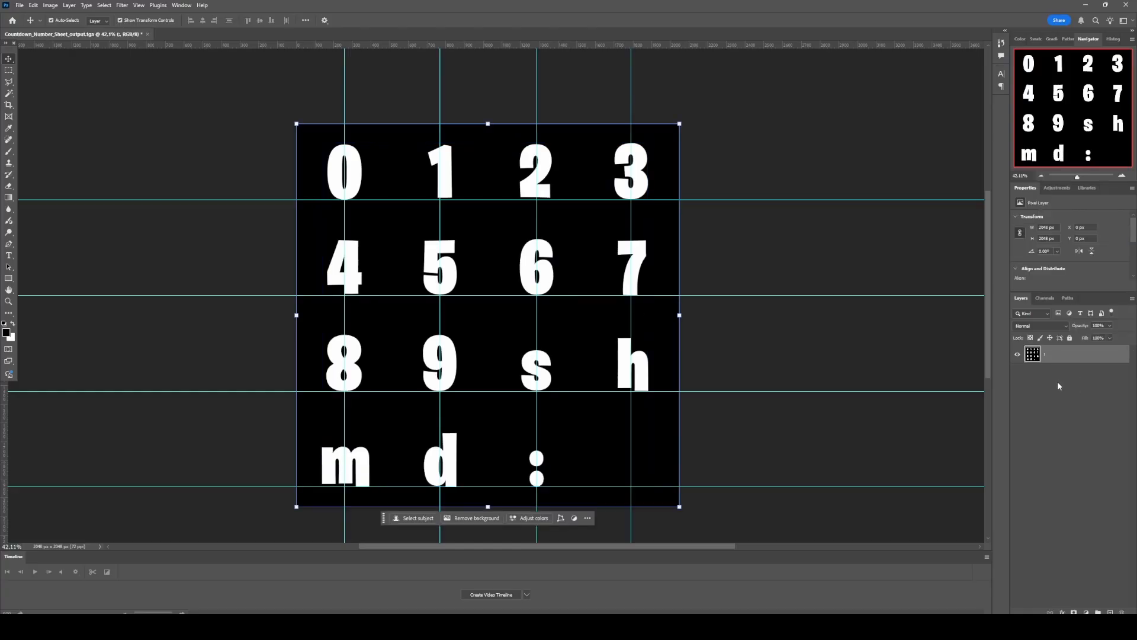
# Show the image channels and select the black background around the characters with the Magic Wand tool
pyautogui.click(1046, 299)
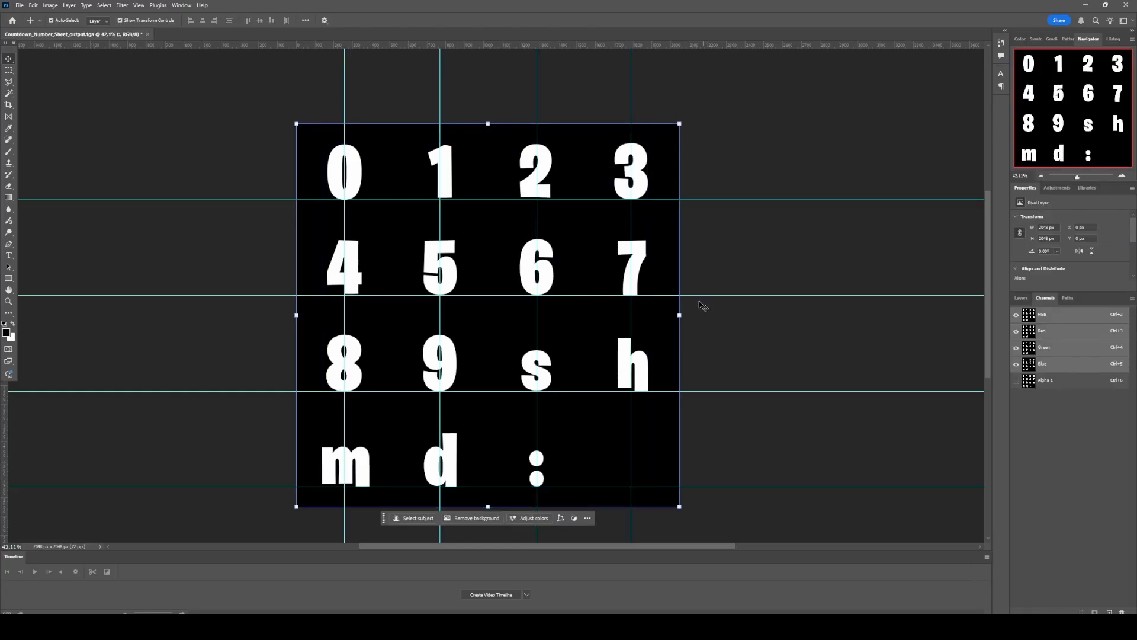
pyautogui.click(9, 93)
pyautogui.click(408, 204)
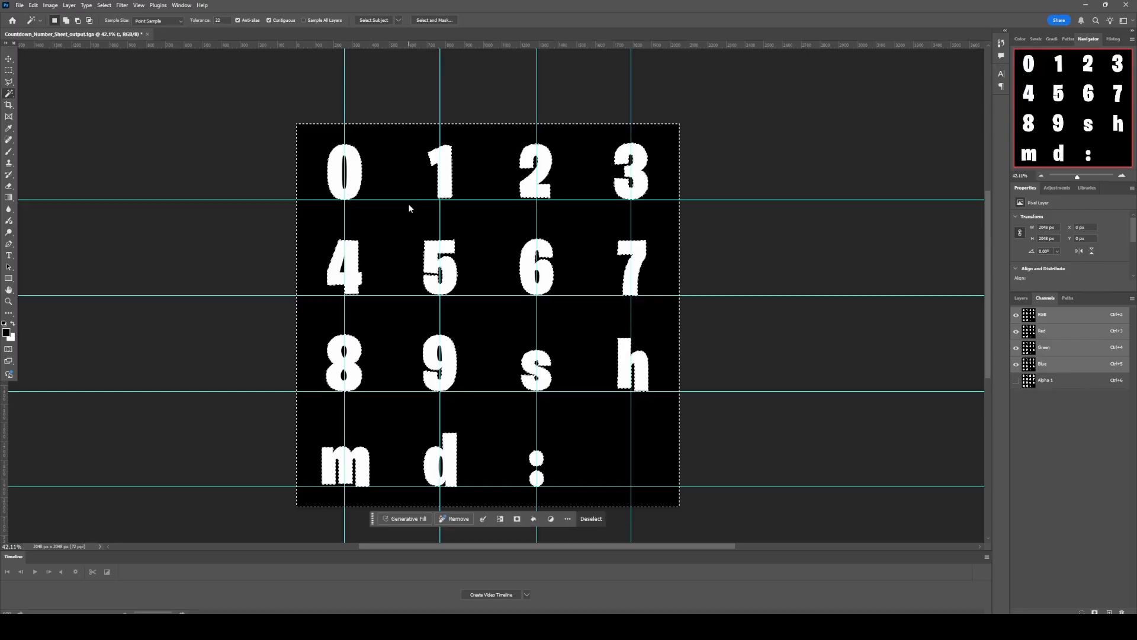
# Try to grow and expand the black background selection, and check its edges around the digits up close
pyautogui.click(105, 5)
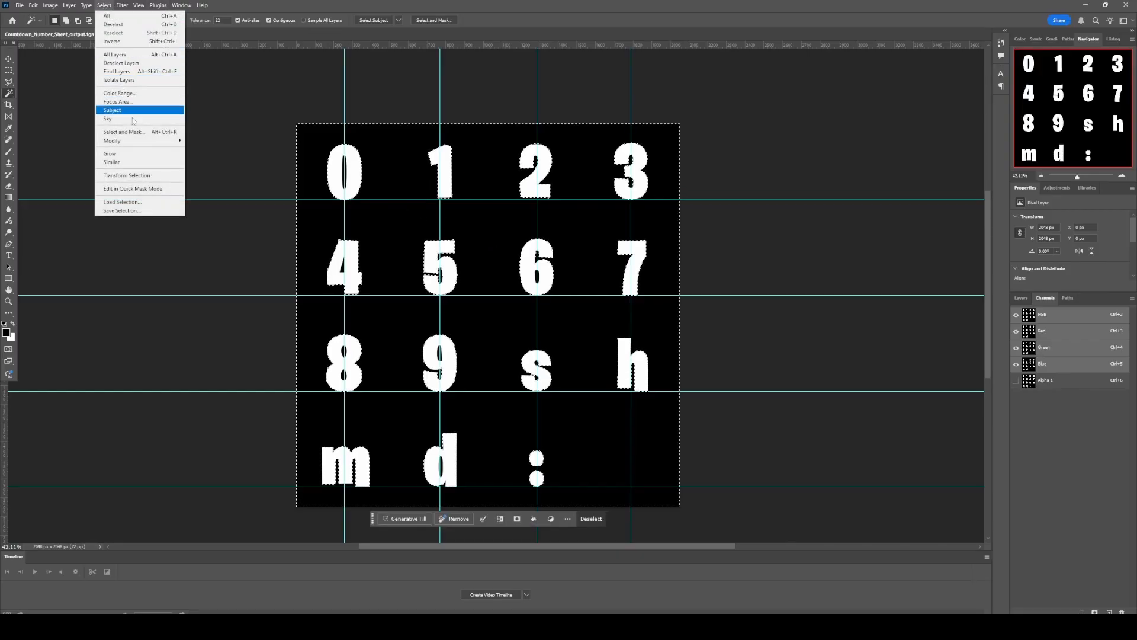
pyautogui.click(137, 154)
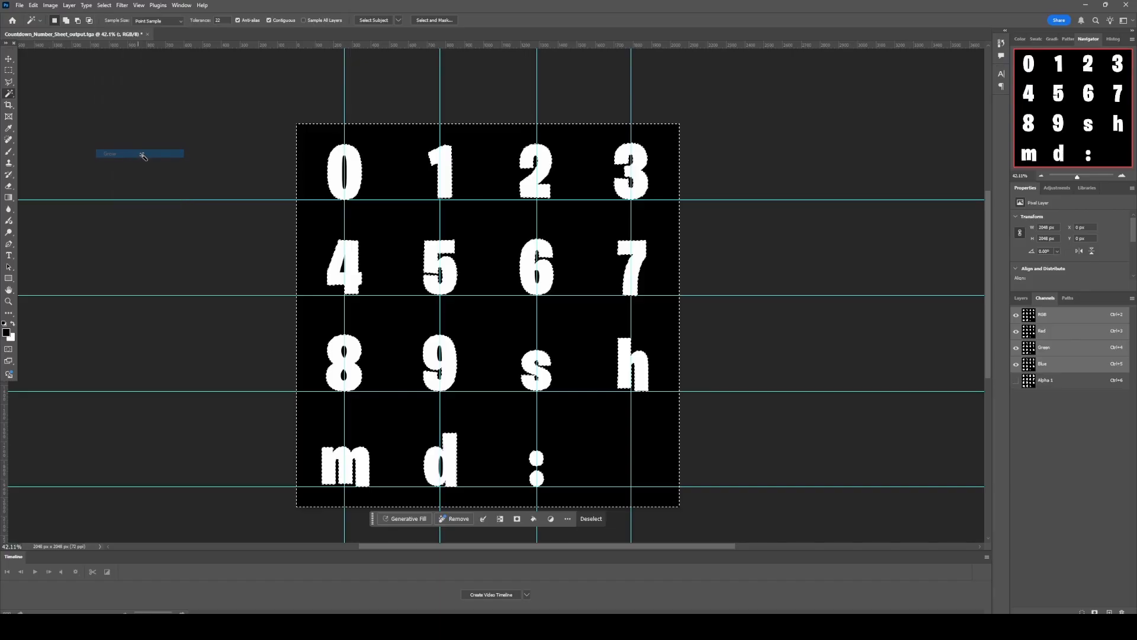
pyautogui.click(104, 5)
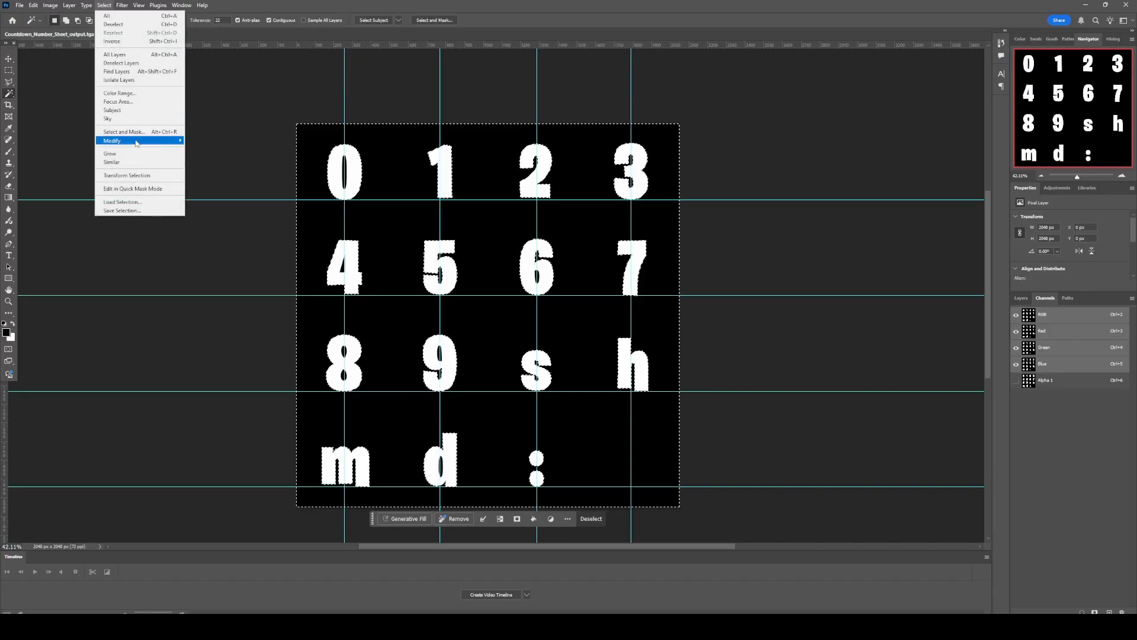
pyautogui.moveTo(136, 140)
pyautogui.click(205, 157)
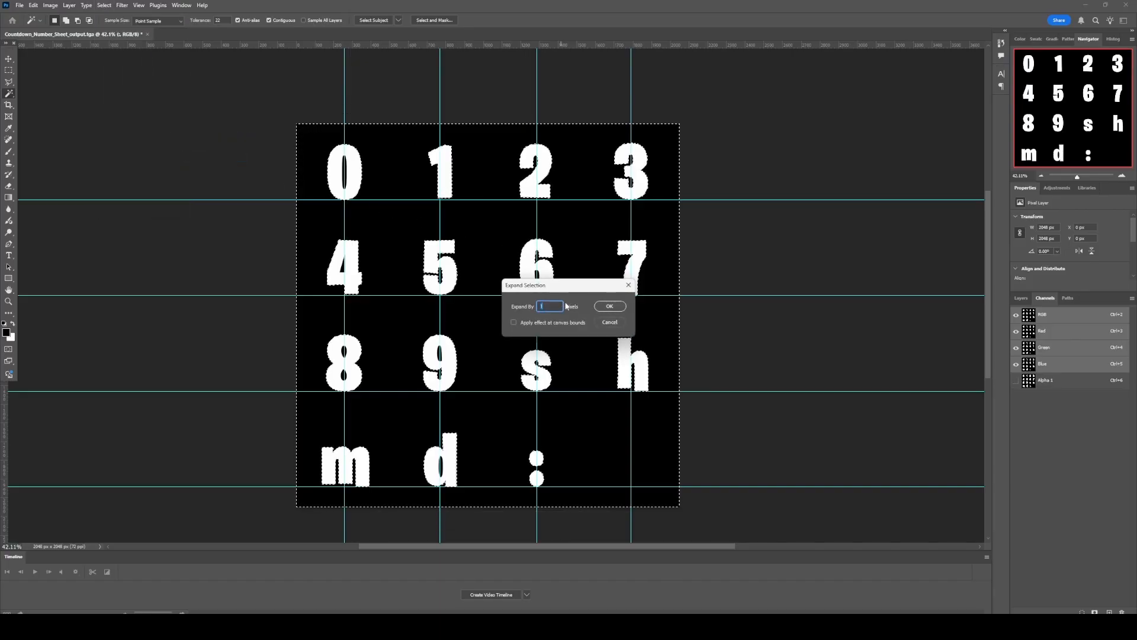
pyautogui.click(609, 306)
pyautogui.keyDown('alt'); pyautogui.scroll(6, 550, 179); pyautogui.keyUp('alt')
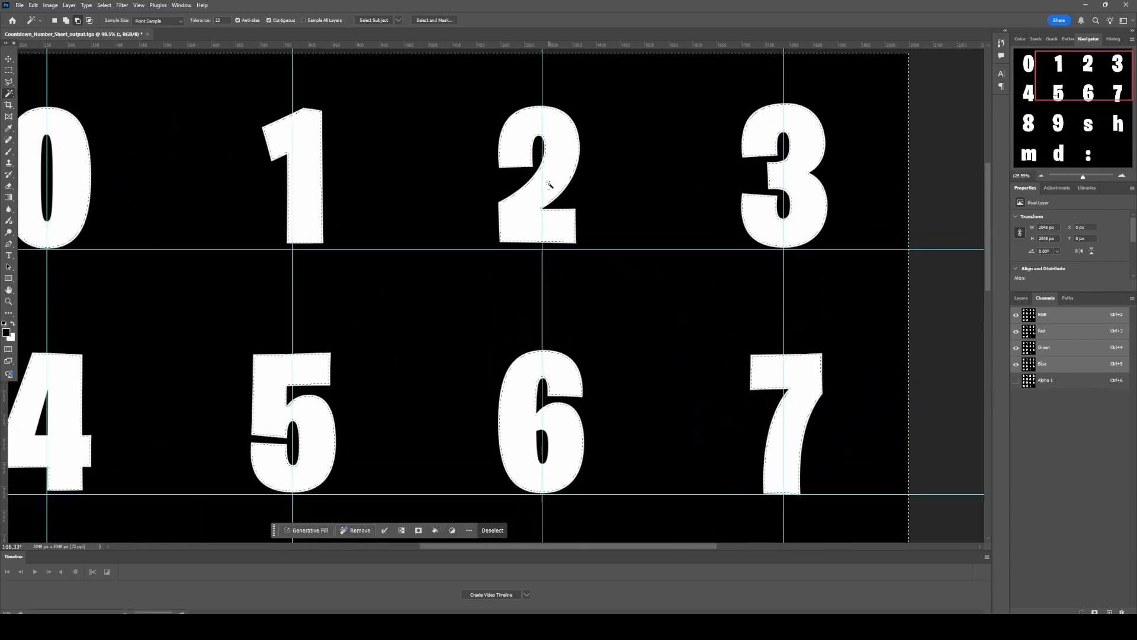
# Expand the selection around the white characters by 3 pixels
pyautogui.click(103, 6)
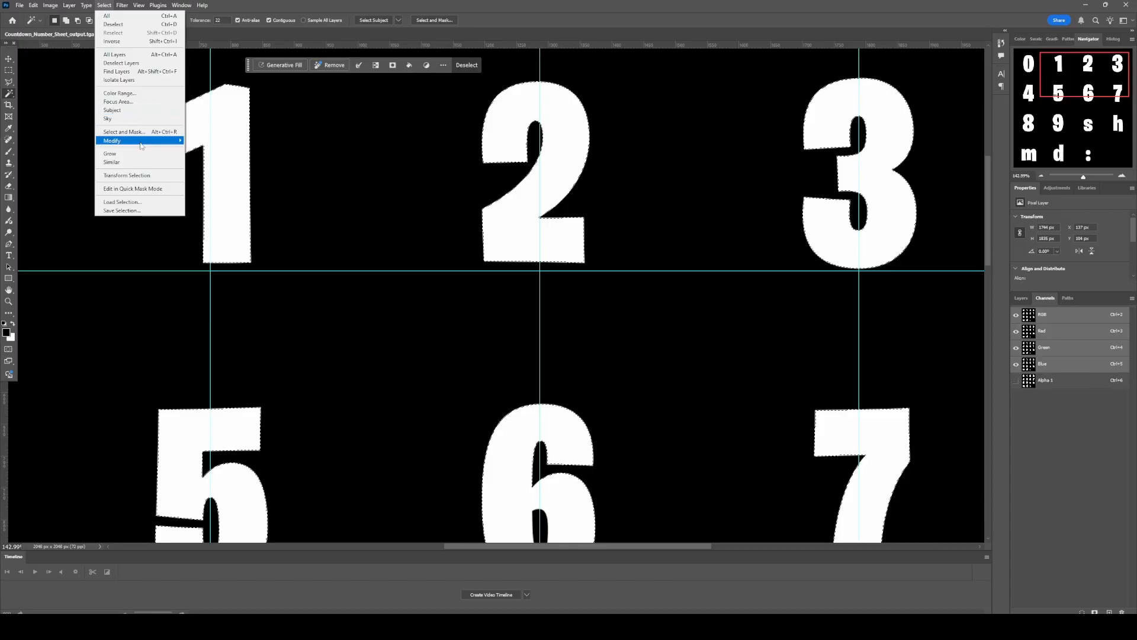
pyautogui.moveTo(142, 143)
pyautogui.click(204, 157)
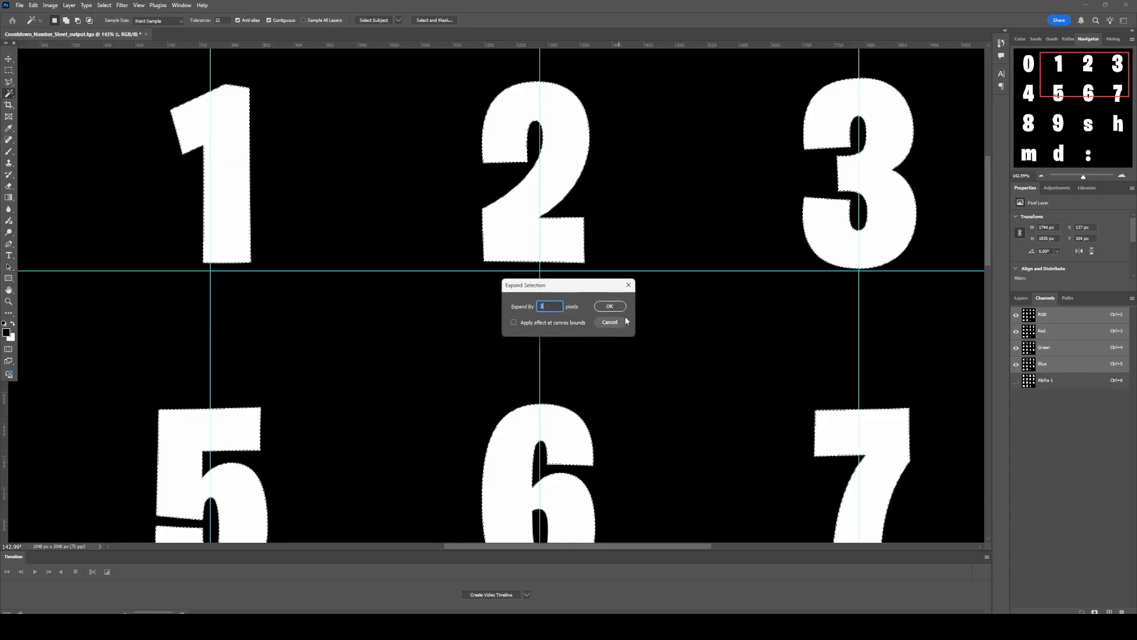
pyautogui.click(609, 306)
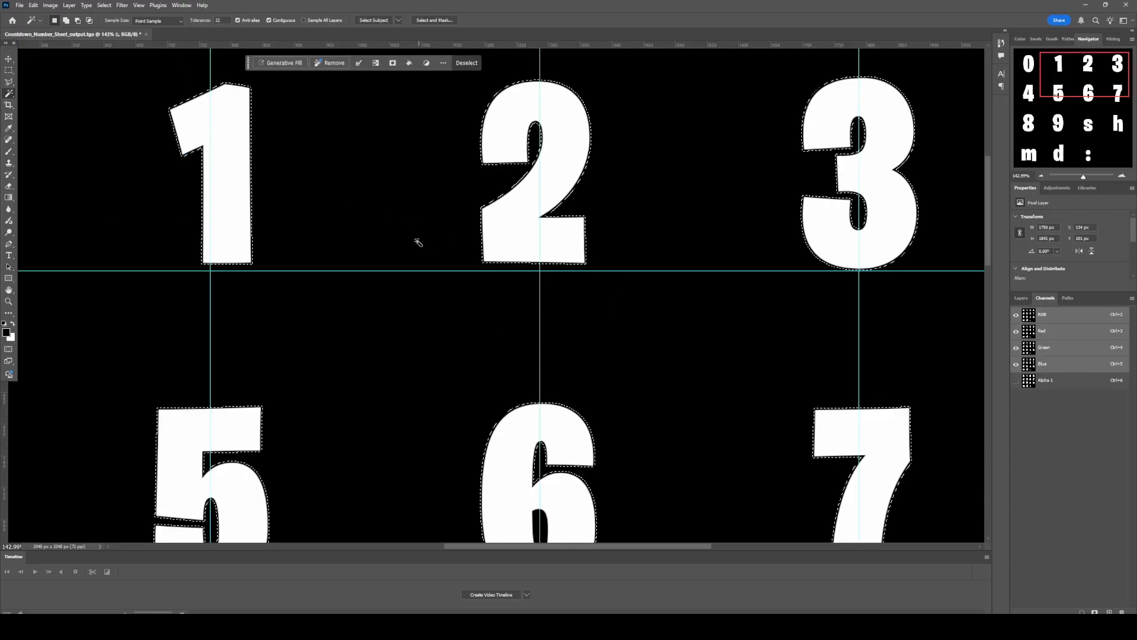
pyautogui.click(117, 5)
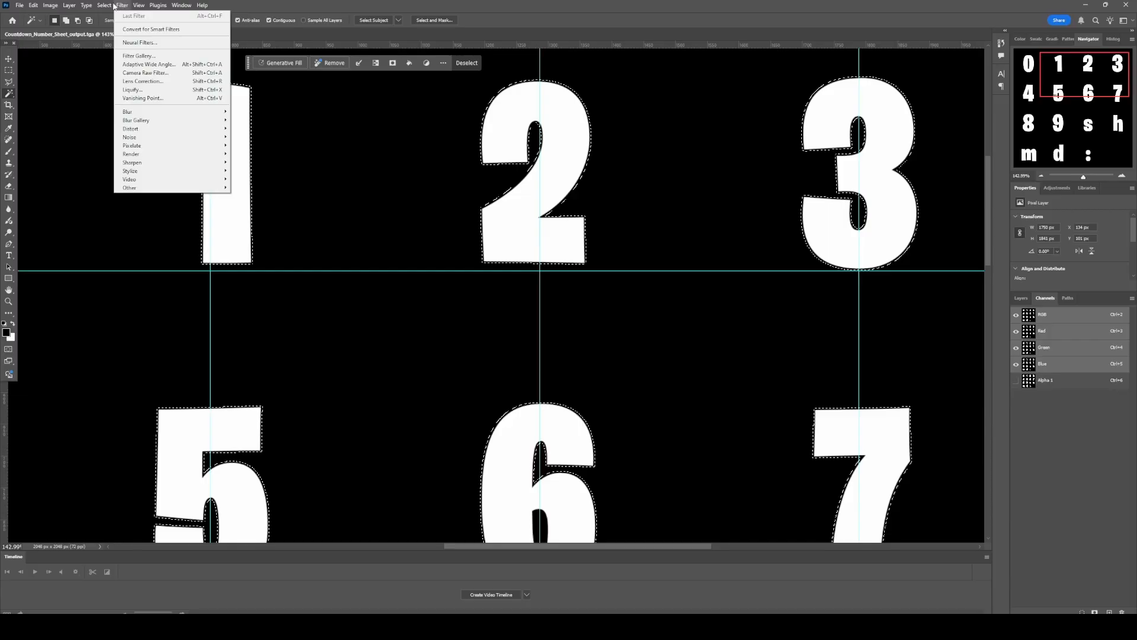
# Expand the selection around the white characters further and check the margin around the digits
pyautogui.moveTo(105, 6)
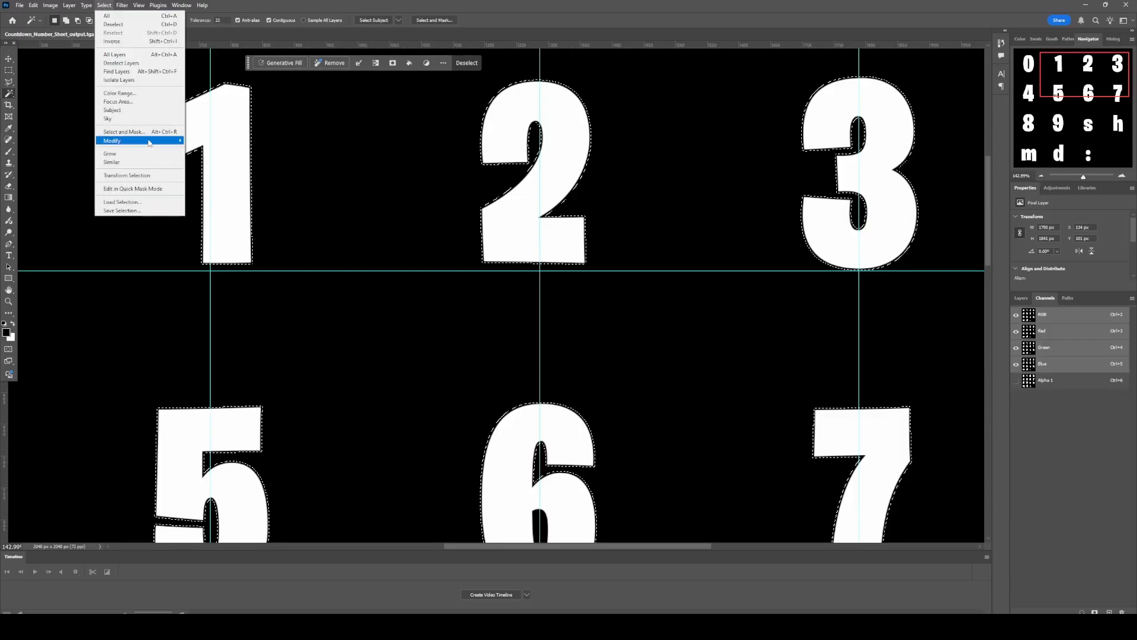
pyautogui.moveTo(149, 141)
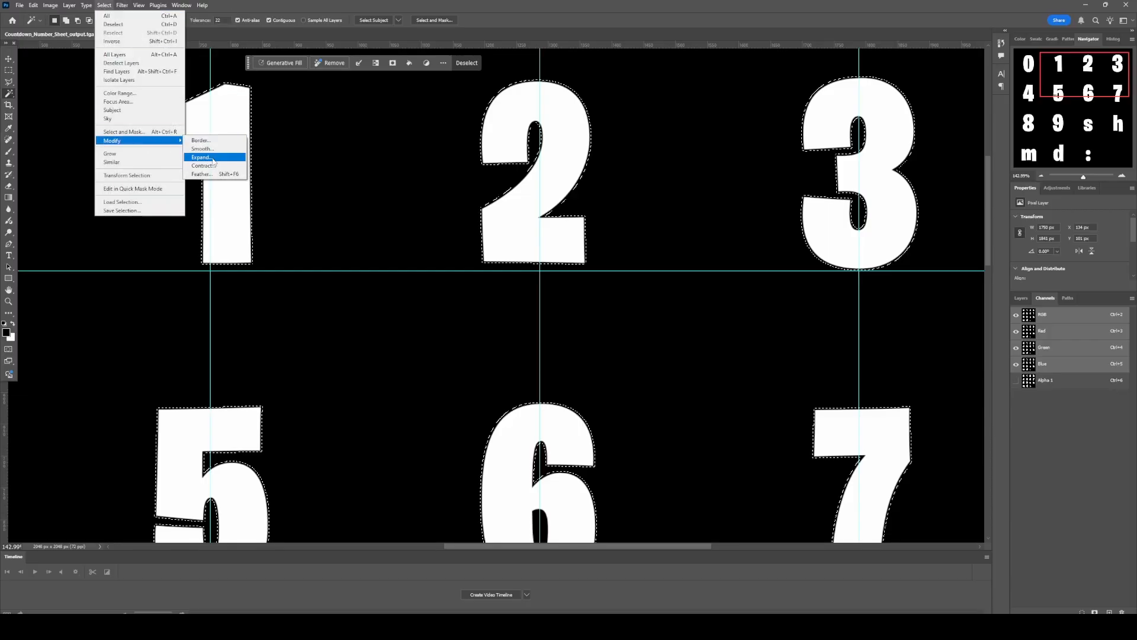
pyautogui.click(213, 158)
pyautogui.click(610, 308)
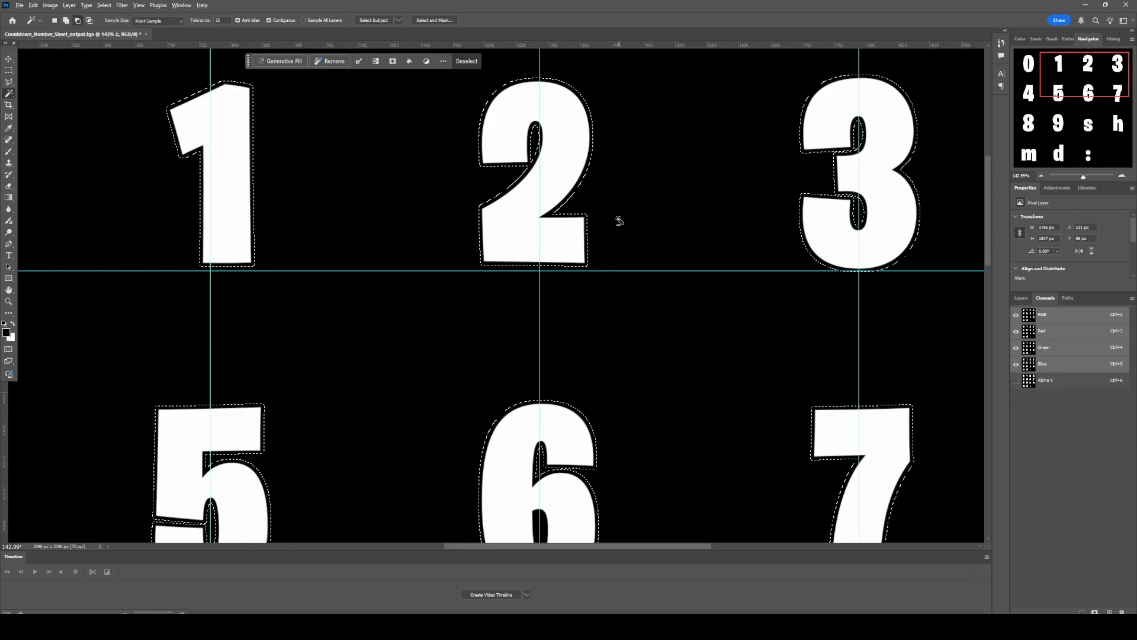
pyautogui.keyDown('alt'); pyautogui.scroll(3, 586, 237); pyautogui.keyUp('alt')
pyautogui.keyDown('alt'); pyautogui.scroll(-5, 572, 238); pyautogui.keyUp('alt')
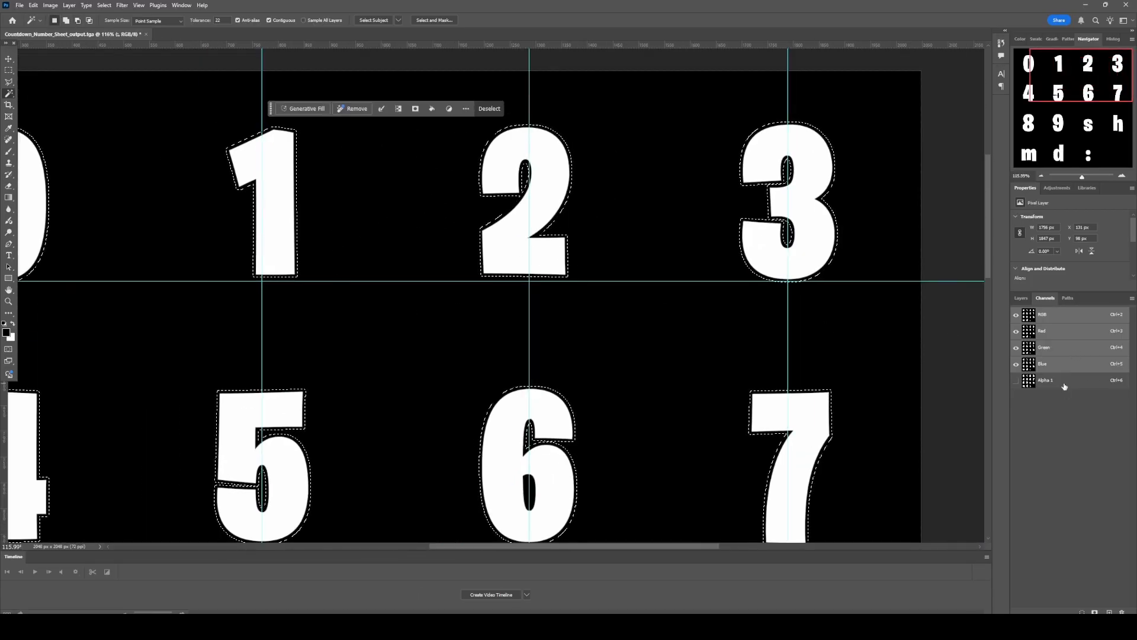
# Try to fill the Alpha 1 channel with white after clearing the selection, and undo the fill
pyautogui.hotkey('ctrl', '6')
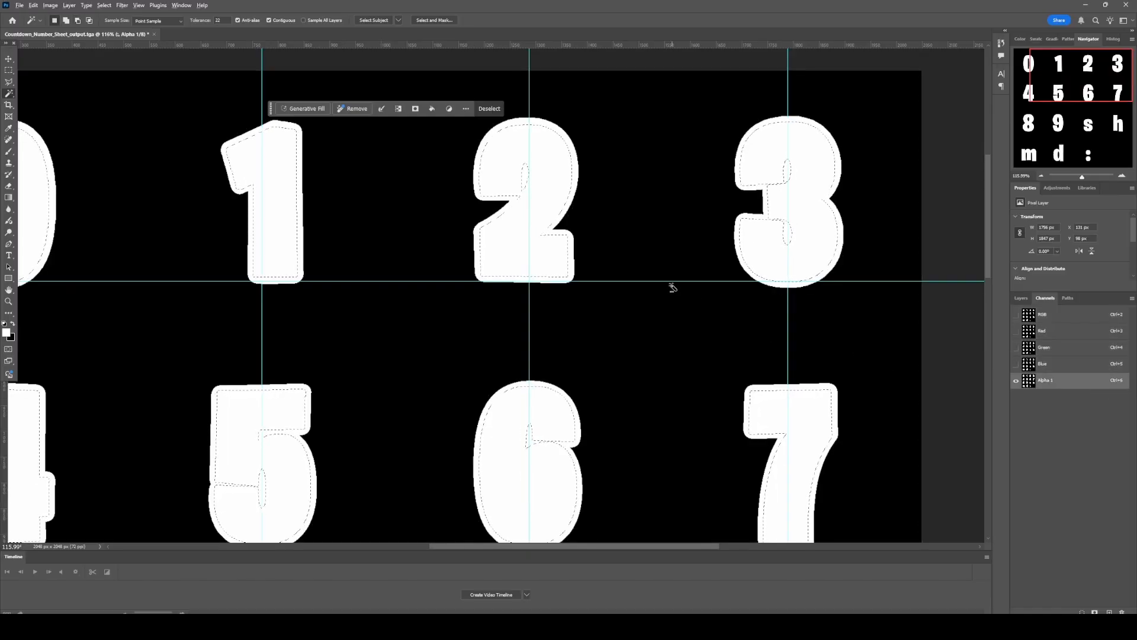
pyautogui.keyDown('alt'); pyautogui.scroll(-6, 637, 288); pyautogui.keyUp('alt')
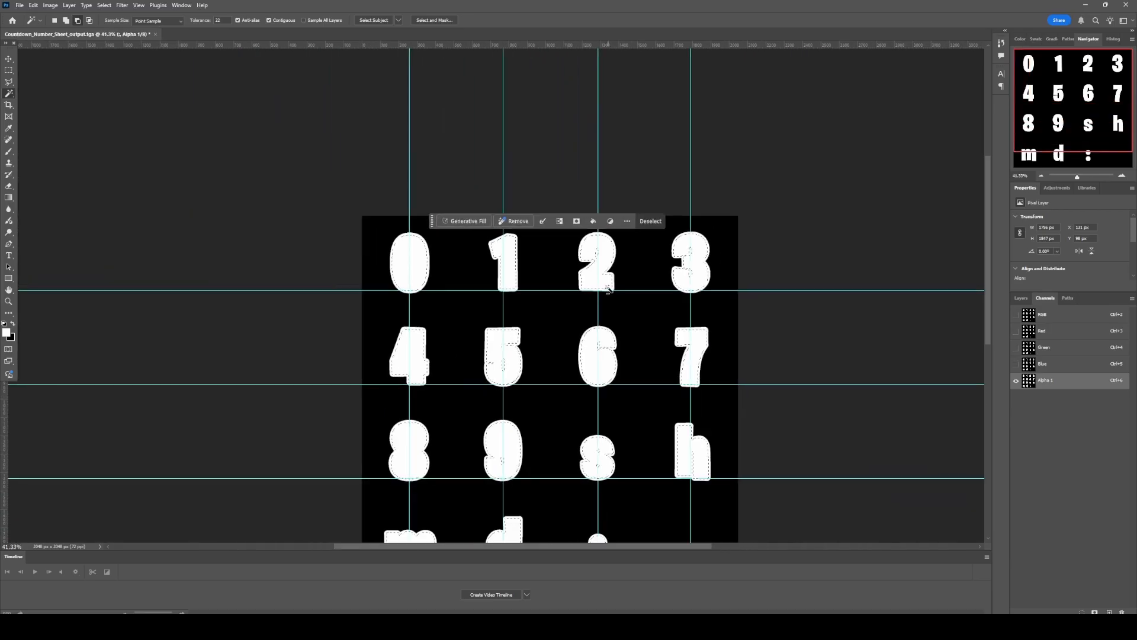
pyautogui.keyDown('alt'); pyautogui.scroll(4, 608, 288); pyautogui.keyUp('alt')
pyautogui.hotkey('ctrl', 'd')
pyautogui.hotkey('alt', 'BackSpace')
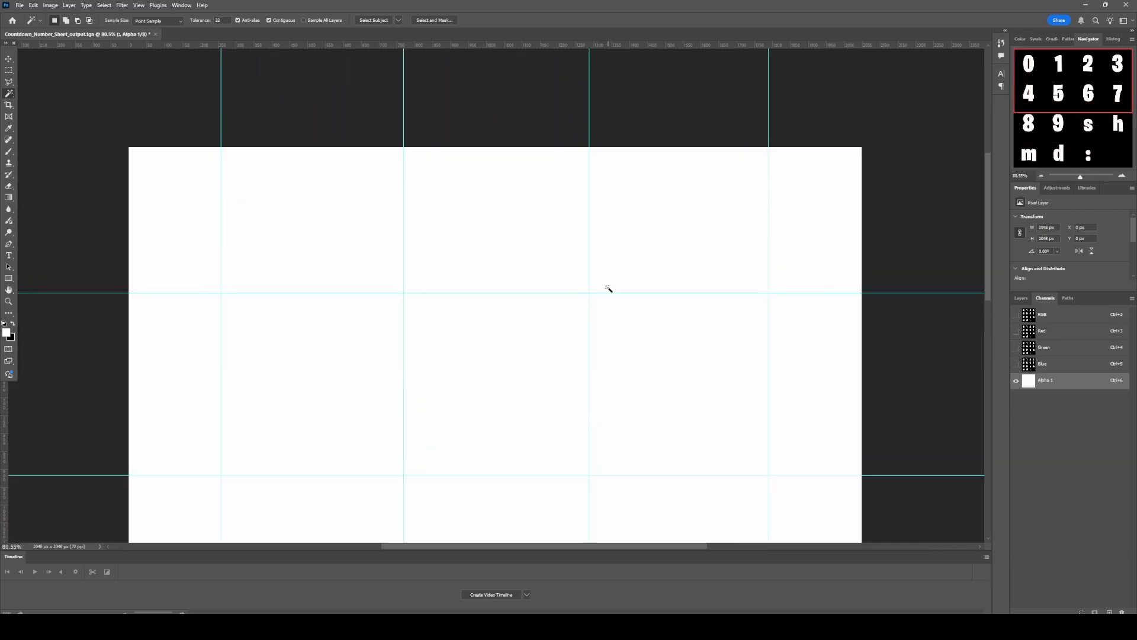
pyautogui.hotkey('ctrl', 'z')
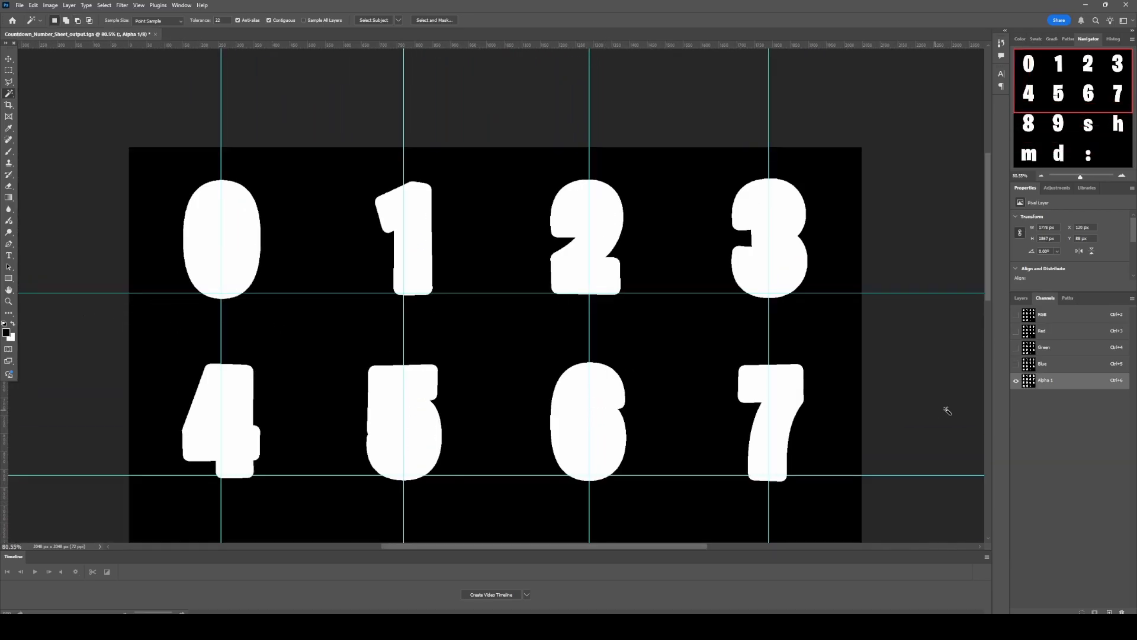
# Fill the entire Alpha 1 channel with black
pyautogui.click(1021, 299)
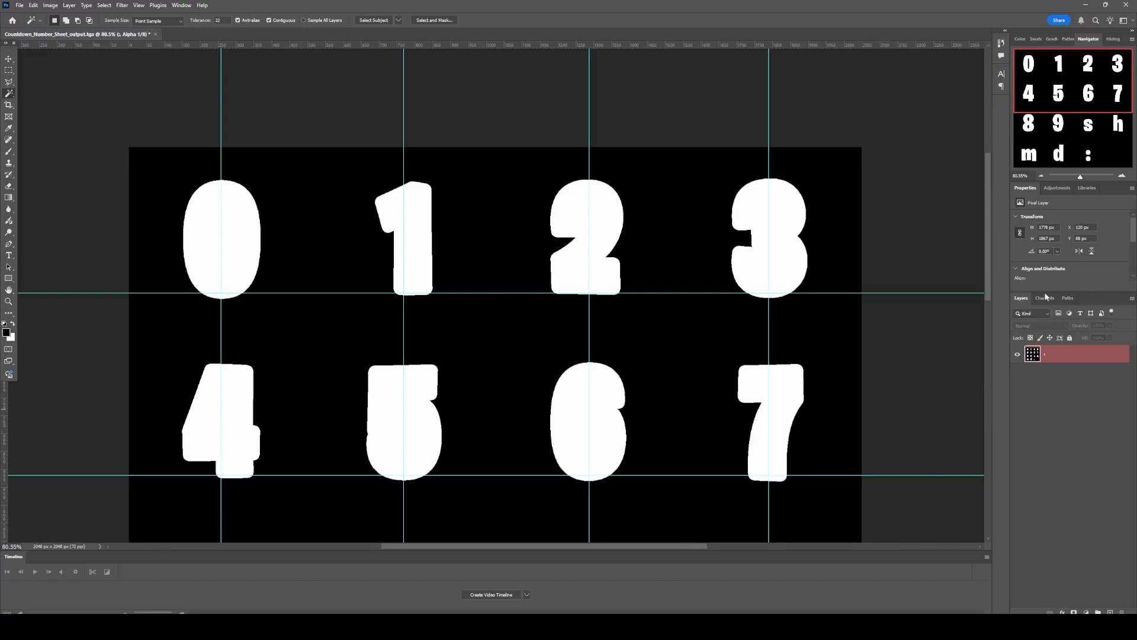
pyautogui.click(1045, 297)
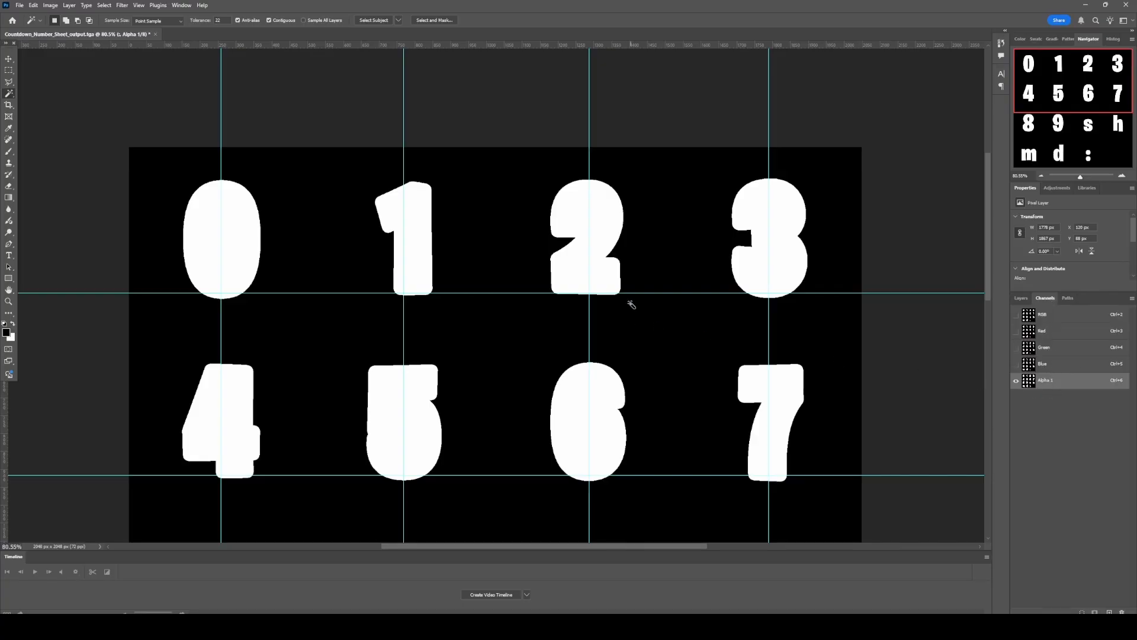
pyautogui.hotkey('alt', 'BackSpace')
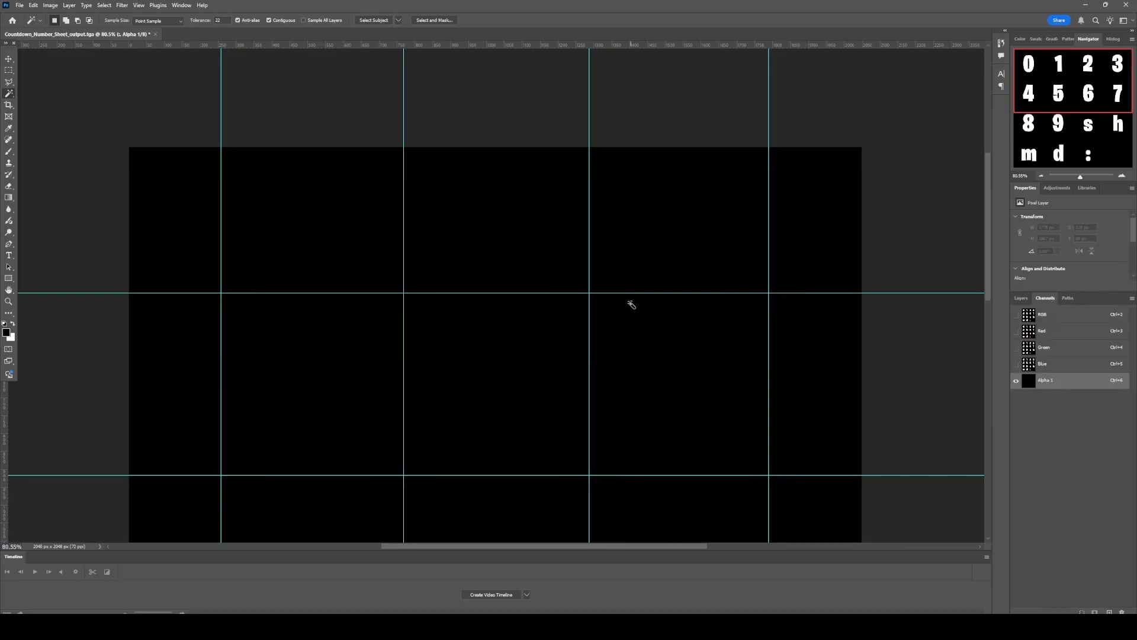
# Select the characters in the RGB composite by inverting a Magic Wand selection of the black background, and expand the selection
pyautogui.click(1043, 365)
pyautogui.click(1065, 321)
pyautogui.click(512, 248)
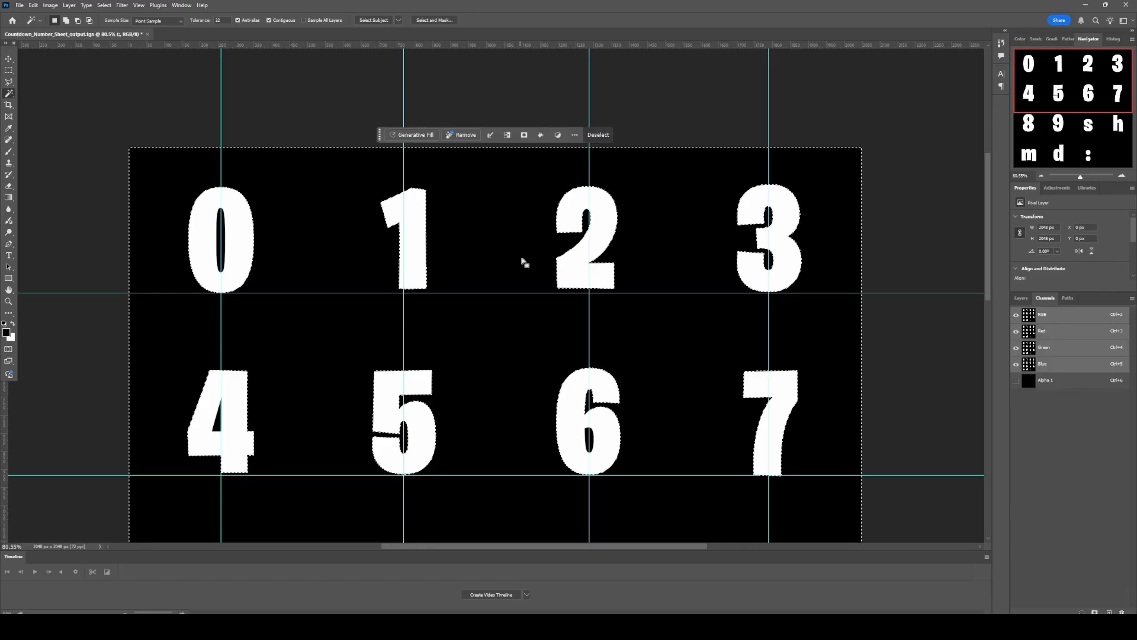
pyautogui.hotkey('ctrl', 'shift', 'i')
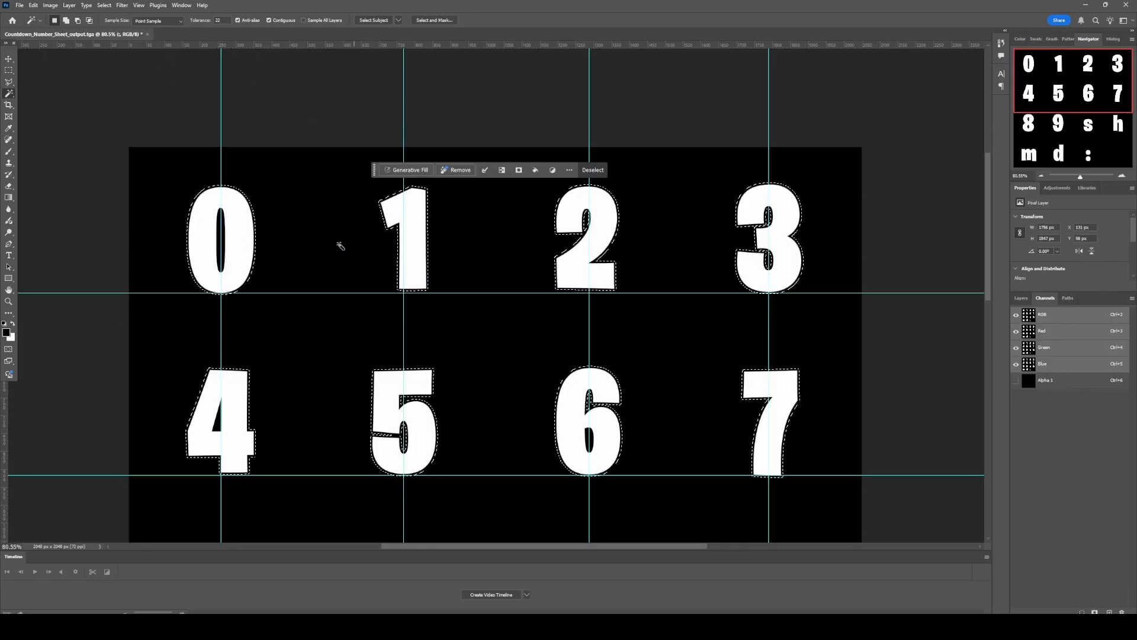
pyautogui.keyDown('alt'); pyautogui.scroll(3, 624, 266); pyautogui.keyUp('alt')
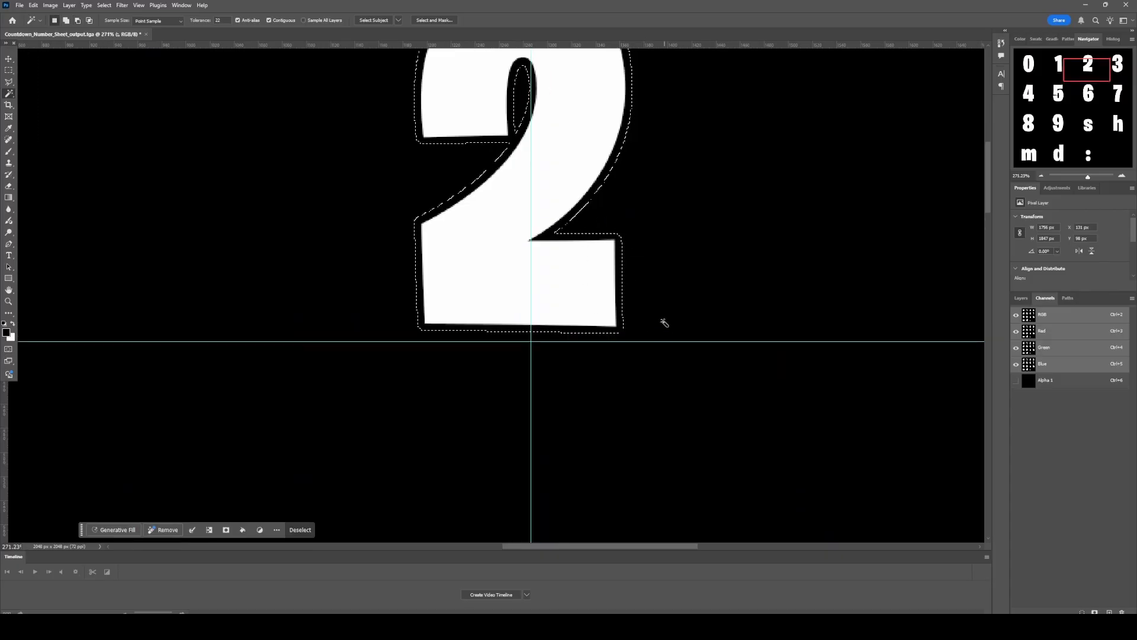
pyautogui.keyDown('alt'); pyautogui.scroll(-2, 705, 361); pyautogui.keyUp('alt')
# Fill the expanded character selection with white in the Alpha 1 channel and deselect
pyautogui.hotkey('ctrl', '6')
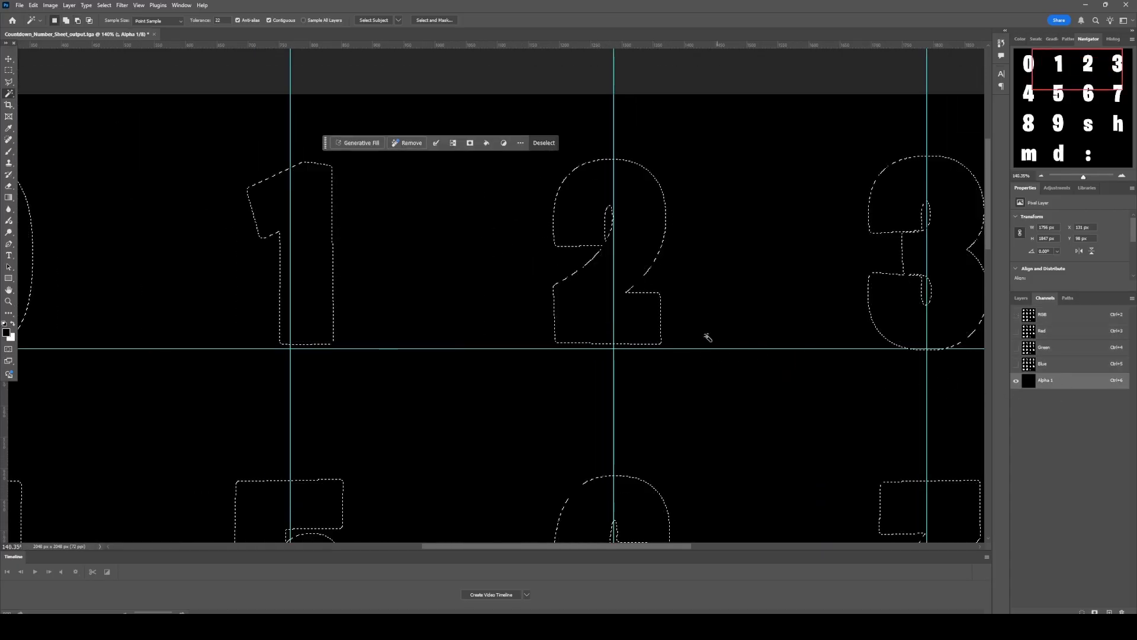
pyautogui.hotkey('alt', 'BackSpace')
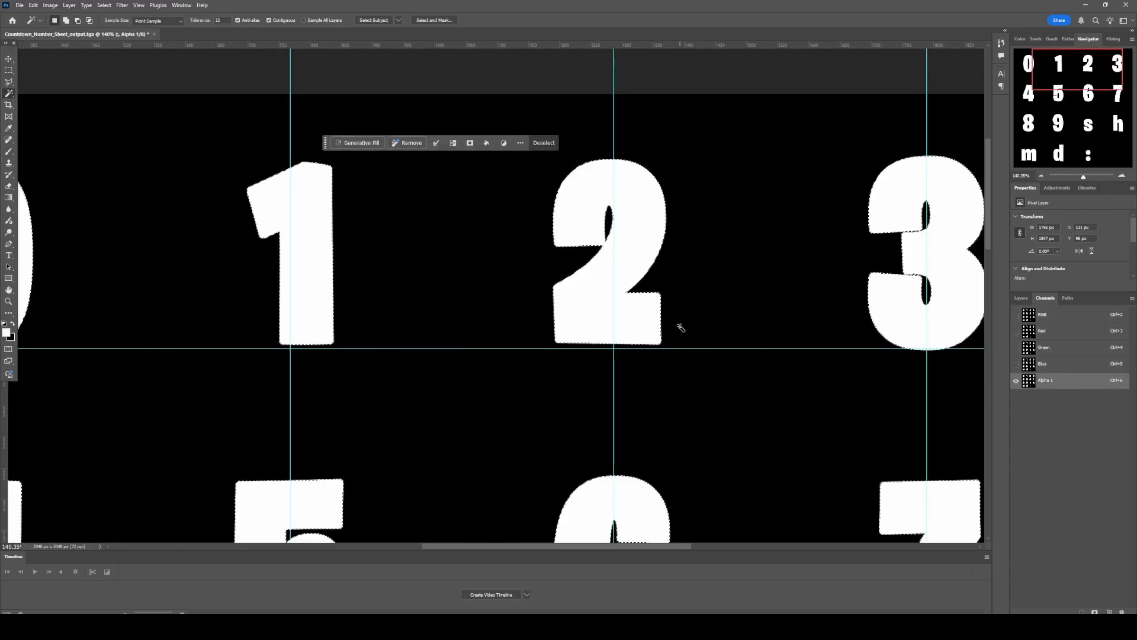
pyautogui.keyDown('alt'); pyautogui.scroll(-5, 473, 278); pyautogui.keyUp('alt')
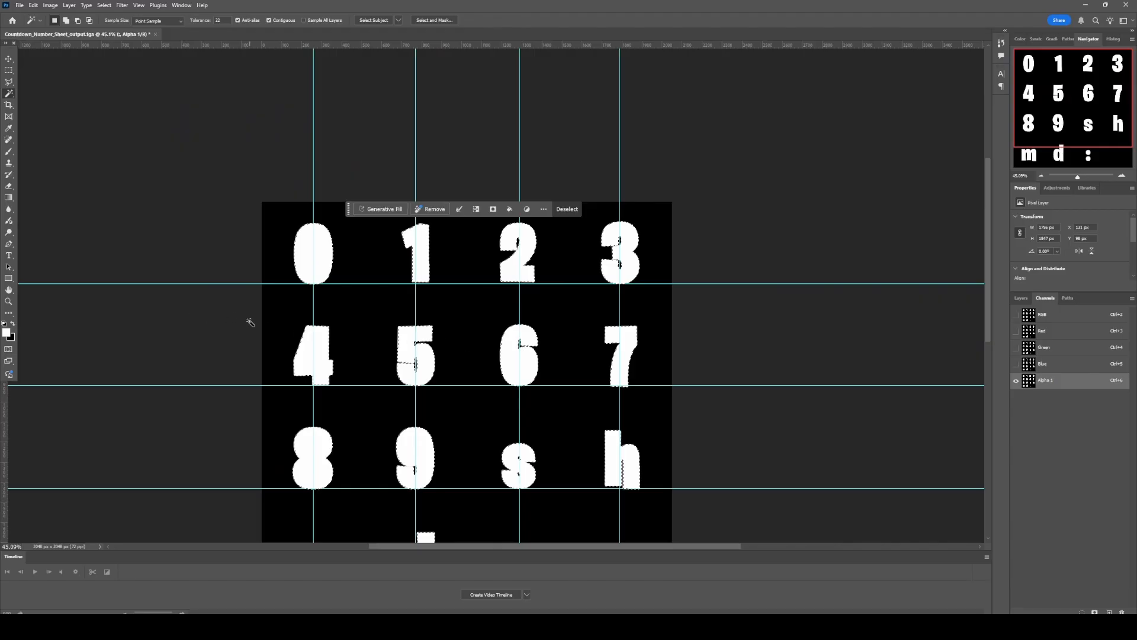
pyautogui.scroll(-3, 290, 341)
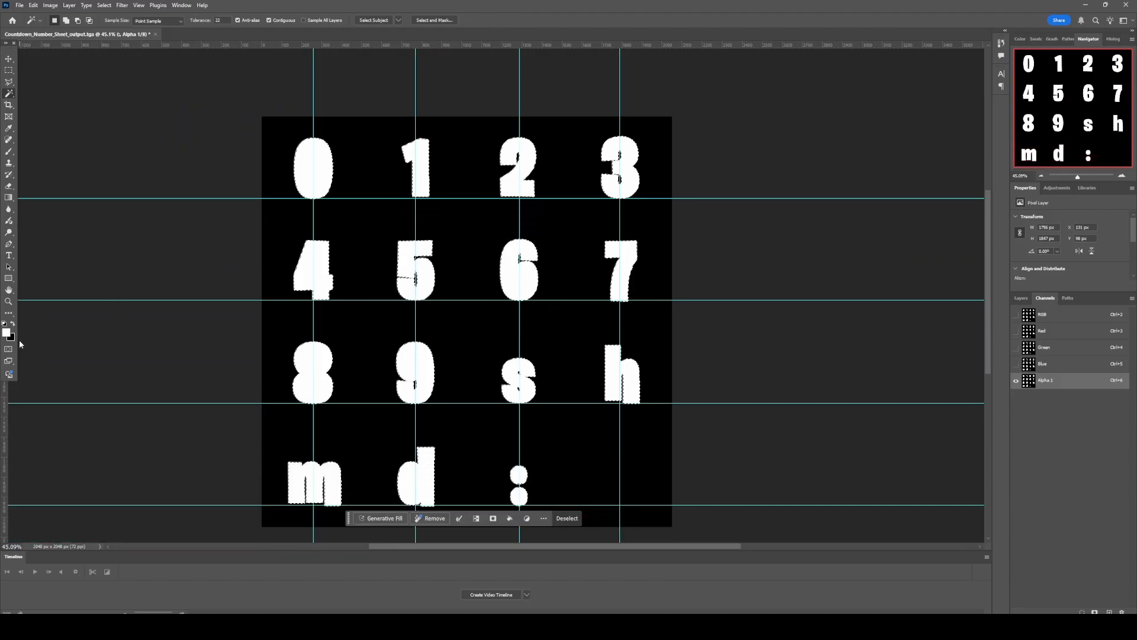
pyautogui.hotkey('ctrl', 'd')
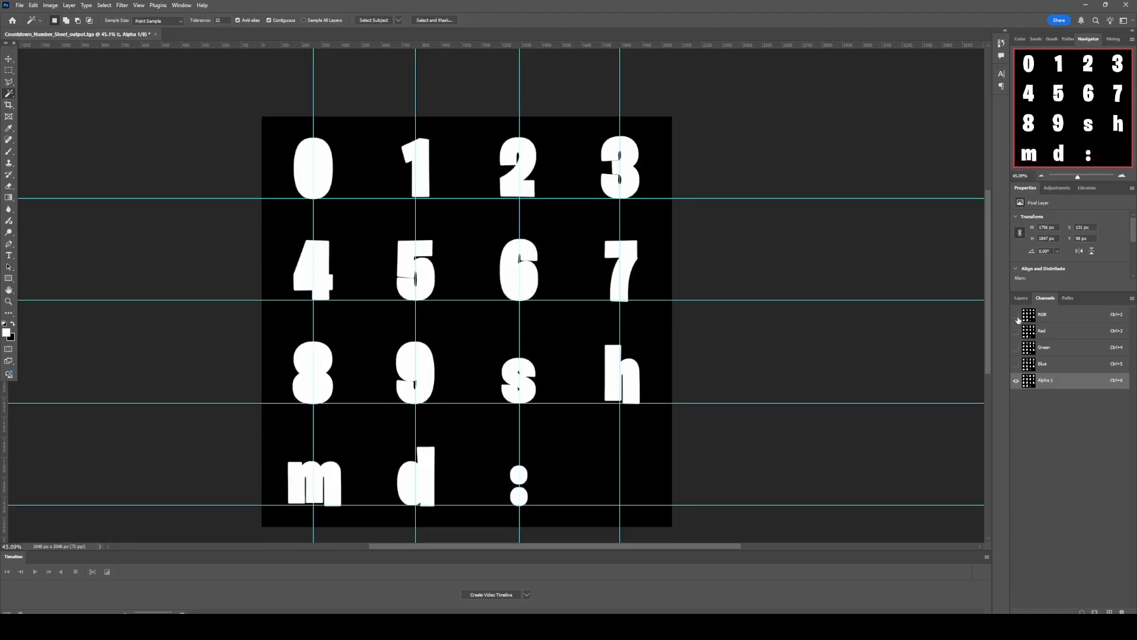
# Show the RGB channels together with Alpha 1 and examine the margin around the characters up close
pyautogui.click(1016, 315)
pyautogui.keyDown('alt'); pyautogui.scroll(5, 451, 275); pyautogui.keyUp('alt')
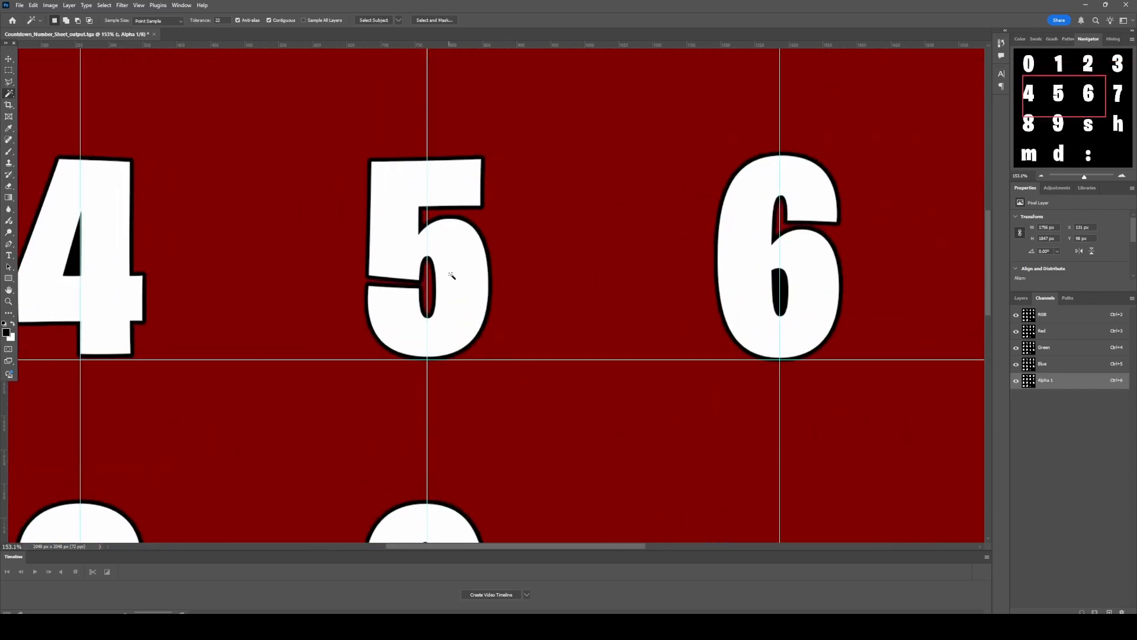
pyautogui.keyDown('alt'); pyautogui.scroll(3, 453, 261); pyautogui.keyUp('alt')
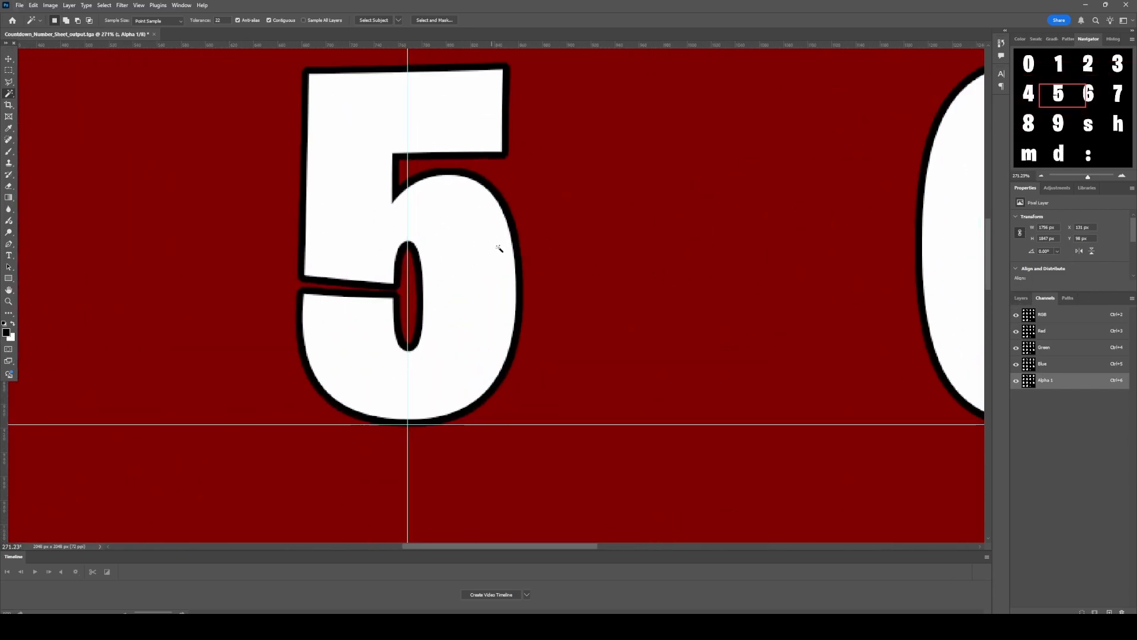
pyautogui.keyDown('alt'); pyautogui.scroll(-10, 499, 249); pyautogui.keyUp('alt')
pyautogui.keyDown('alt'); pyautogui.scroll(3, 533, 199); pyautogui.keyUp('alt')
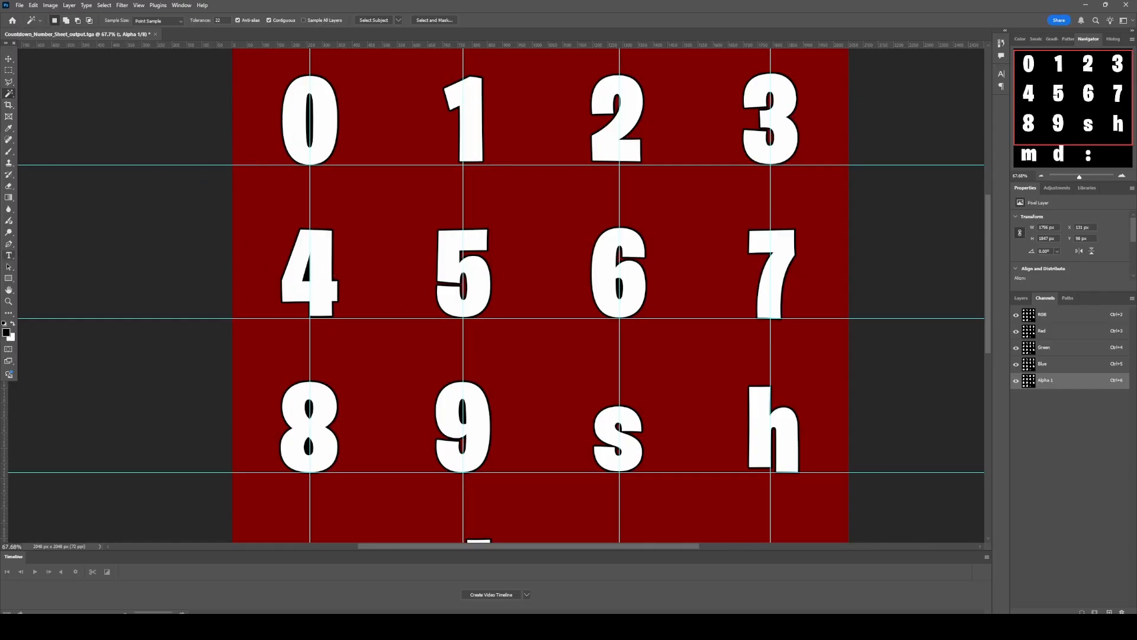
# Switch to the Unreal Editor and open the M_Timer_Counter material from the Countdown_Clock Materials folder
pyautogui.click(498, 627)
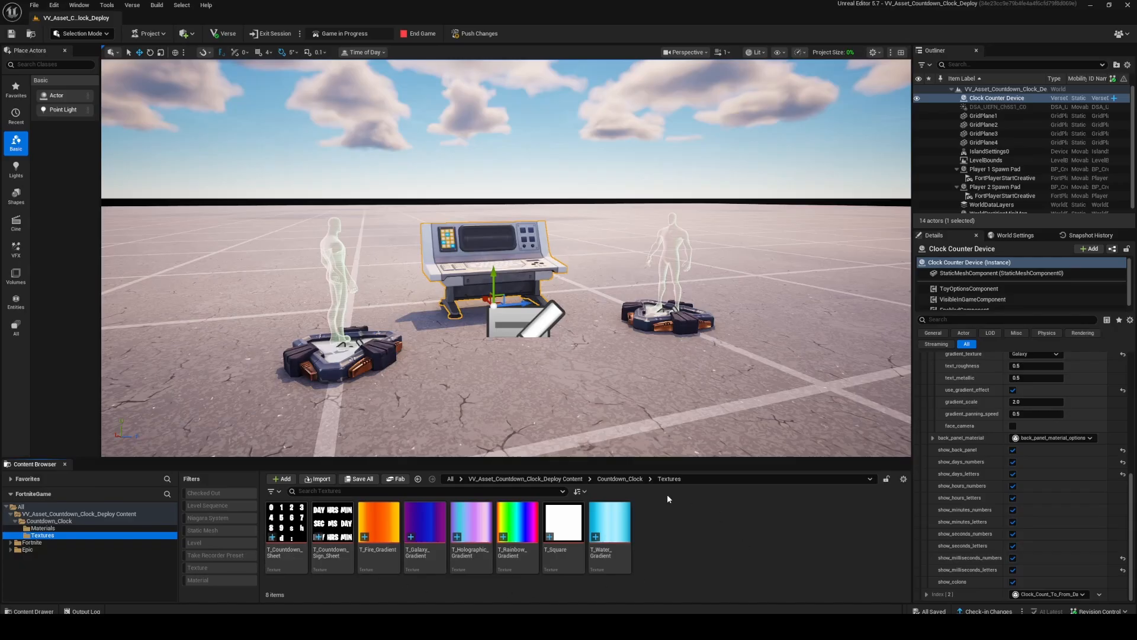
pyautogui.click(42, 527)
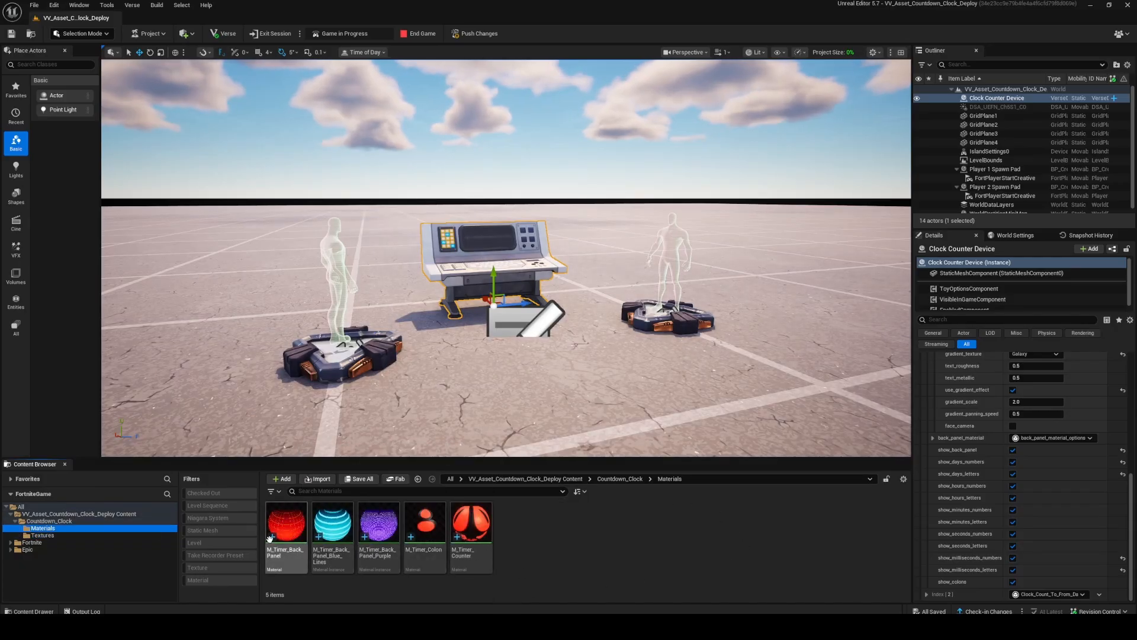
pyautogui.click(472, 524)
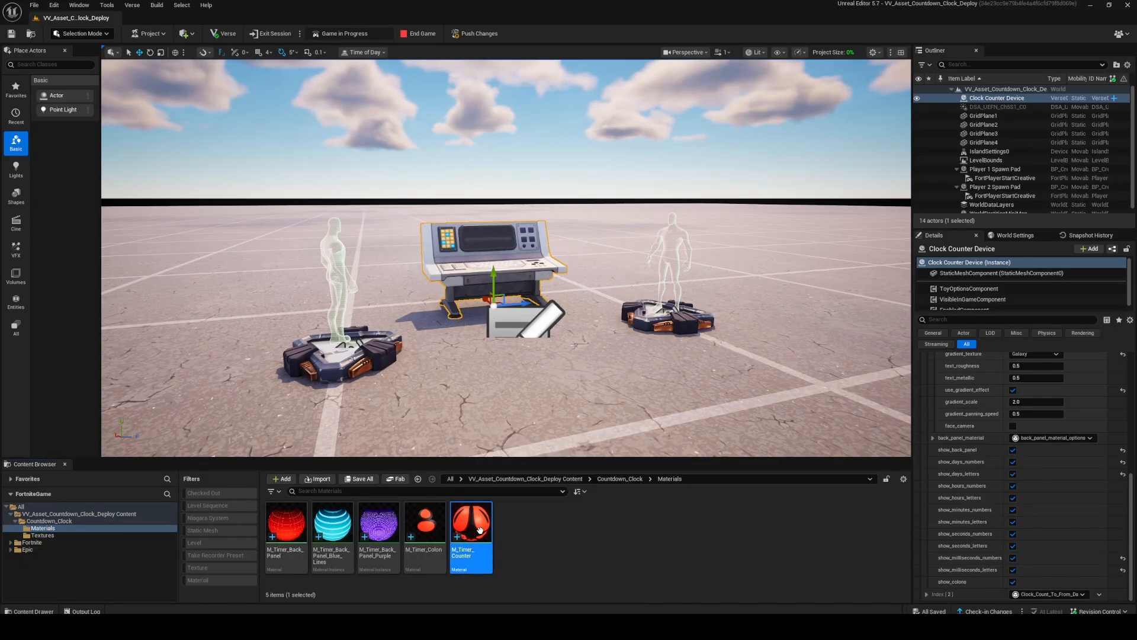
pyautogui.moveTo(419, 189); pyautogui.dragTo(560, 1)
pyautogui.moveTo(560, 213); pyautogui.dragTo(700, 297, button='right')
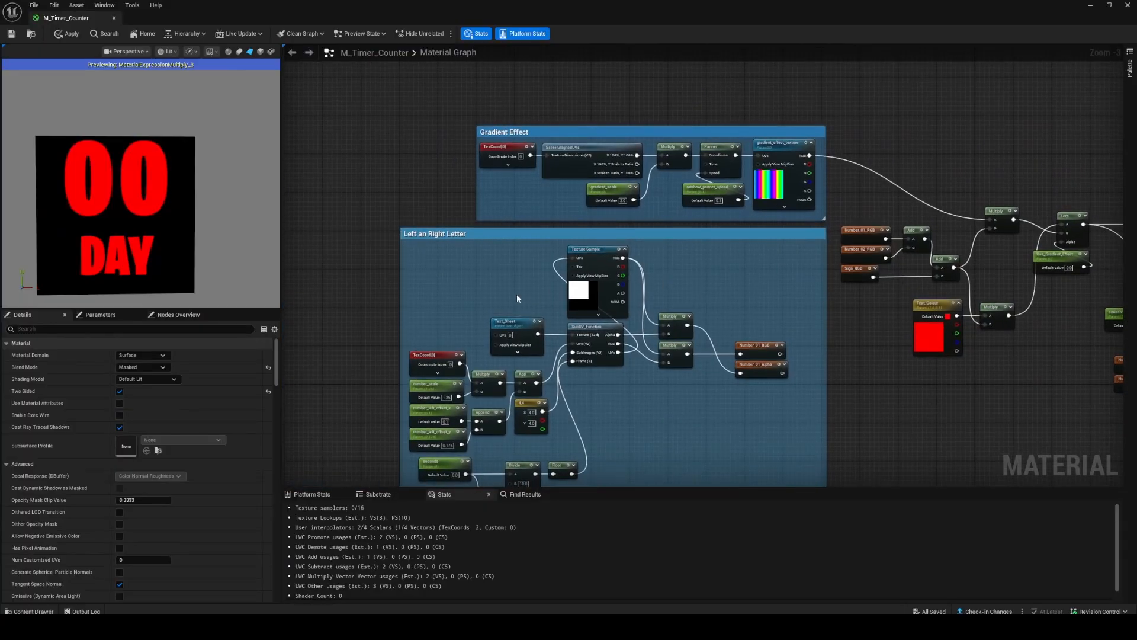
# Select the Text_Sheet nodes for both digits in the M_Timer_Counter graph to examine their assigned texture
pyautogui.scroll(3, 483, 284)
pyautogui.moveTo(483, 284); pyautogui.dragTo(468, 214, button='right')
pyautogui.moveTo(467, 214); pyautogui.dragTo(547, 279)
pyautogui.moveTo(619, 346); pyautogui.dragTo(615, 111, button='right')
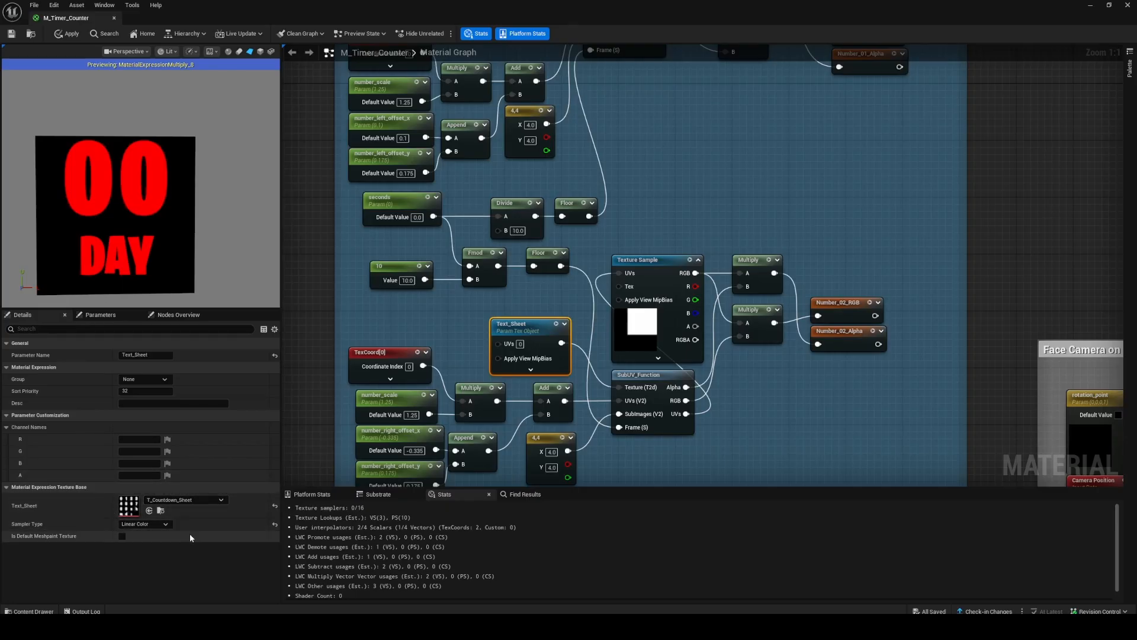
# Look through the Textures folder and open the M_Timer_Colon material from the Materials folder
pyautogui.moveTo(380, 4); pyautogui.dragTo(388, 37)
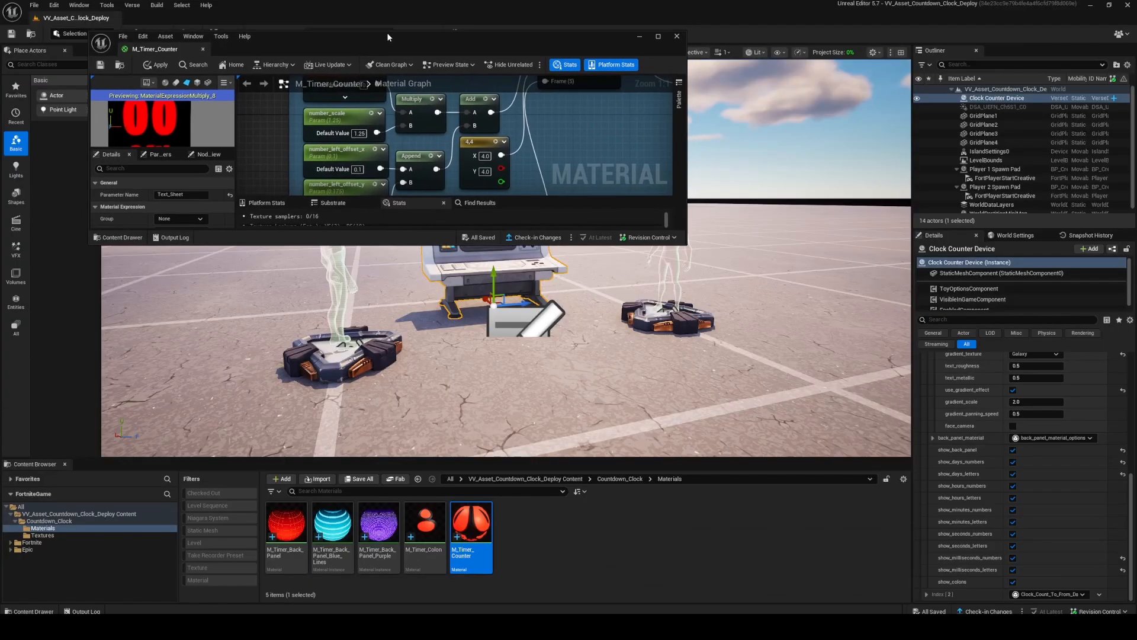
pyautogui.click(42, 535)
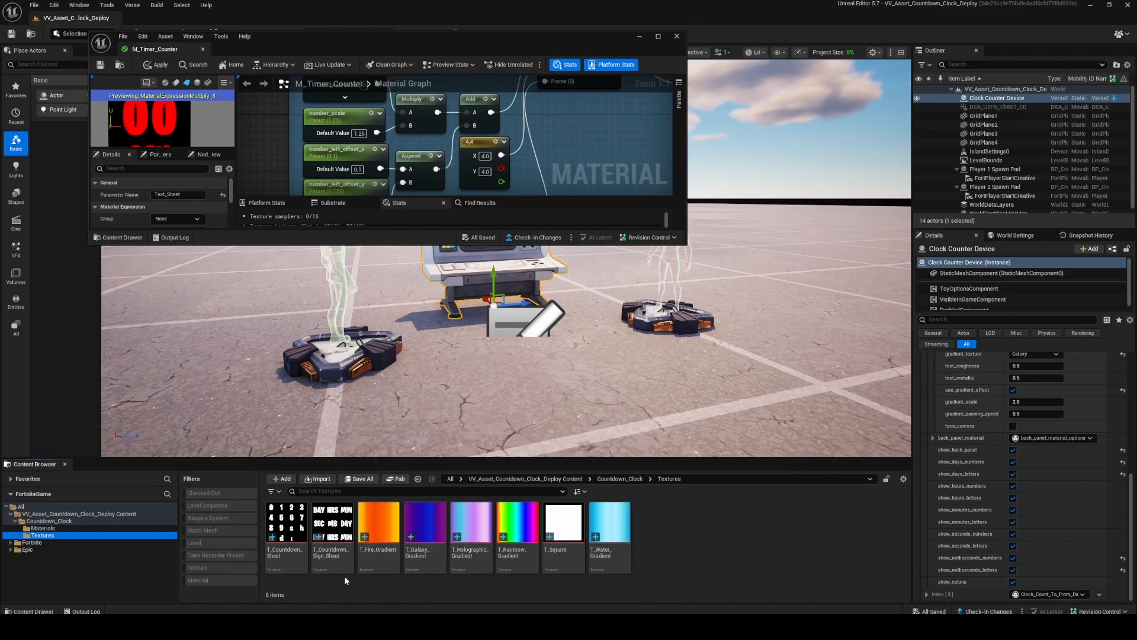
pyautogui.click(70, 528)
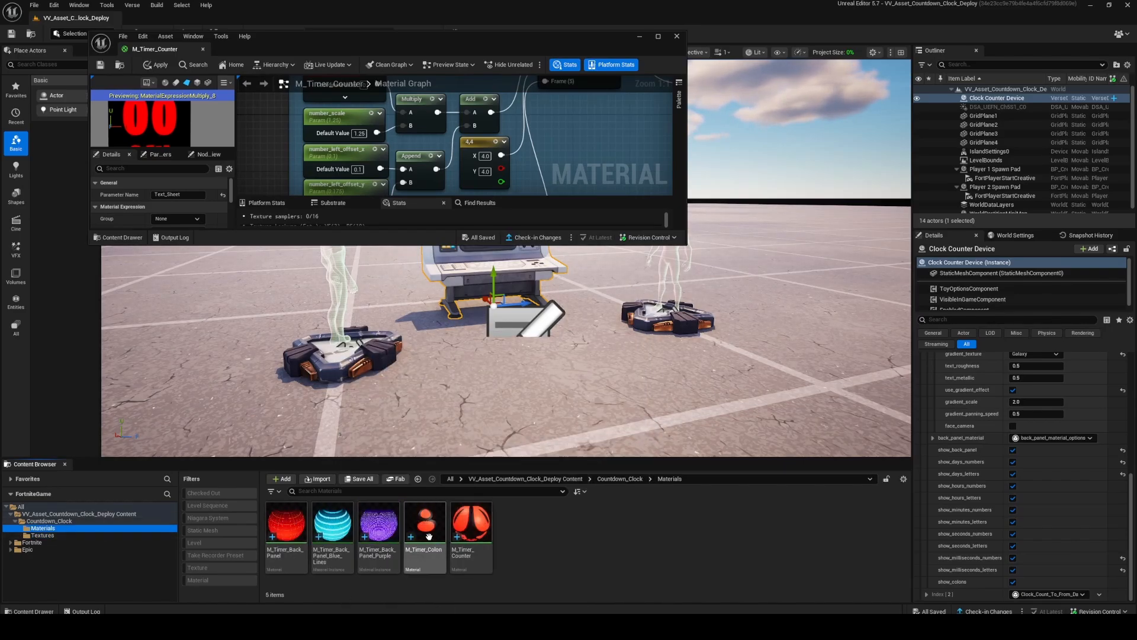
pyautogui.doubleClick(428, 501)
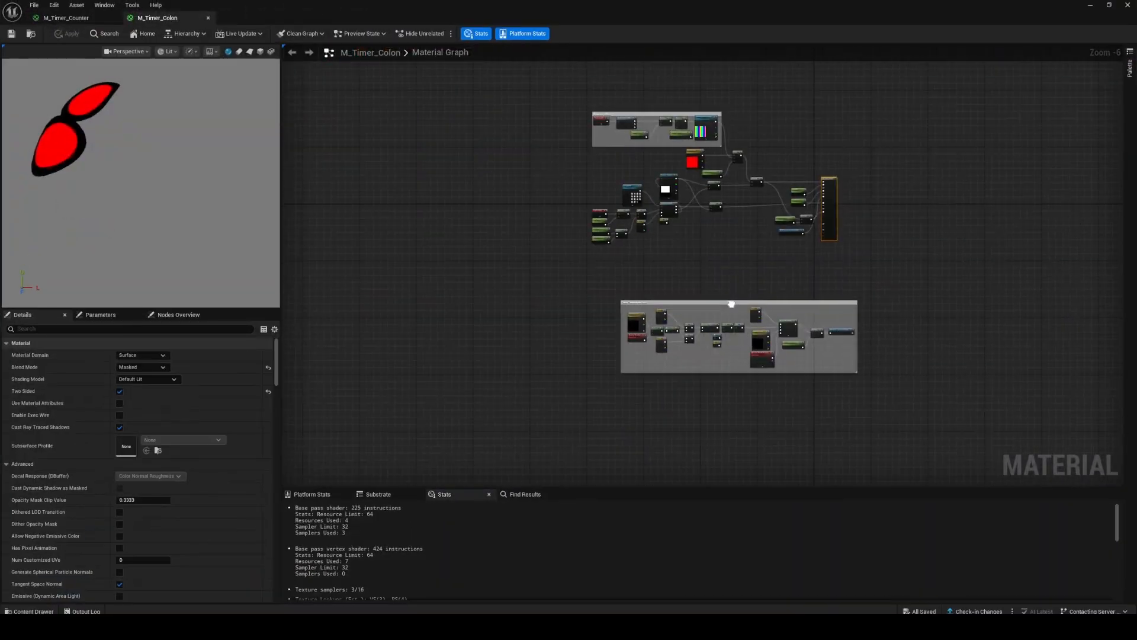
# Select the Text_Sheet node in the M_Timer_Colon graph to examine its assigned texture
pyautogui.scroll(4, 619, 309)
pyautogui.moveTo(610, 311); pyautogui.dragTo(675, 404, button='right')
pyautogui.moveTo(427, 165); pyautogui.dragTo(511, 256)
pyautogui.moveTo(468, 177); pyautogui.dragTo(480, 246, button='right')
pyautogui.scroll(3, 474, 252)
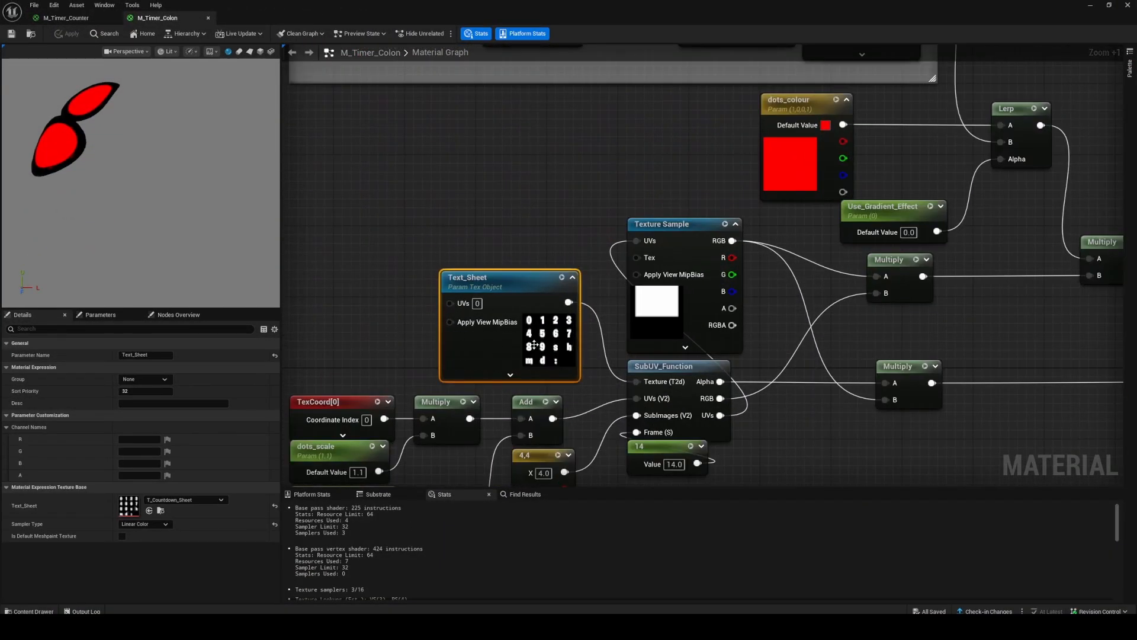
# Return to the M_Timer_Counter graph and select the Sign_Sheet node in the Days Hours Mins Sign group to examine its texture
pyautogui.click(88, 19)
pyautogui.scroll(-5, 599, 317)
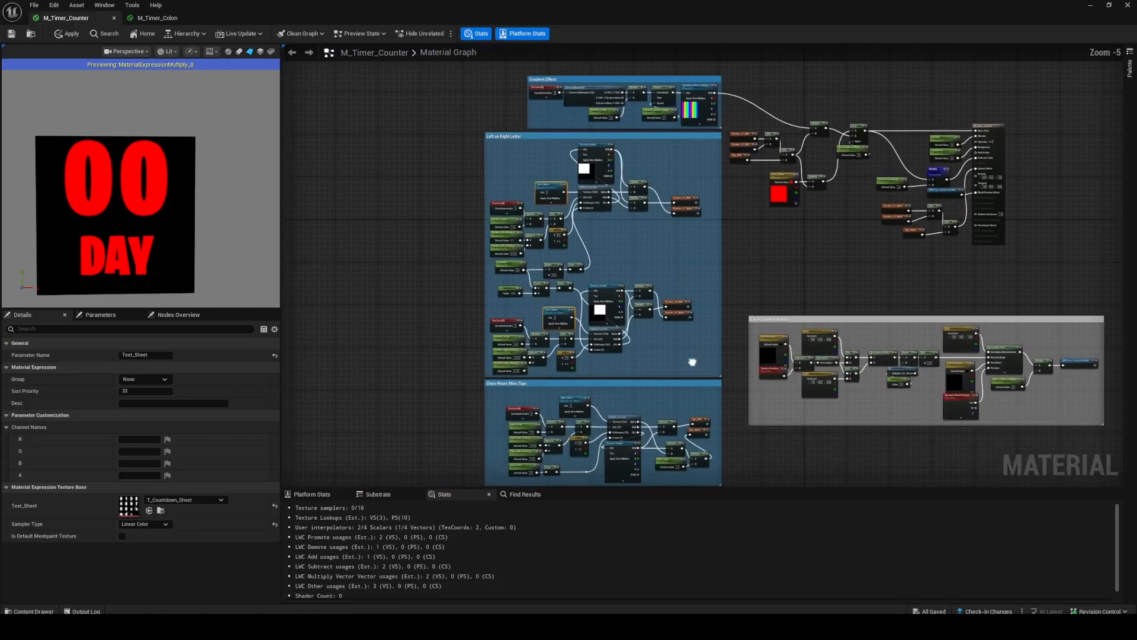
pyautogui.moveTo(691, 360); pyautogui.dragTo(579, 103, button='right')
pyautogui.scroll(5, 471, 140)
pyautogui.moveTo(476, 143); pyautogui.dragTo(477, 145)
pyautogui.moveTo(506, 134); pyautogui.dragTo(546, 201, button='right')
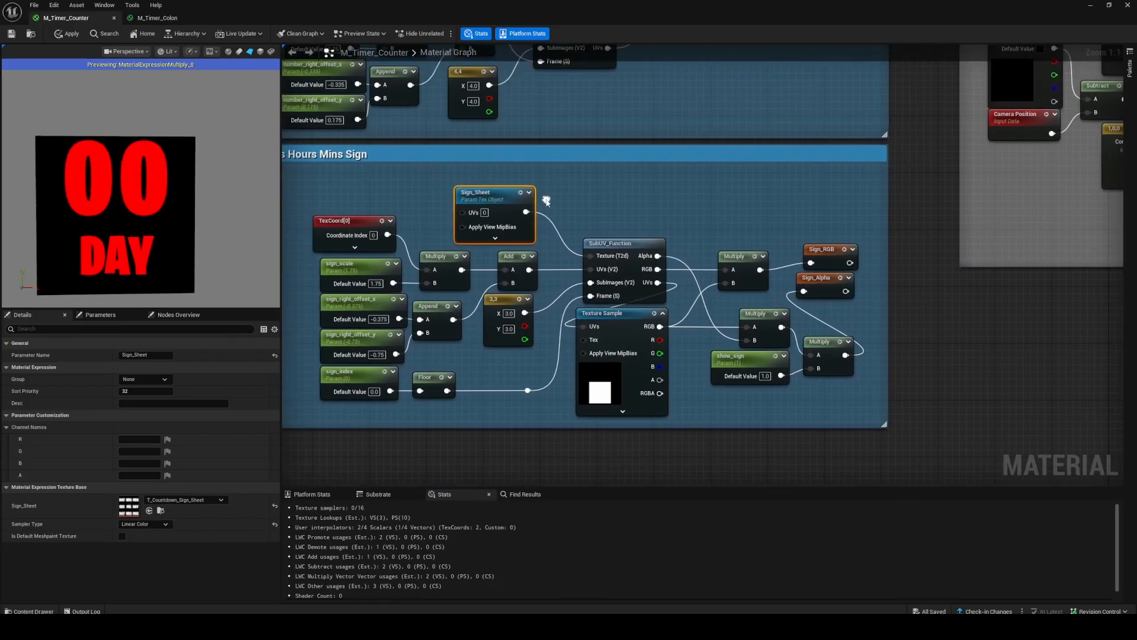
pyautogui.keyDown('ctrl'); pyautogui.scroll(1, 480, 203); pyautogui.keyUp('ctrl')
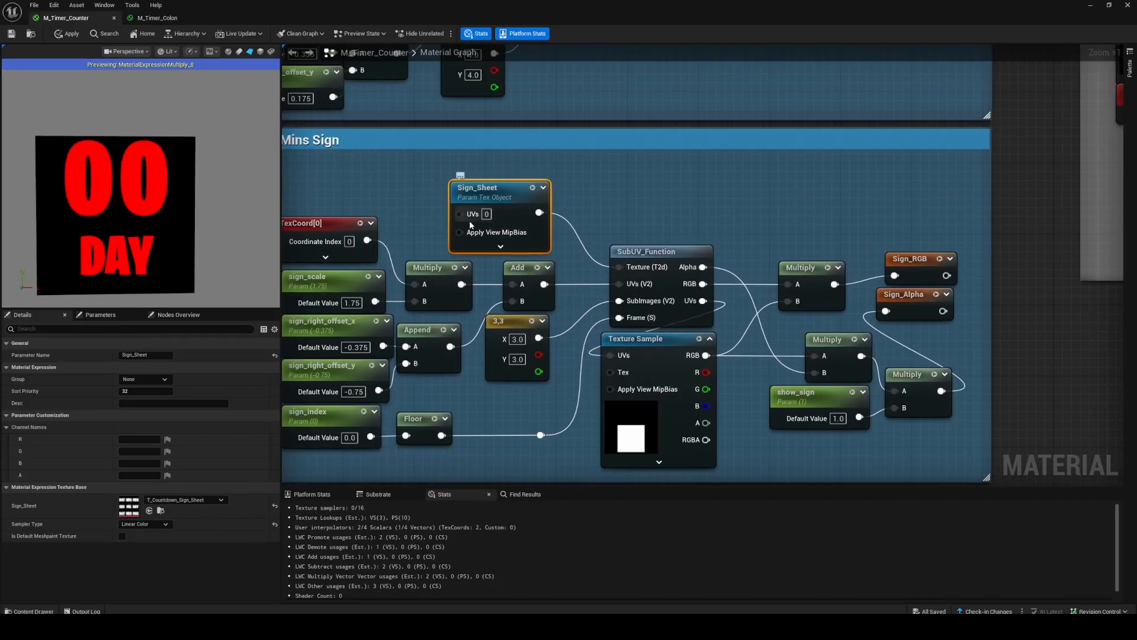
pyautogui.scroll(-5, 706, 196)
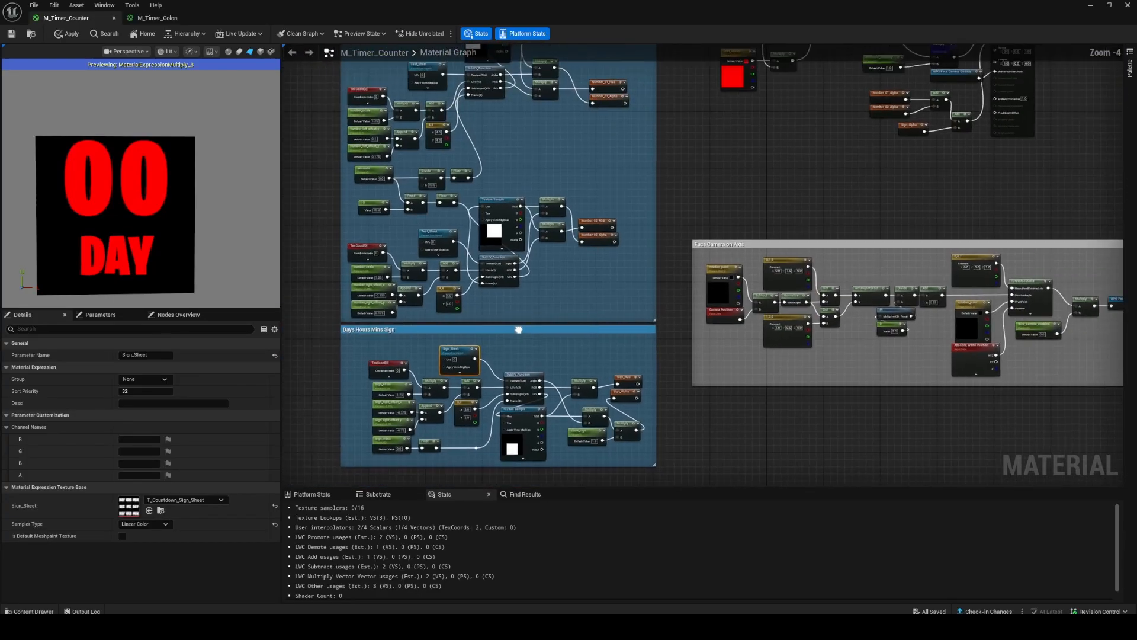
pyautogui.moveTo(518, 329); pyautogui.dragTo(472, 348, button='right')
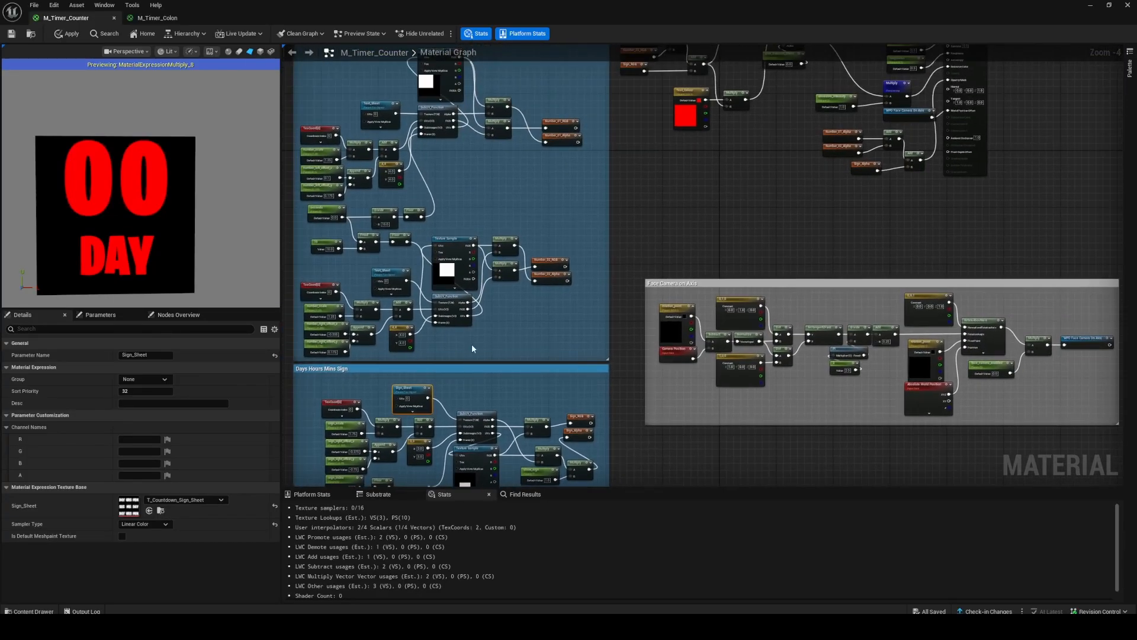